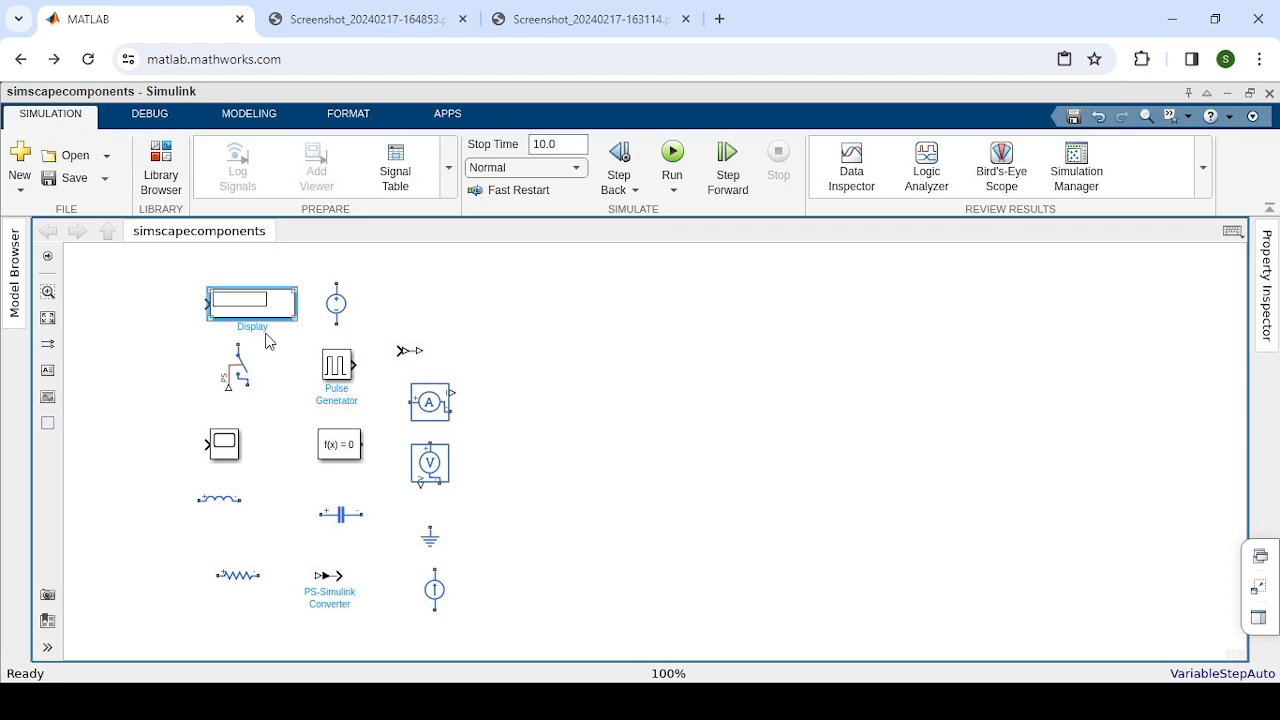
Inspect the Display, Switch, both signal converter and Scope blocks, viewing the Simulink-PS Converter's parameters and the Scope's plot
click(267, 333)
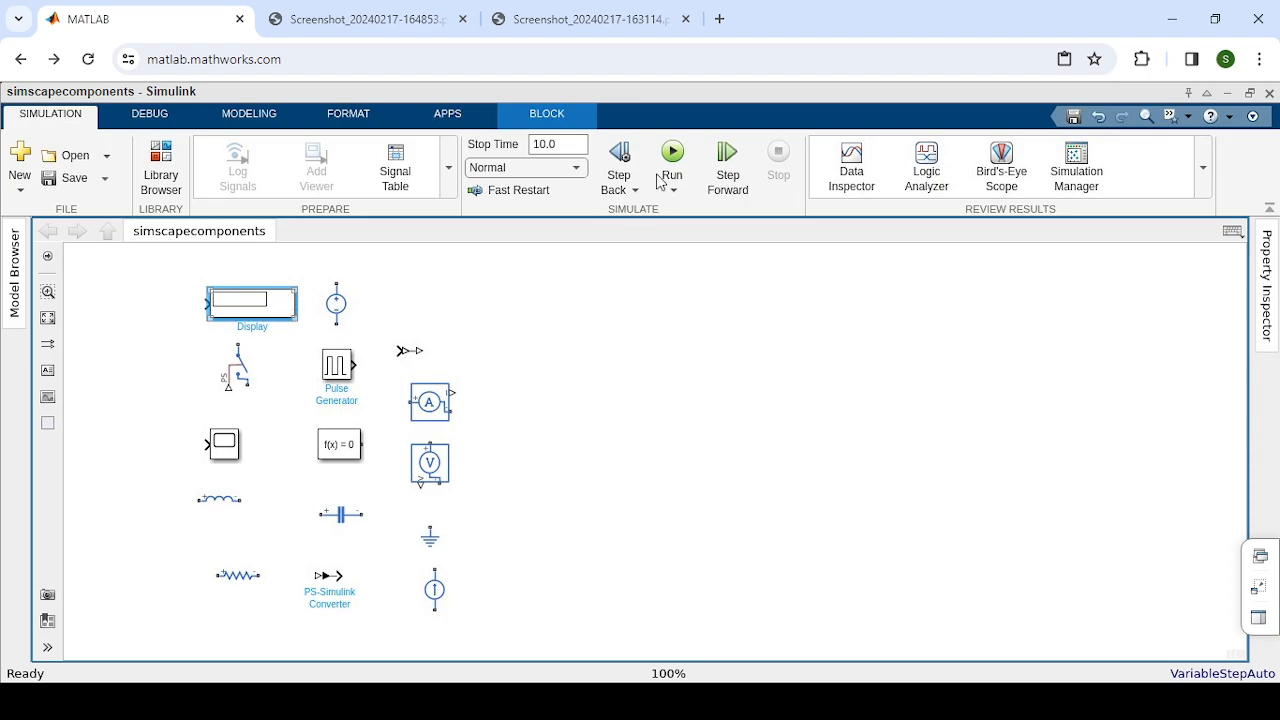
click(244, 376)
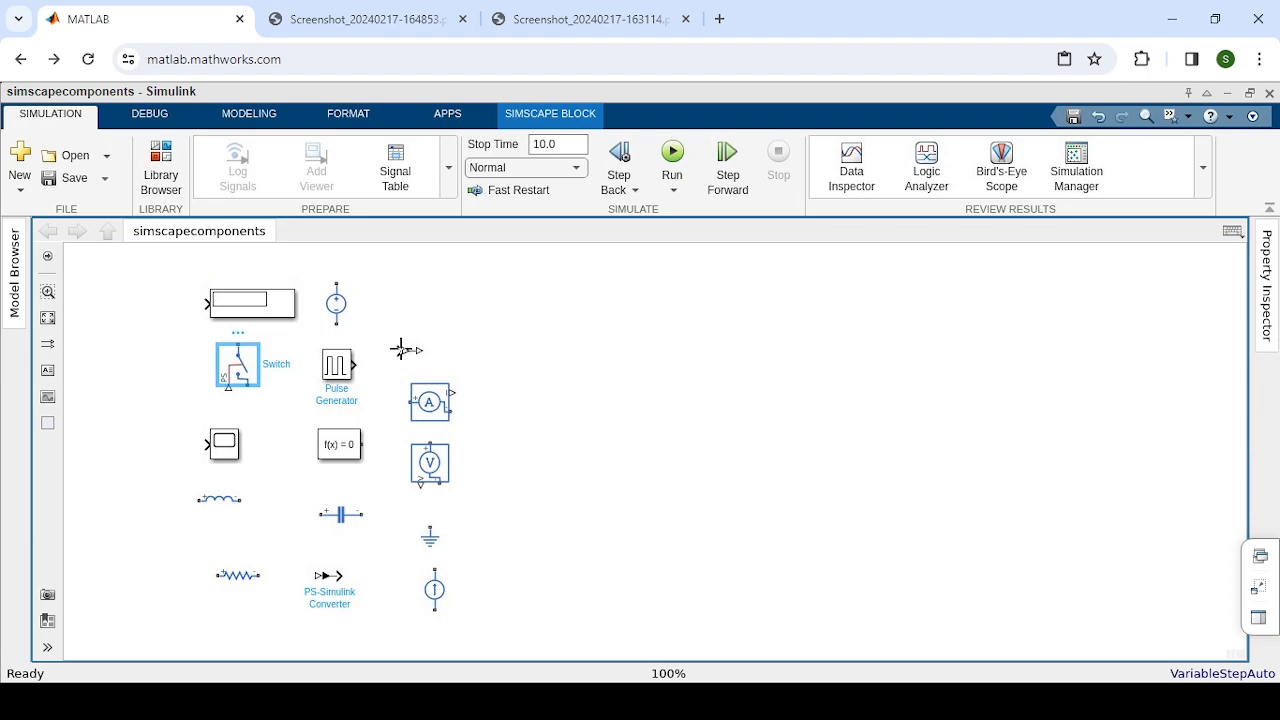
drag(401, 350, 406, 356)
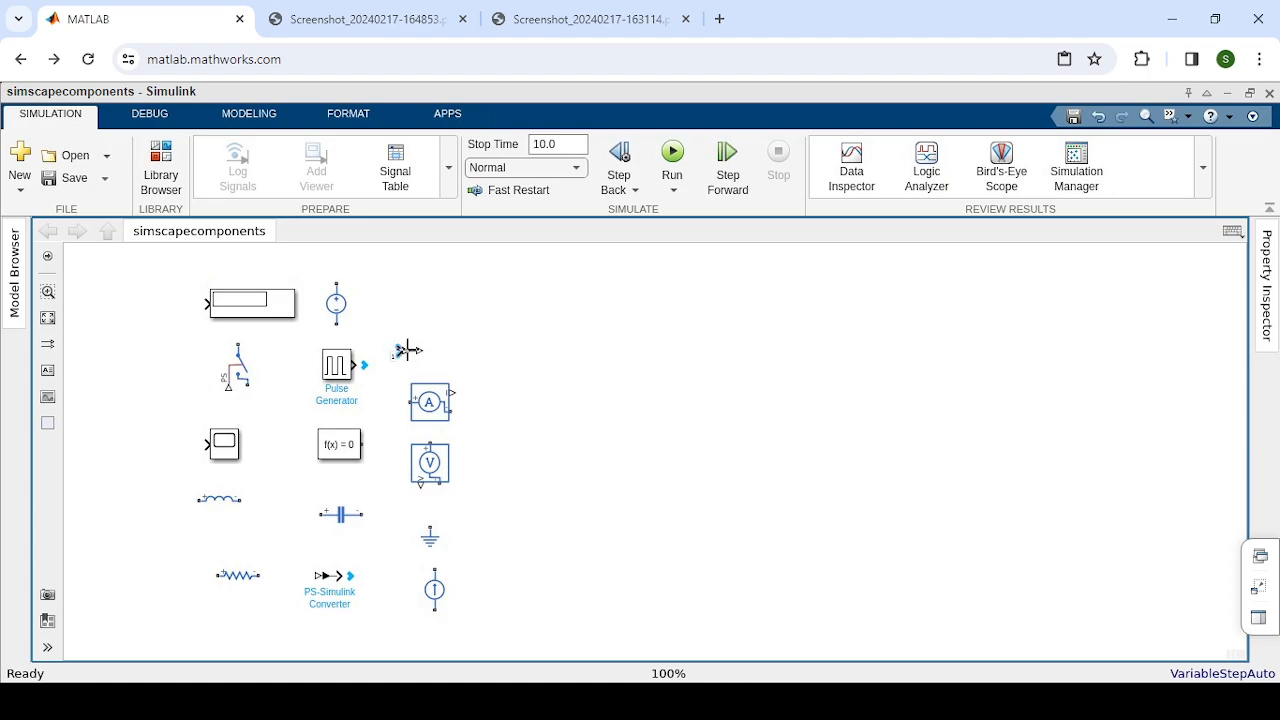
click(408, 350)
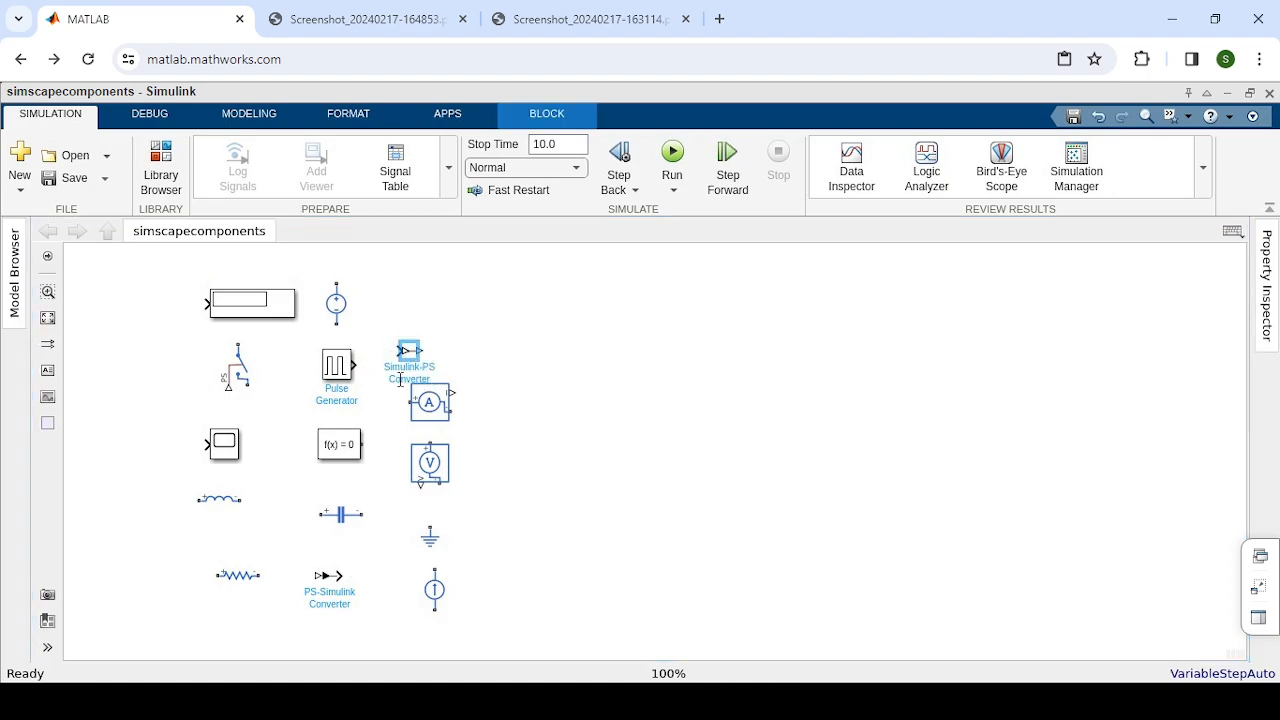
double_click(401, 343)
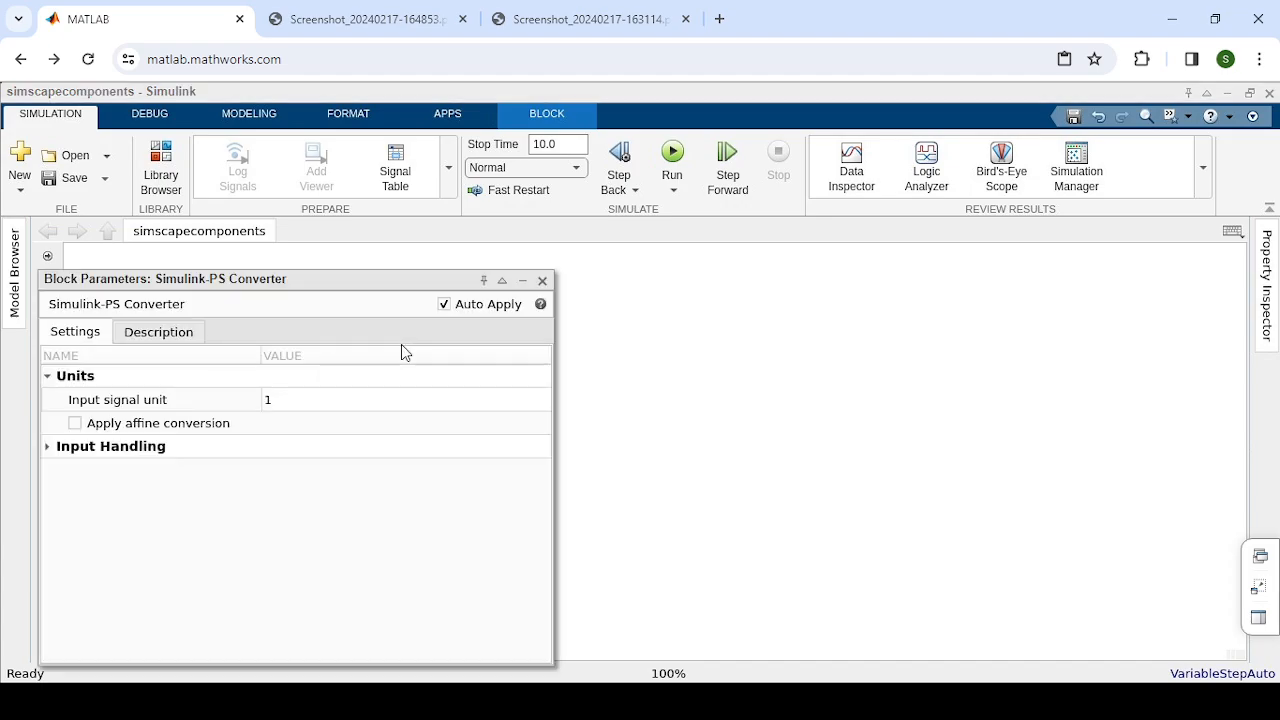
click(541, 282)
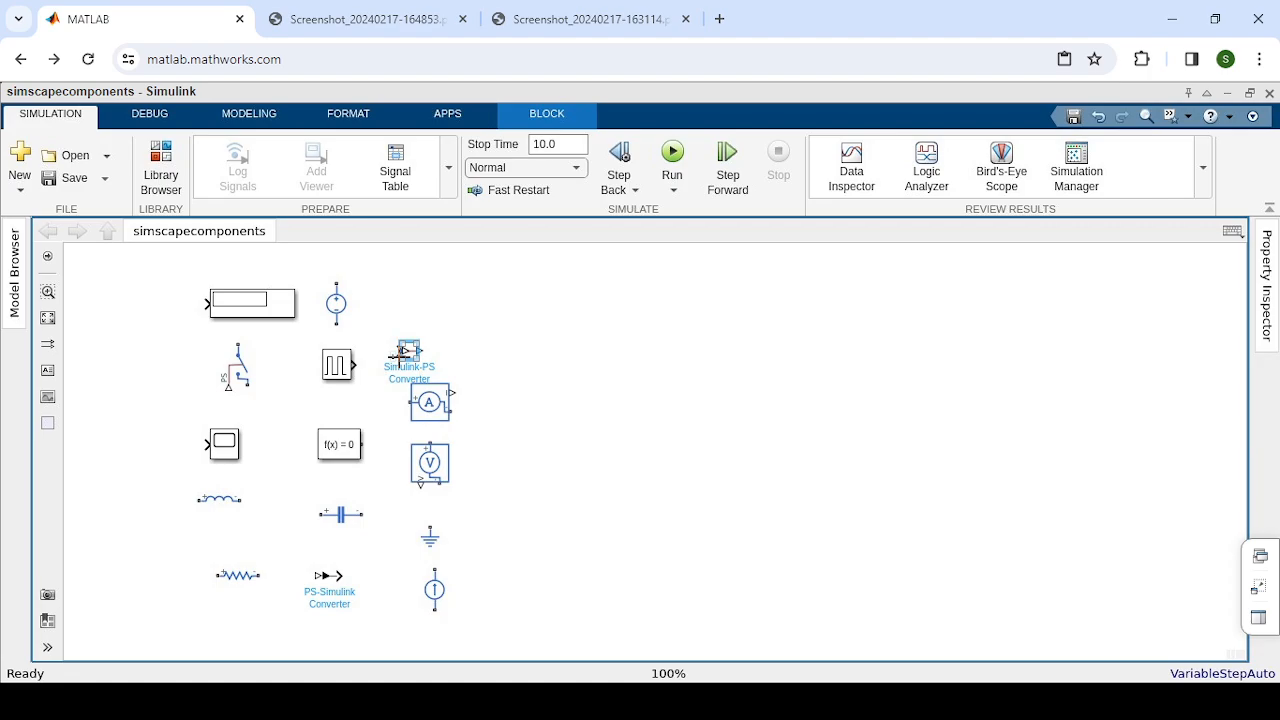
click(332, 598)
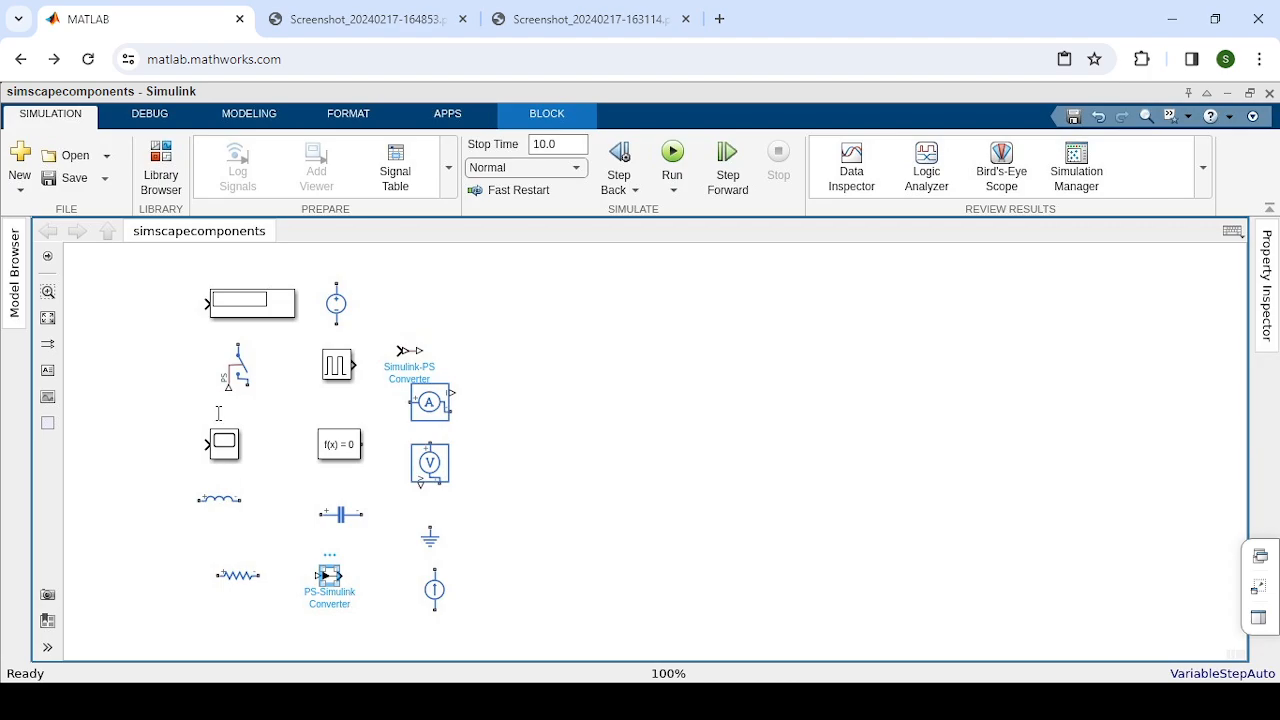
click(233, 462)
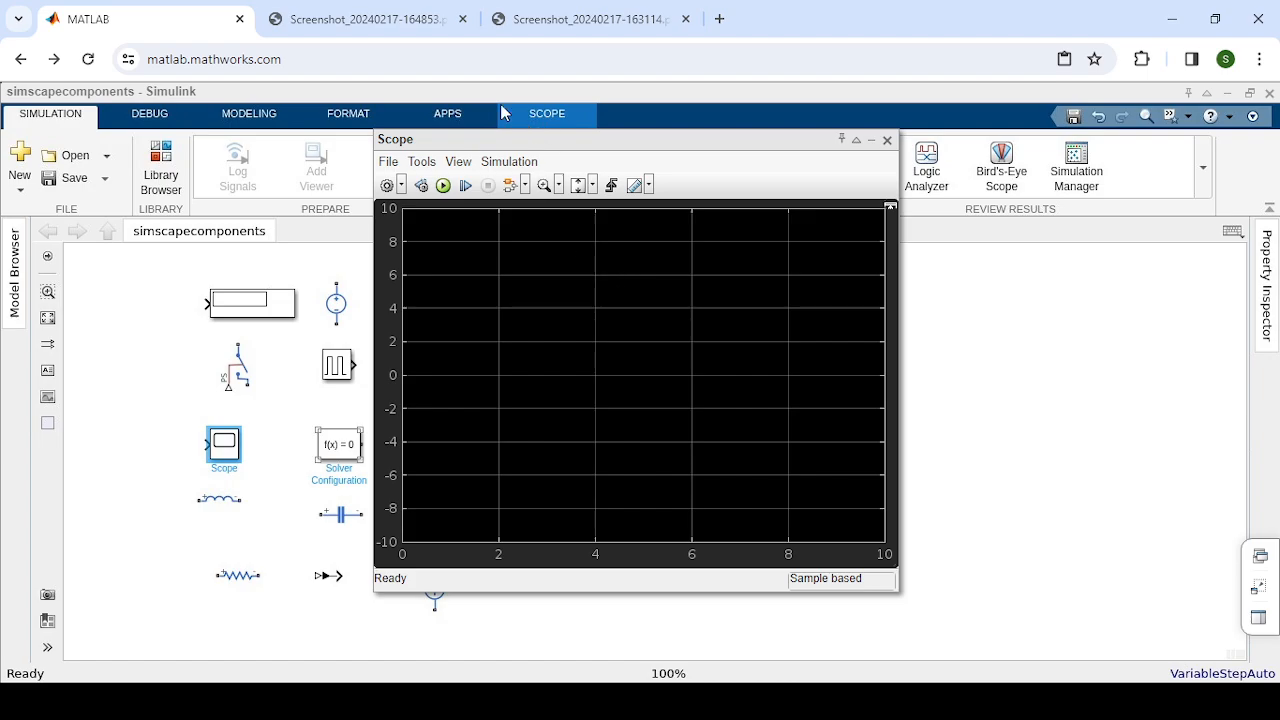
Review the RLC circuit problems in the two textbook screenshots and return to the simscapecomponents model
click(410, 21)
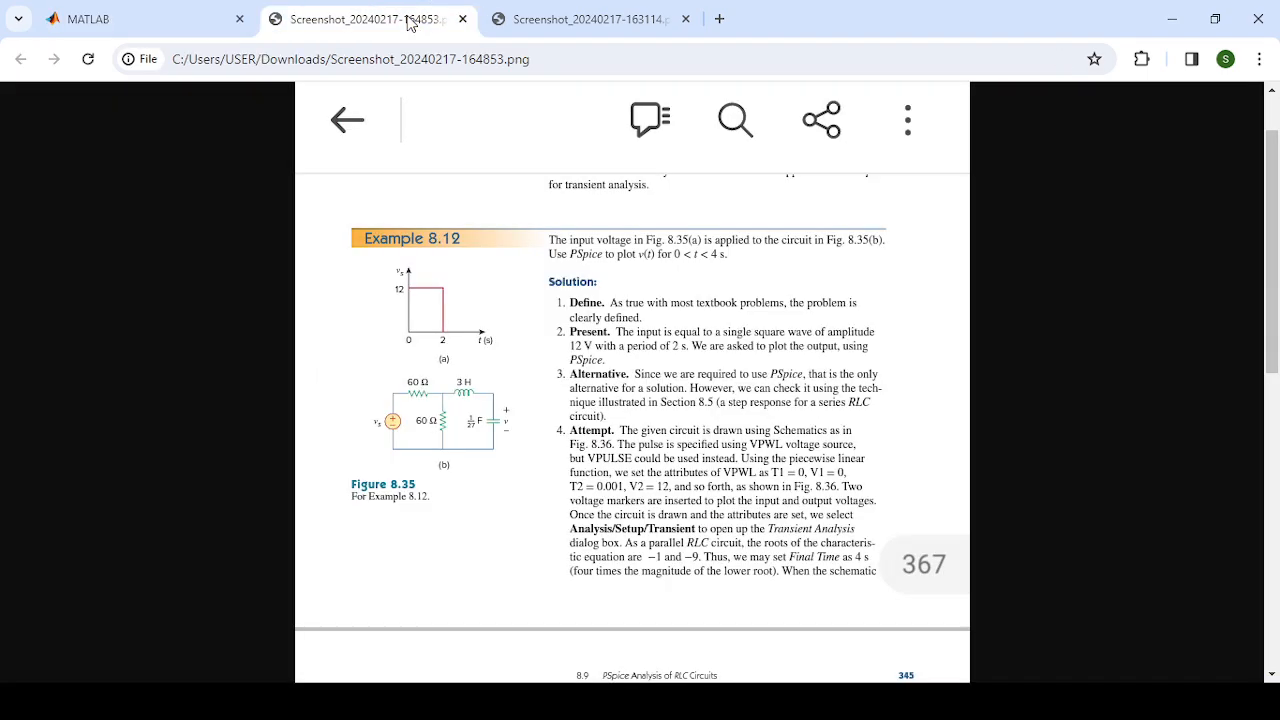
click(586, 28)
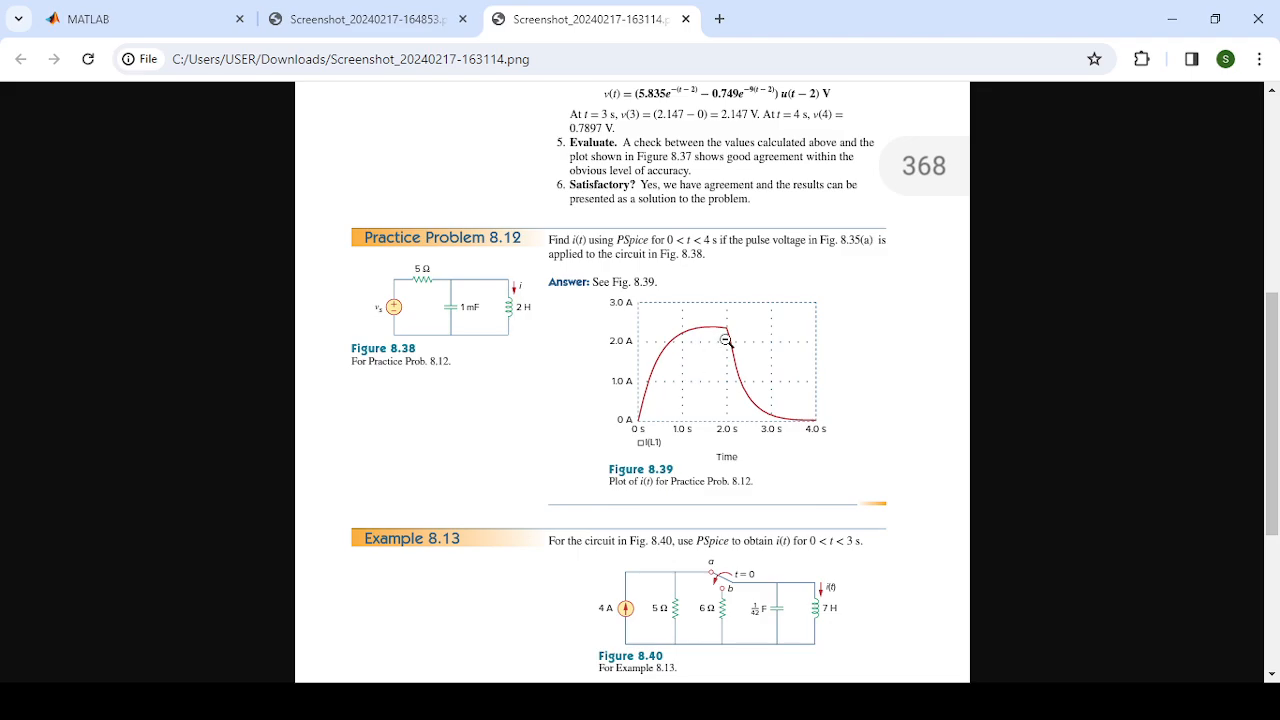
click(365, 18)
click(157, 21)
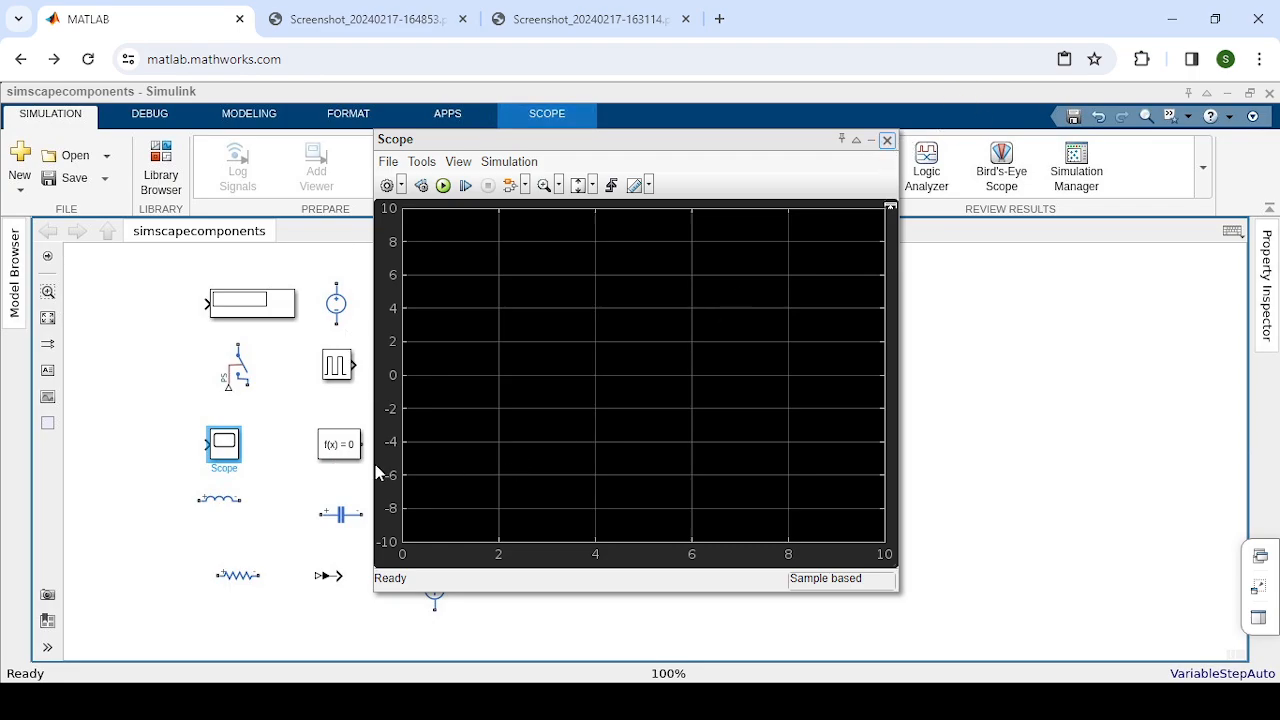
Close the Scope plot and view the Inductor block's inductance, series resistance and parallel conductance parameters
click(219, 507)
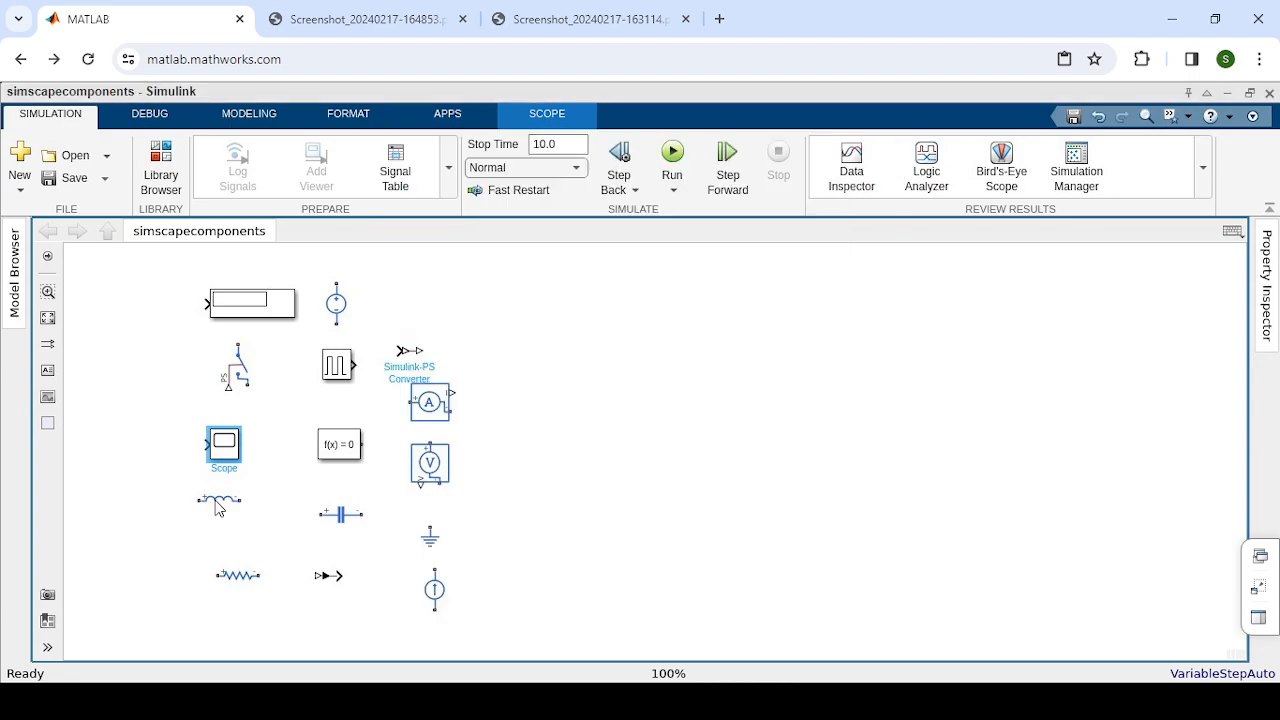
click(219, 507)
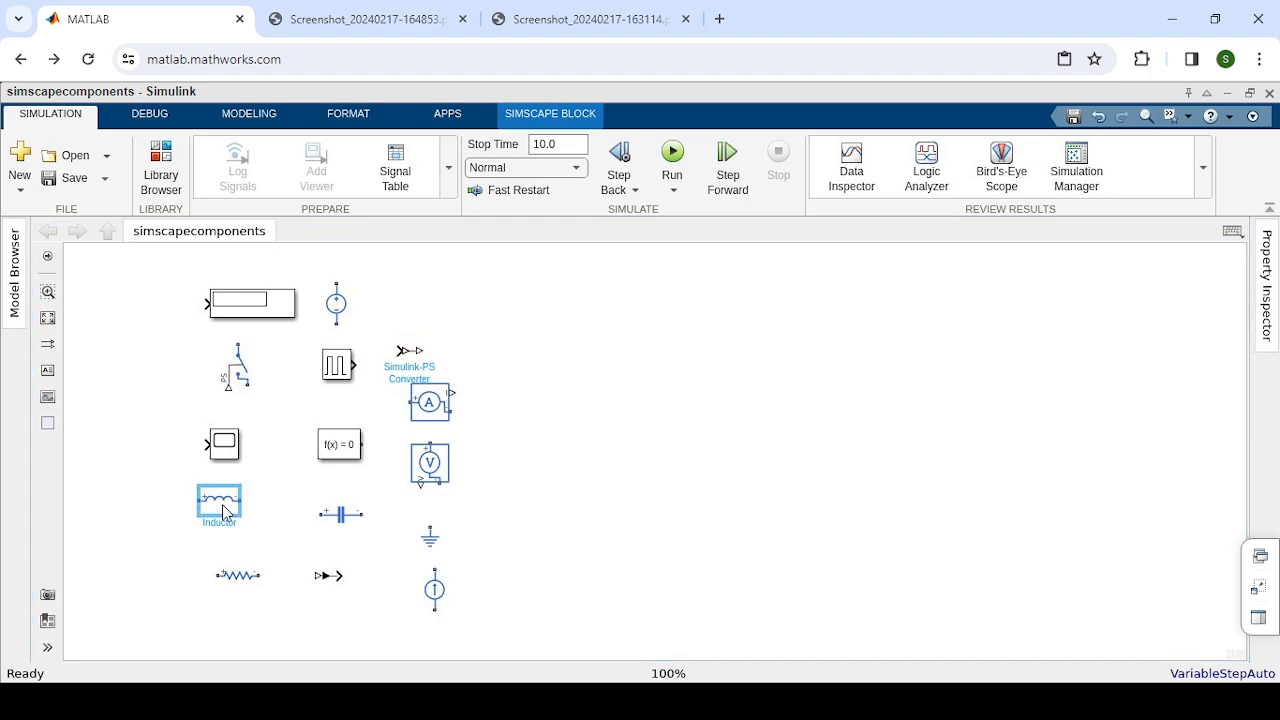
double_click(223, 510)
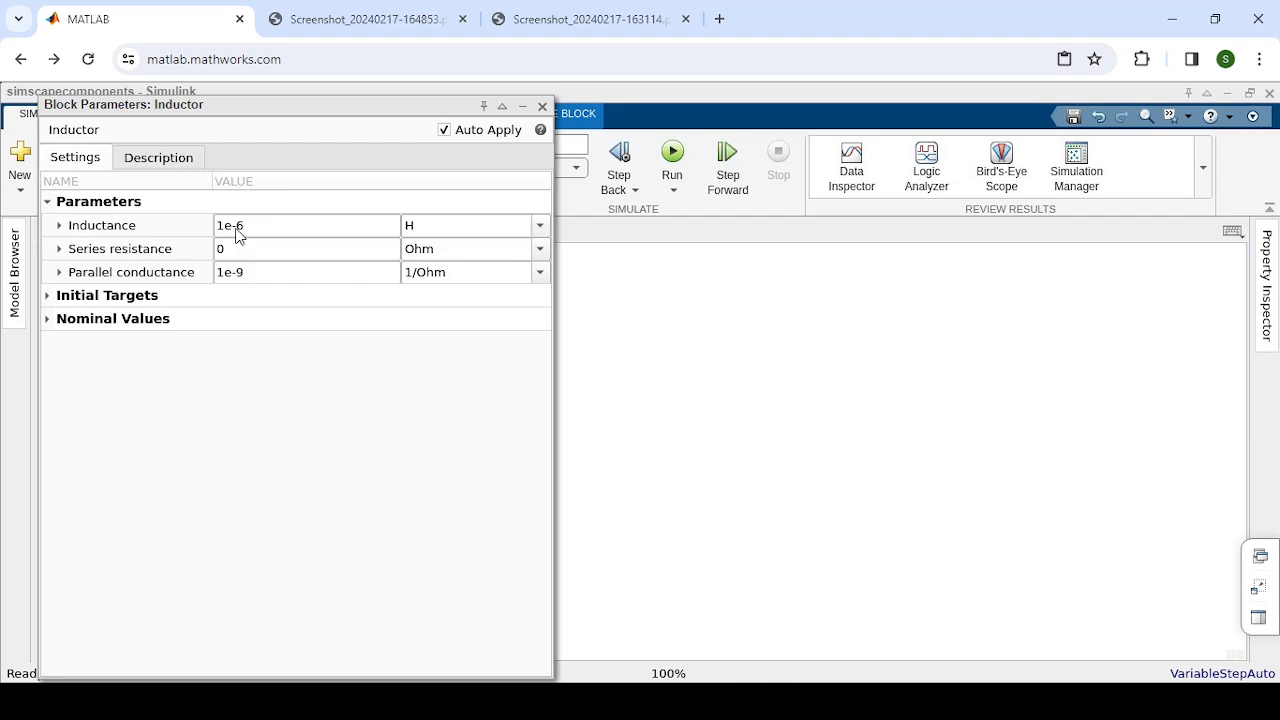
click(540, 109)
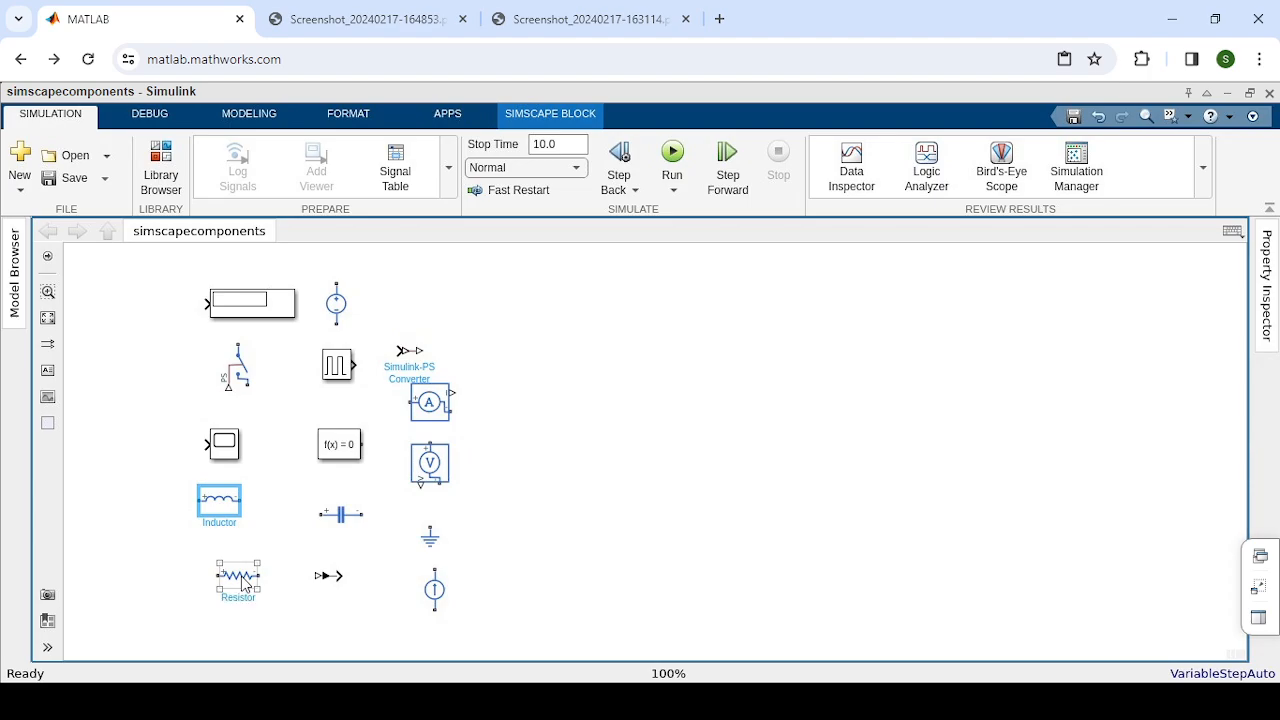
Identify the Resistor block and view the Capacitor block's parameters
click(245, 585)
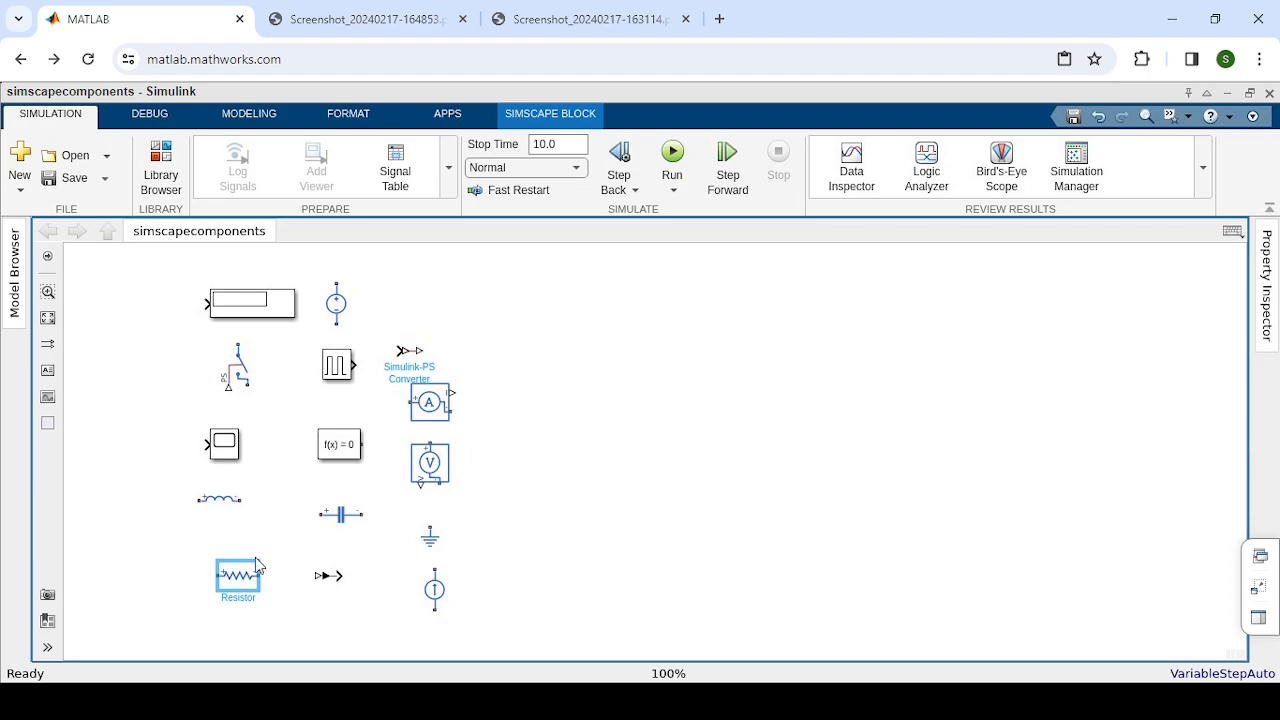
click(344, 522)
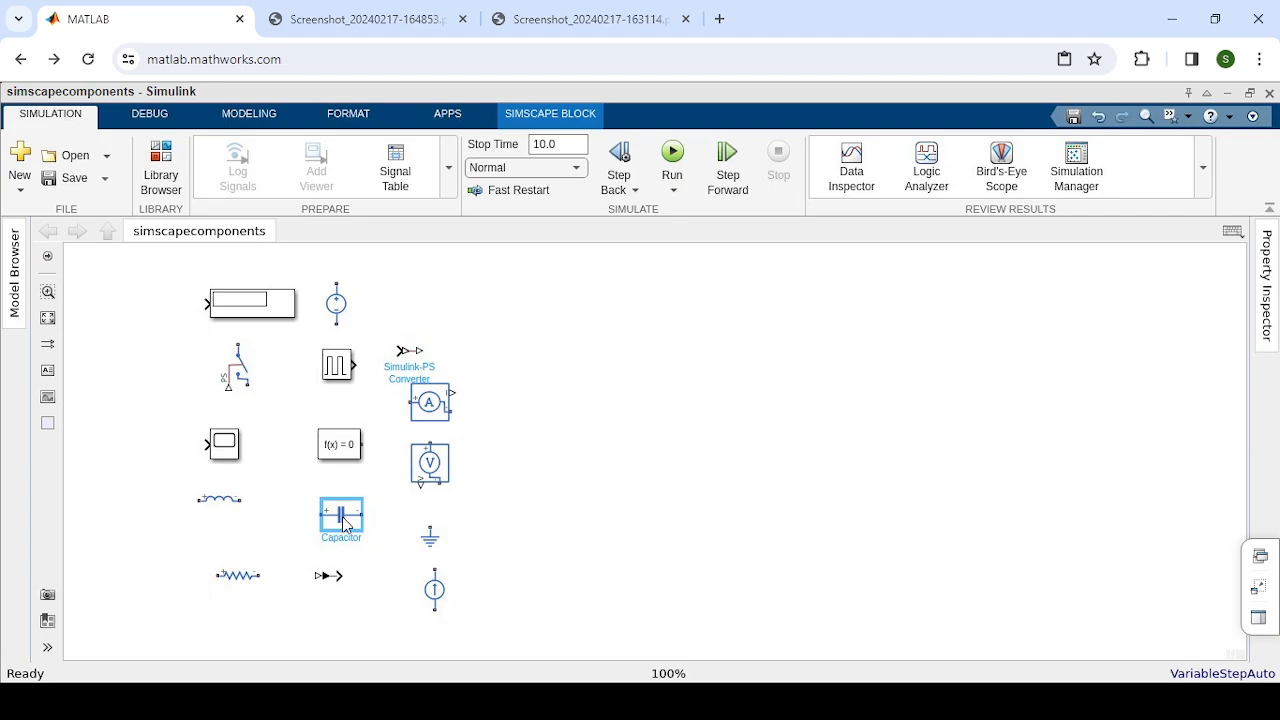
double_click(344, 522)
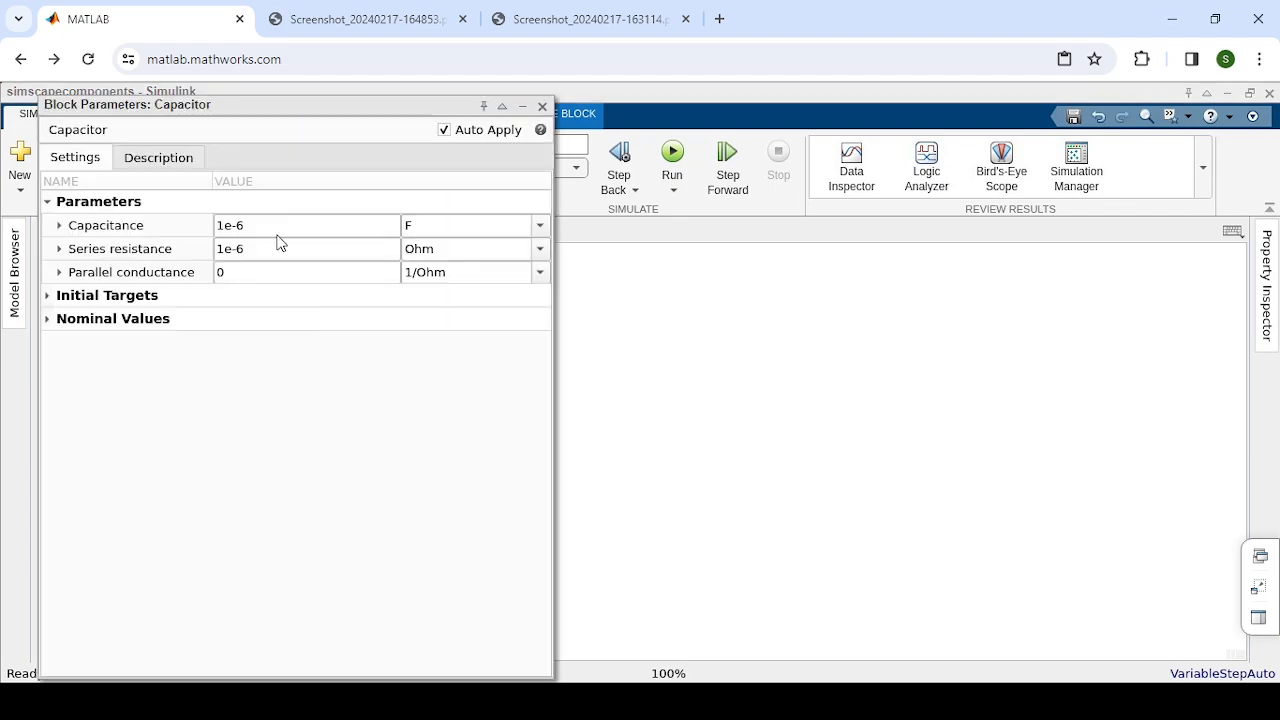
click(541, 105)
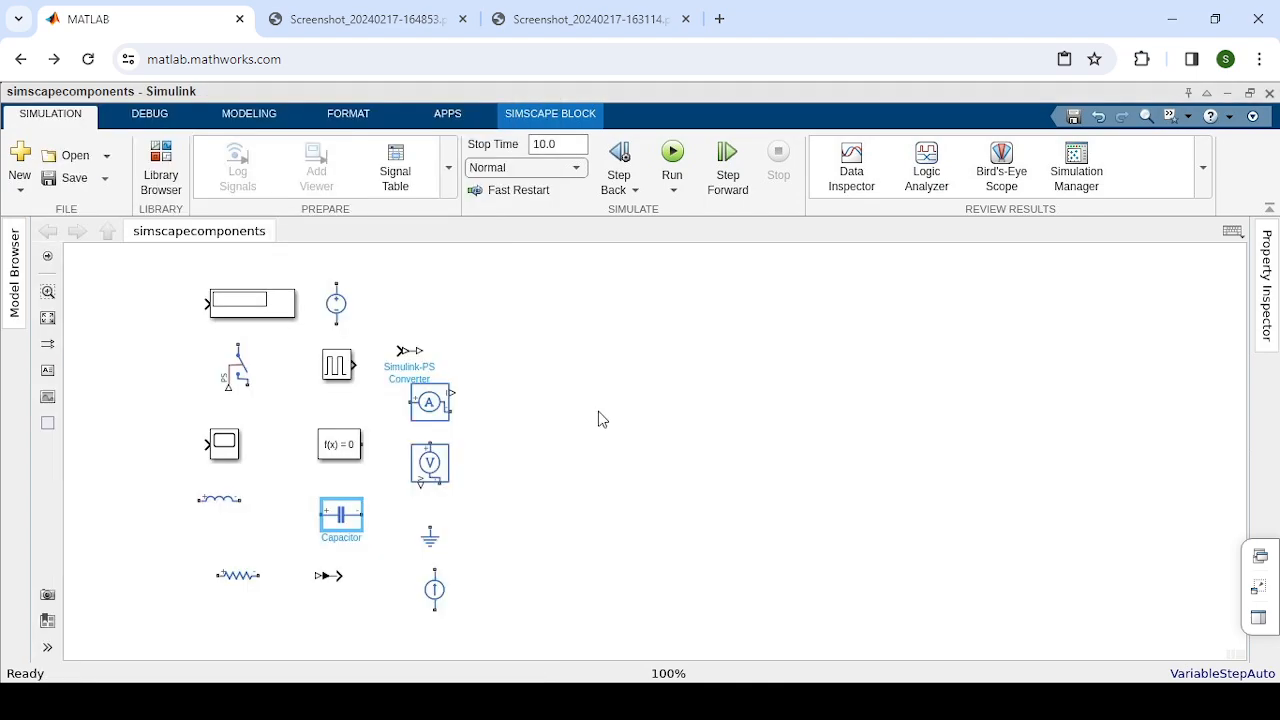
Identify the Current Sensor and Voltage Sensor blocks among the collected components
click(430, 401)
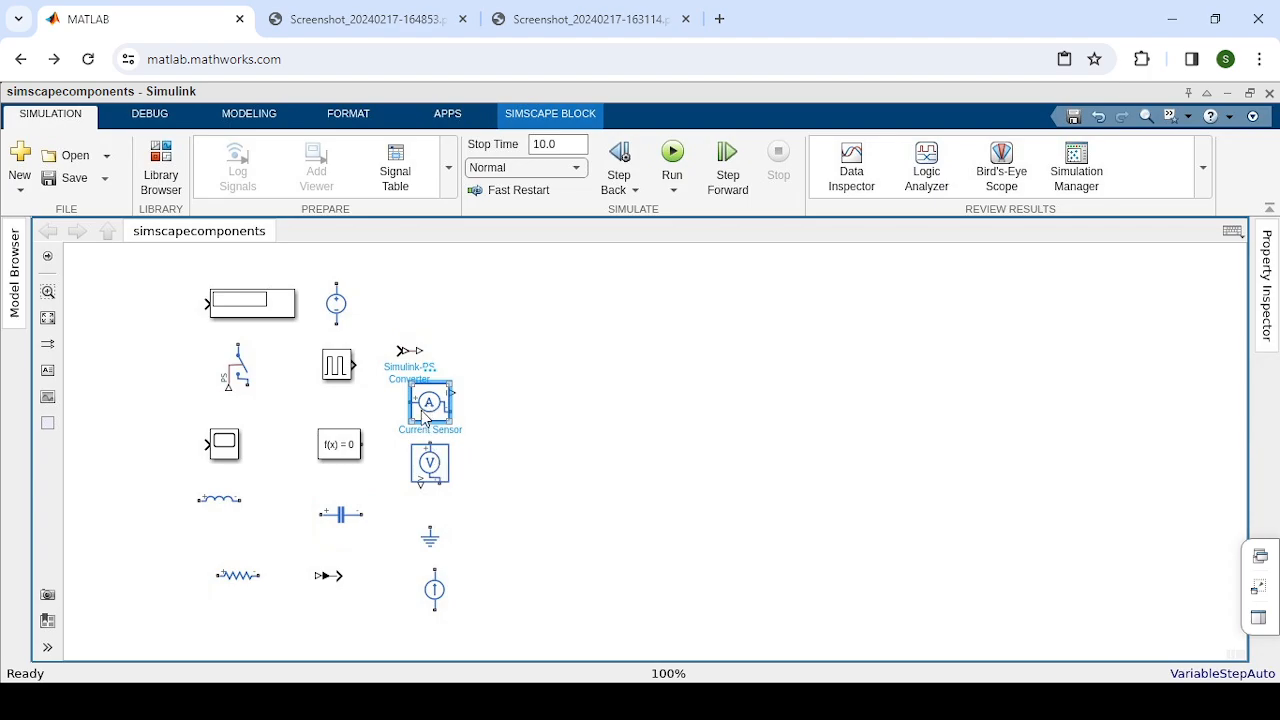
click(430, 463)
click(425, 418)
shift+click(432, 481)
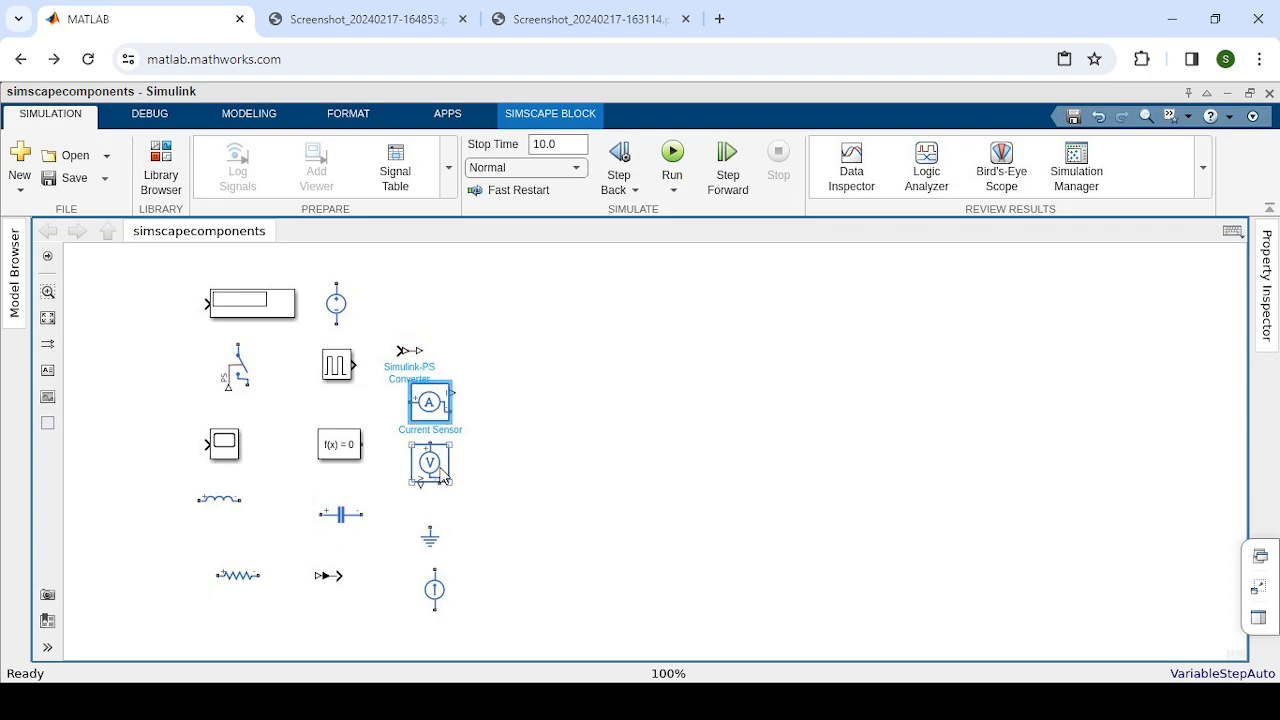
click(441, 476)
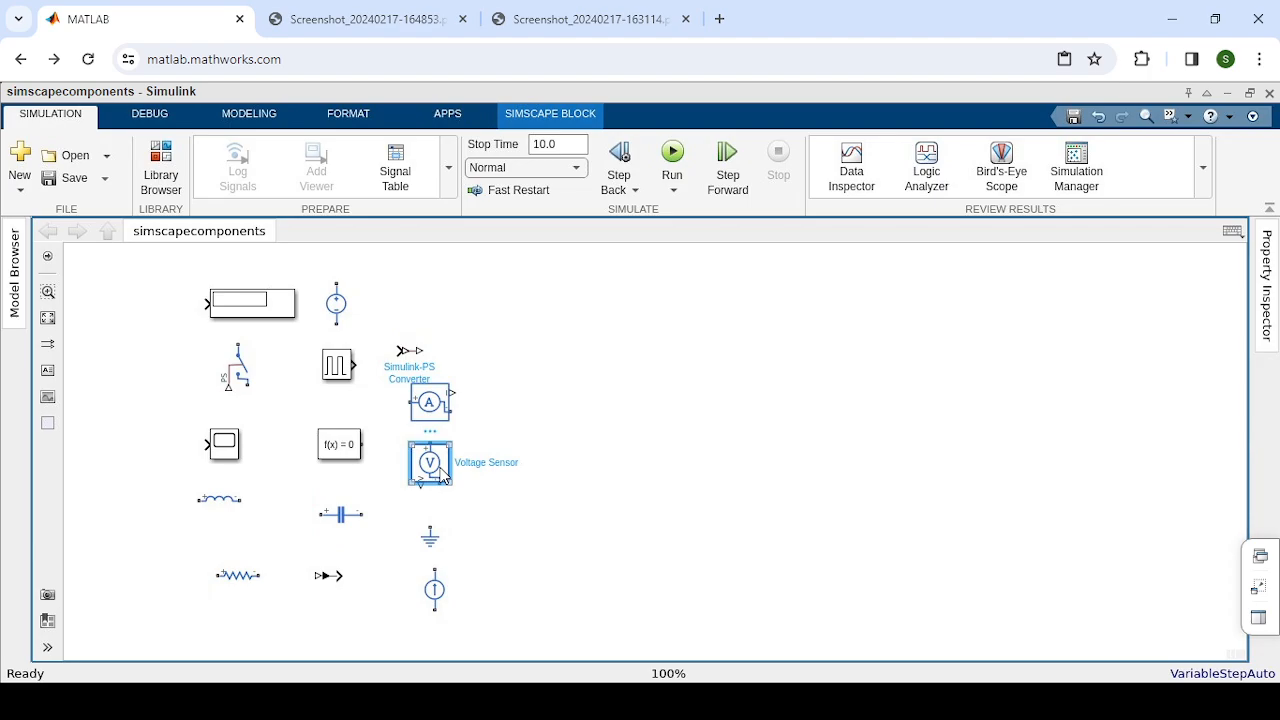
Identify the Solver Configuration, Pulse Generator, Switch, Capacitor and DC Current Source blocks
click(340, 444)
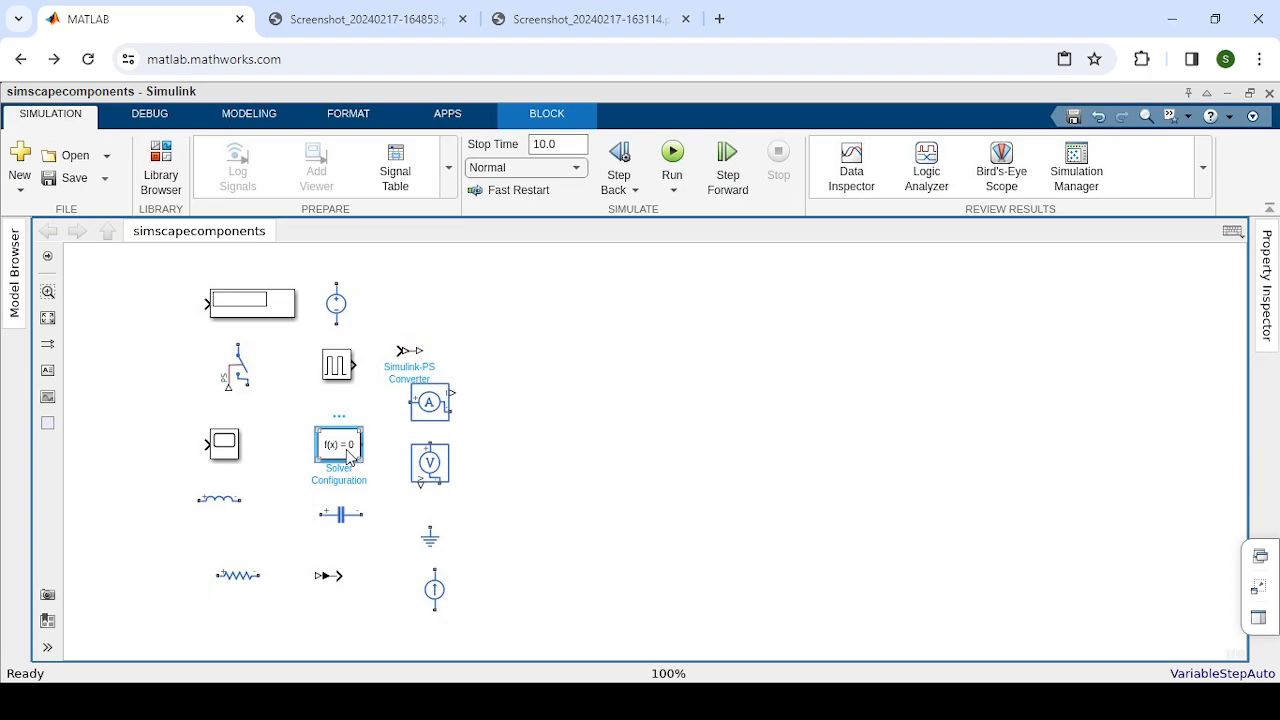
click(338, 368)
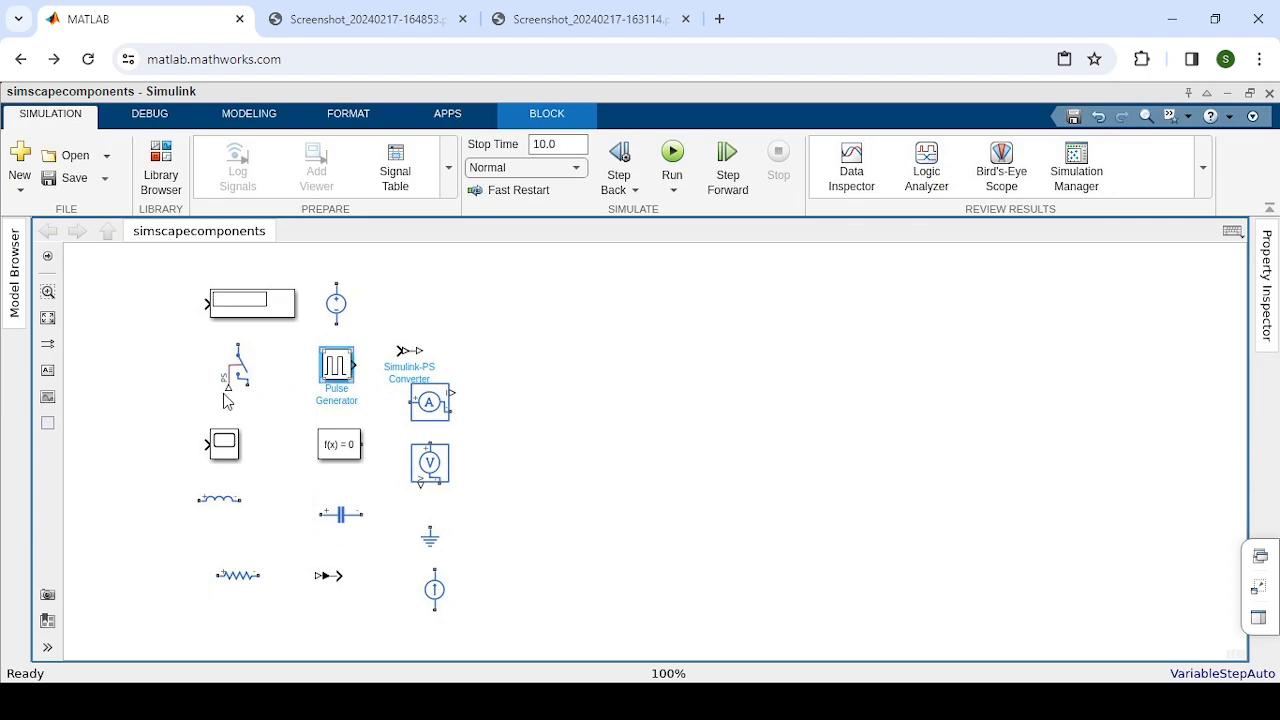
click(248, 372)
click(337, 372)
click(345, 522)
click(436, 596)
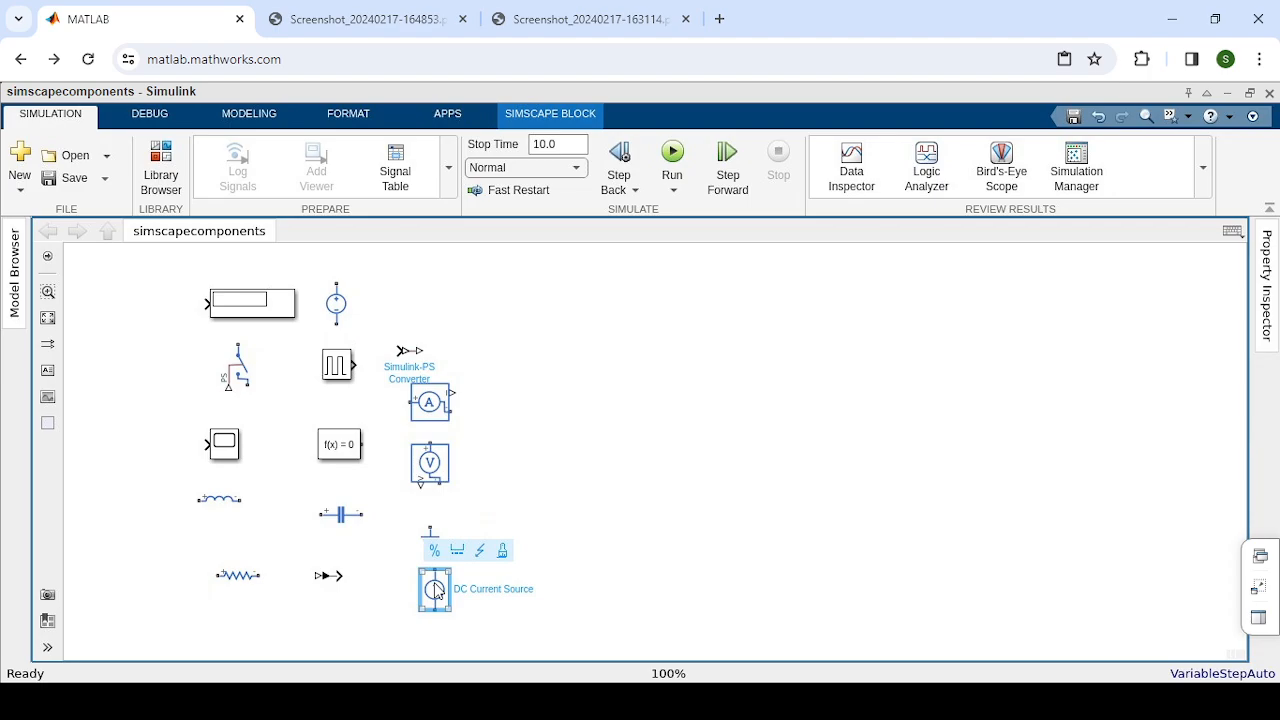
Identify the Electrical Reference block that serves as the circuit's ground
click(432, 461)
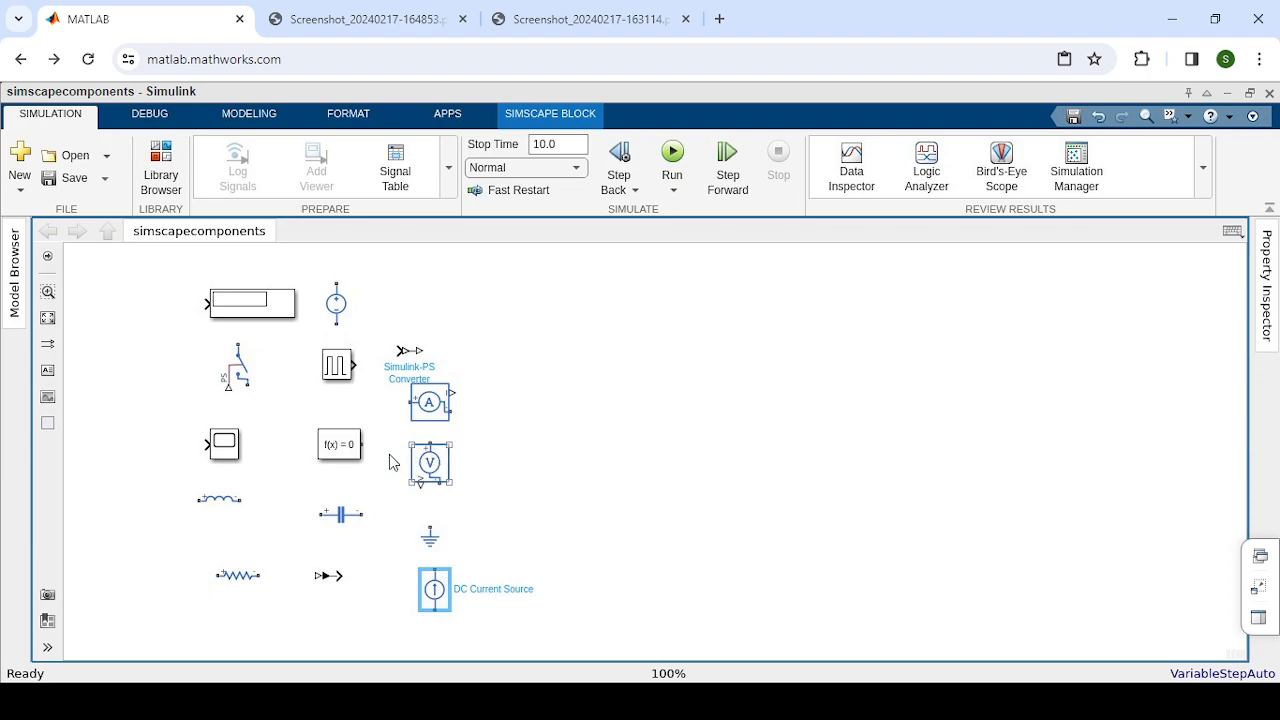
click(432, 540)
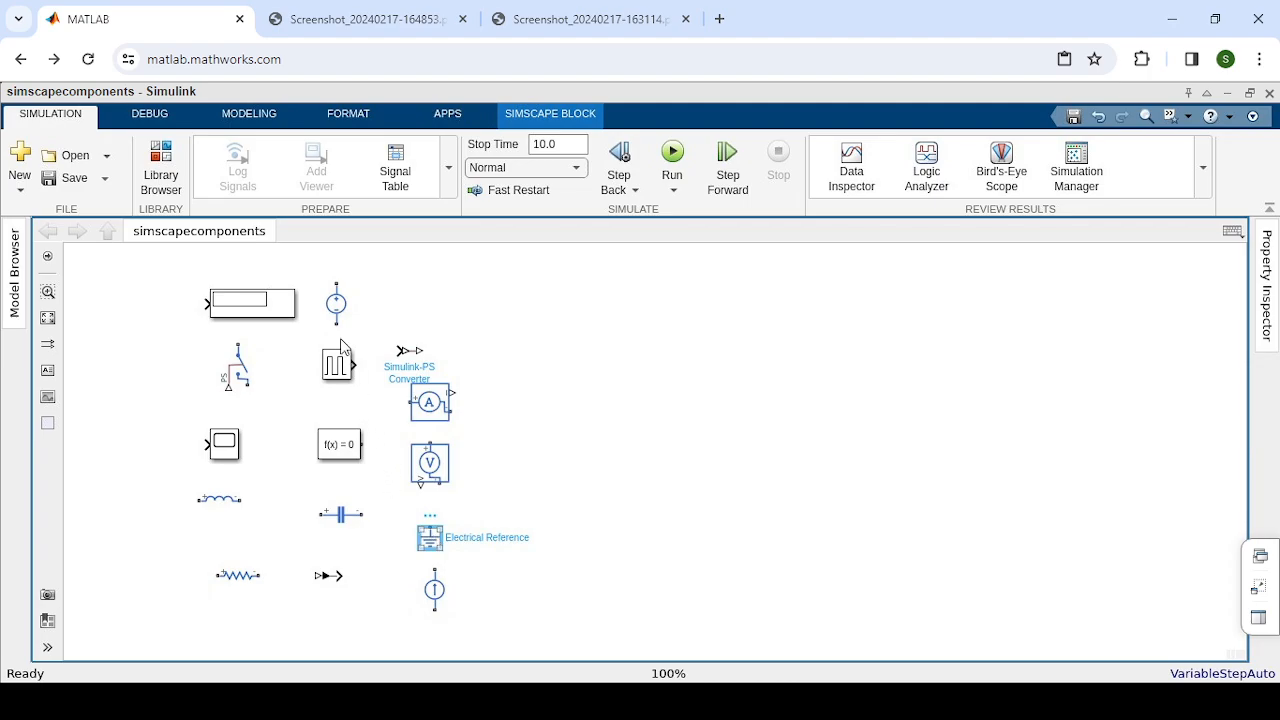
click(341, 368)
click(394, 390)
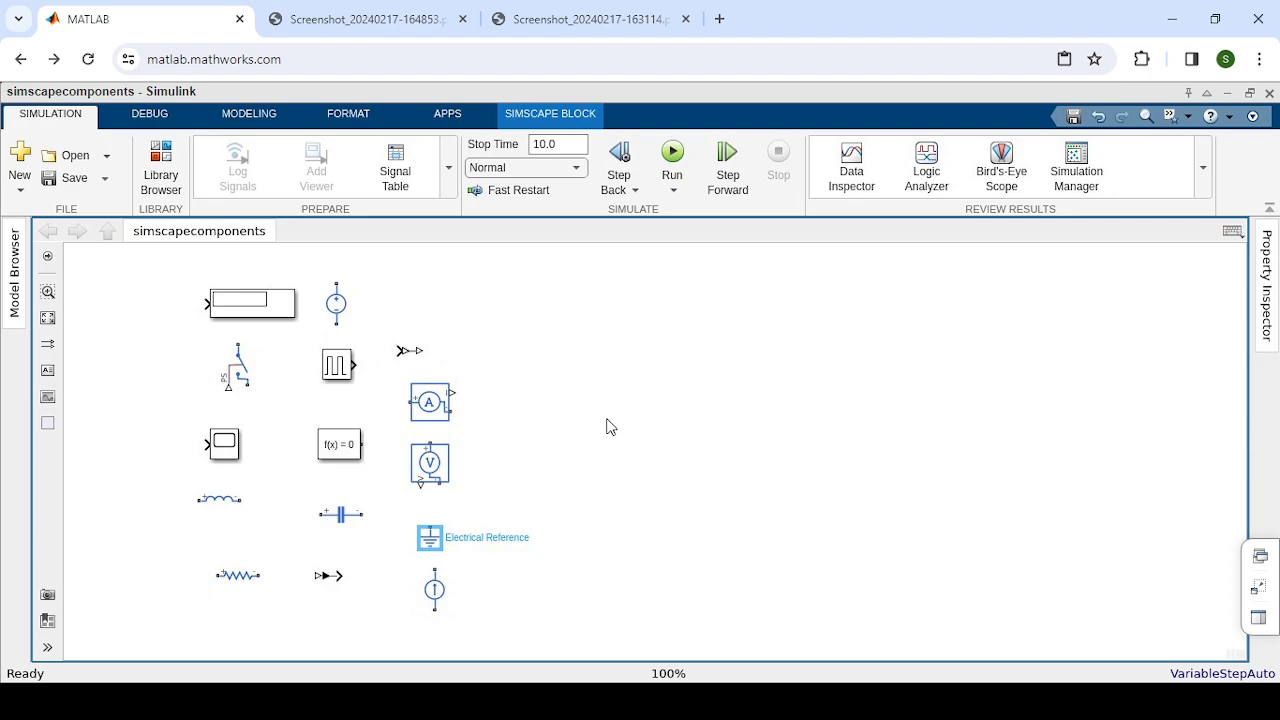
Duplicate the DC Voltage Source block and place the copy in the empty canvas area beside the component collection
click(336, 305)
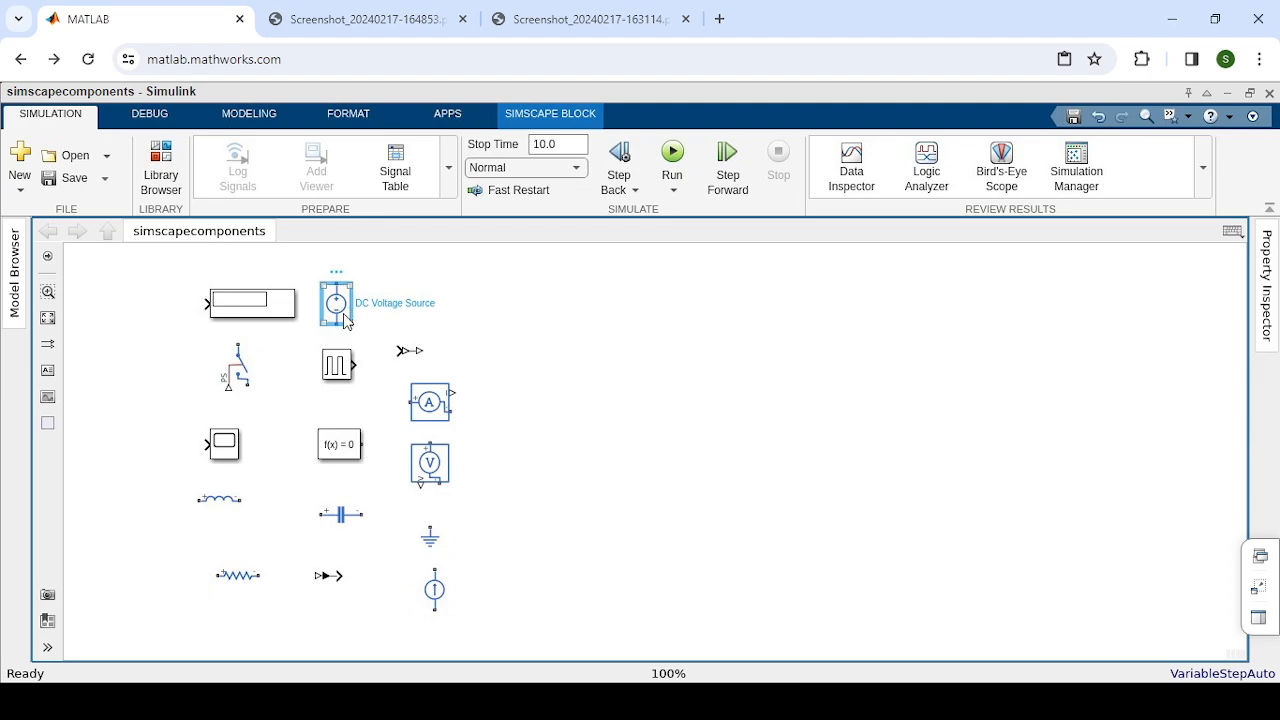
click(338, 316)
mouse_move(348, 313)
mouse_down()
mouse_move(453, 333)
mouse_move(347, 315)
mouse_up()
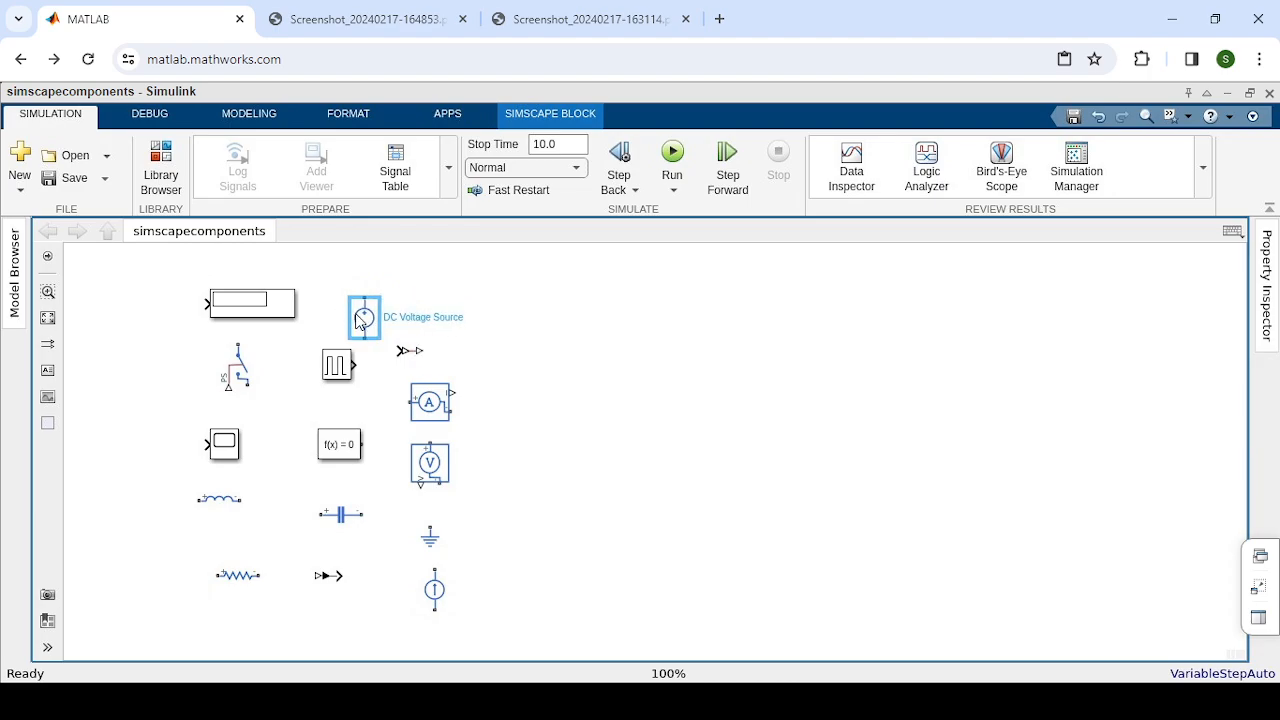
drag(363, 315, 342, 298)
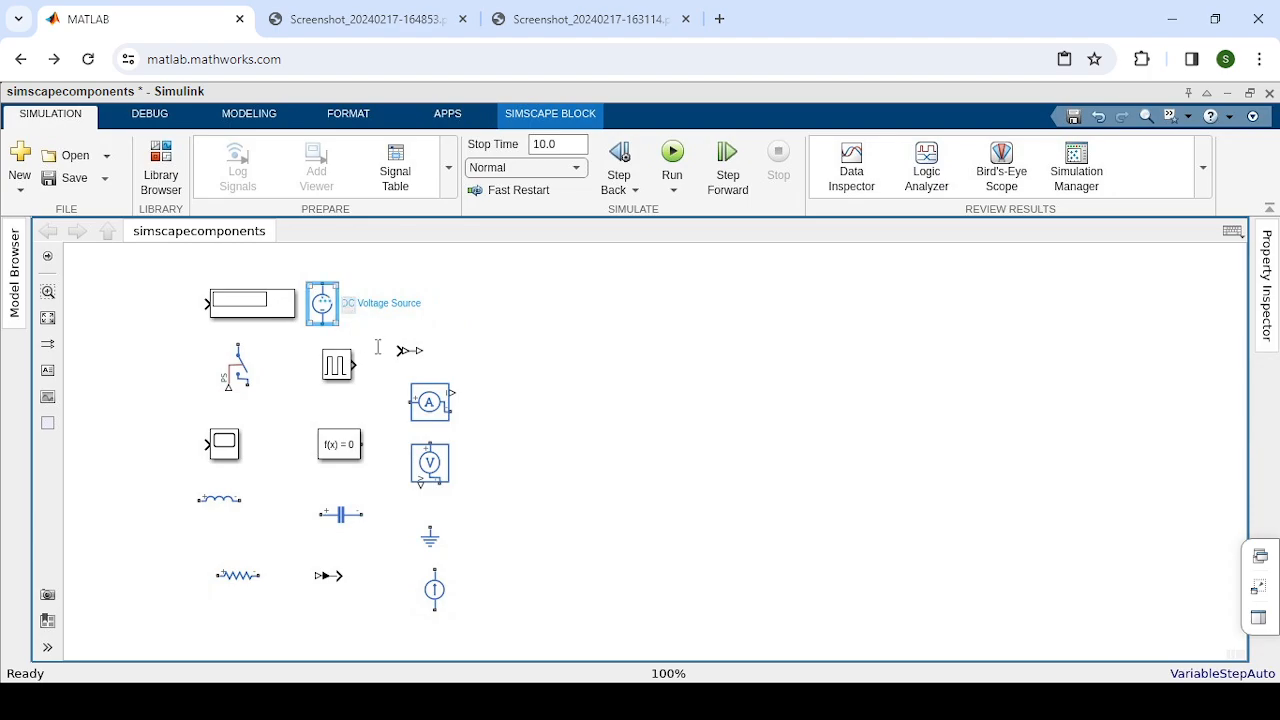
key(ctrl+r)
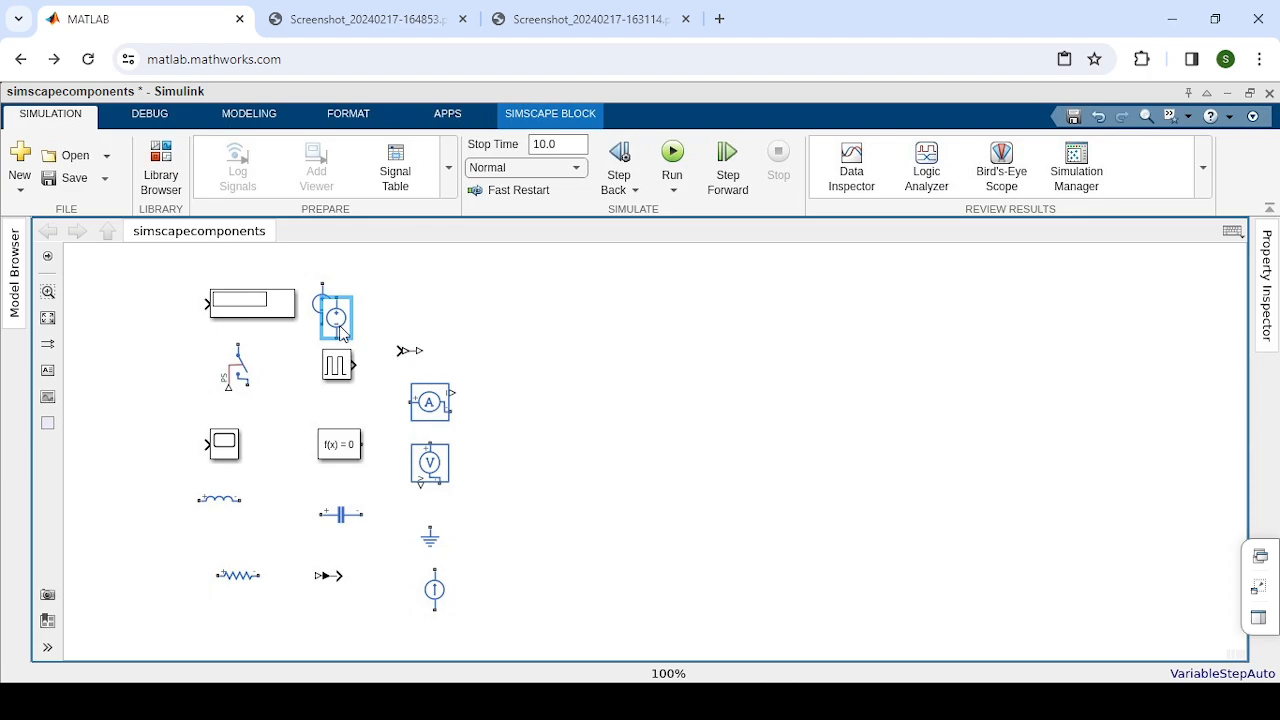
drag(336, 322, 472, 309)
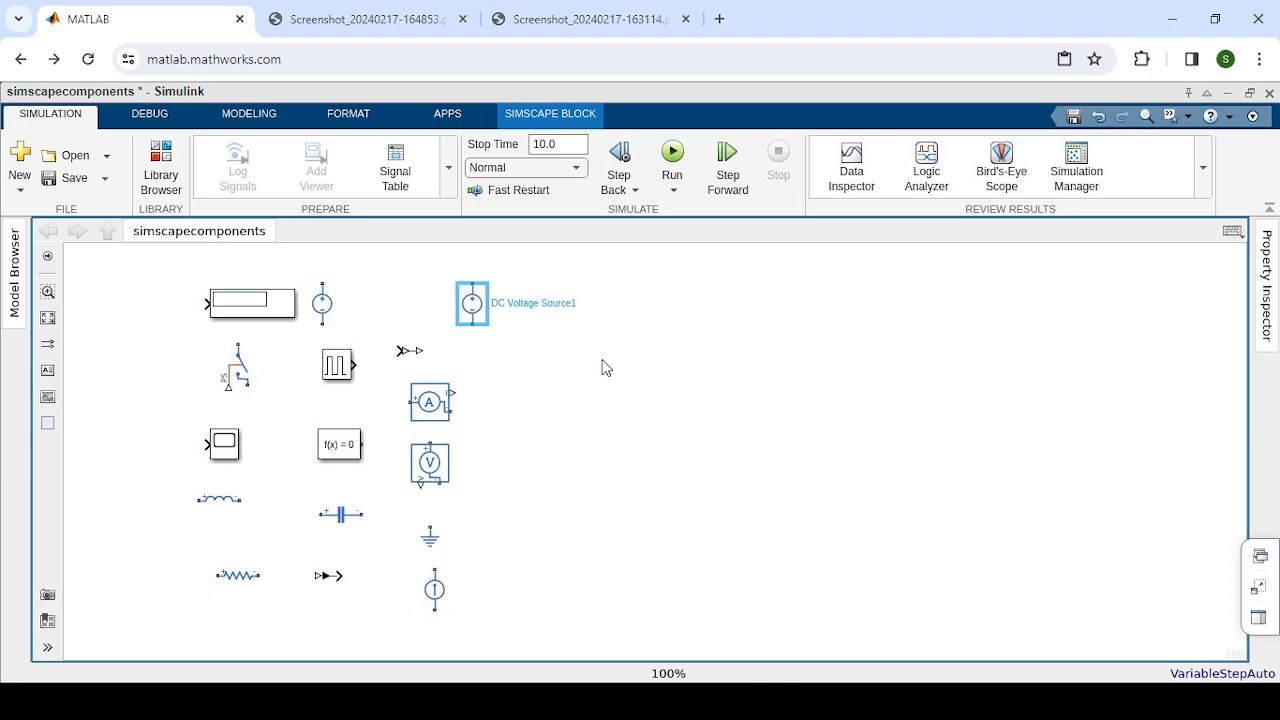
drag(603, 368, 604, 368)
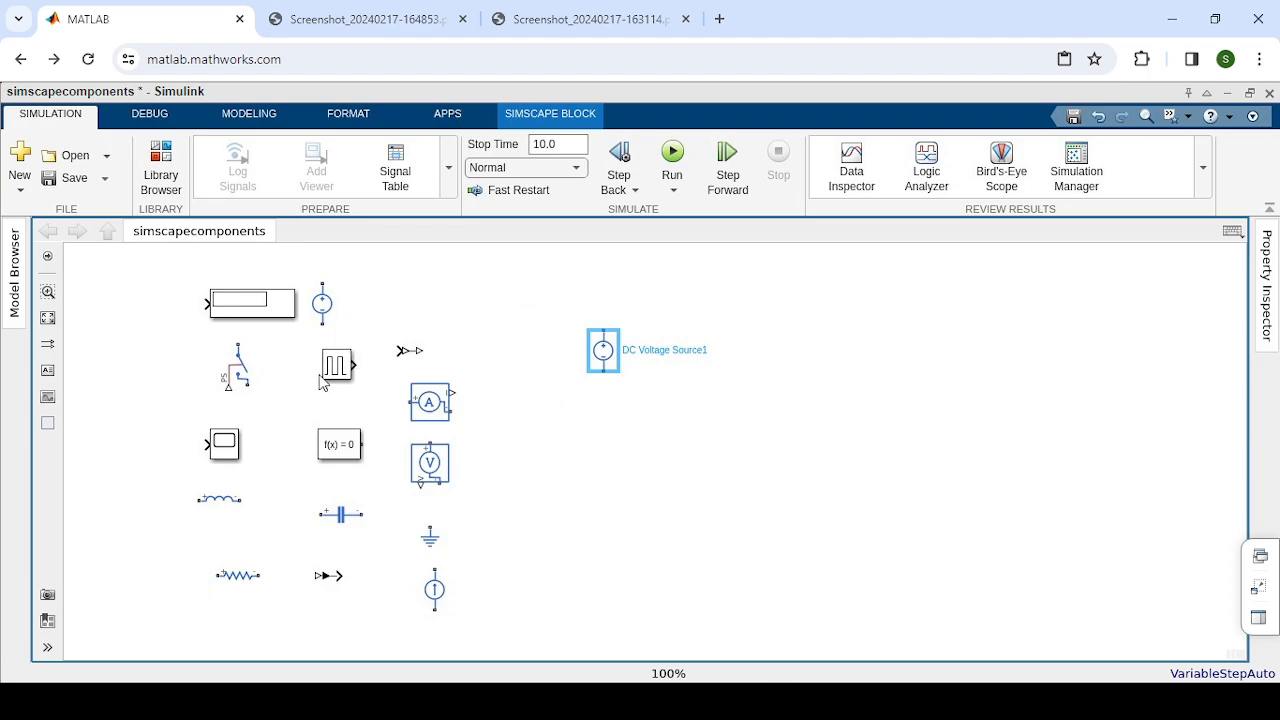
click(241, 582)
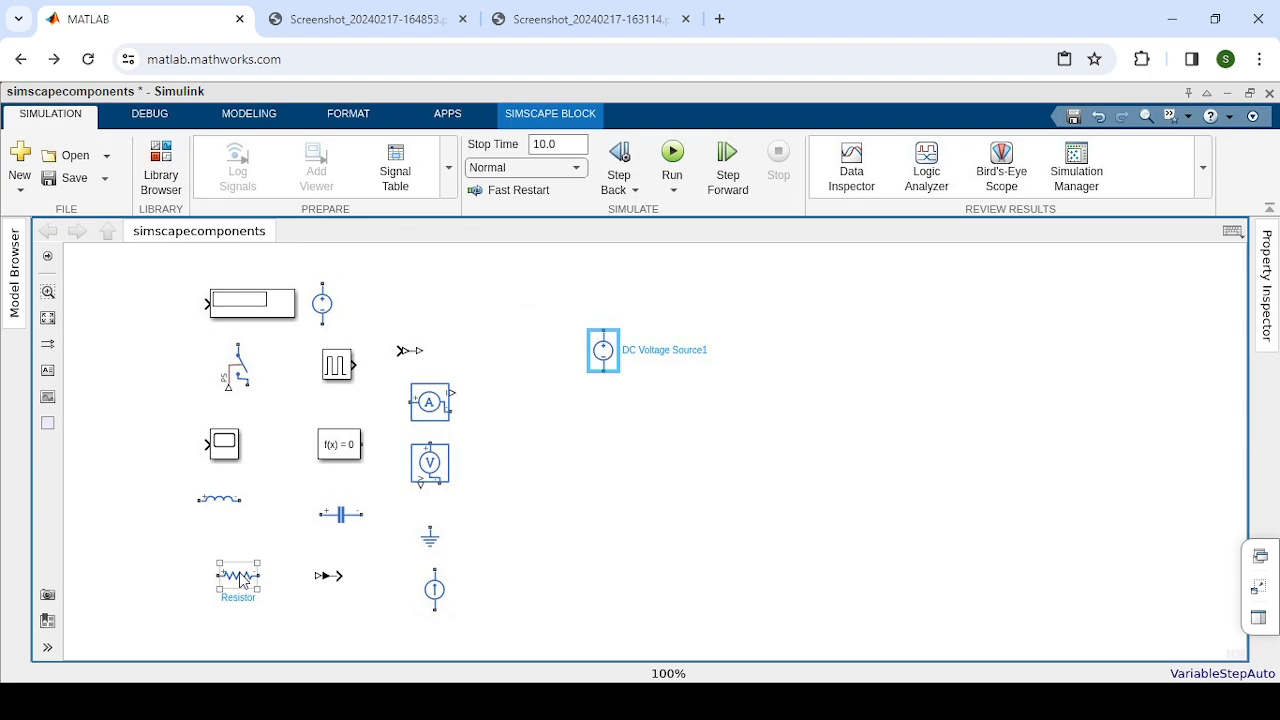
click(241, 582)
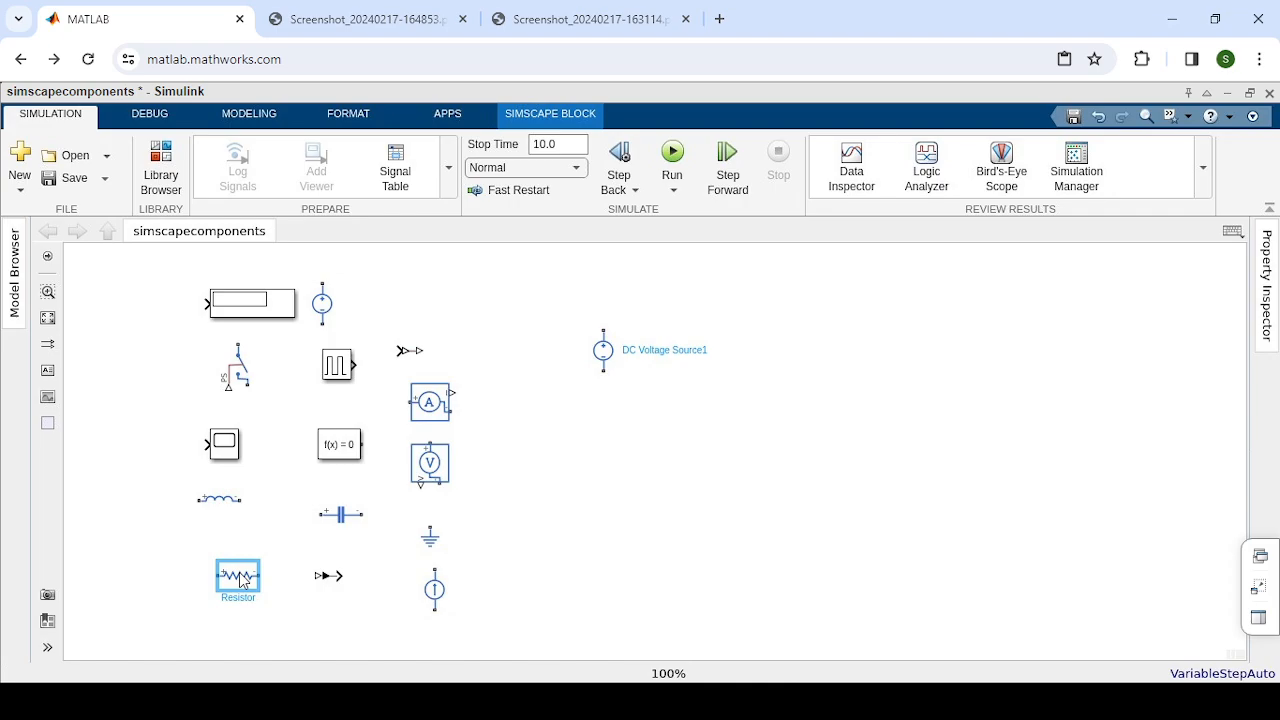
double_click(241, 582)
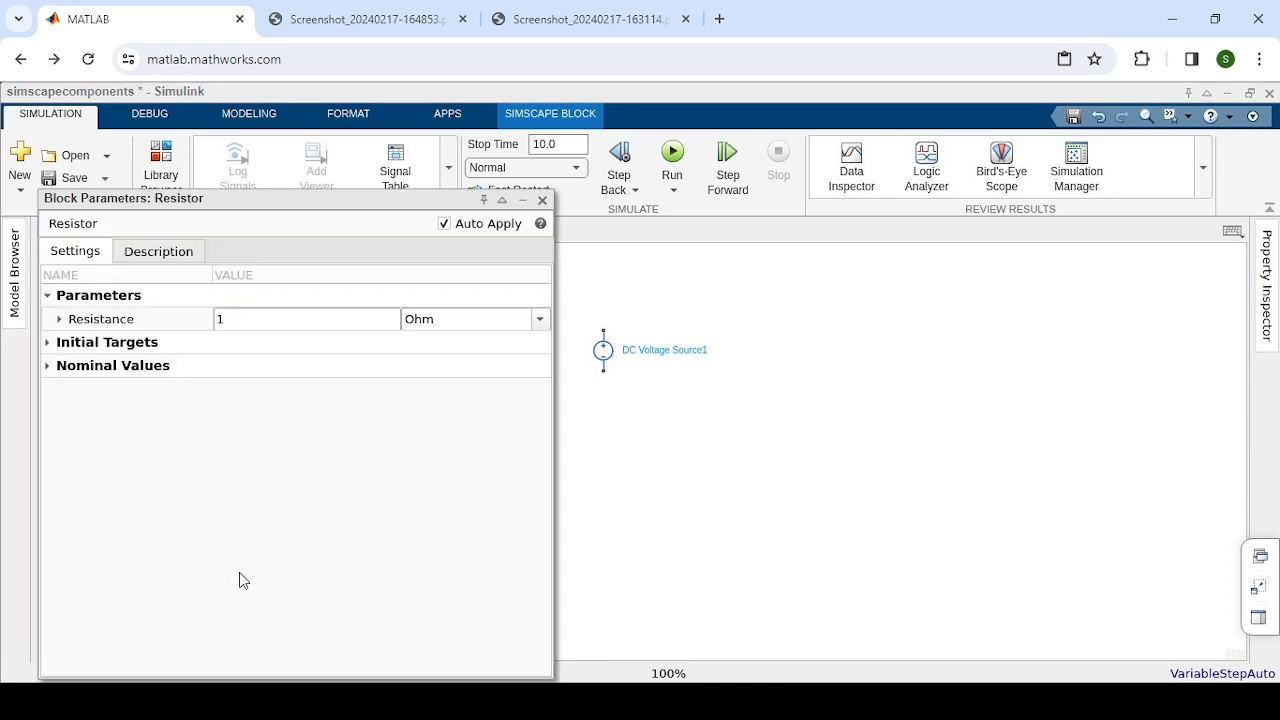
click(544, 202)
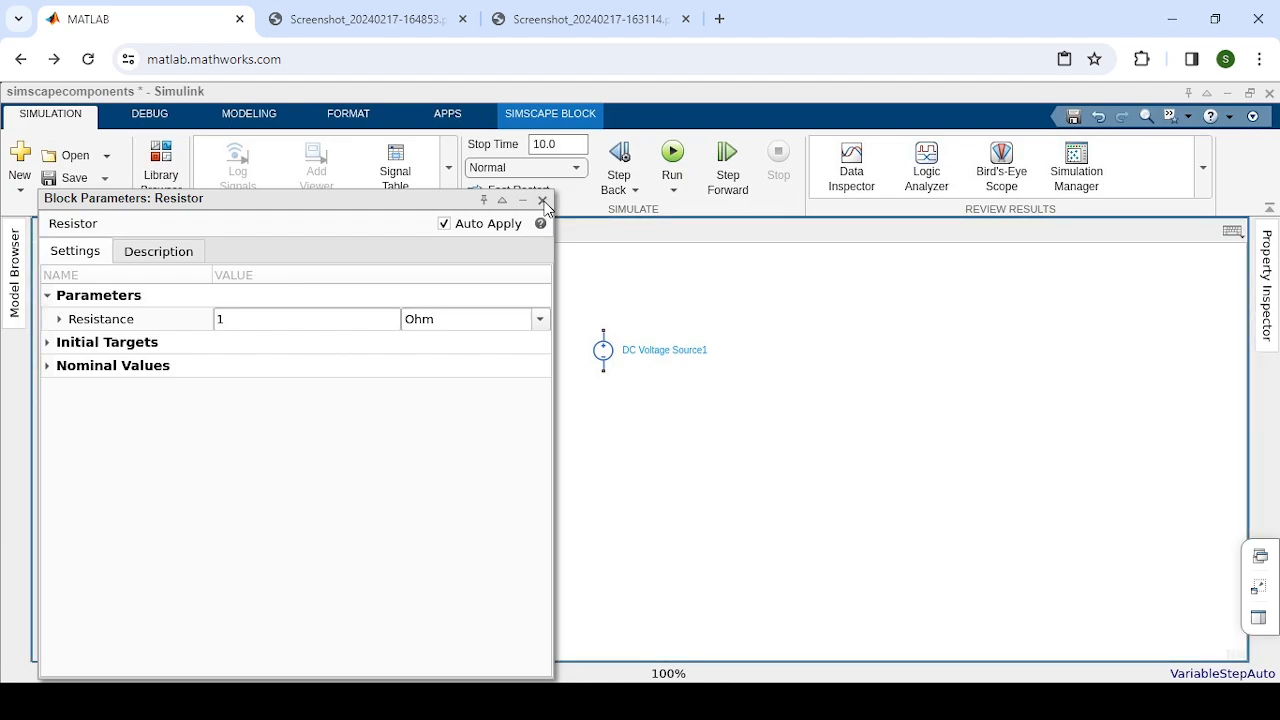
click(544, 202)
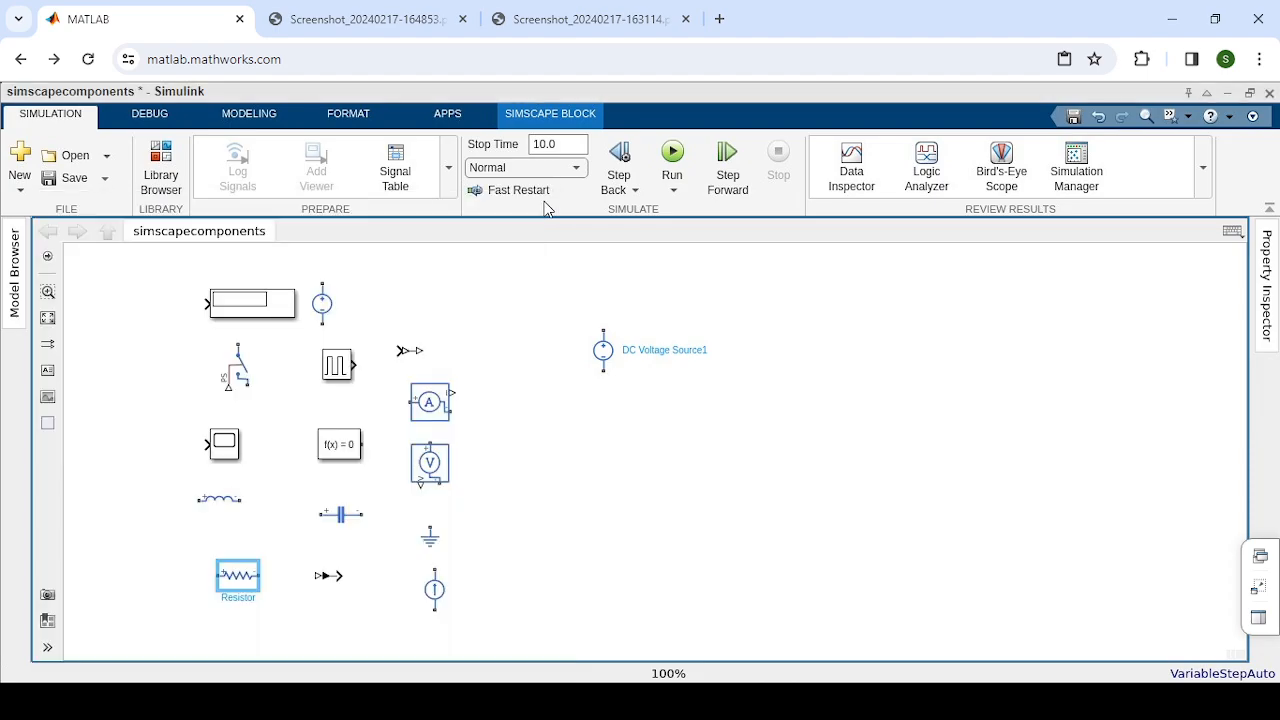
Duplicate the Resistor block and place the copy above and to the right of the copied DC Voltage Source
click(240, 588)
key(ctrl+v)
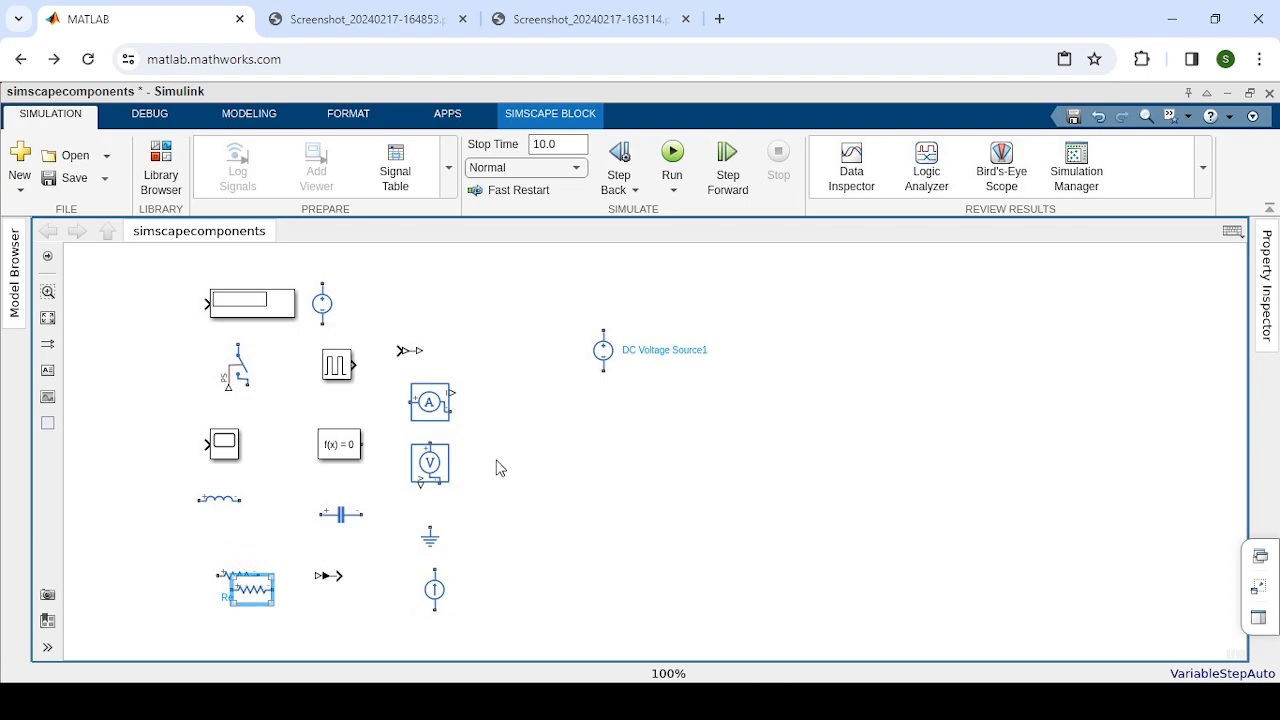
drag(497, 461, 702, 292)
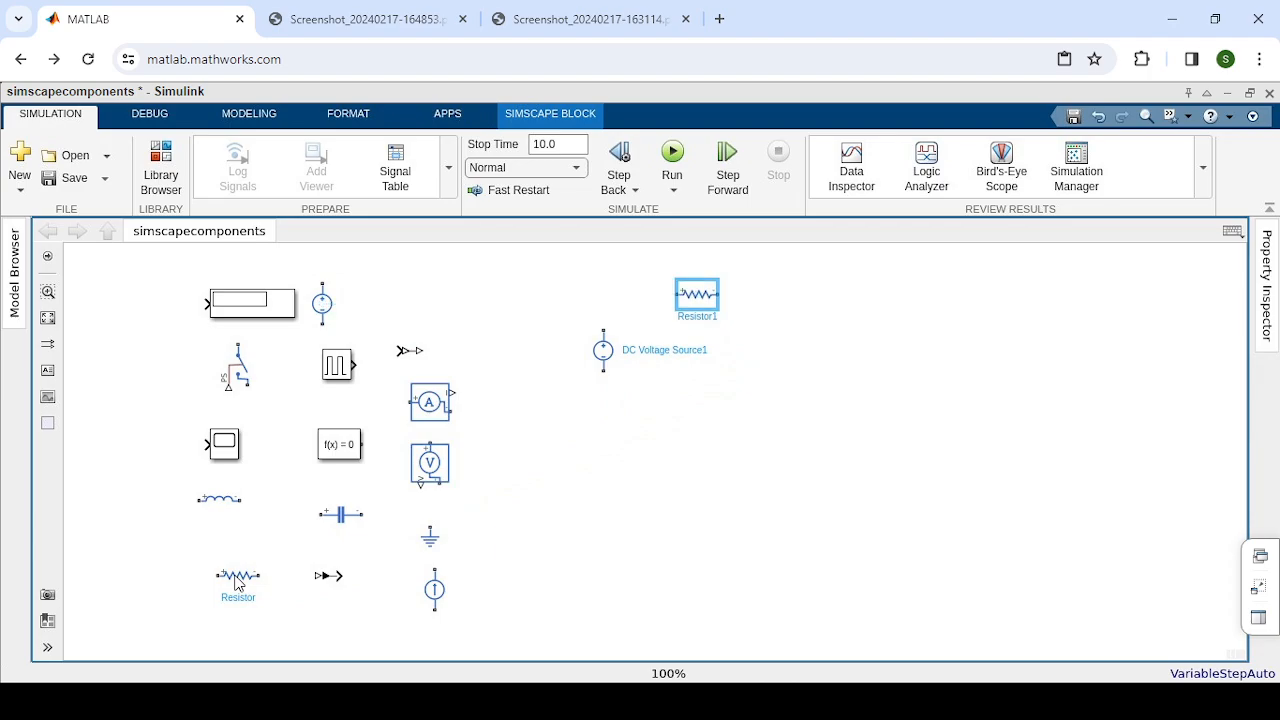
Add a second copy of the Resistor block and place it in line to the right of the first resistor copy
click(238, 585)
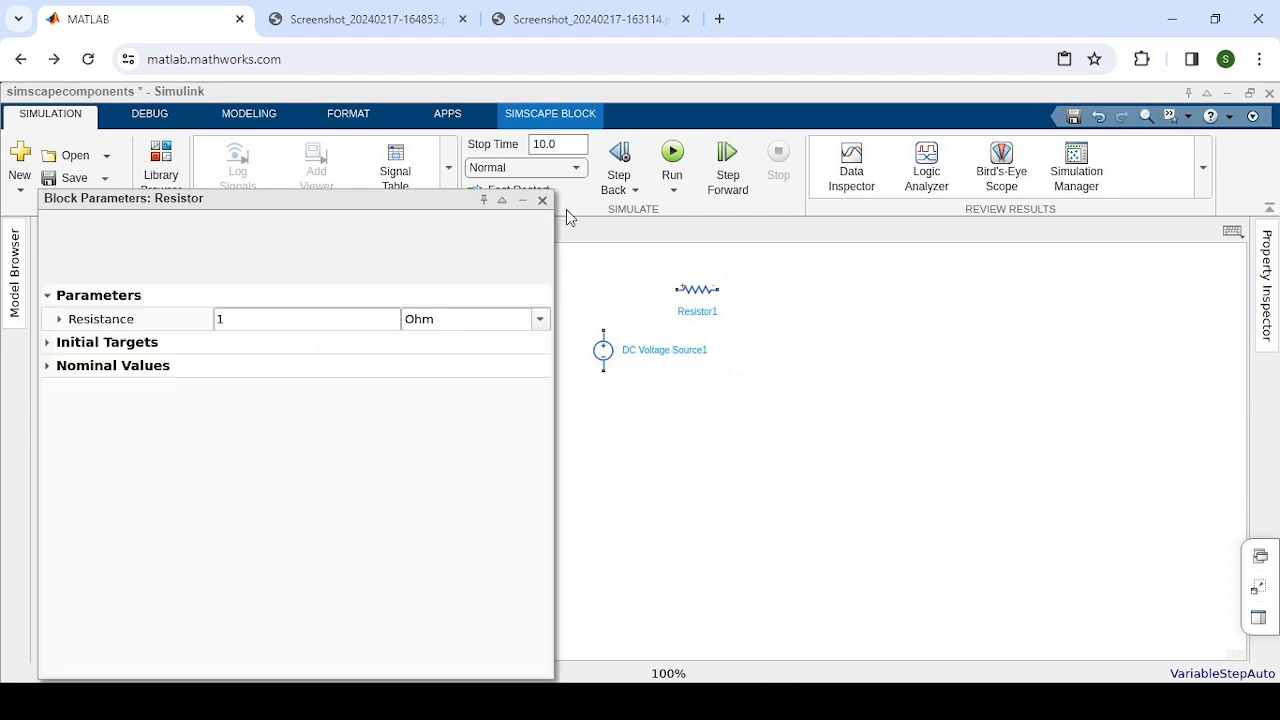
click(543, 201)
click(745, 325)
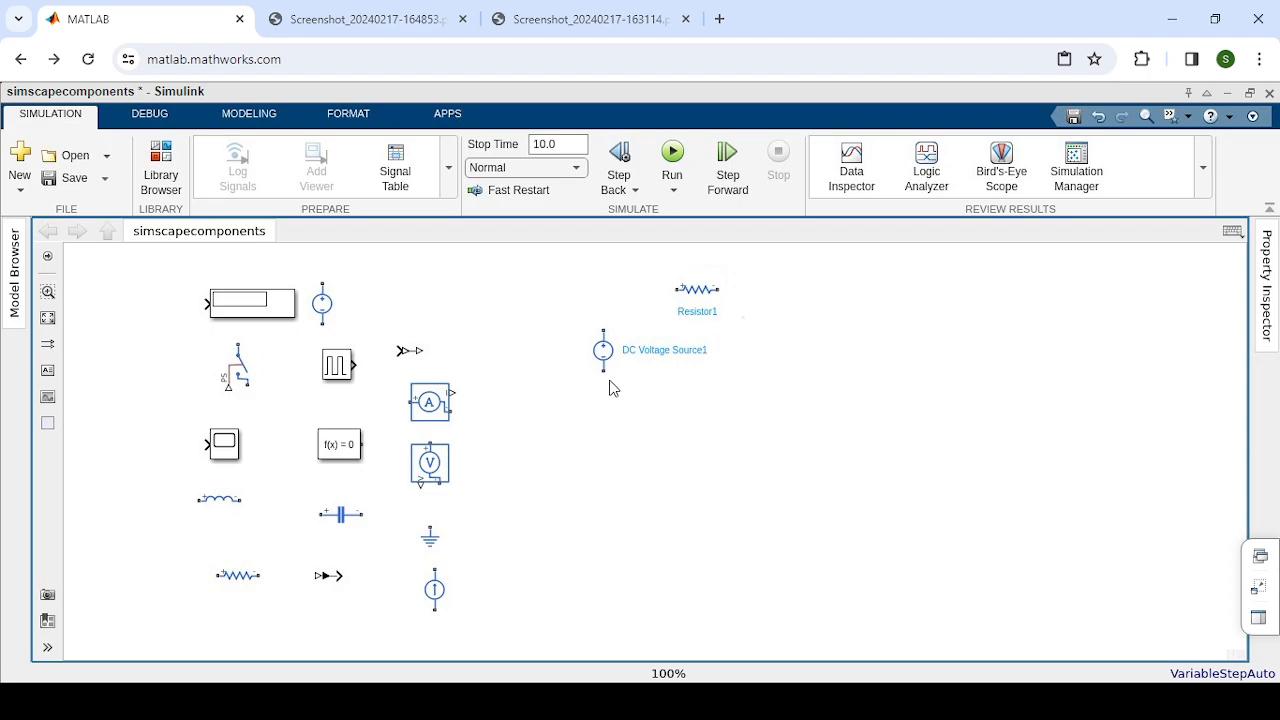
key(ctrl+v)
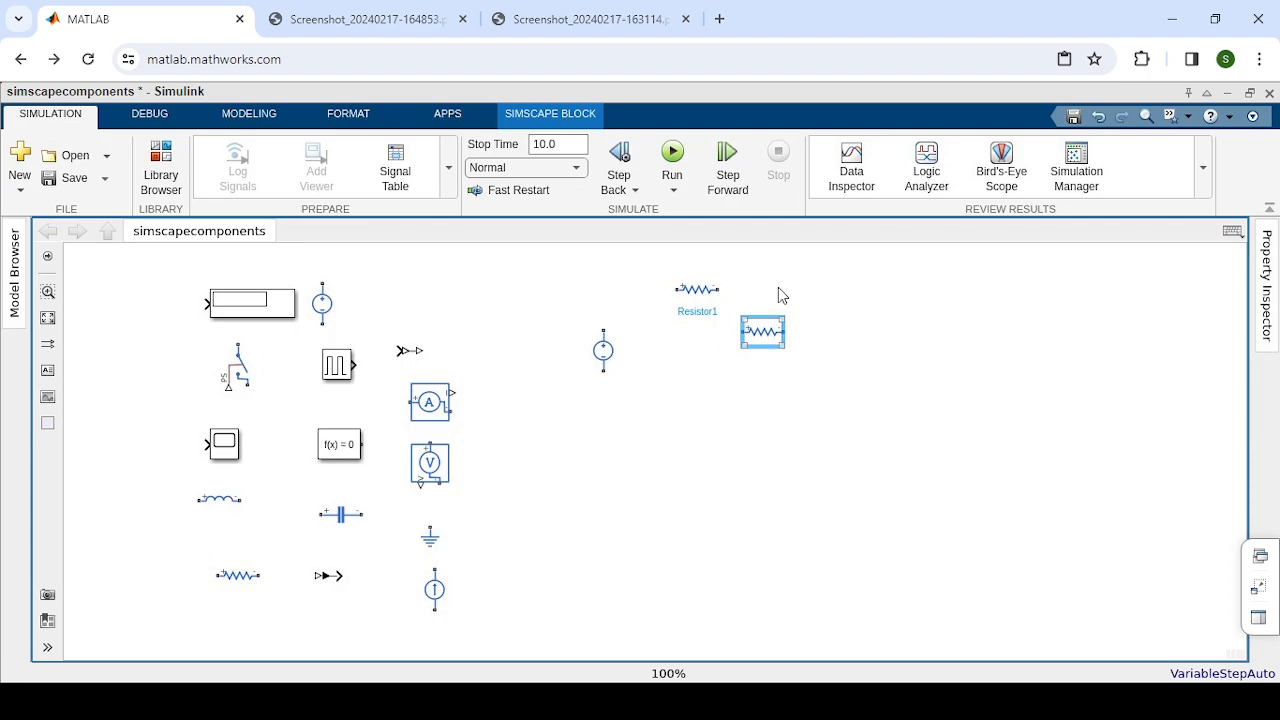
drag(774, 322, 784, 288)
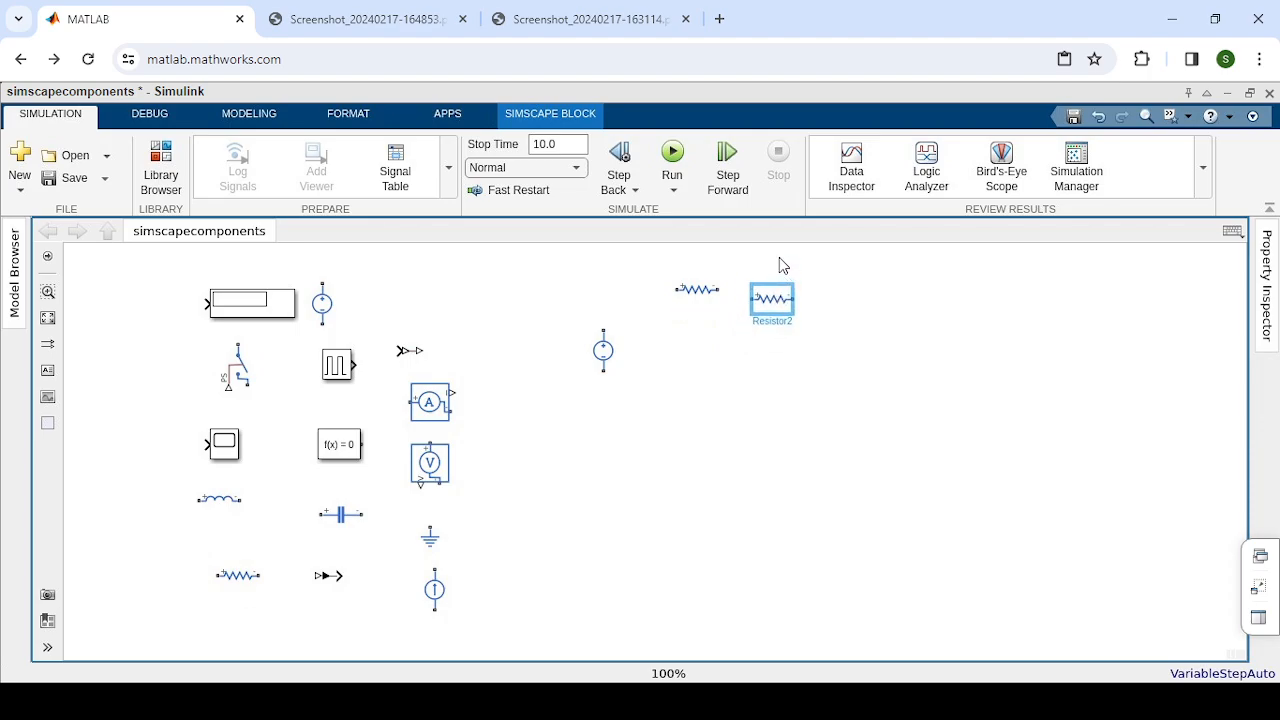
drag(774, 251, 771, 247)
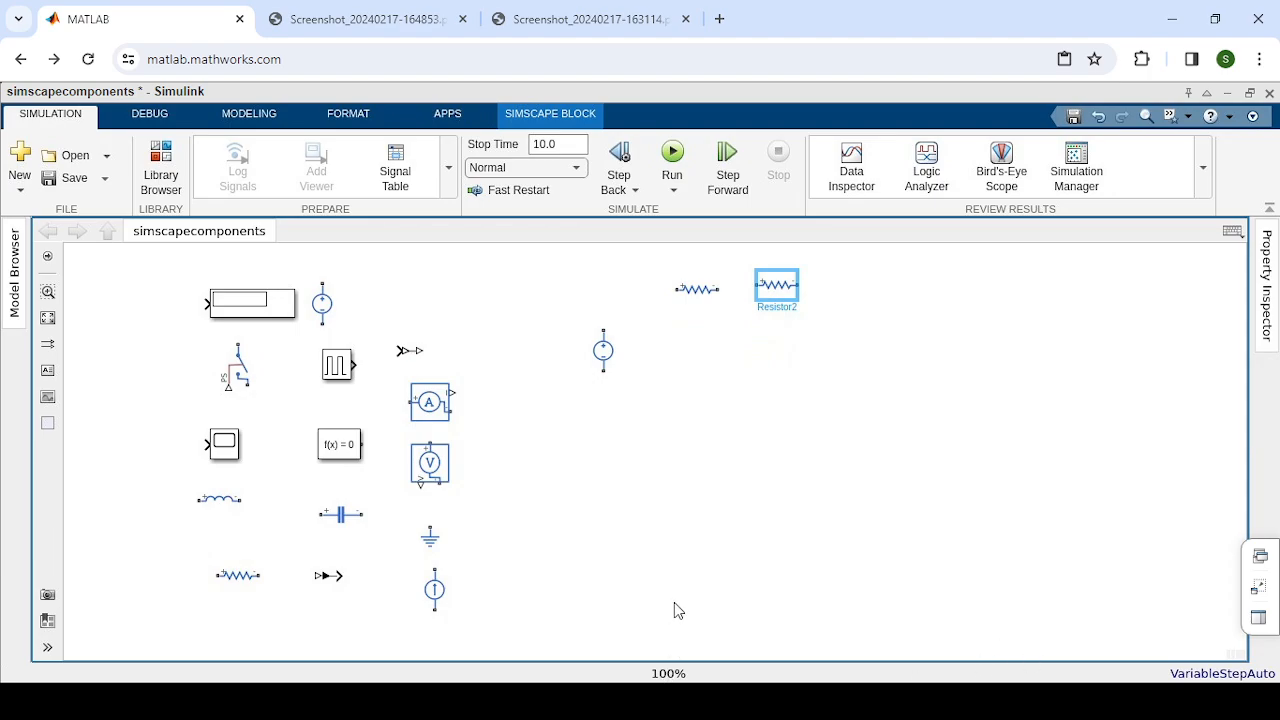
key(alt+Tab)
click(495, 584)
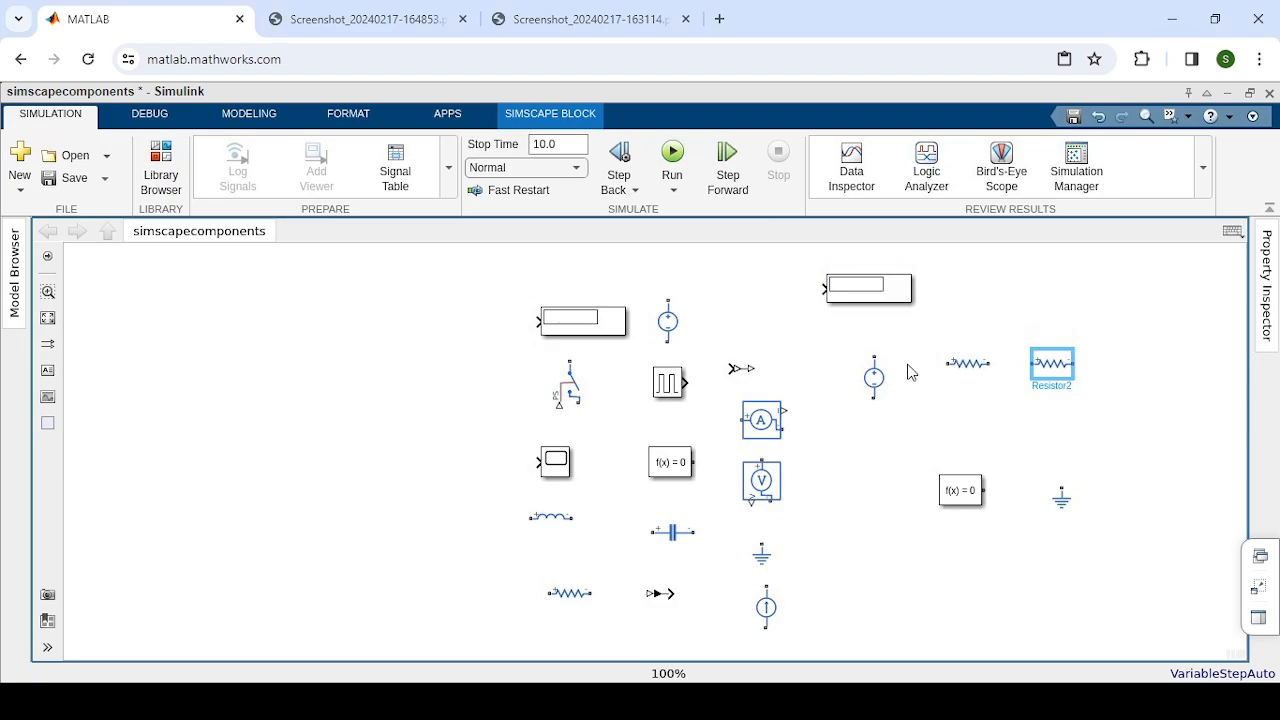
Connect the two copied resistors in series, joining the first one's negative terminal to the second one's positive terminal
click(981, 373)
click(1006, 370)
drag(988, 365, 1031, 363)
click(1033, 363)
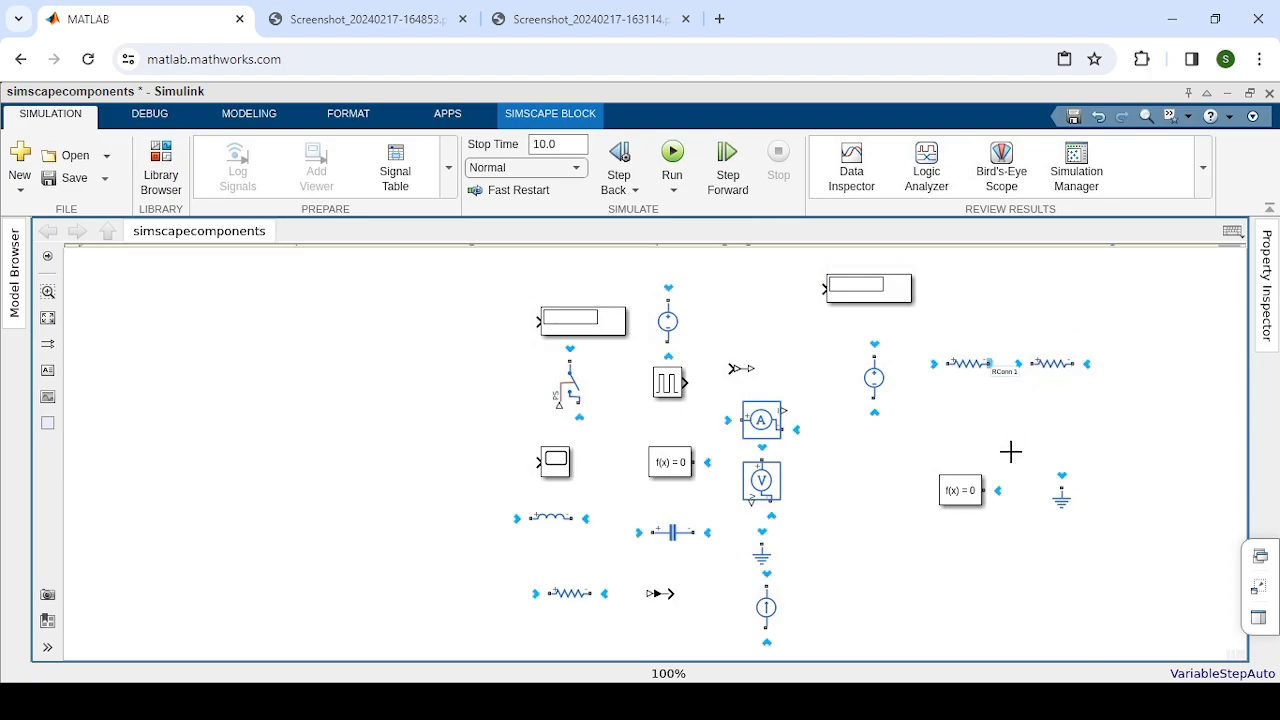
click(988, 364)
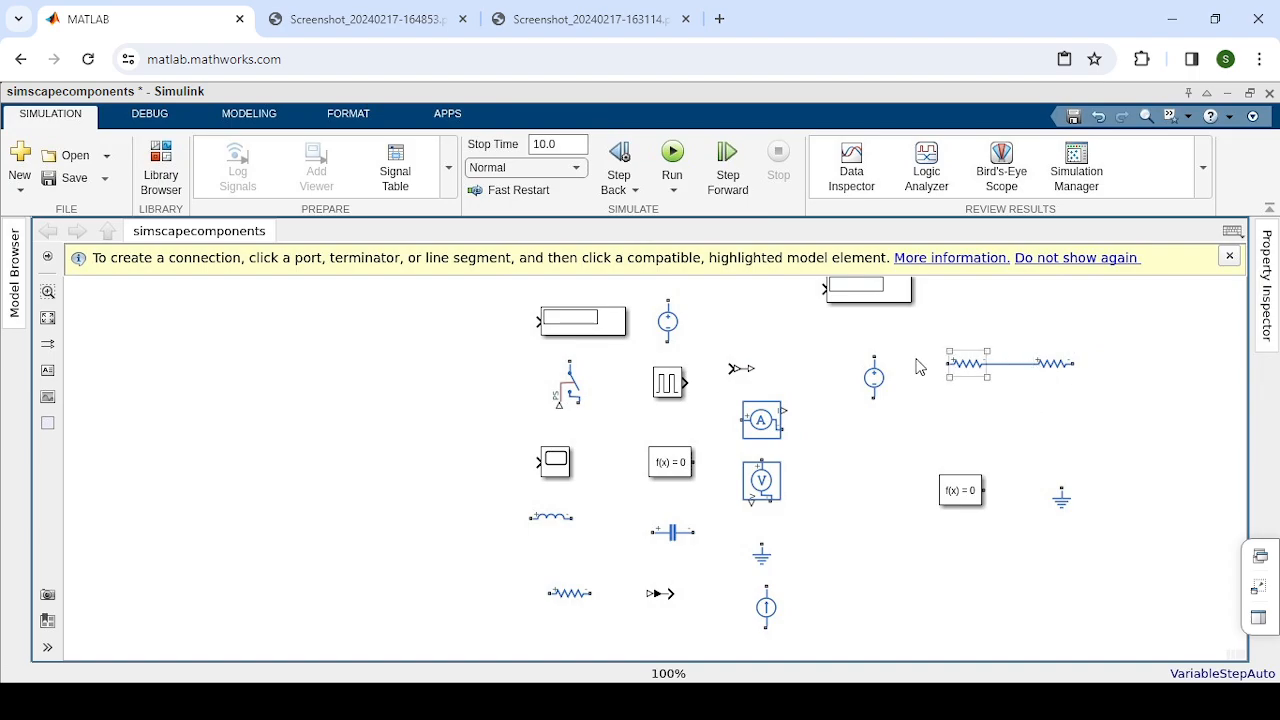
Move the copied DC Voltage Source lower and wire its positive terminal to the free terminal of the first resistor
click(878, 389)
drag(878, 389, 903, 447)
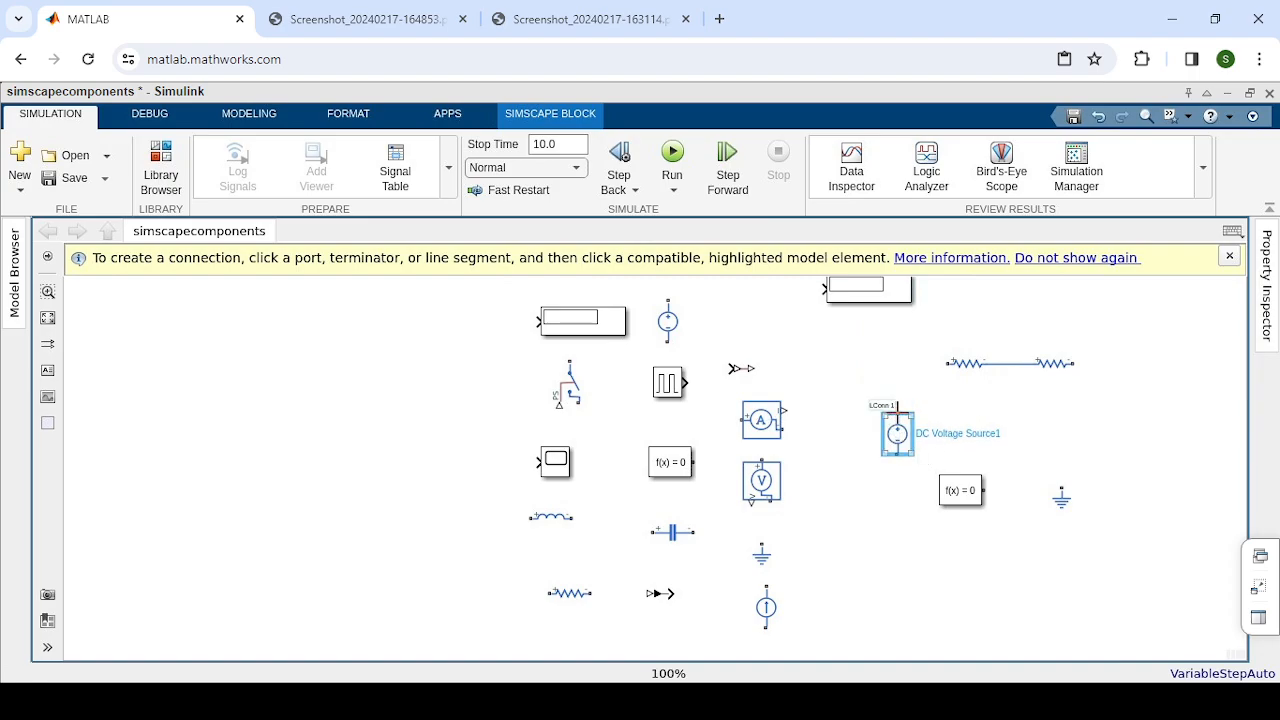
click(897, 406)
click(933, 364)
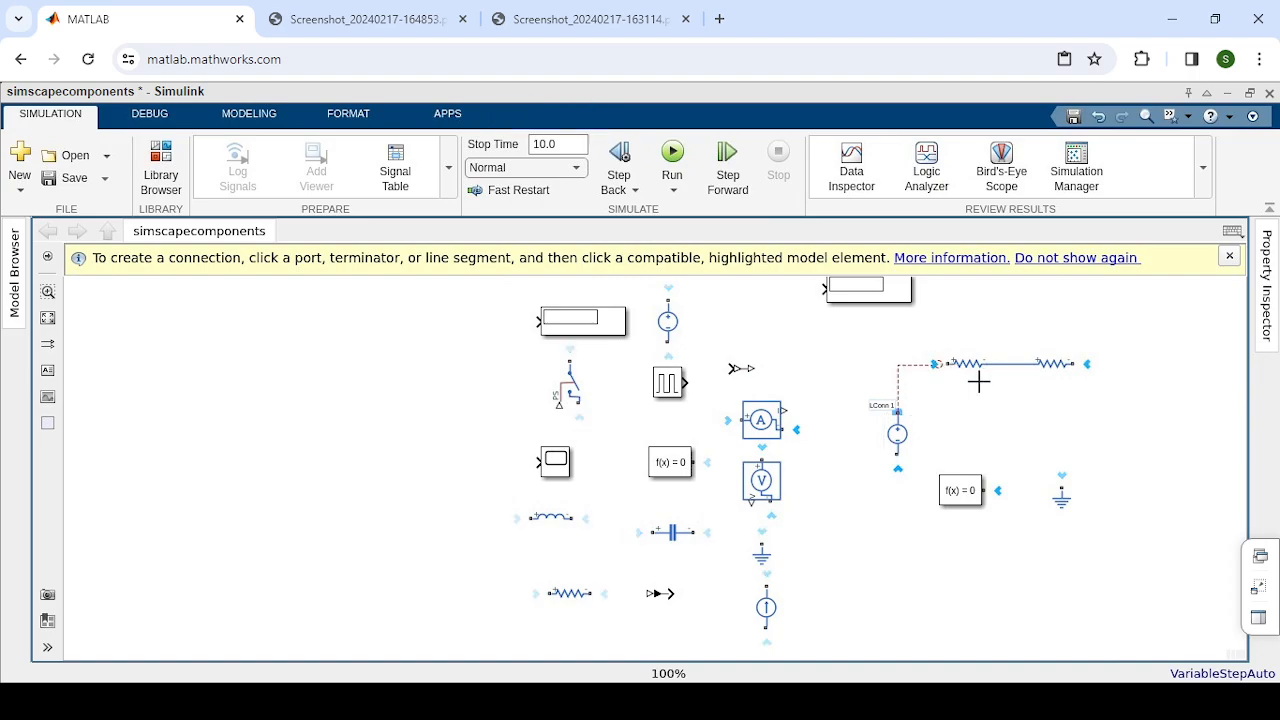
click(981, 382)
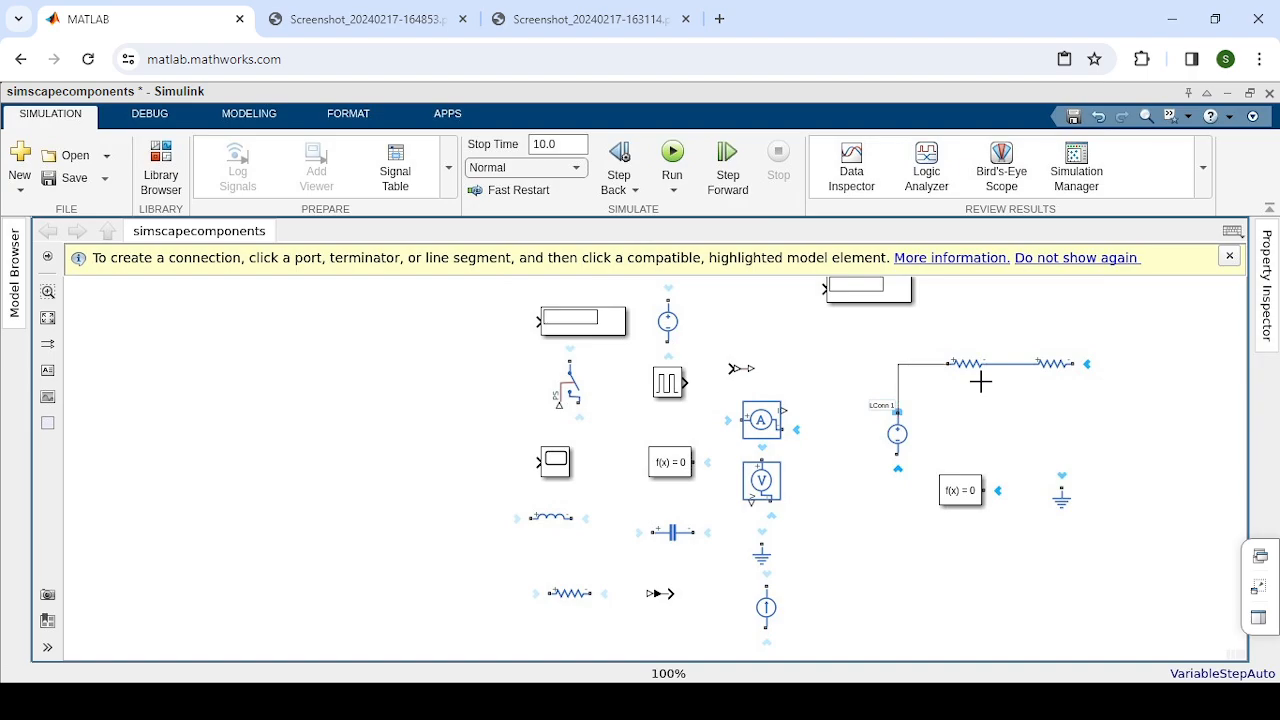
Close the loop by wiring the voltage source's negative terminal to the free terminal of the second resistor
click(962, 470)
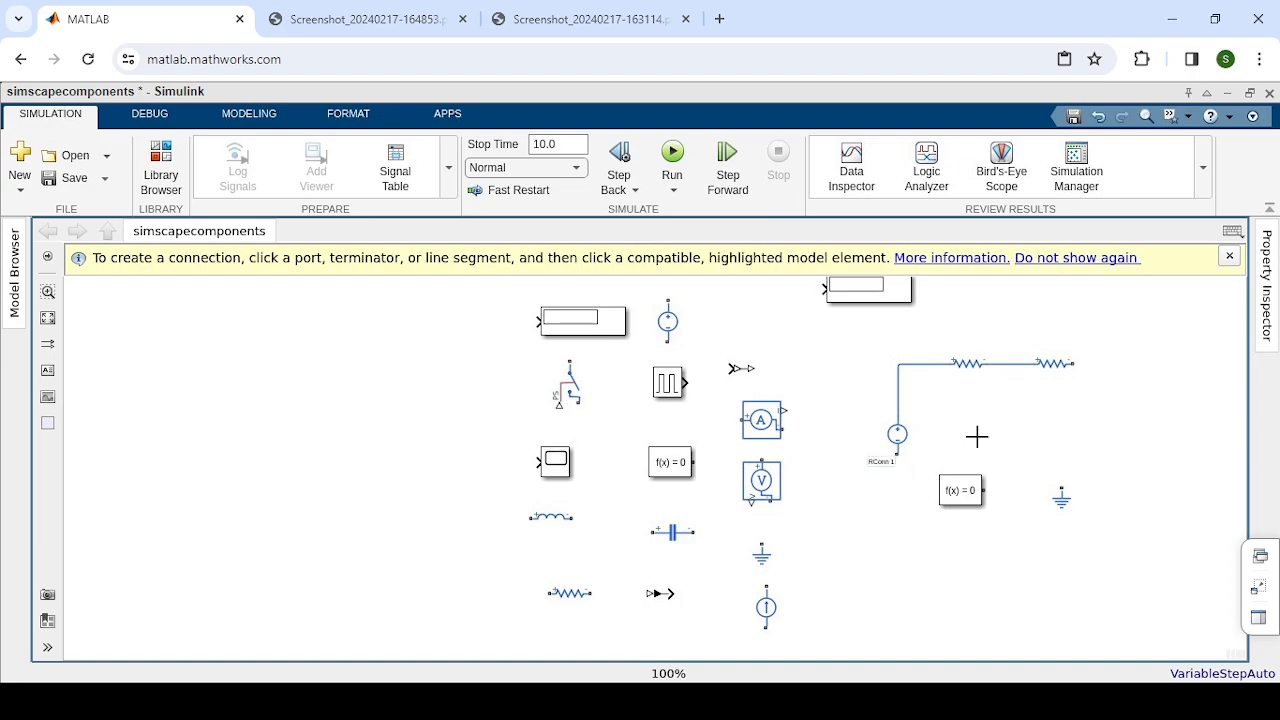
drag(1101, 444, 1088, 365)
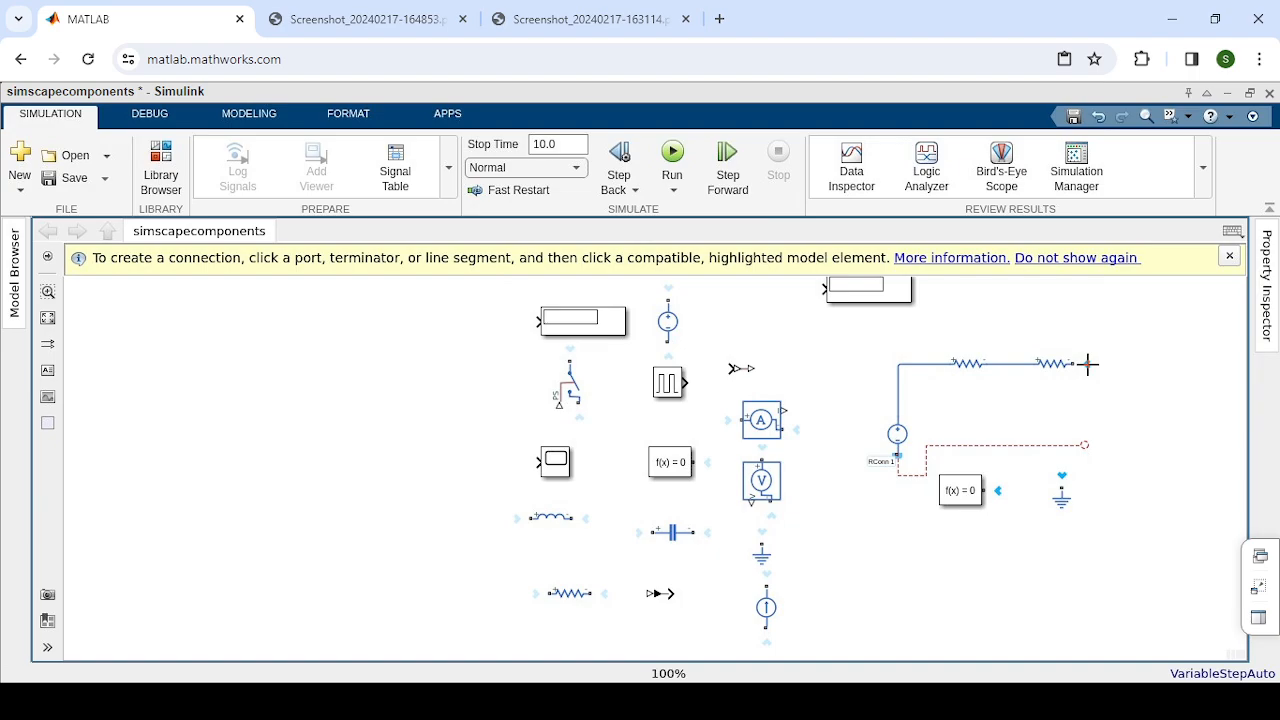
drag(1088, 365, 1065, 370)
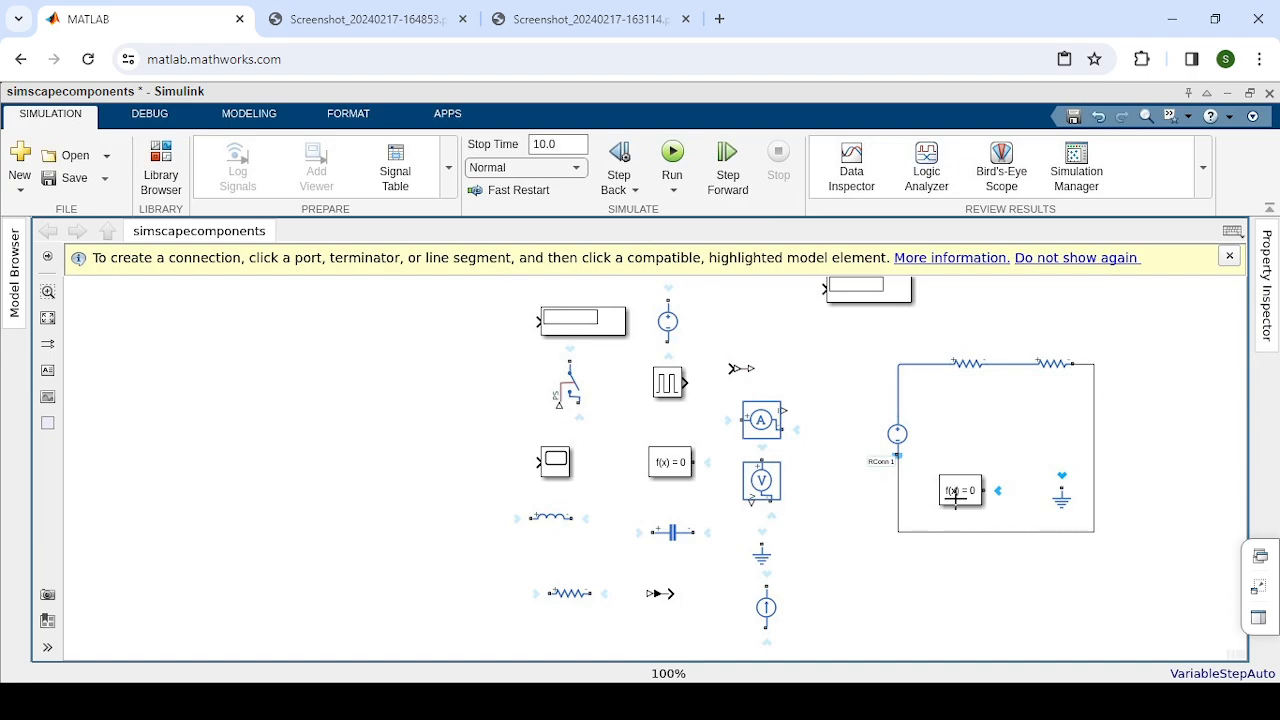
Move the Solver Configuration and Electrical Reference copies out of the circuit loop into the space below it
click(962, 492)
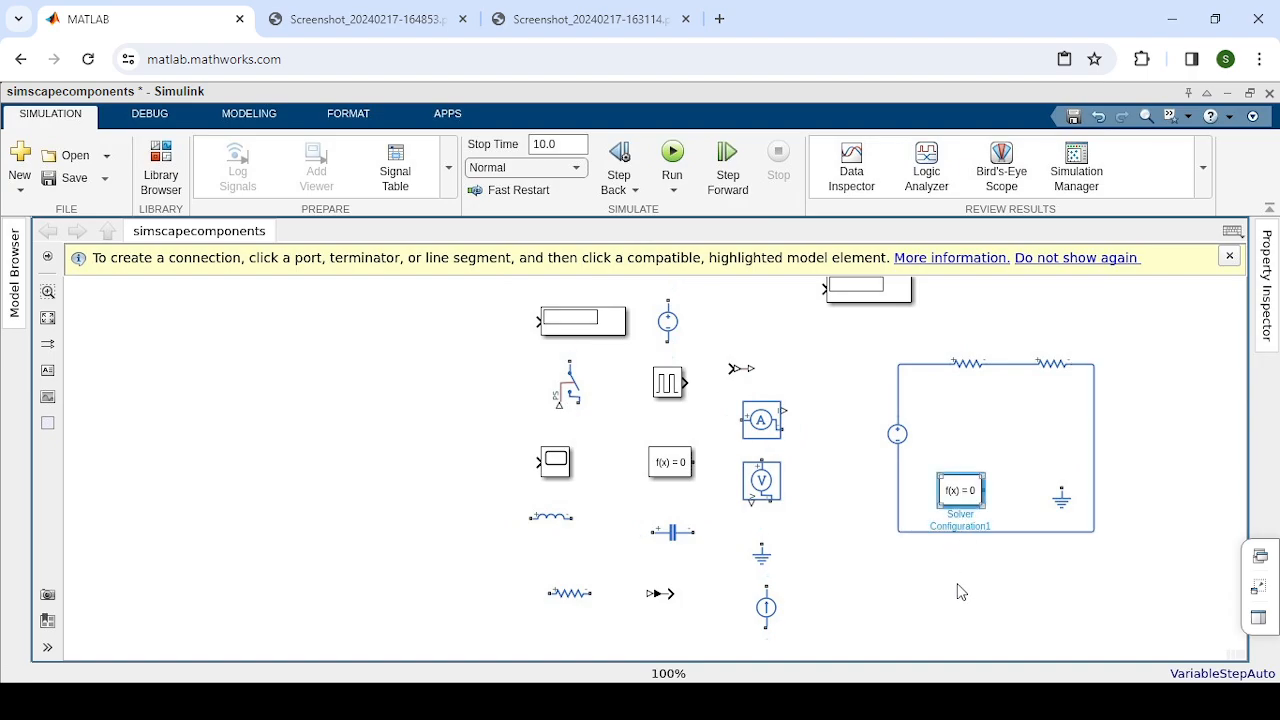
drag(957, 584, 953, 642)
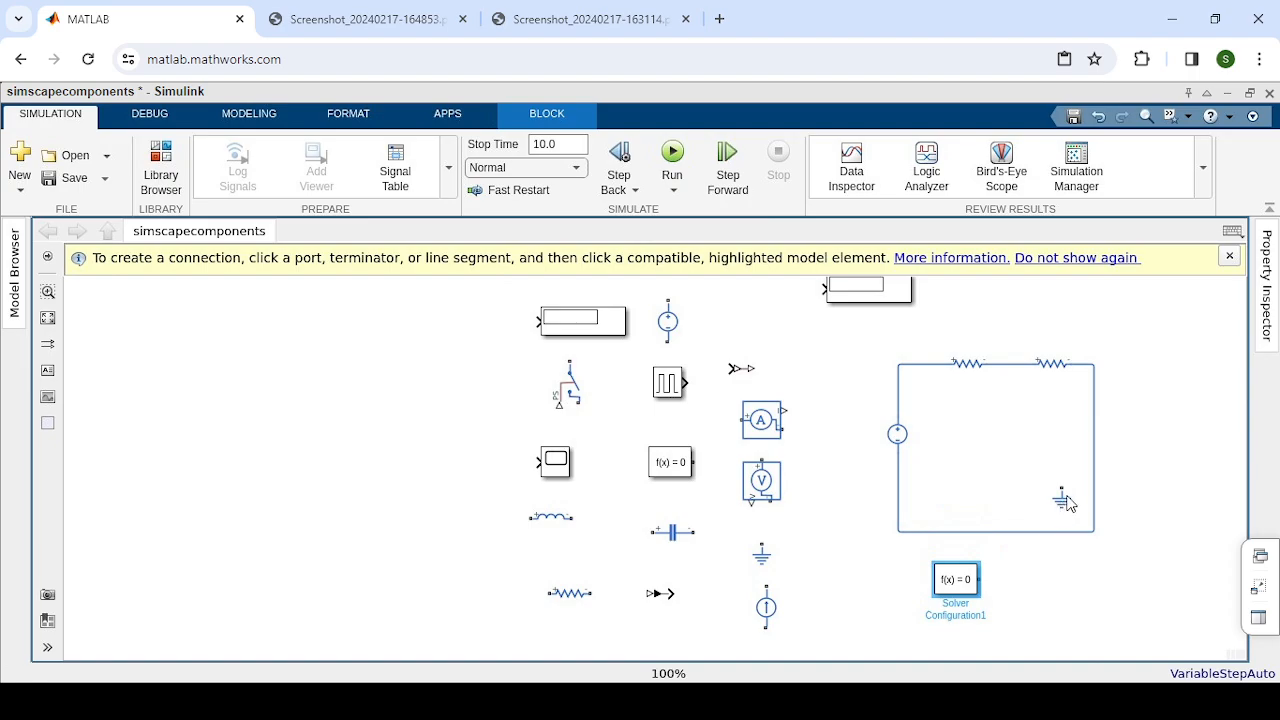
drag(956, 579, 951, 616)
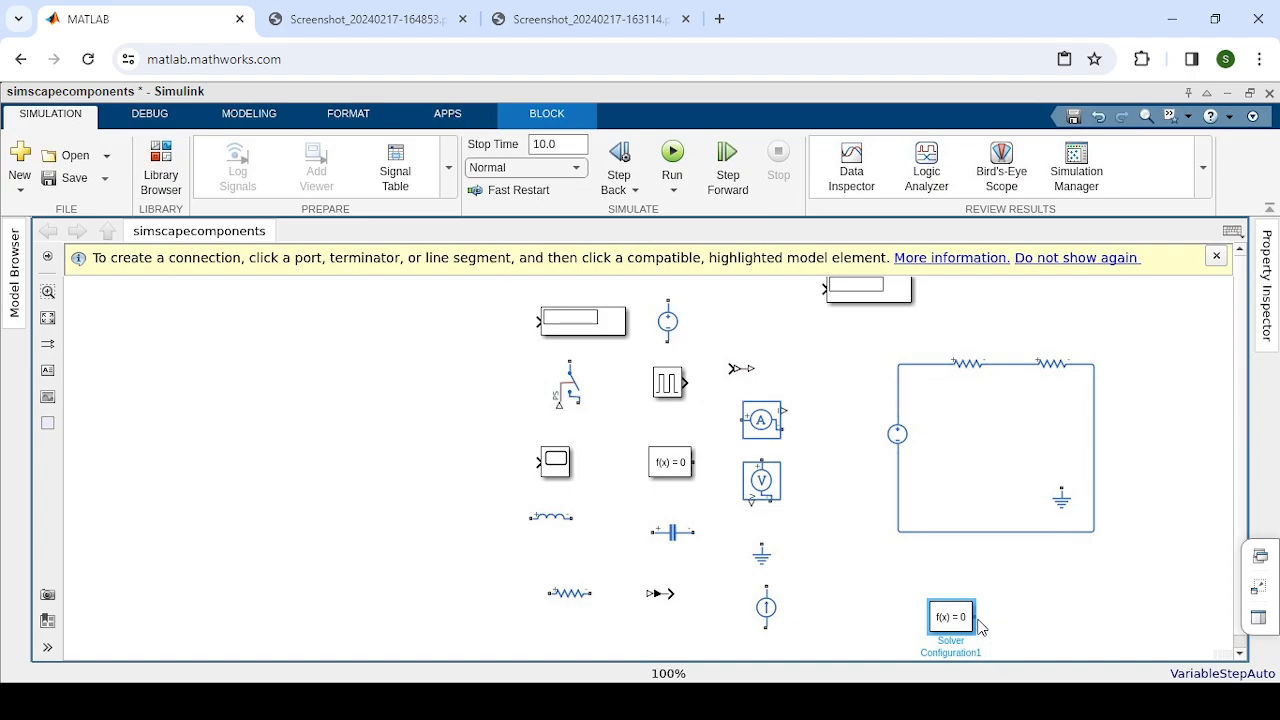
click(1061, 499)
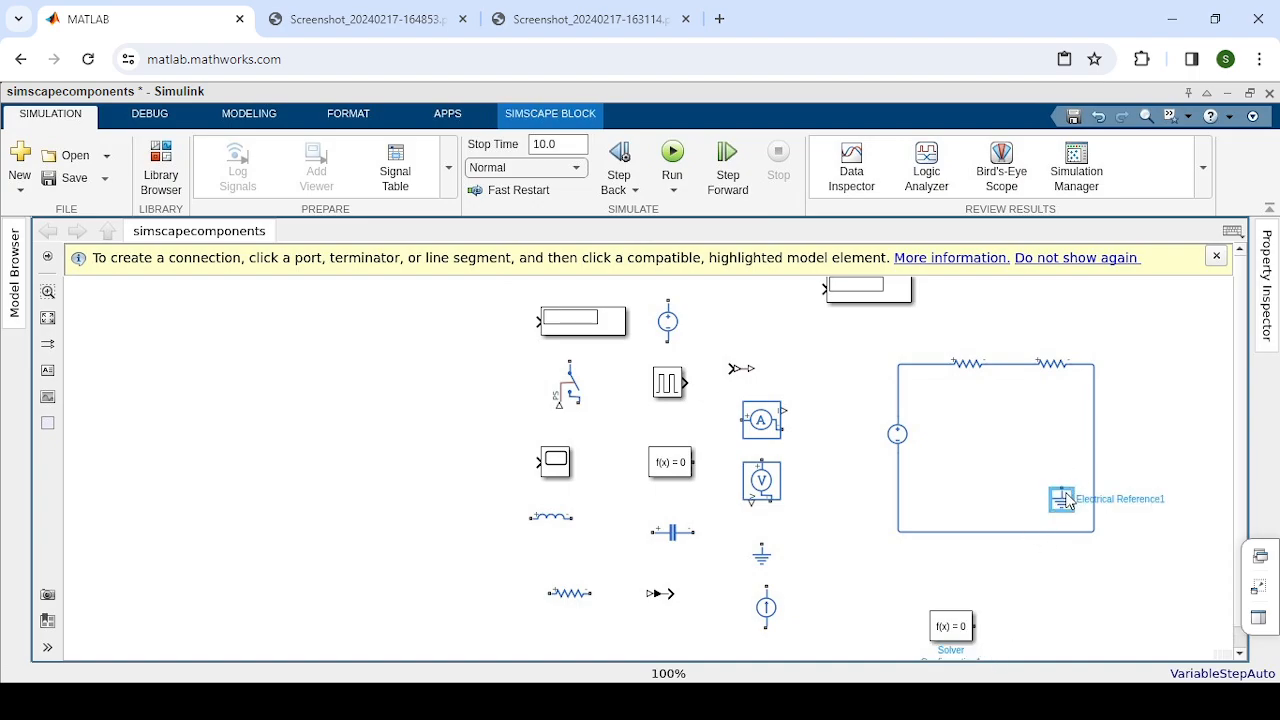
drag(1066, 543, 1060, 584)
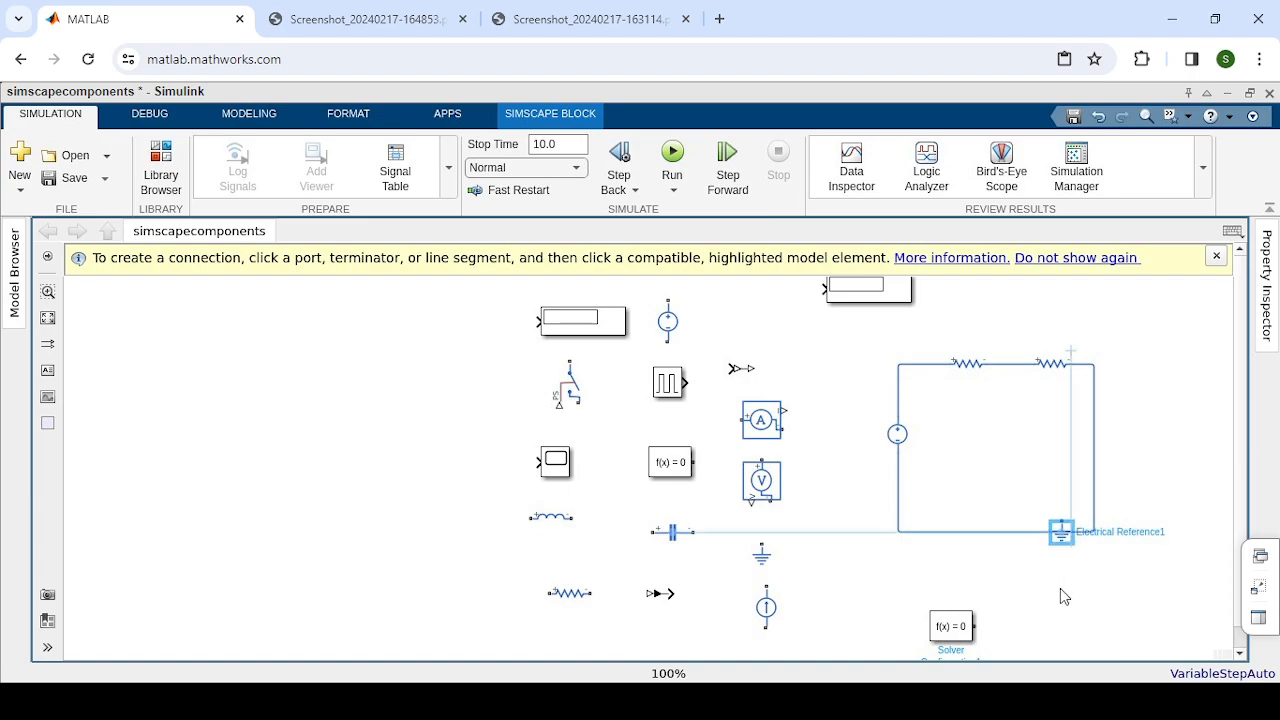
drag(1060, 588, 1060, 588)
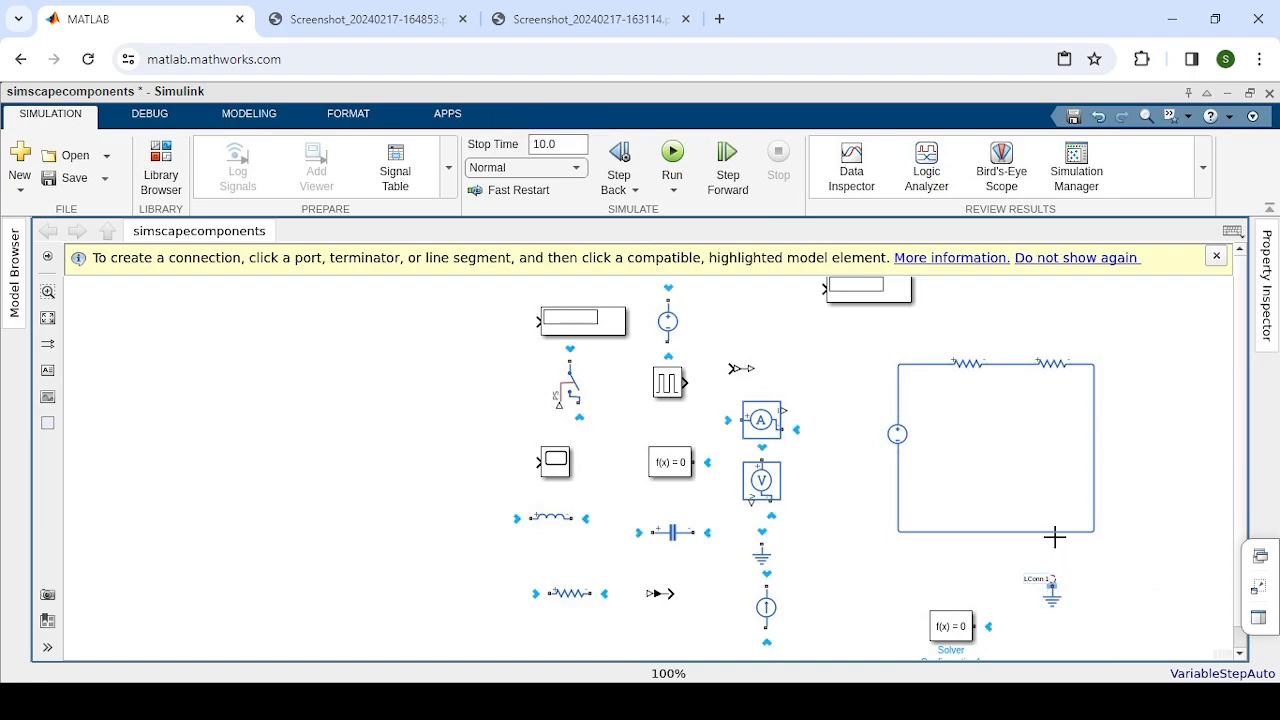
Wire the Electrical Reference and Solver Configuration copies to the lower wire of the circuit loop
click(1054, 535)
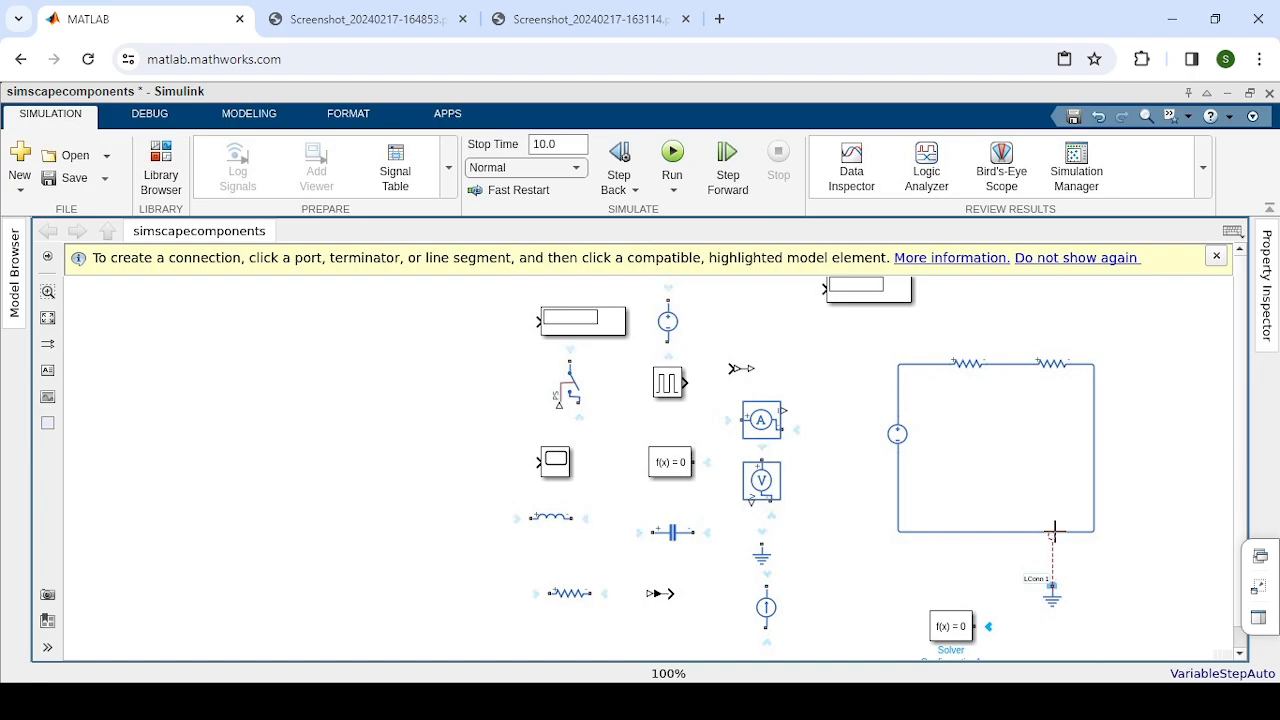
click(1054, 532)
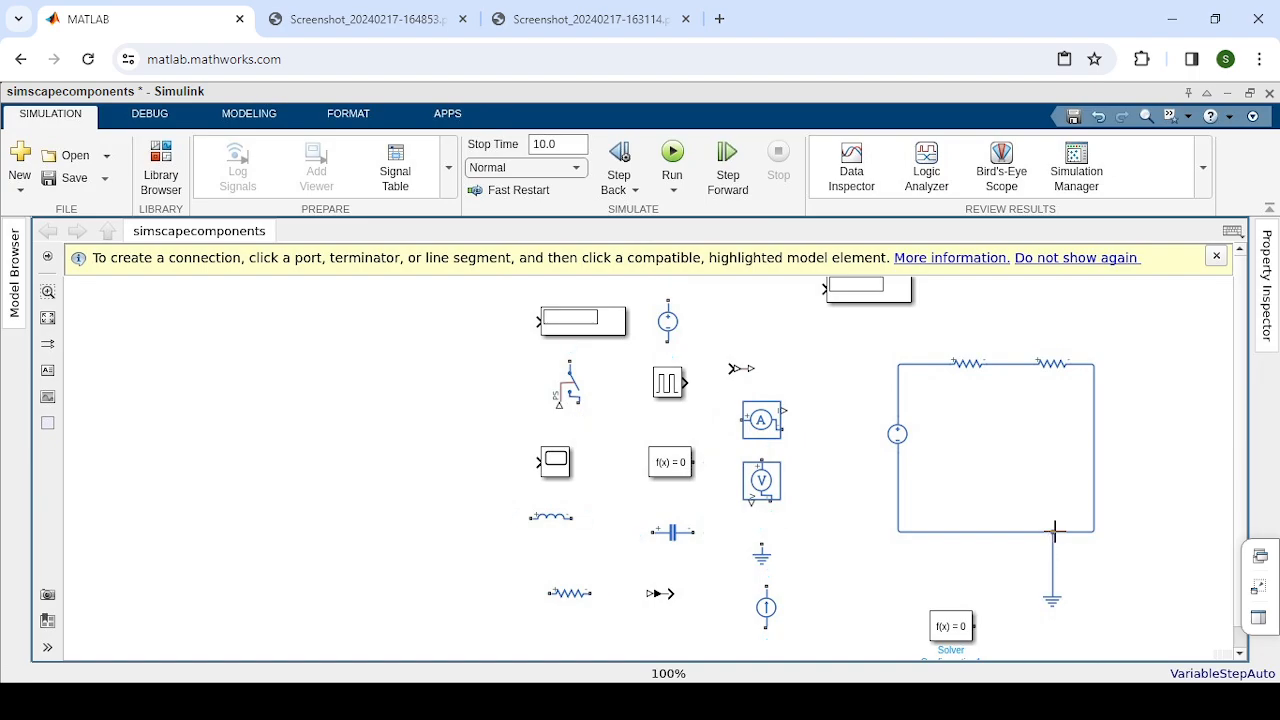
click(977, 626)
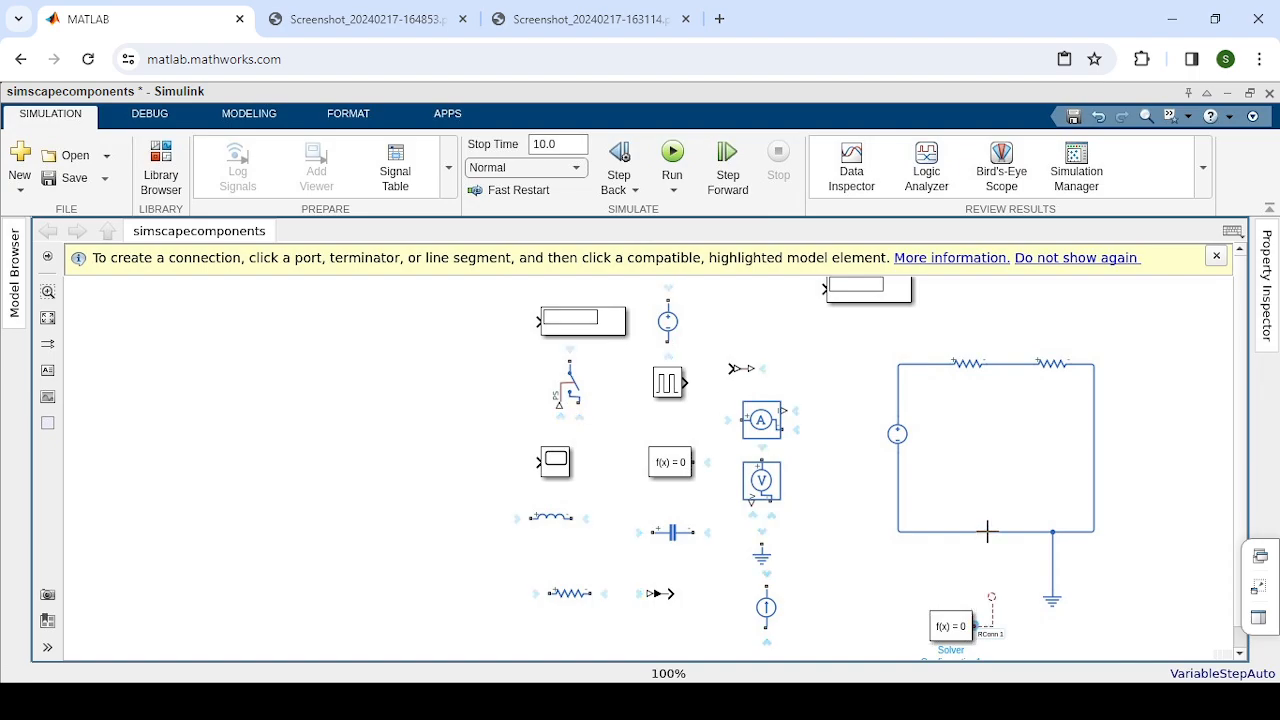
click(988, 531)
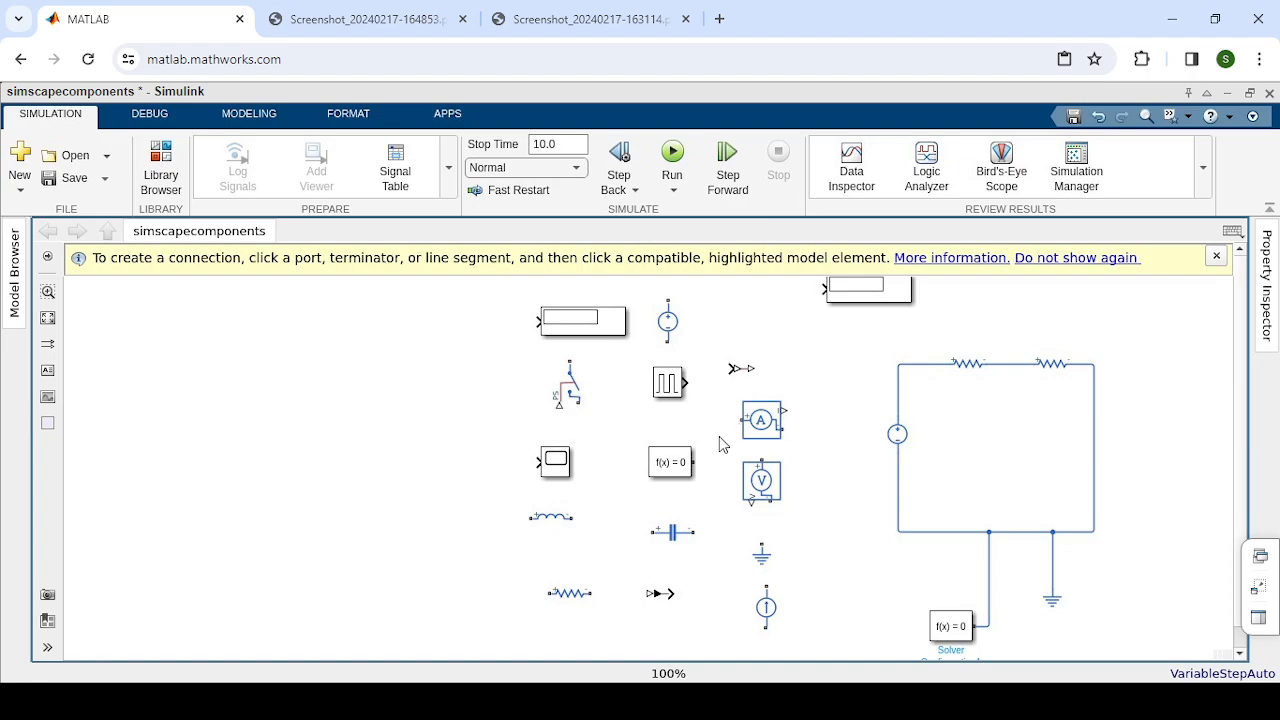
Identify the Voltage Sensor block and the circuit elements, the first resistor and the DC voltage source, for a voltage measurement
click(766, 484)
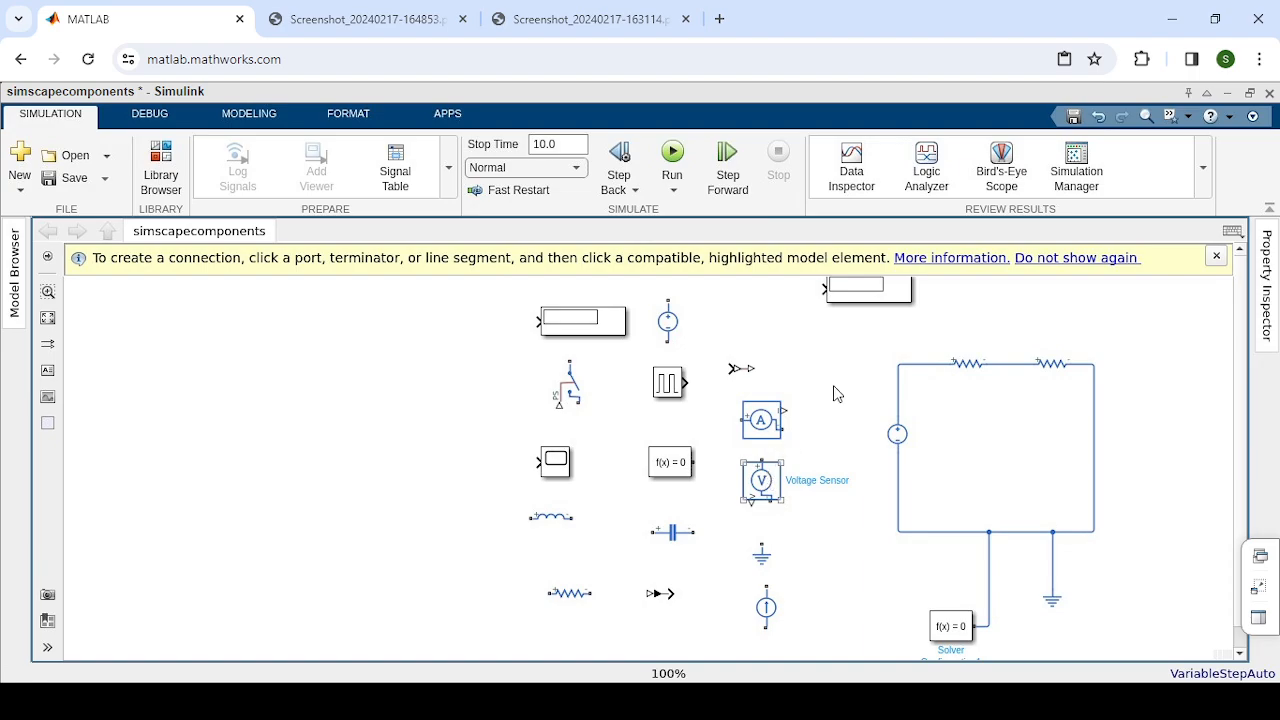
click(974, 374)
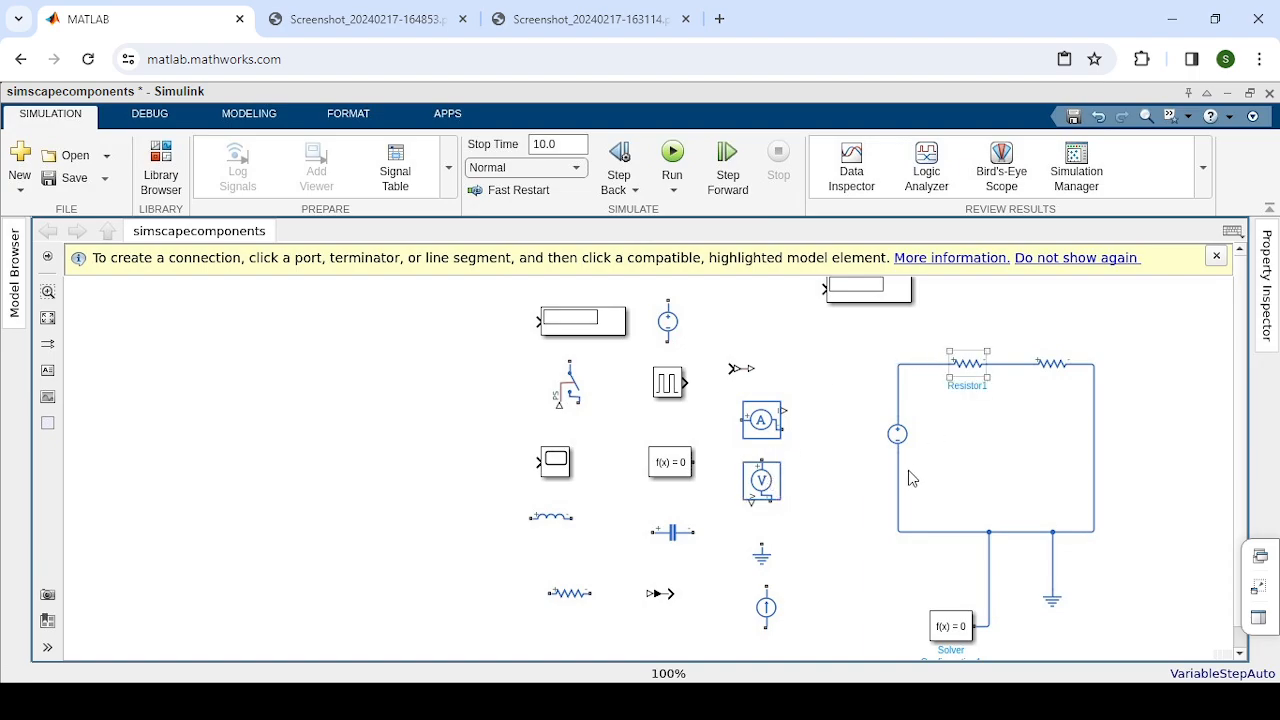
click(900, 442)
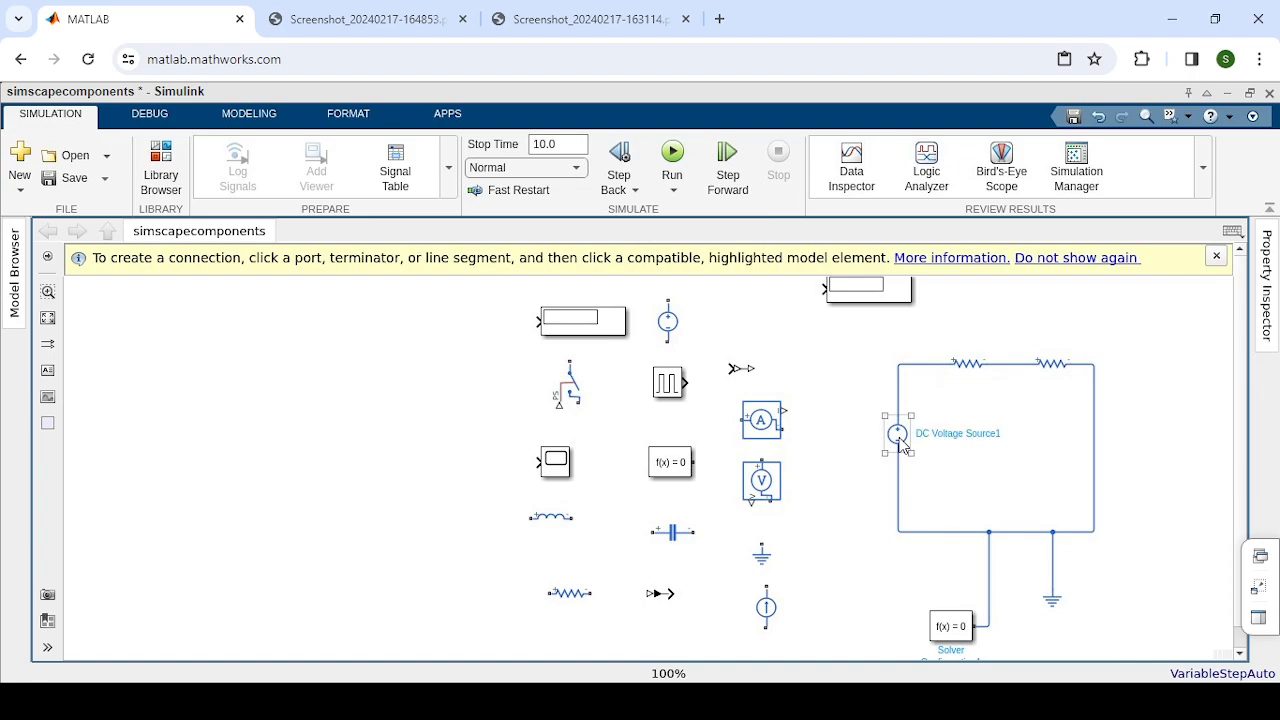
click(967, 372)
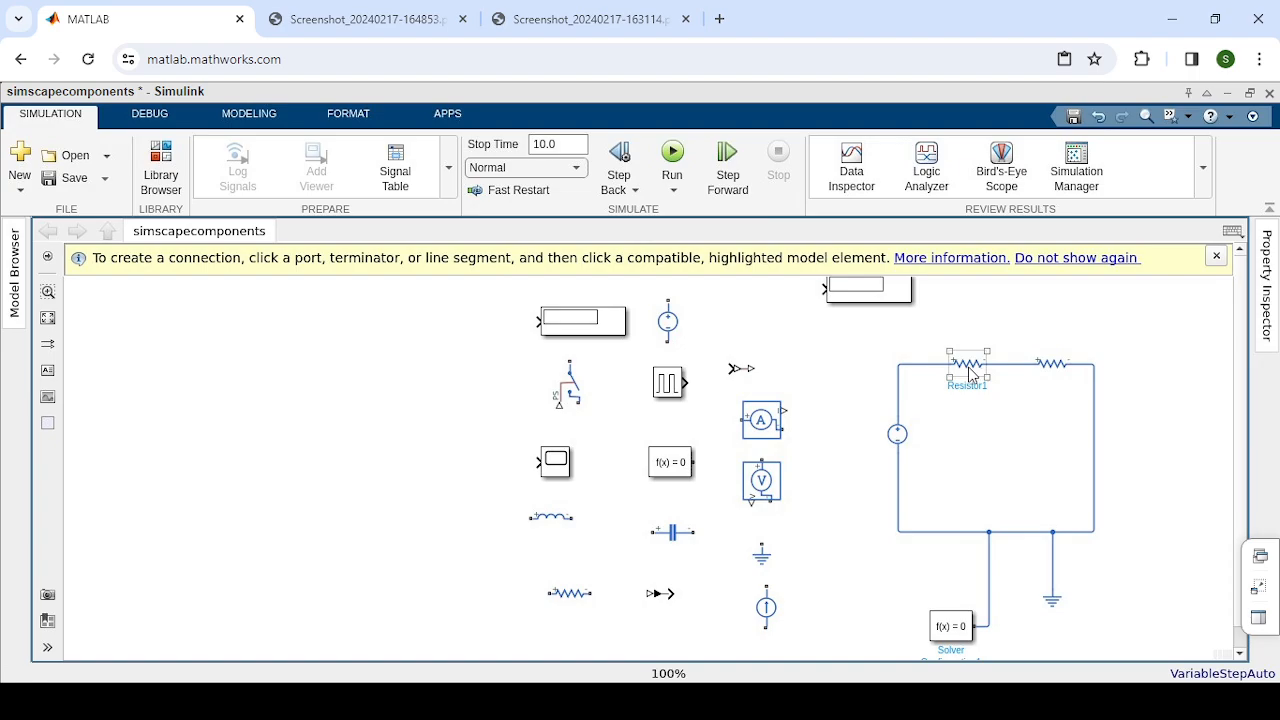
Copy the Voltage Sensor block and place the copy above the first resistor of the circuit loop
click(1052, 366)
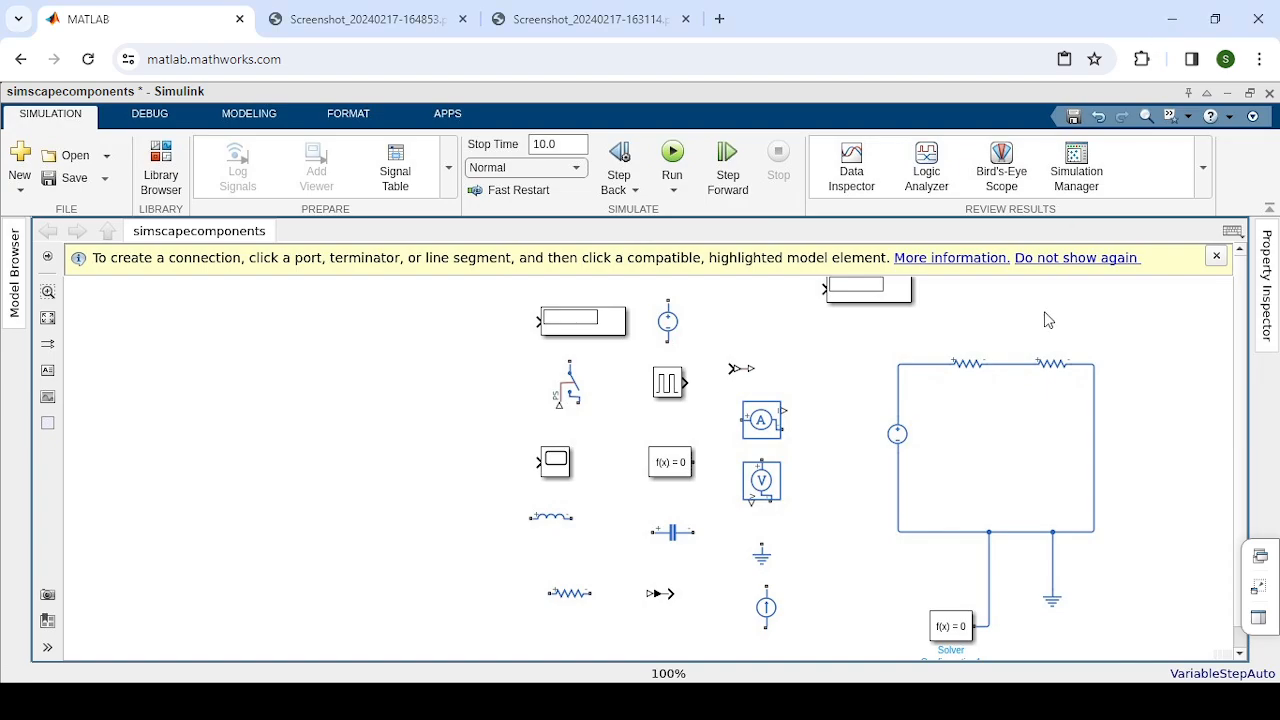
click(778, 488)
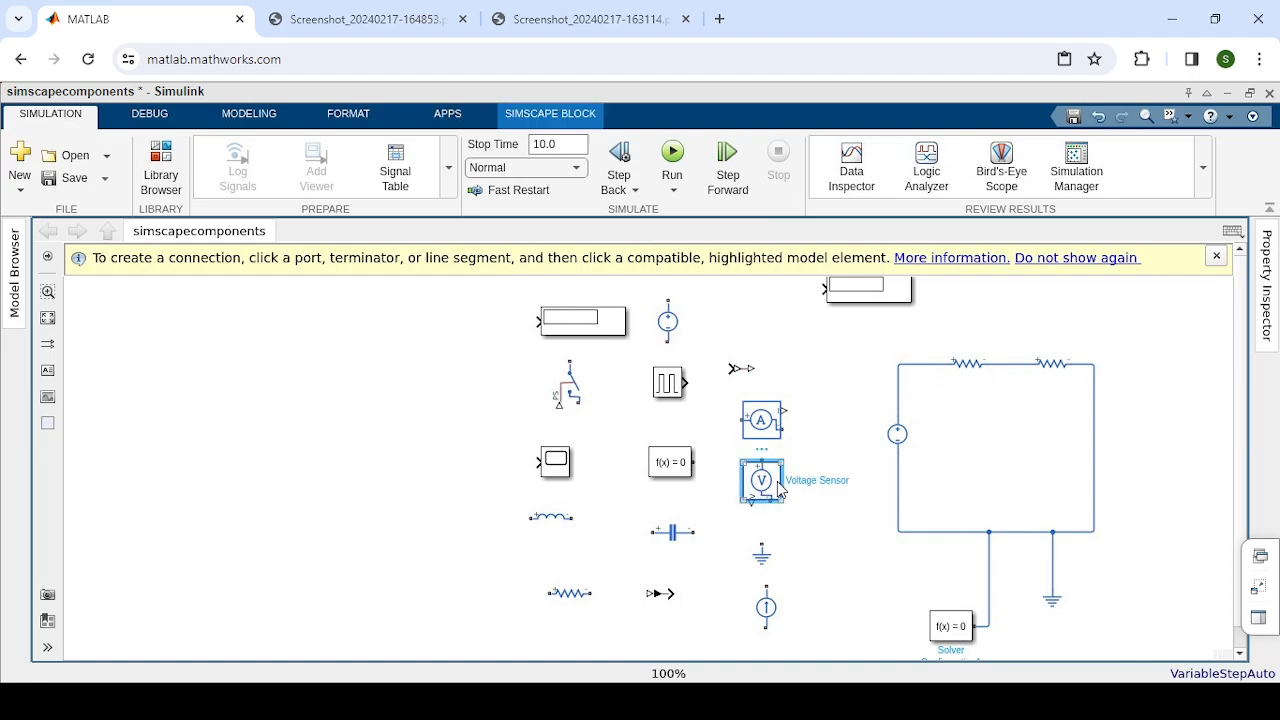
drag(778, 487, 783, 495)
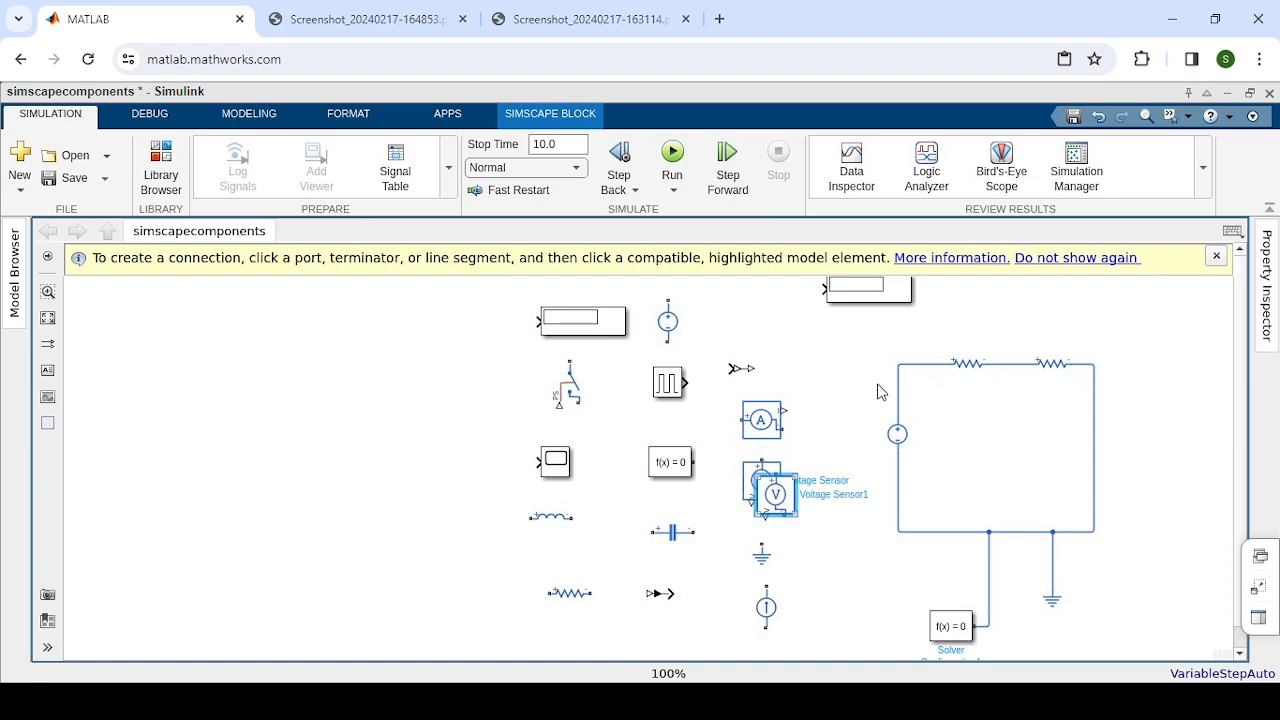
drag(987, 320, 966, 322)
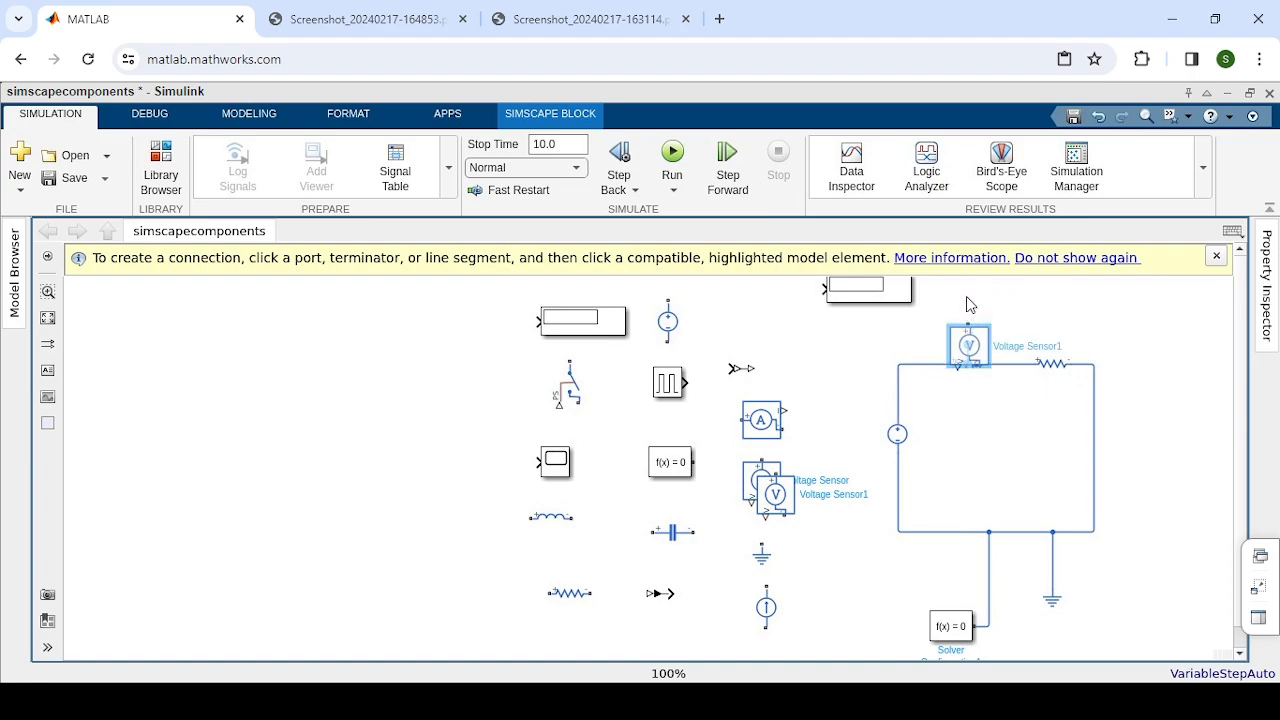
key(ctrl+z)
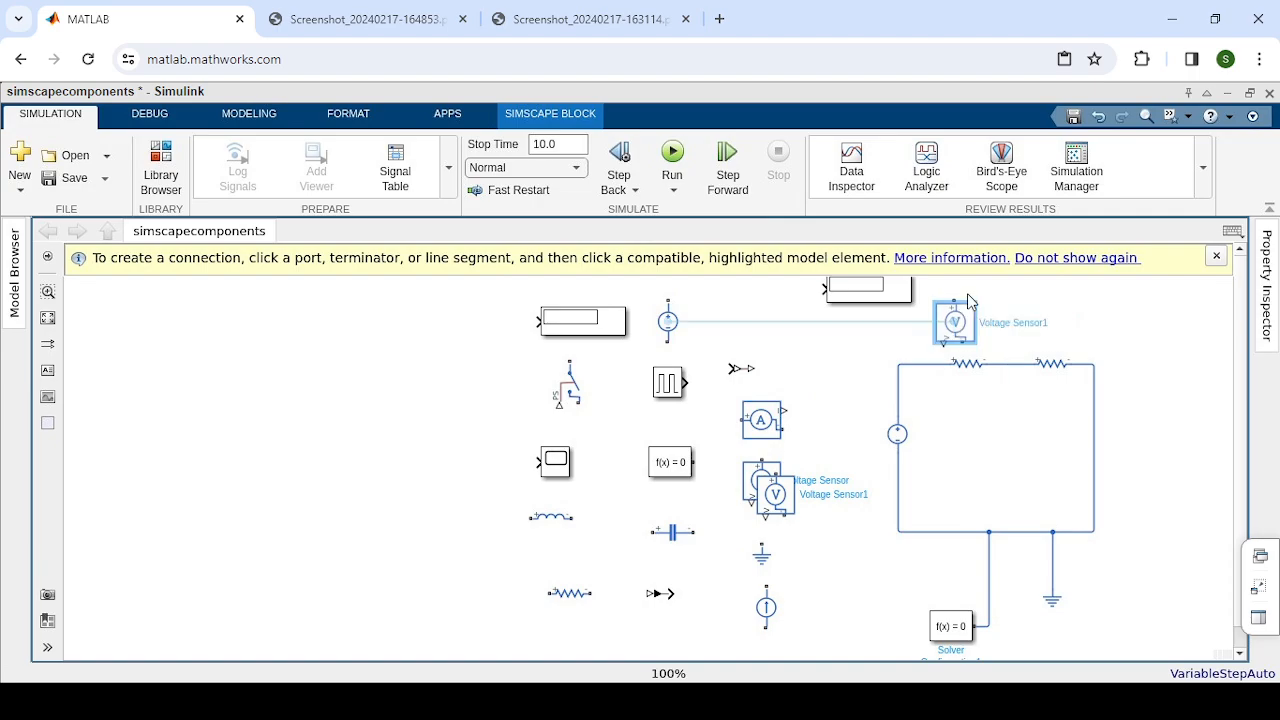
key(ctrl+z)
Place a second Voltage Sensor copy above the loop, near the free end of the second resistor
click(785, 506)
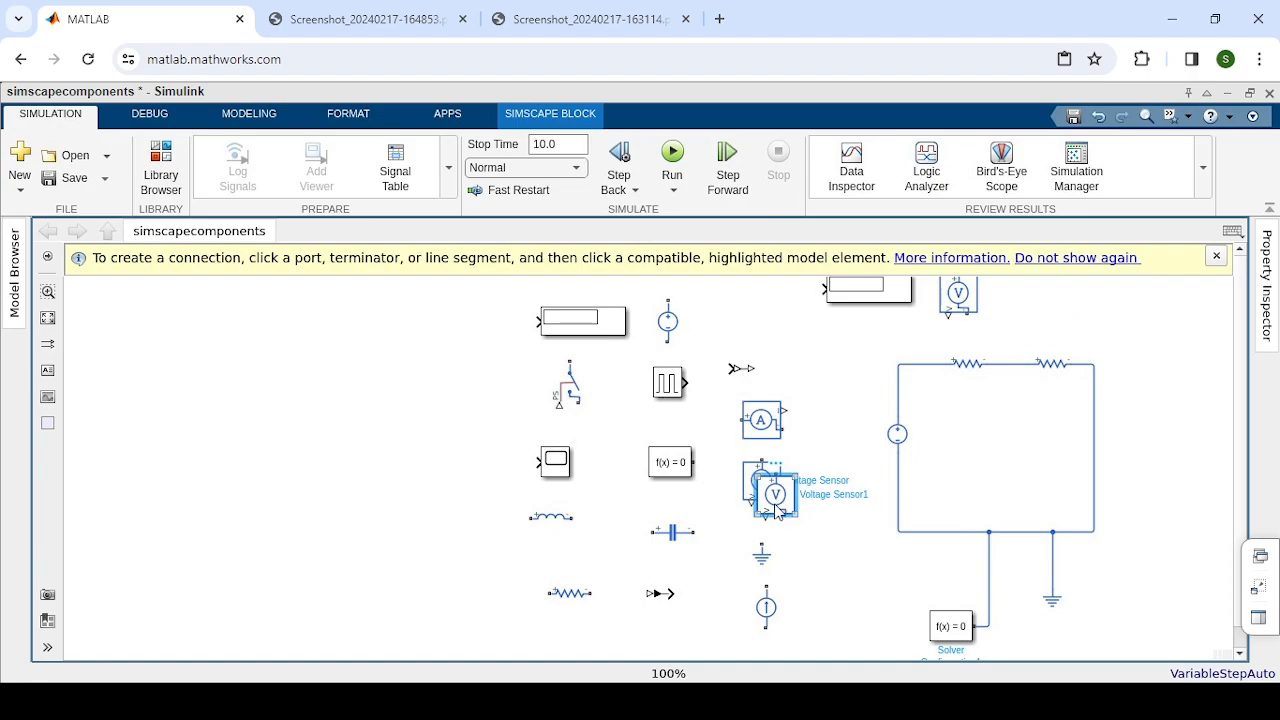
drag(826, 480, 1055, 316)
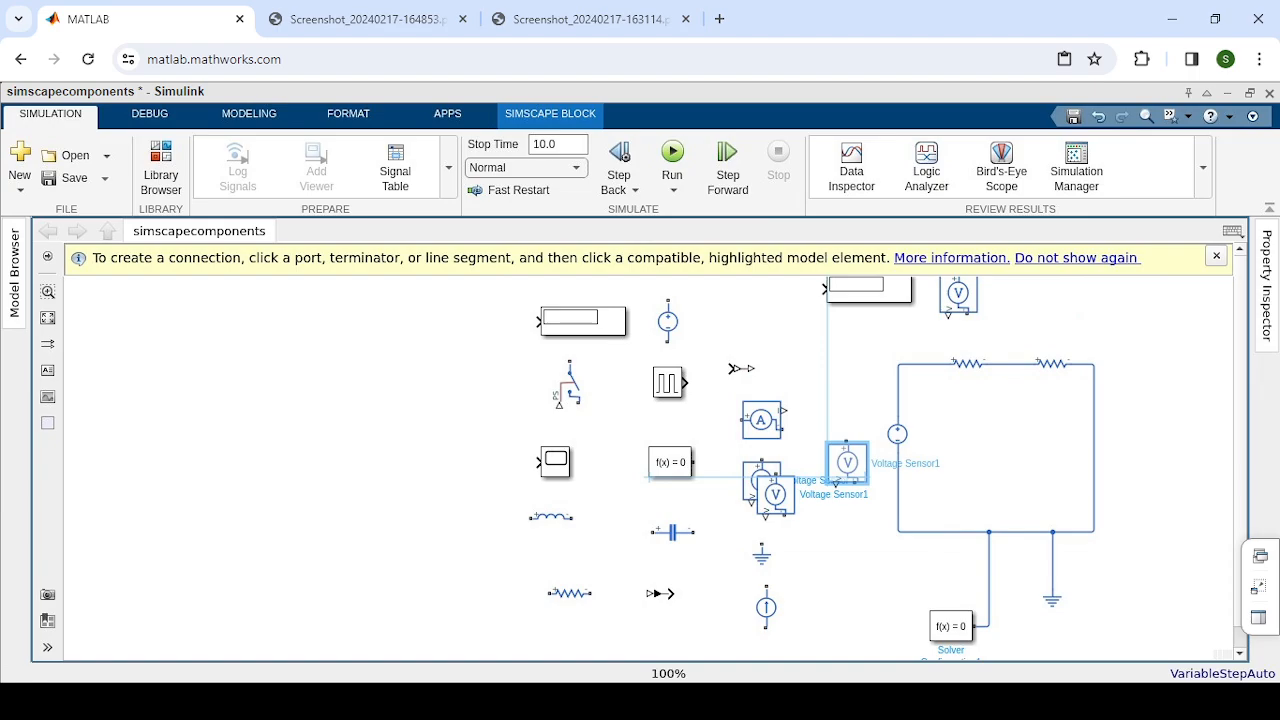
drag(847, 463, 1053, 318)
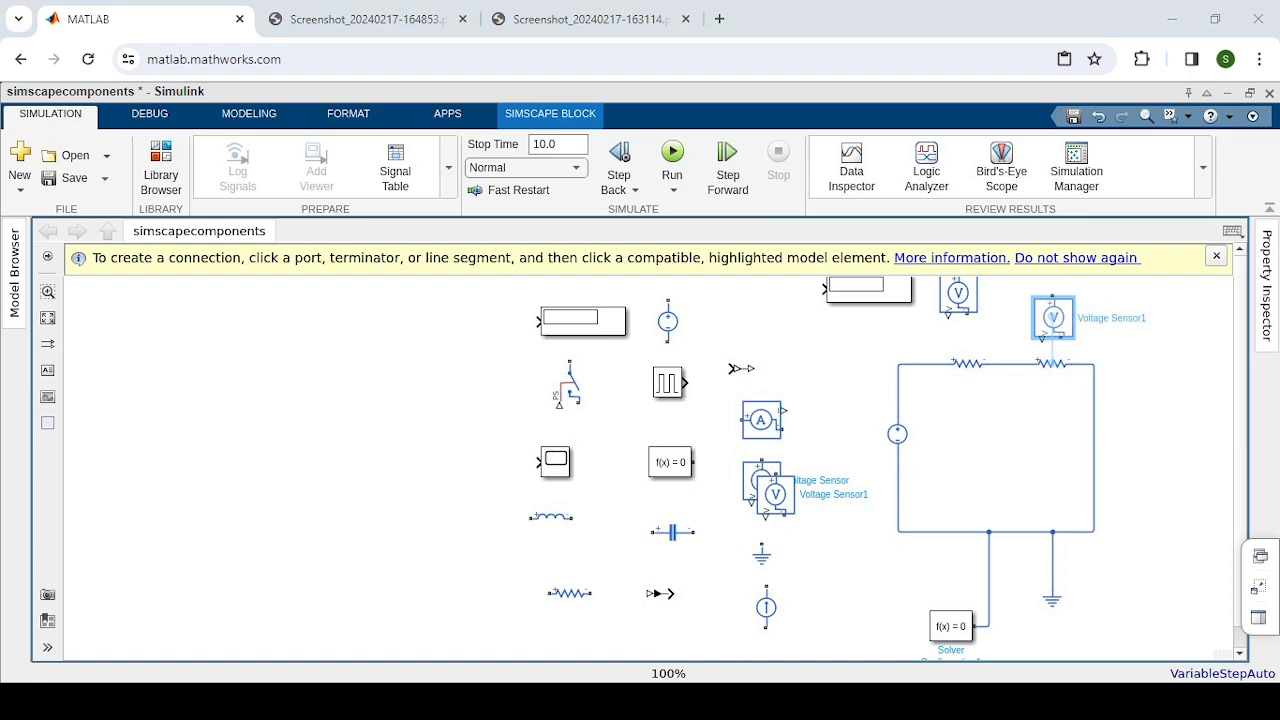
drag(1053, 317, 1103, 307)
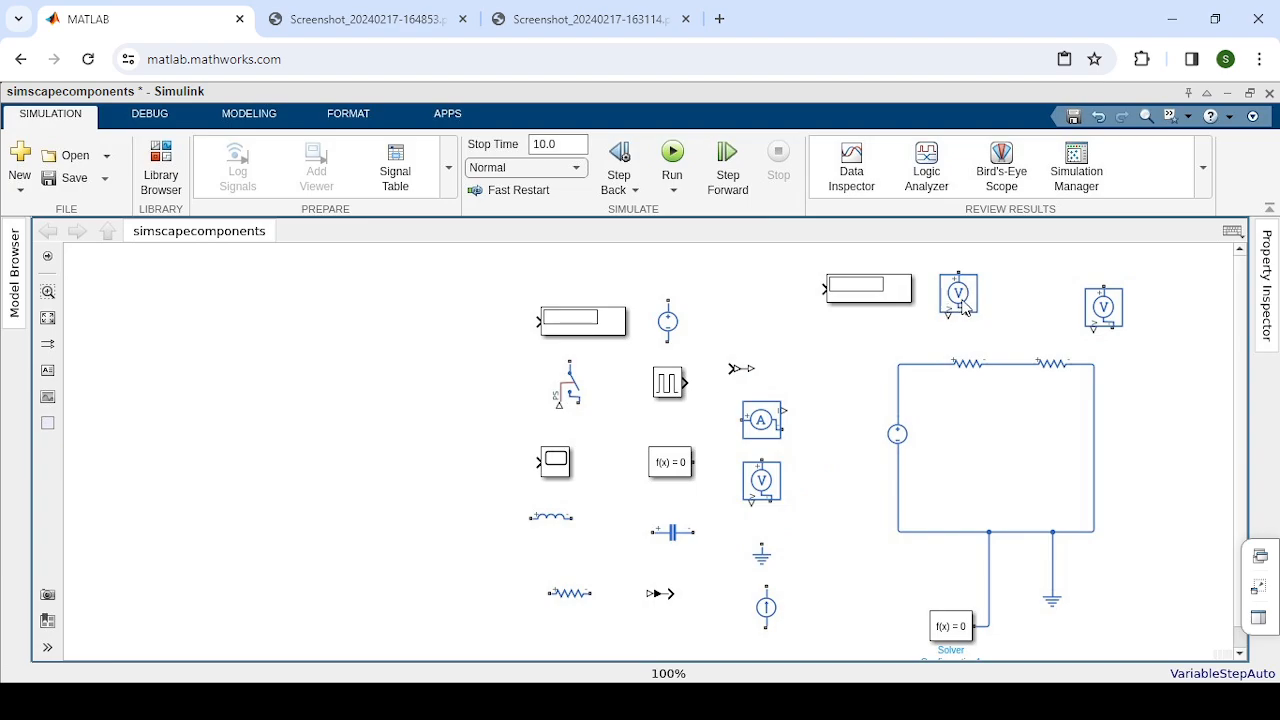
Rotate the Voltage Sensor copy above the first resistor until its positive terminal faces left and its outputs face right
click(962, 307)
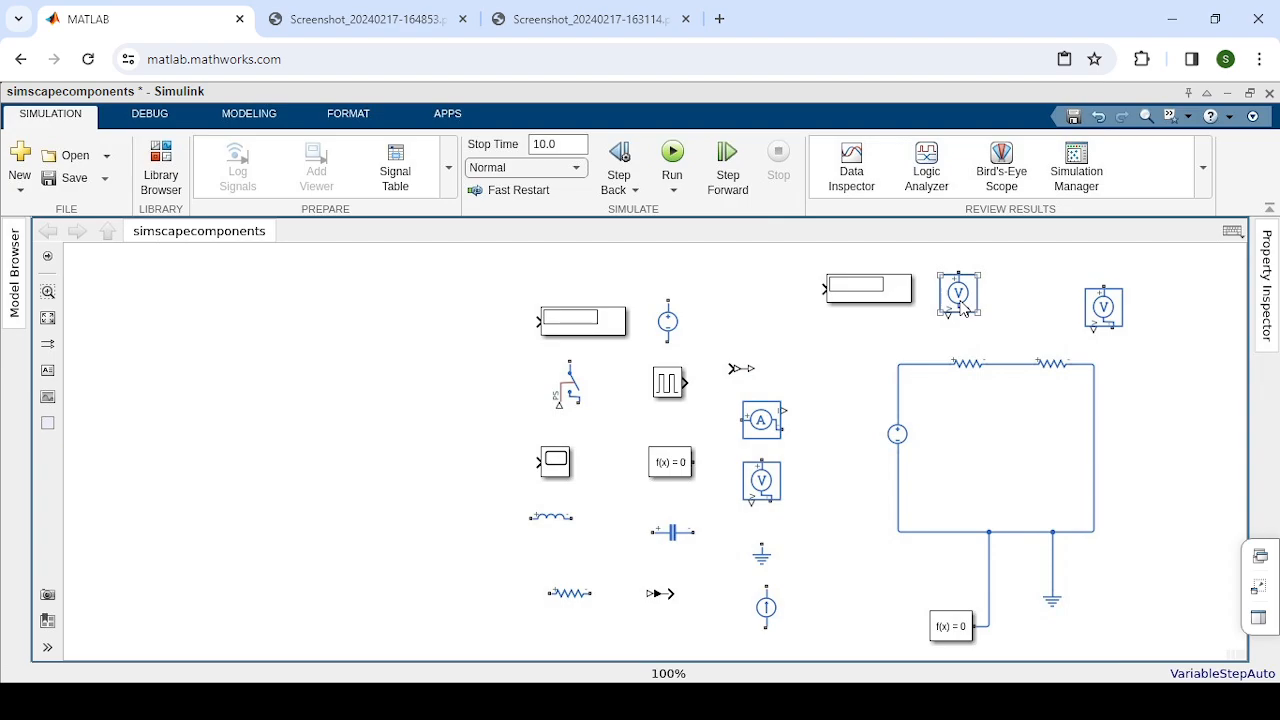
click(962, 307)
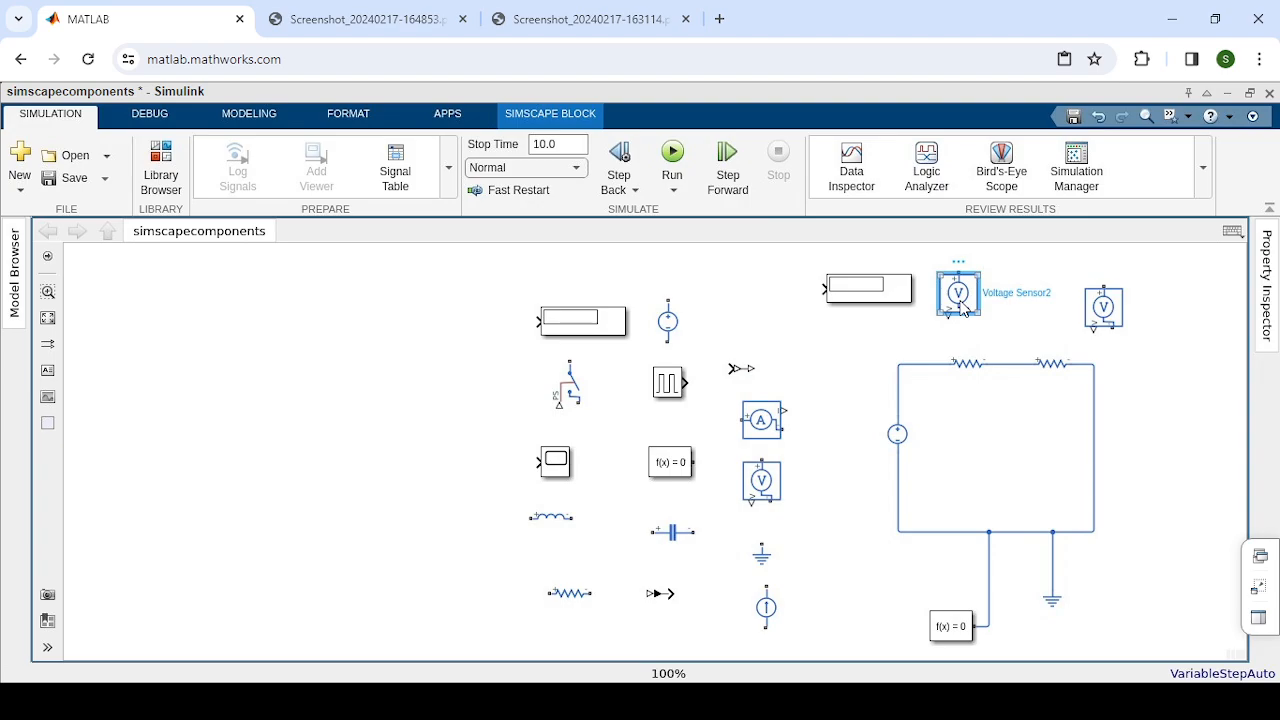
key(ctrl+r)
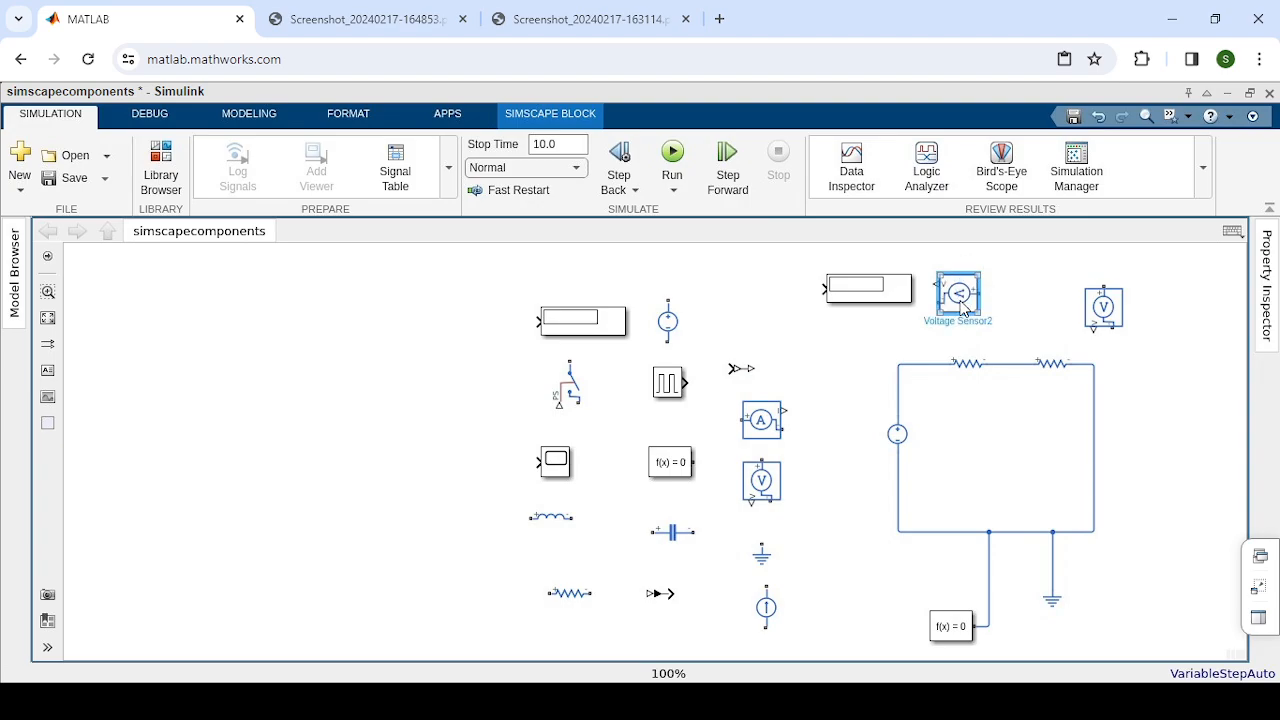
key(ctrl+r)
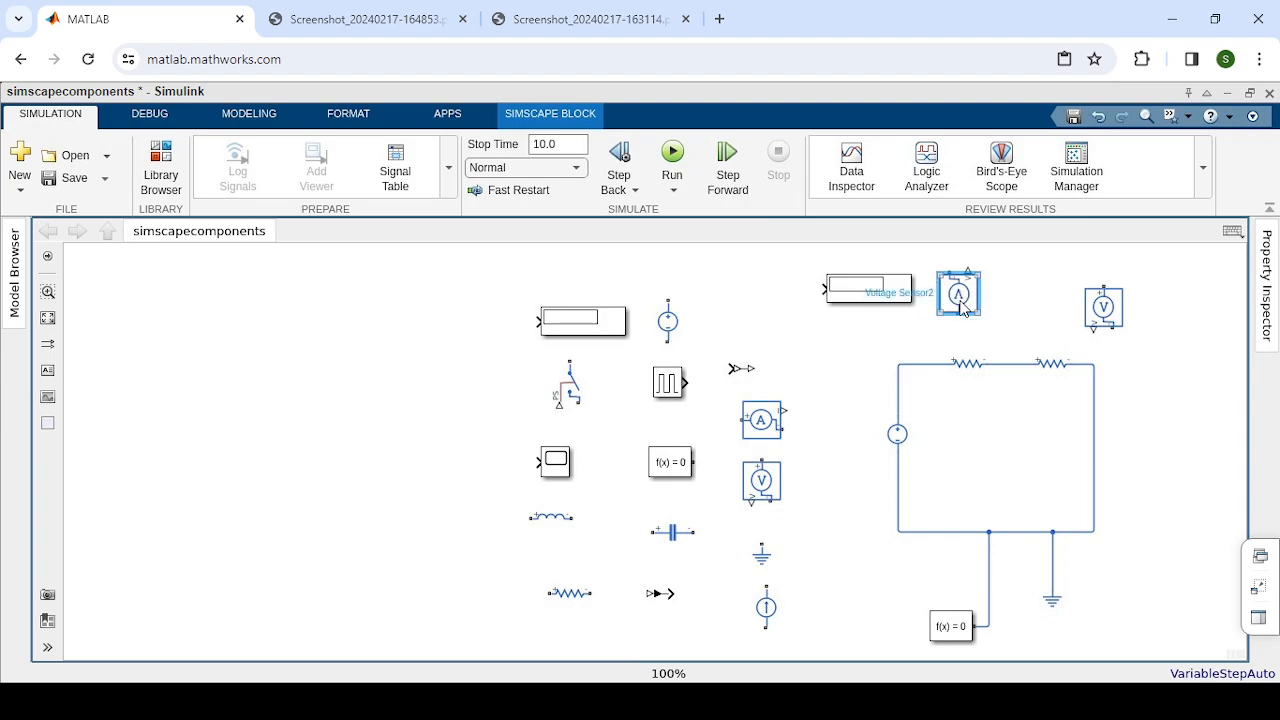
key(ctrl+r)
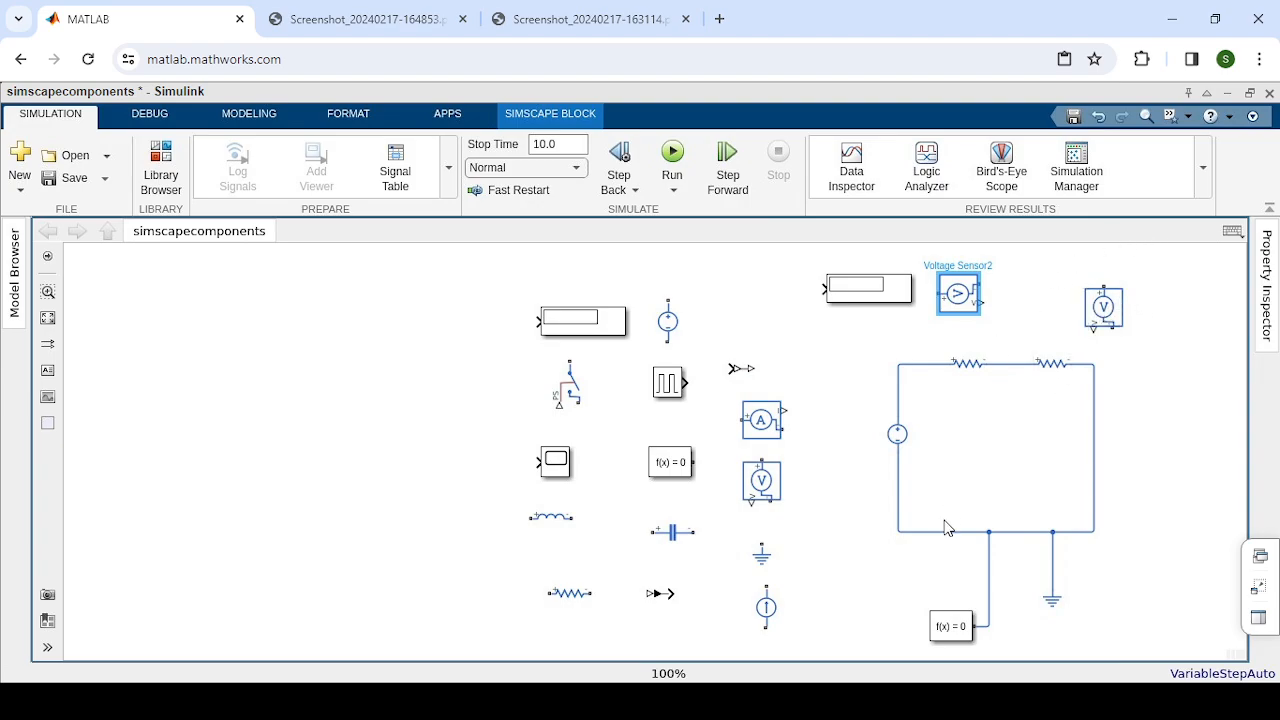
click(931, 320)
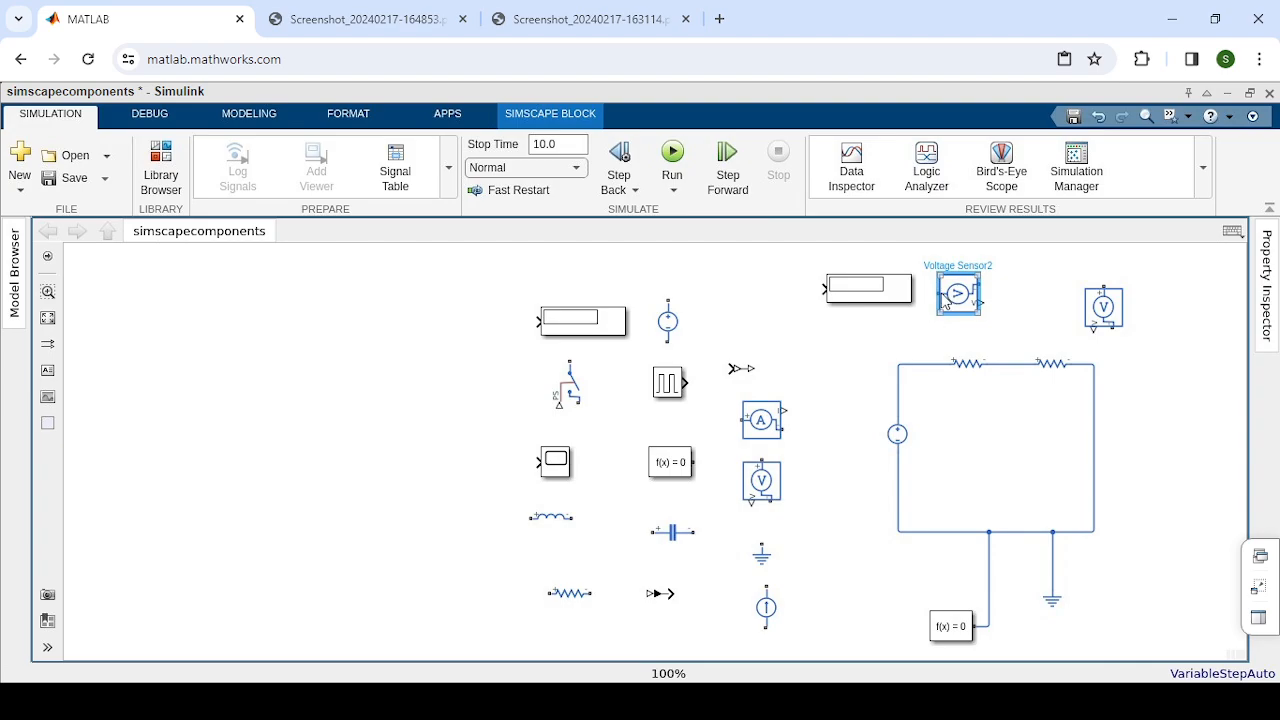
Rotate the Voltage Sensor copy near the second resistor to match the orientation of the first sensor copy
click(1103, 316)
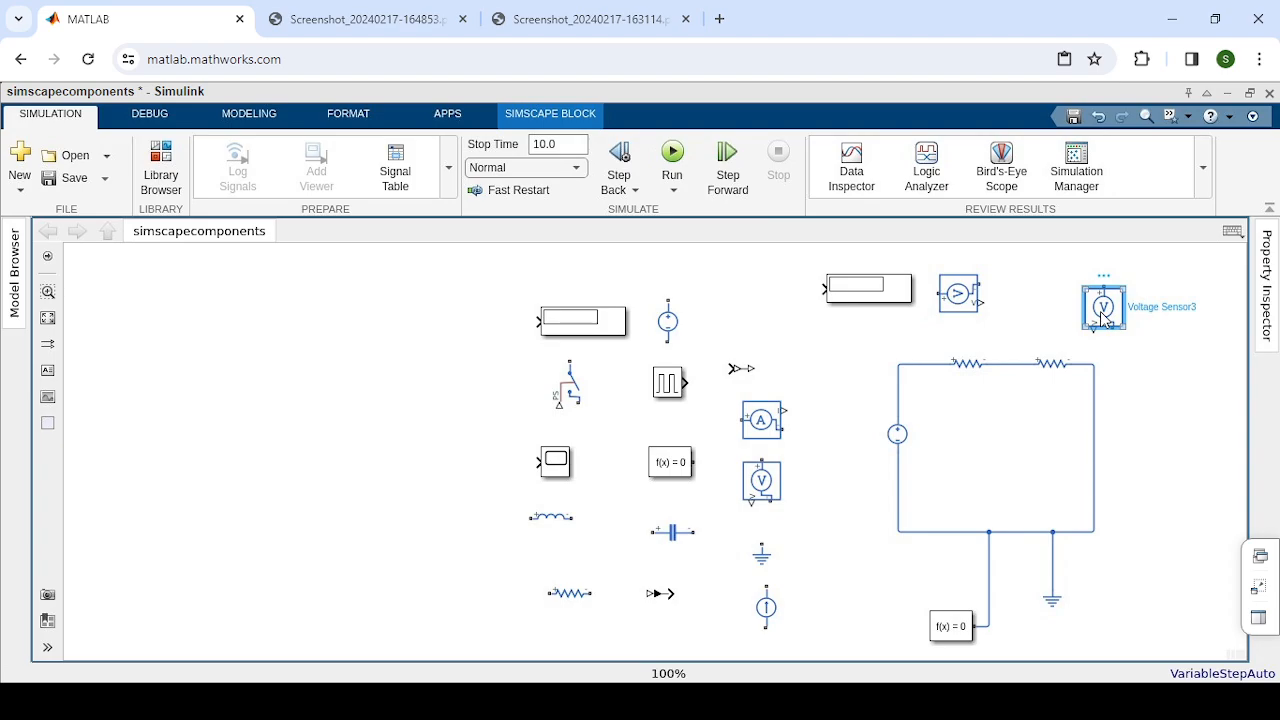
key(ctrl+r)
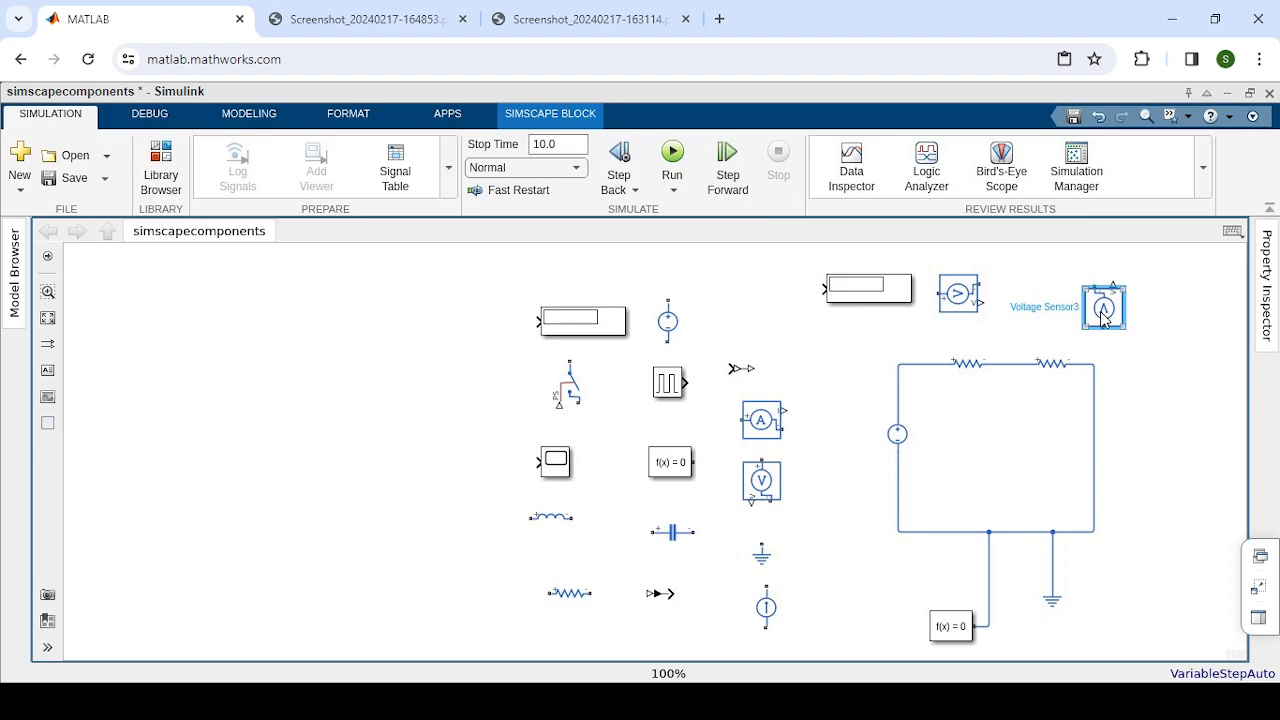
key(ctrl+r)
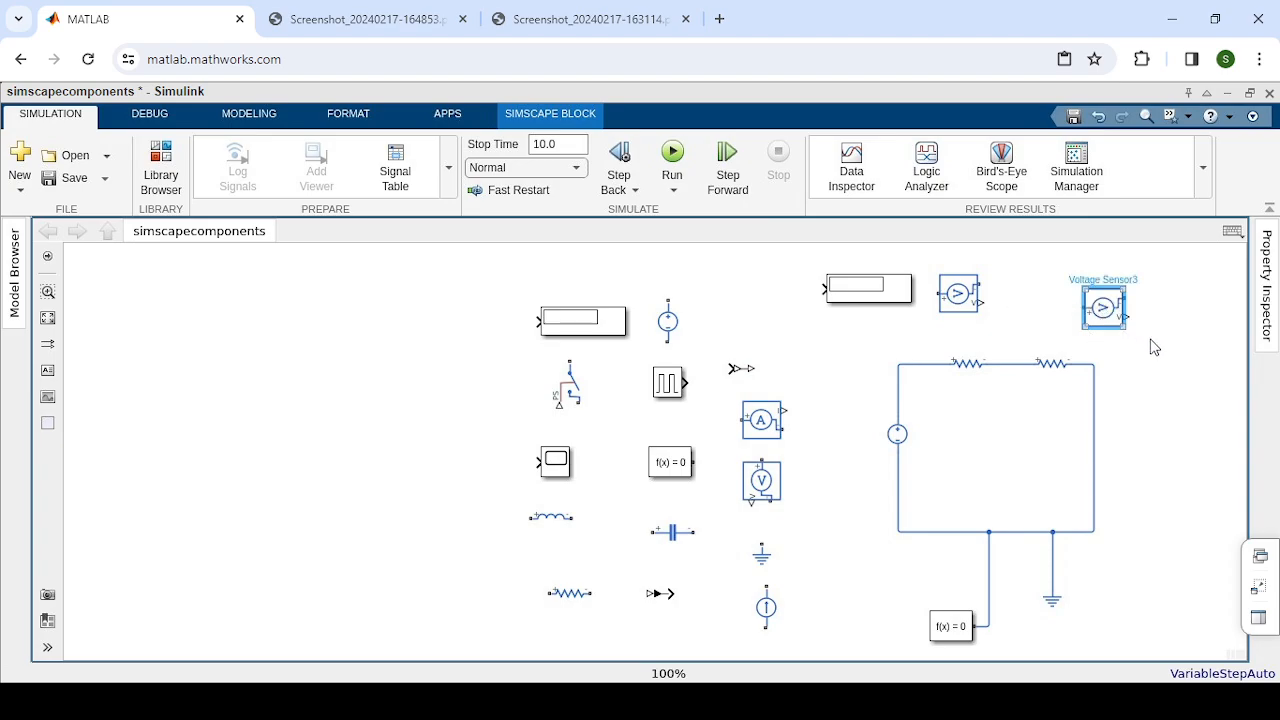
Duplicate the Display block located beside the first resistor's voltage sensor
click(857, 291)
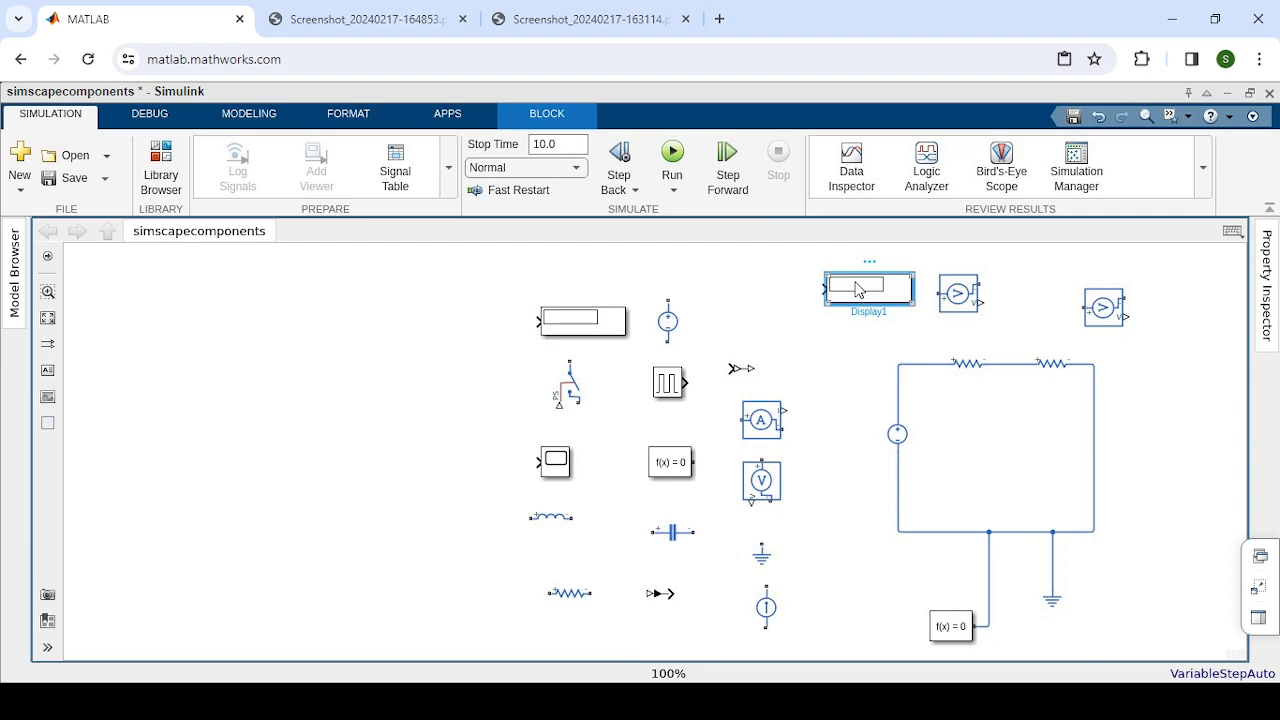
key(ctrl+c)
key(ctrl+v)
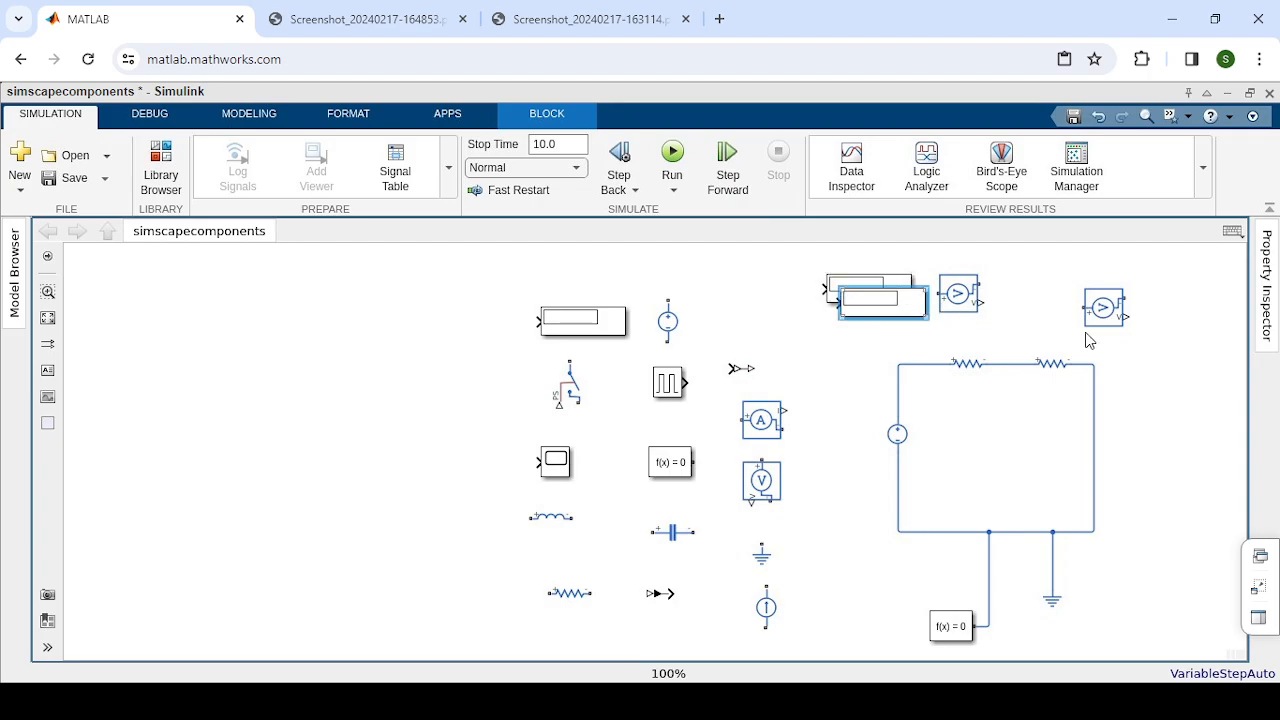
right_click(1190, 370)
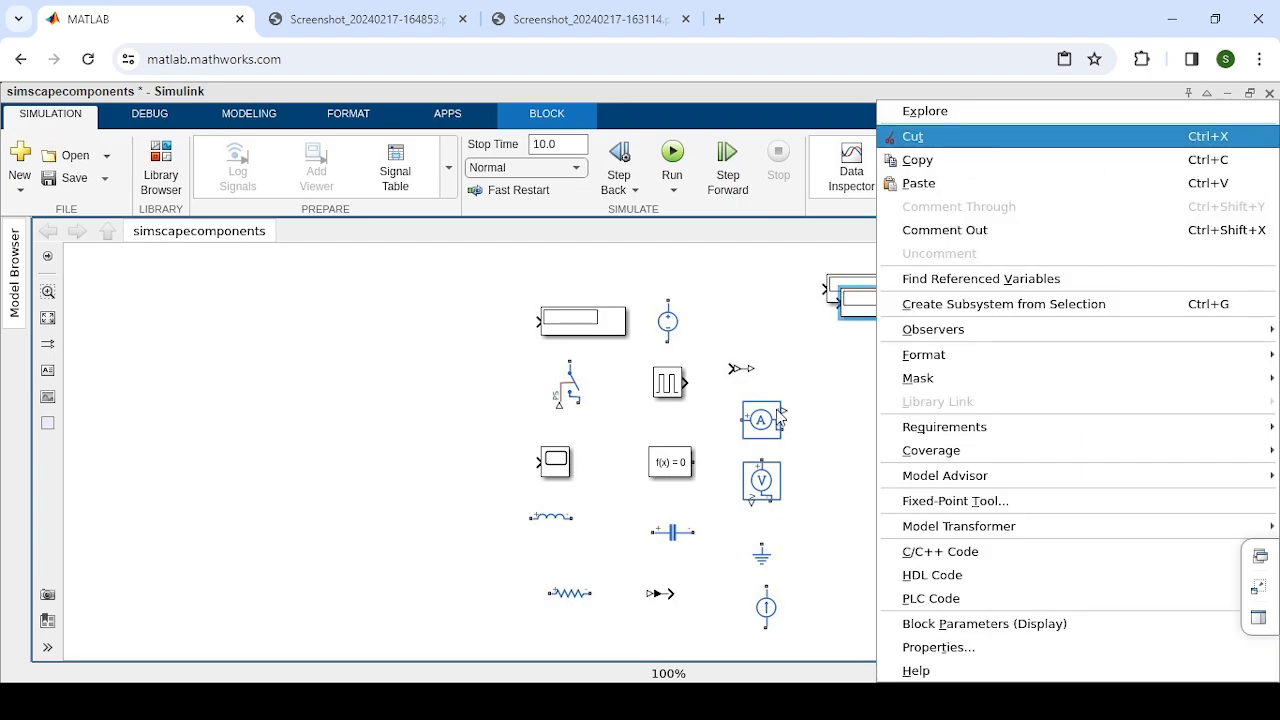
key(Down)
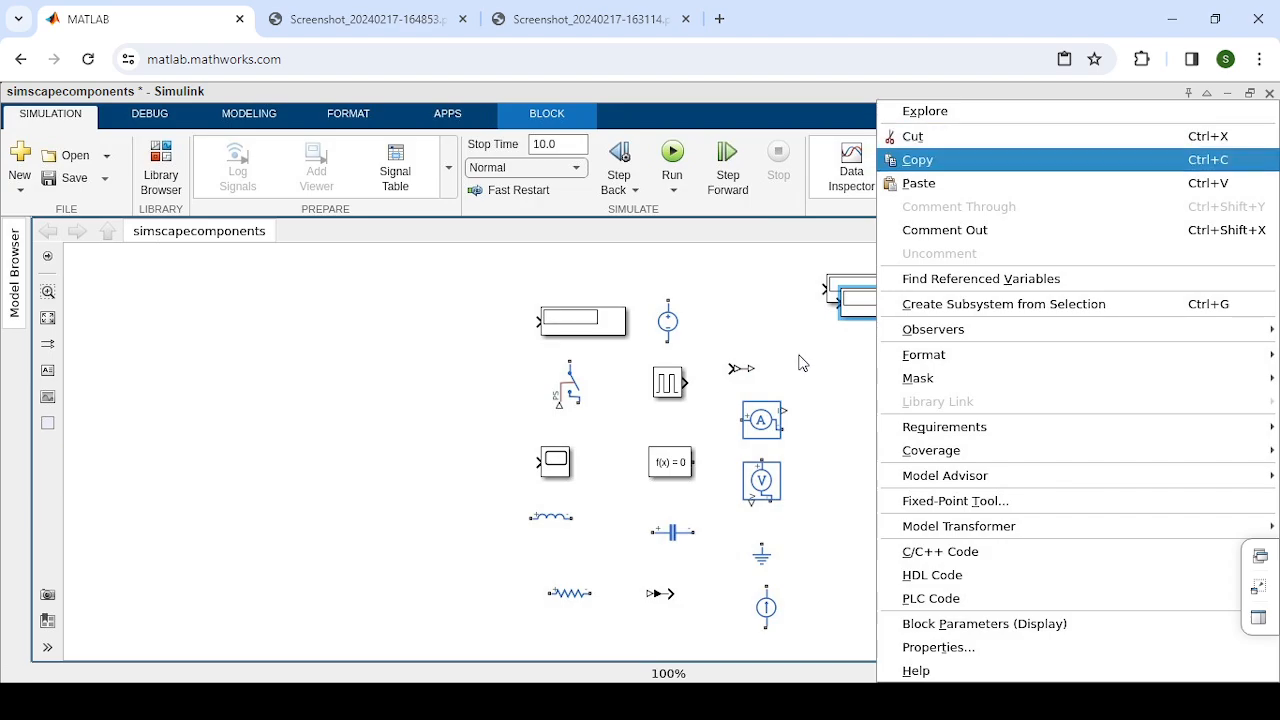
key(Return)
click(801, 363)
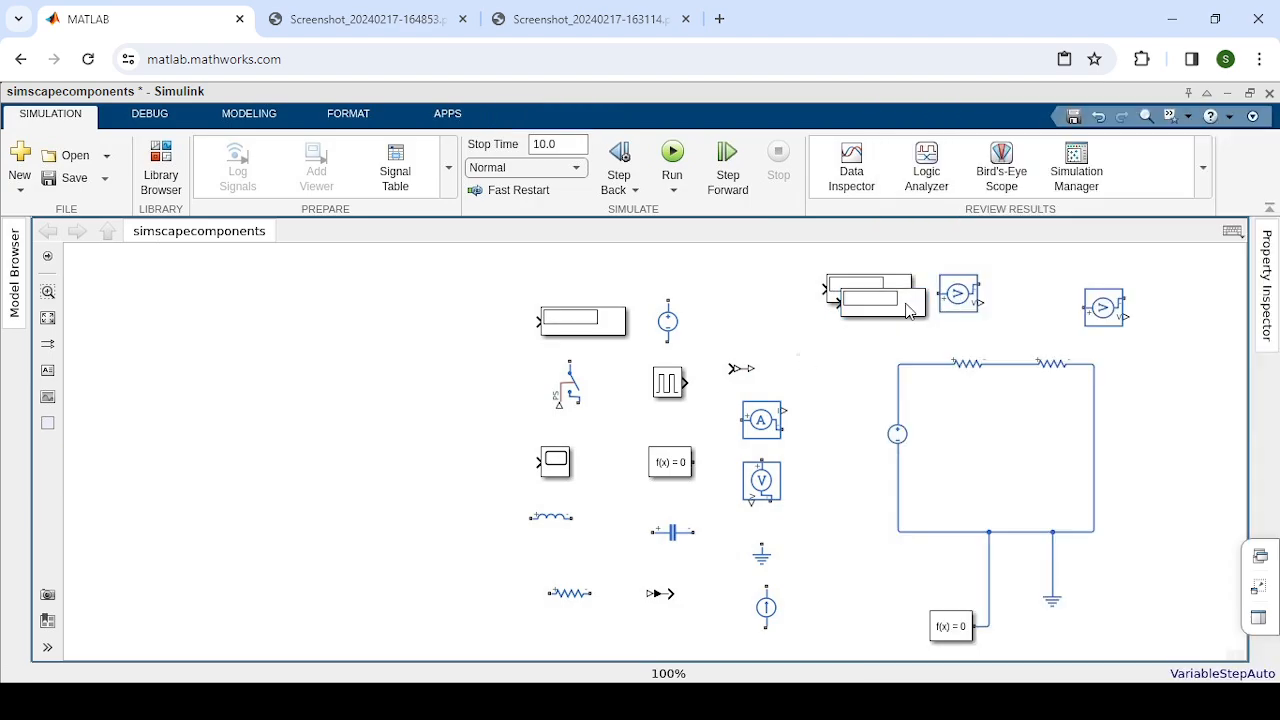
Move the new Display copy to the space right of the circuit loop, below the second resistor's voltage sensor
drag(907, 311, 921, 301)
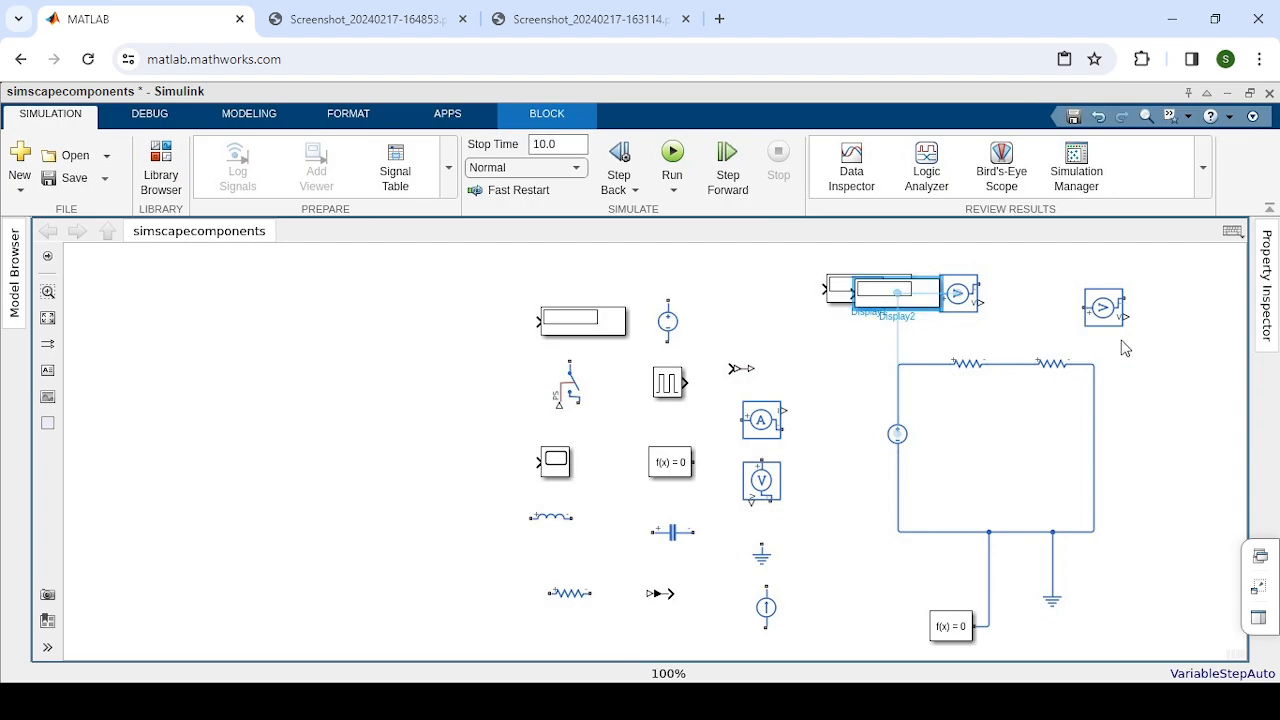
drag(1125, 347, 1188, 370)
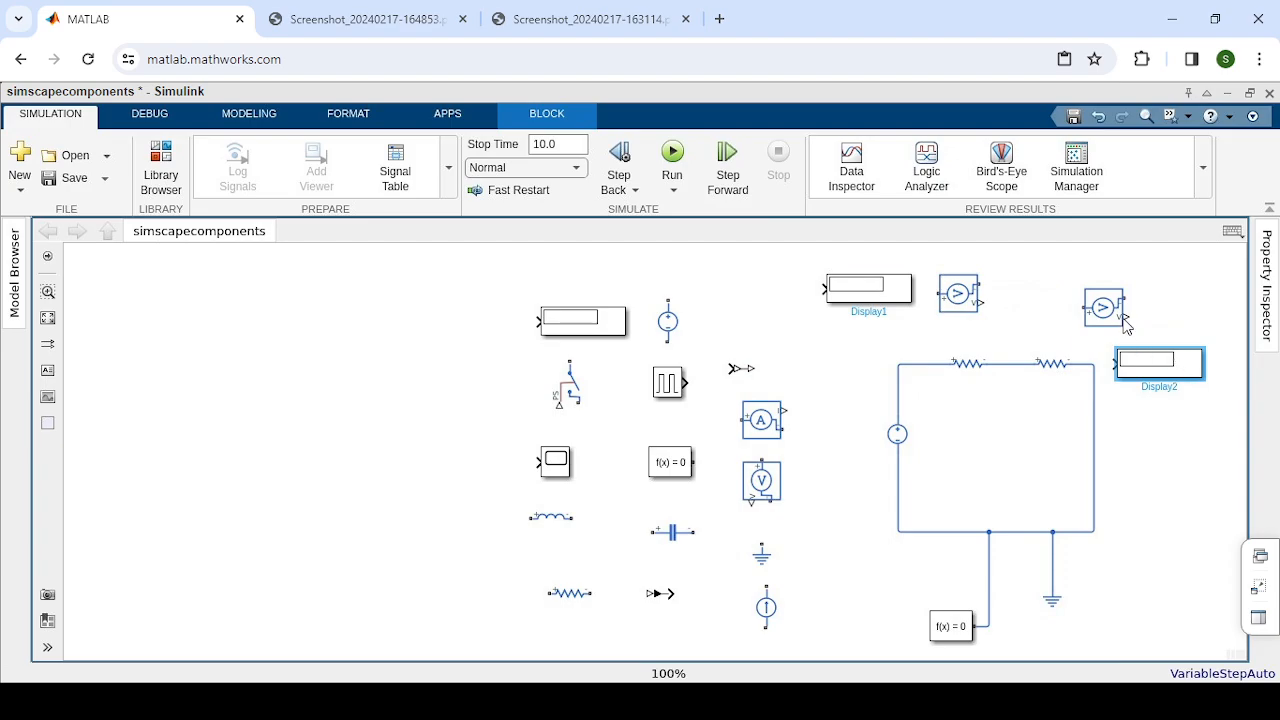
Try to wire the V output of the second resistor's voltage sensor directly to the input of the Display copy
drag(1122, 317, 1128, 368)
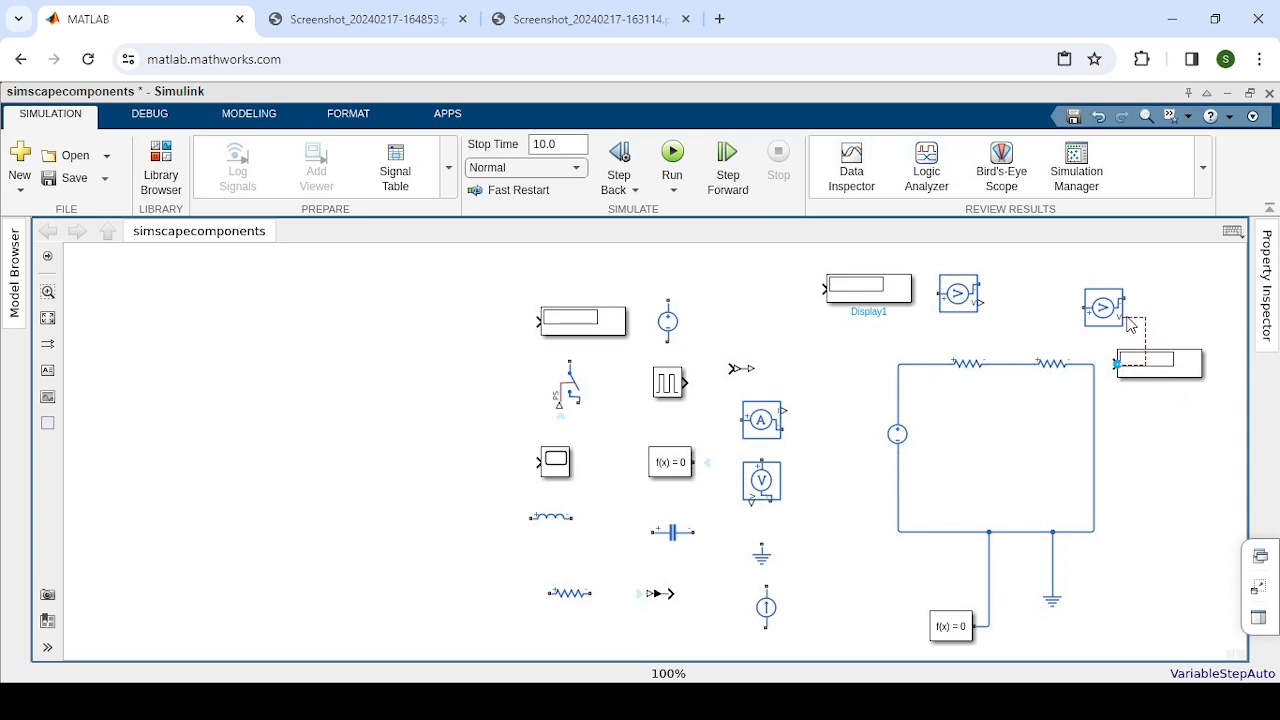
click(1148, 372)
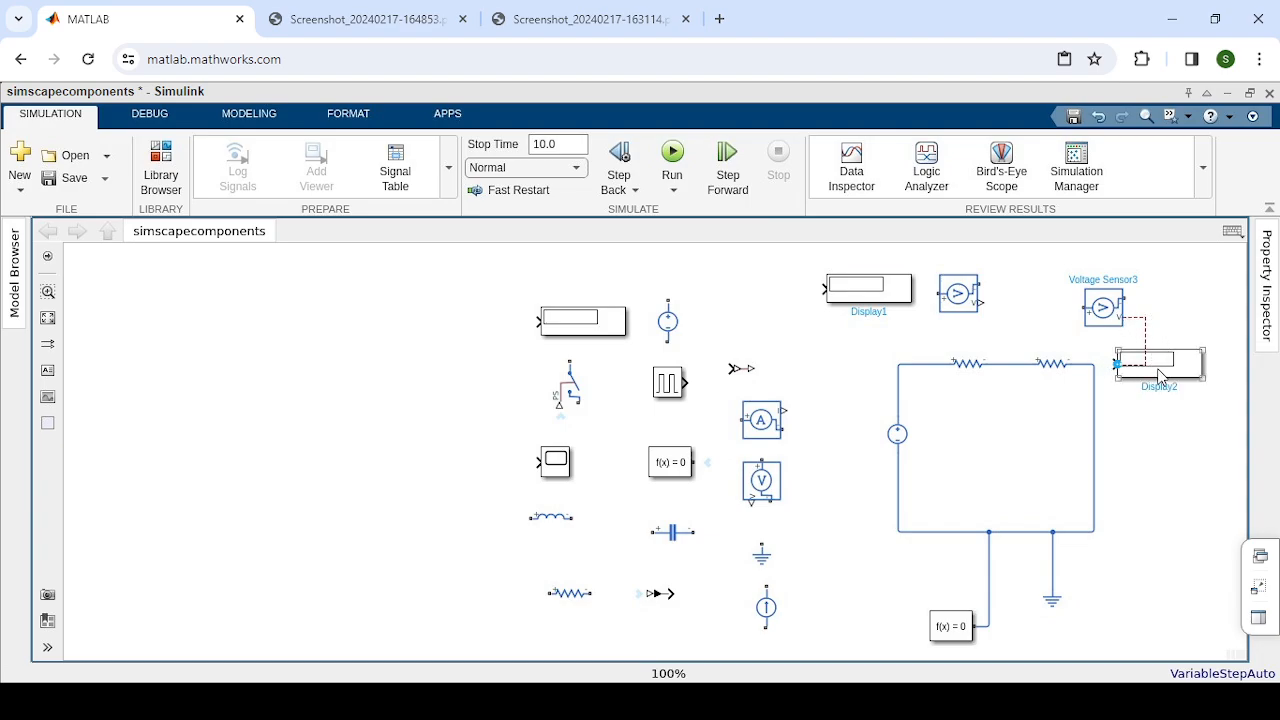
click(1072, 618)
Move the Display copy away from the dangling sensor wire, down to about the middle of the loop's right side
click(1172, 362)
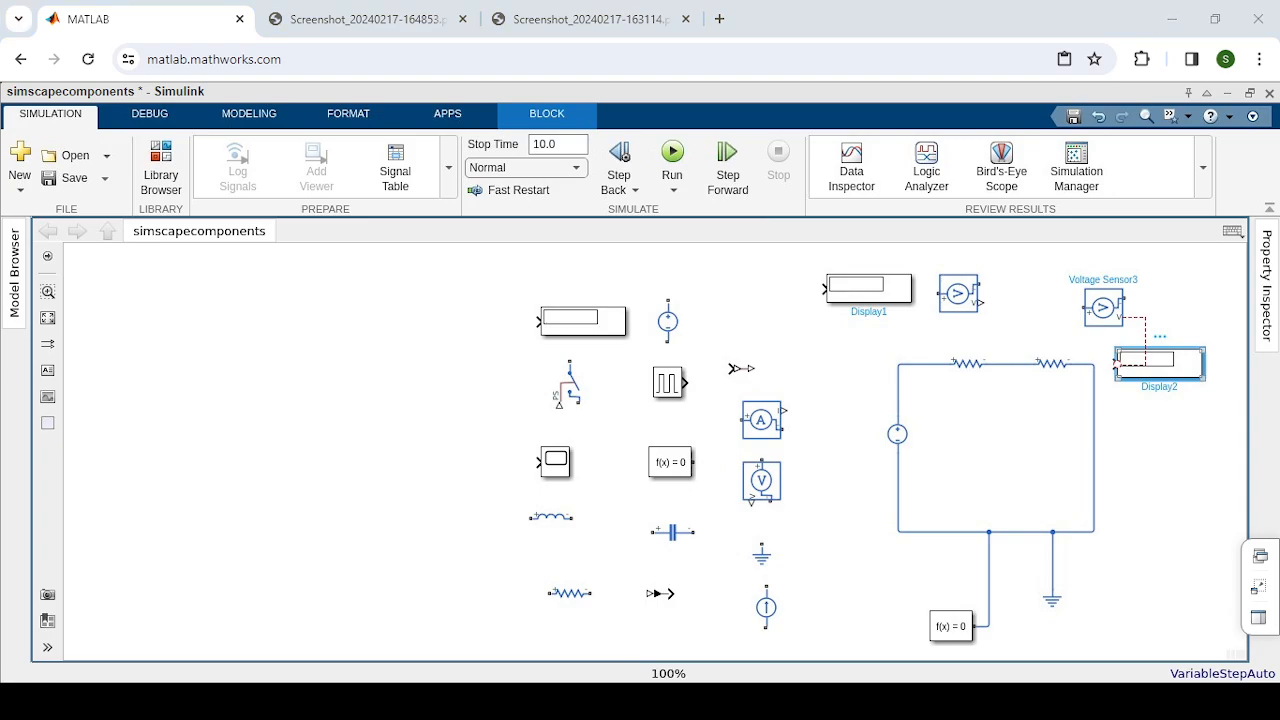
drag(1172, 362, 1181, 385)
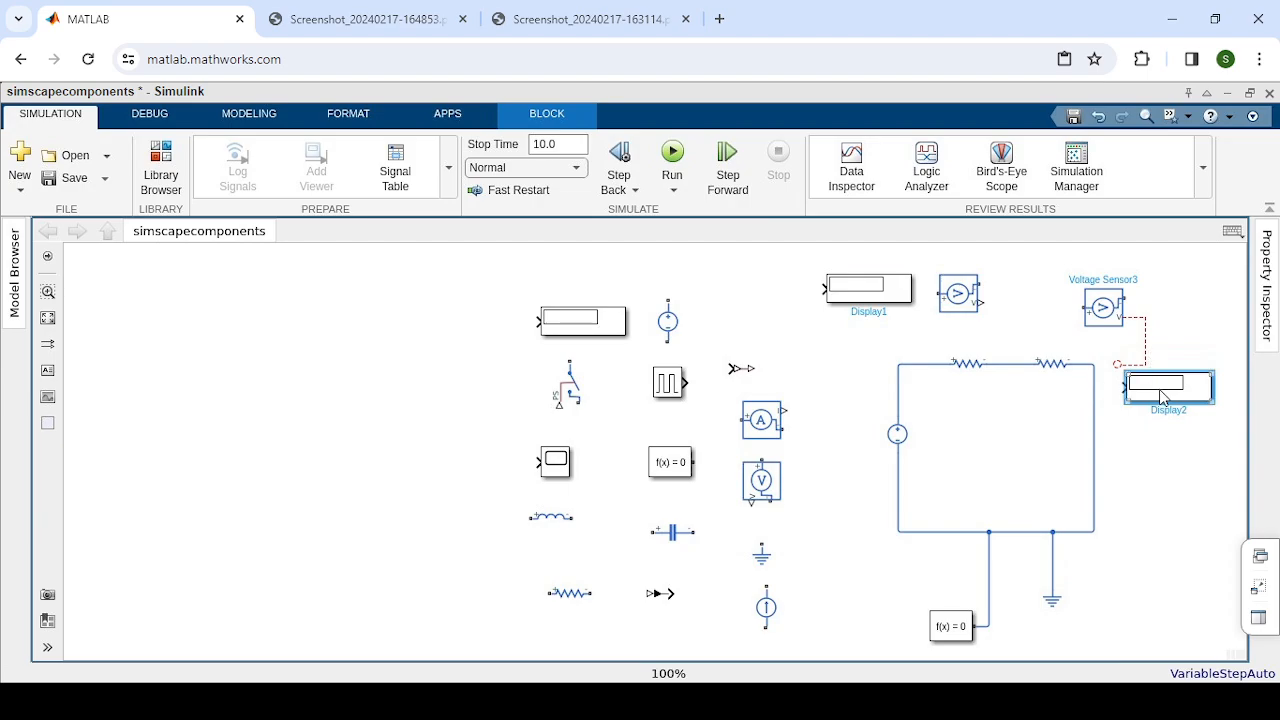
key(Down)
key(Down)
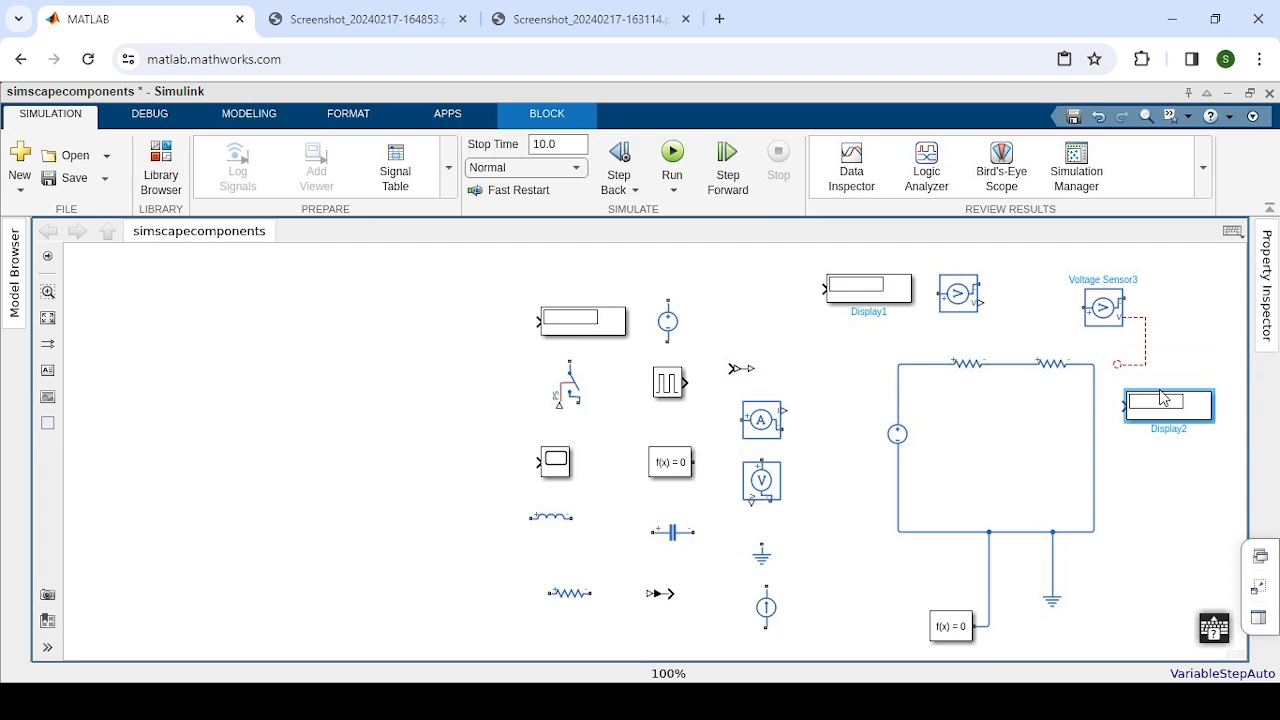
key(Down)
key(Down)
key(Down)
key(Down)
key(Down)
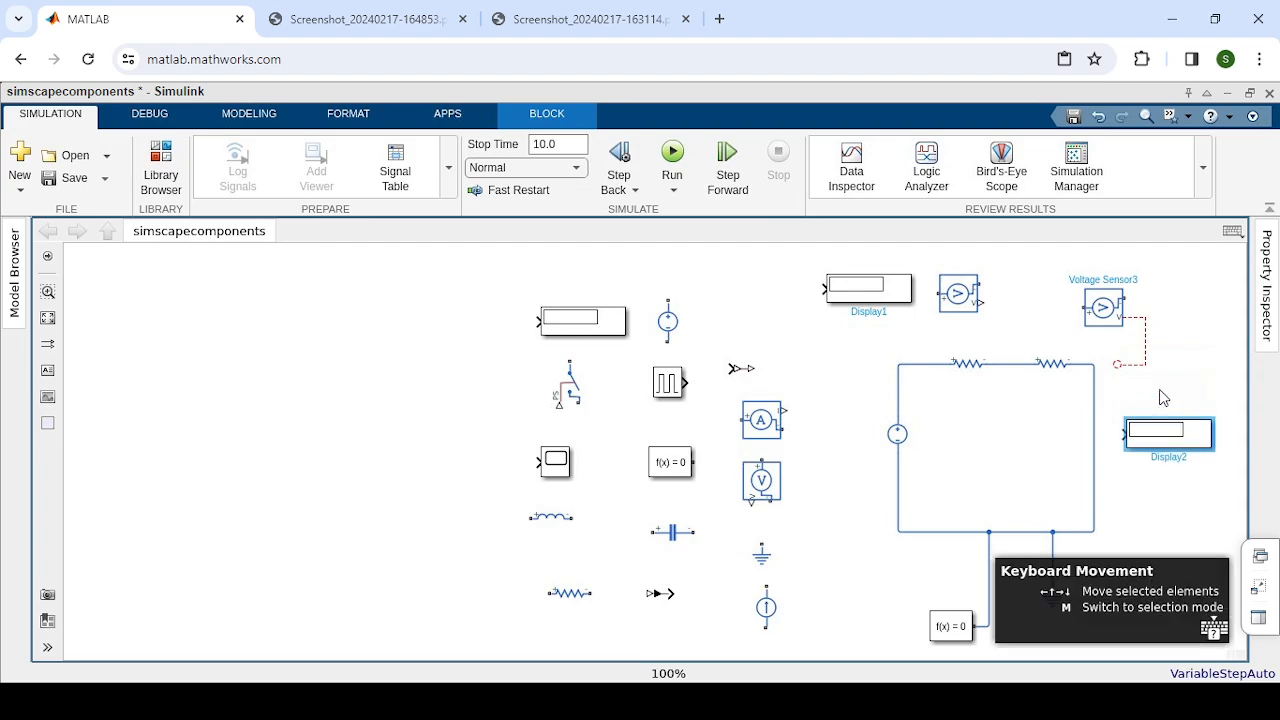
key(Down)
key(Down)
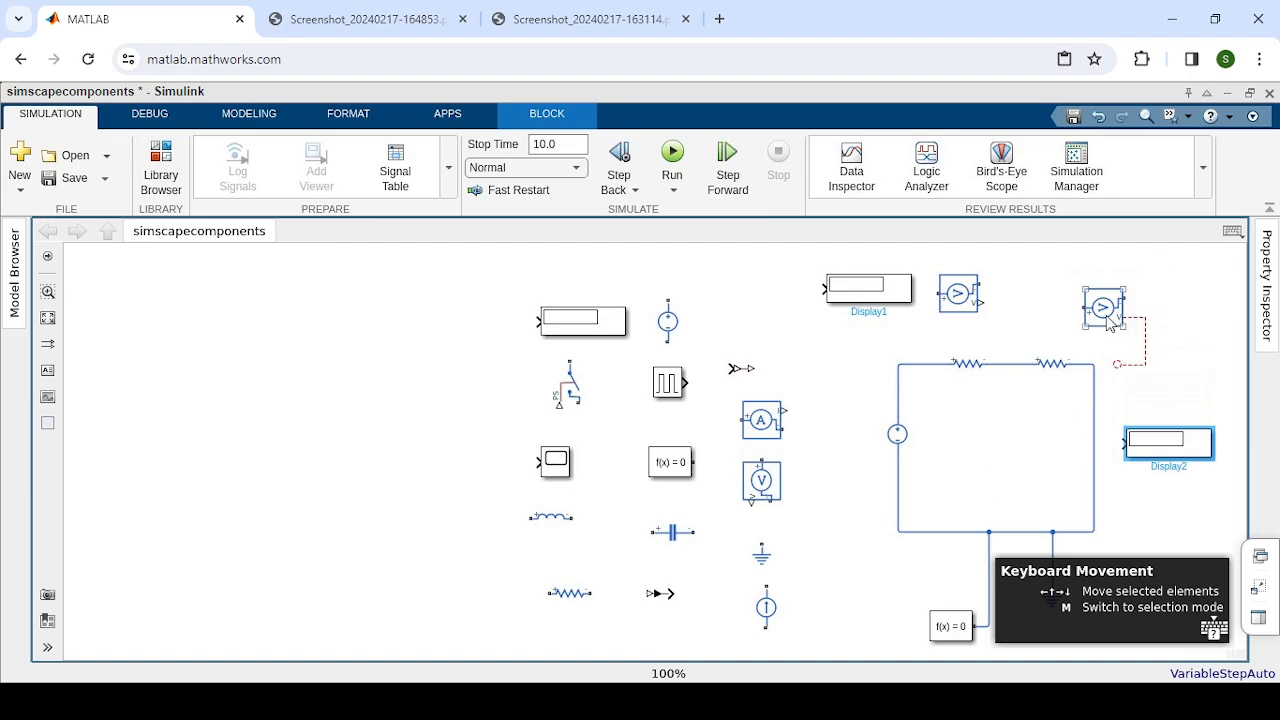
Duplicate the PS-Simulink Converter block, leaving the copy just beside the original
click(1106, 312)
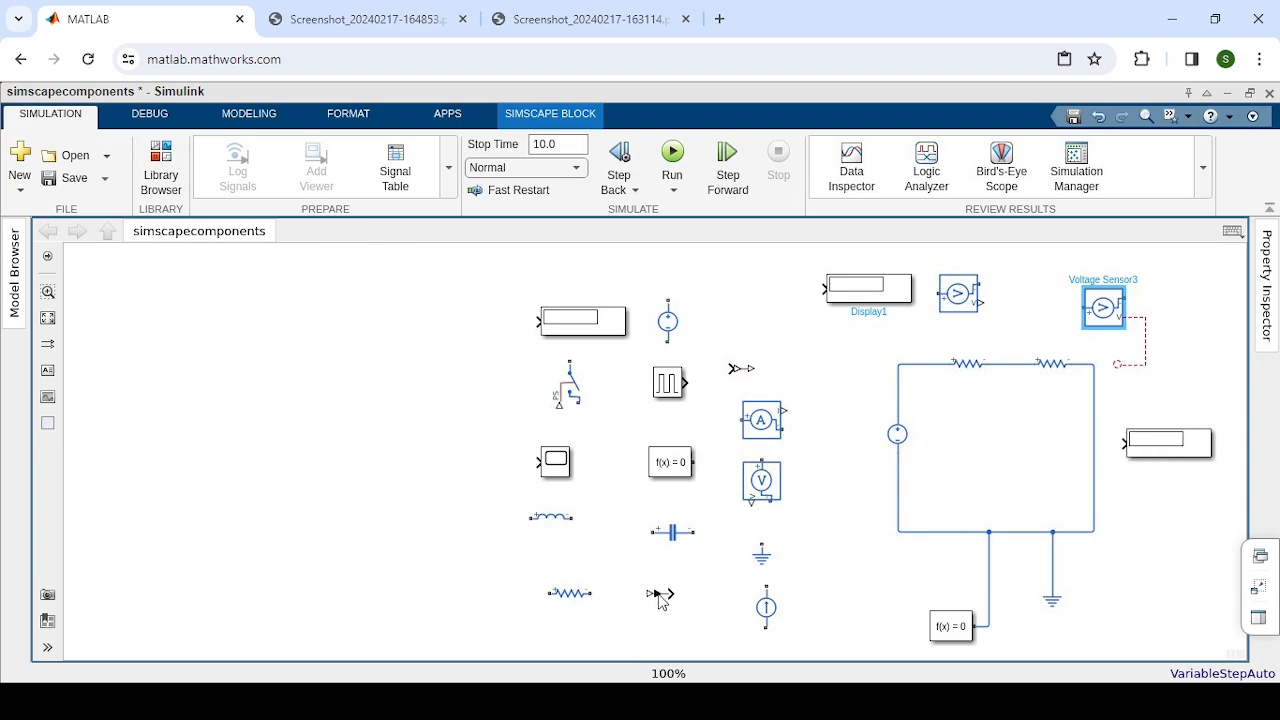
click(660, 594)
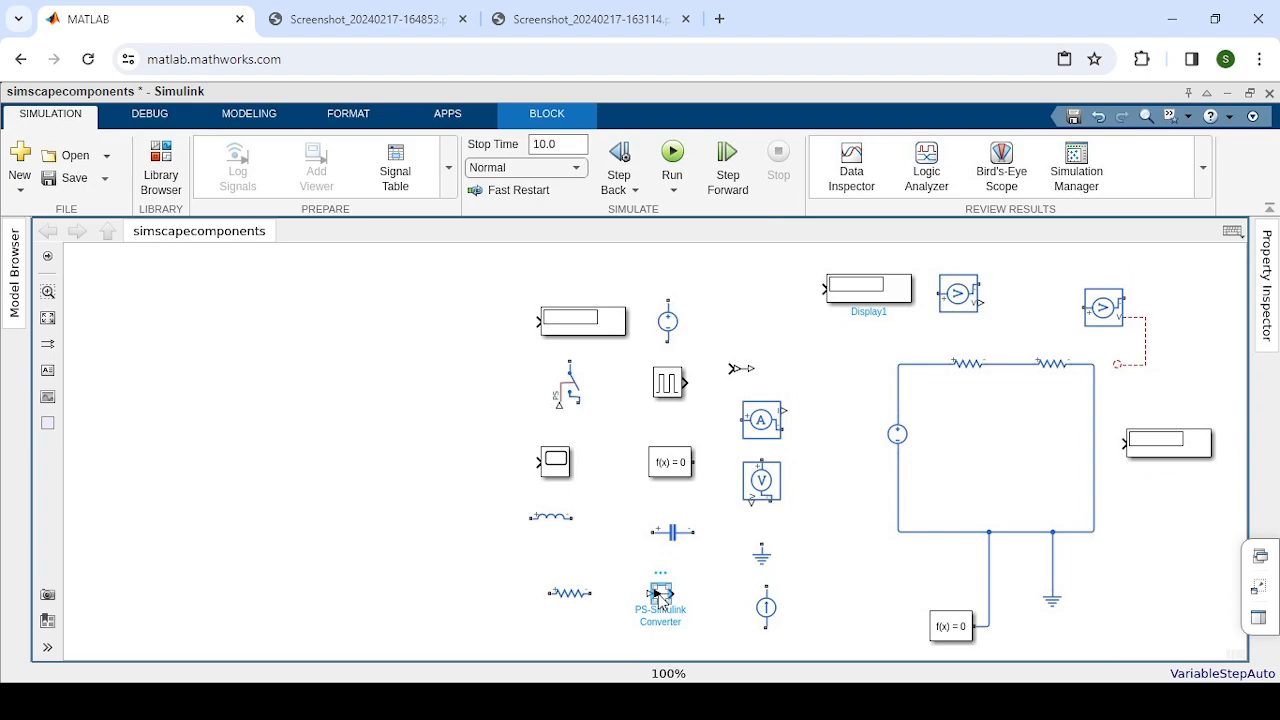
drag(660, 594, 675, 611)
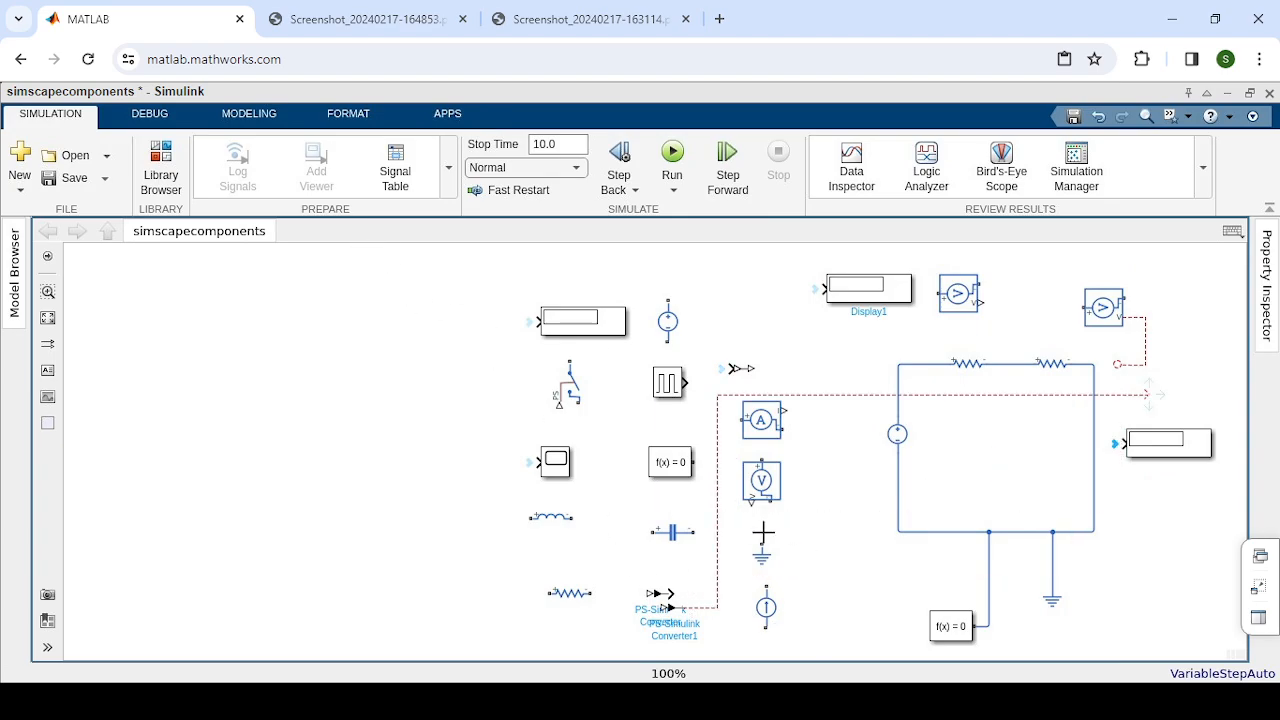
Undo the stray wire from the PS-Simulink Converter copy and move the copy just above the Display beside the circuit loop
key(ctrl+z)
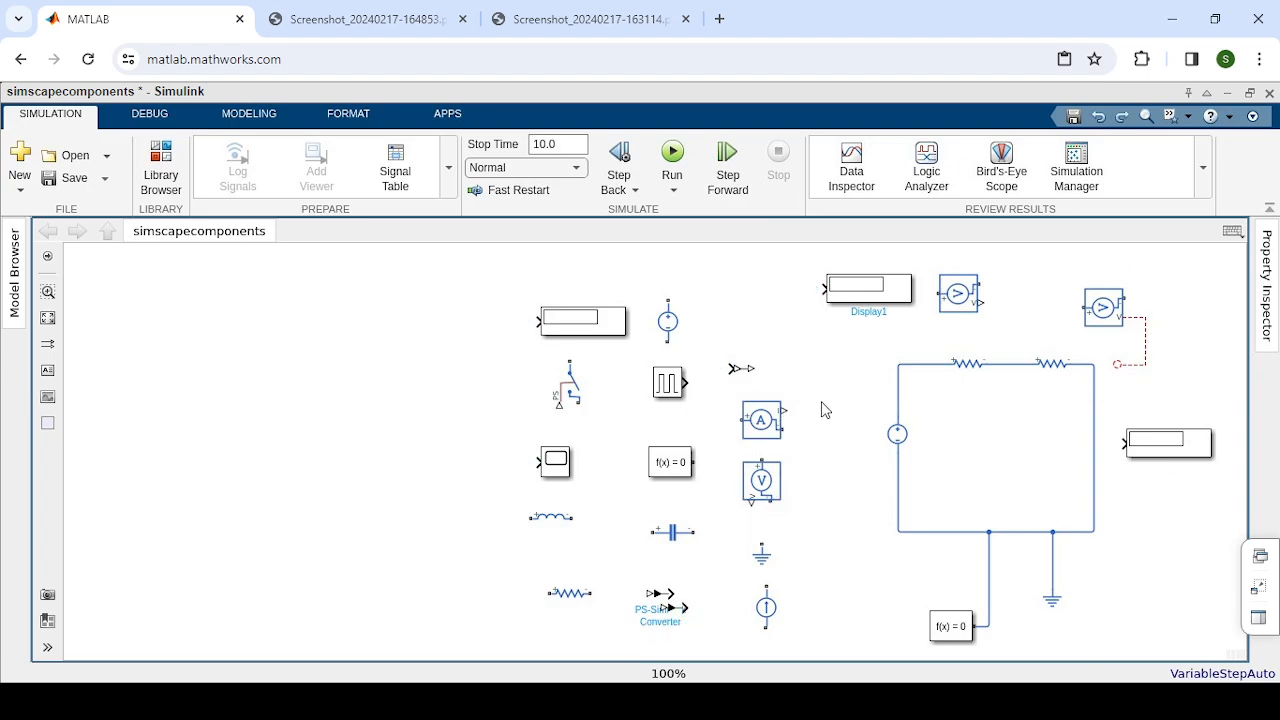
click(772, 486)
click(586, 497)
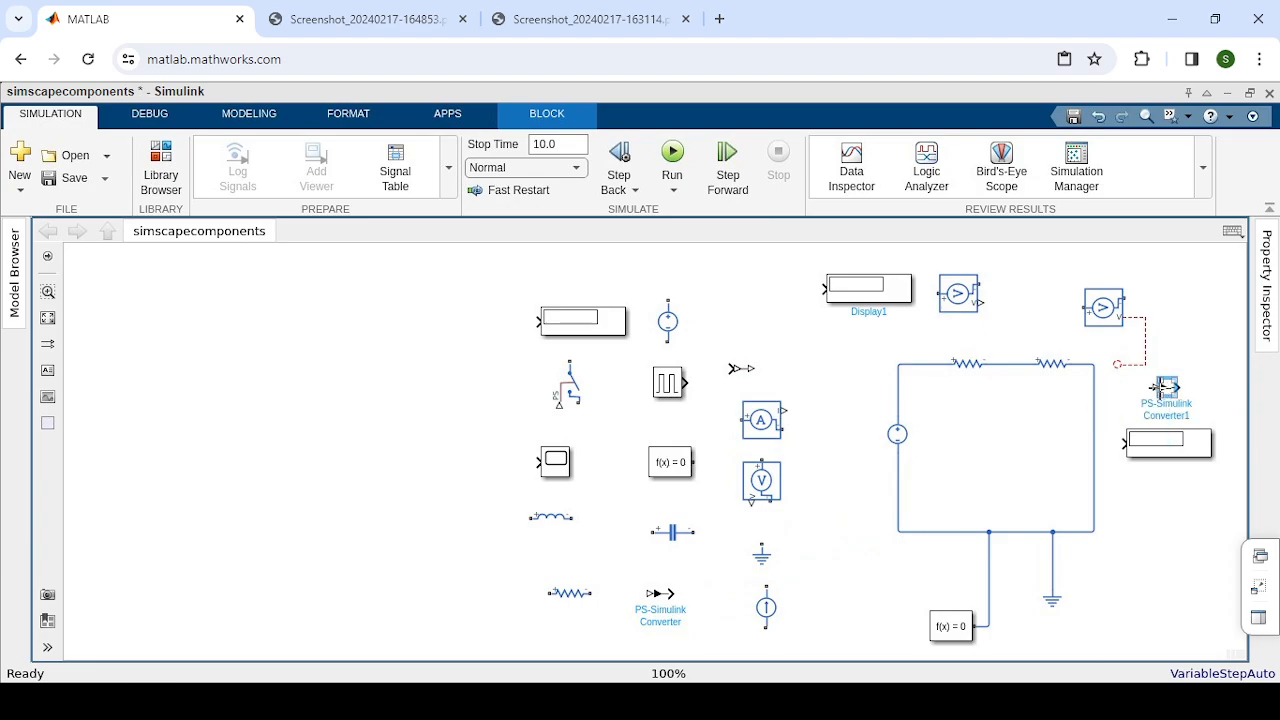
Rotate the PS-Simulink Converter copy 90° clockwise so its output faces down, and nudge it left towards the second sensor's output
key(ctrl+r)
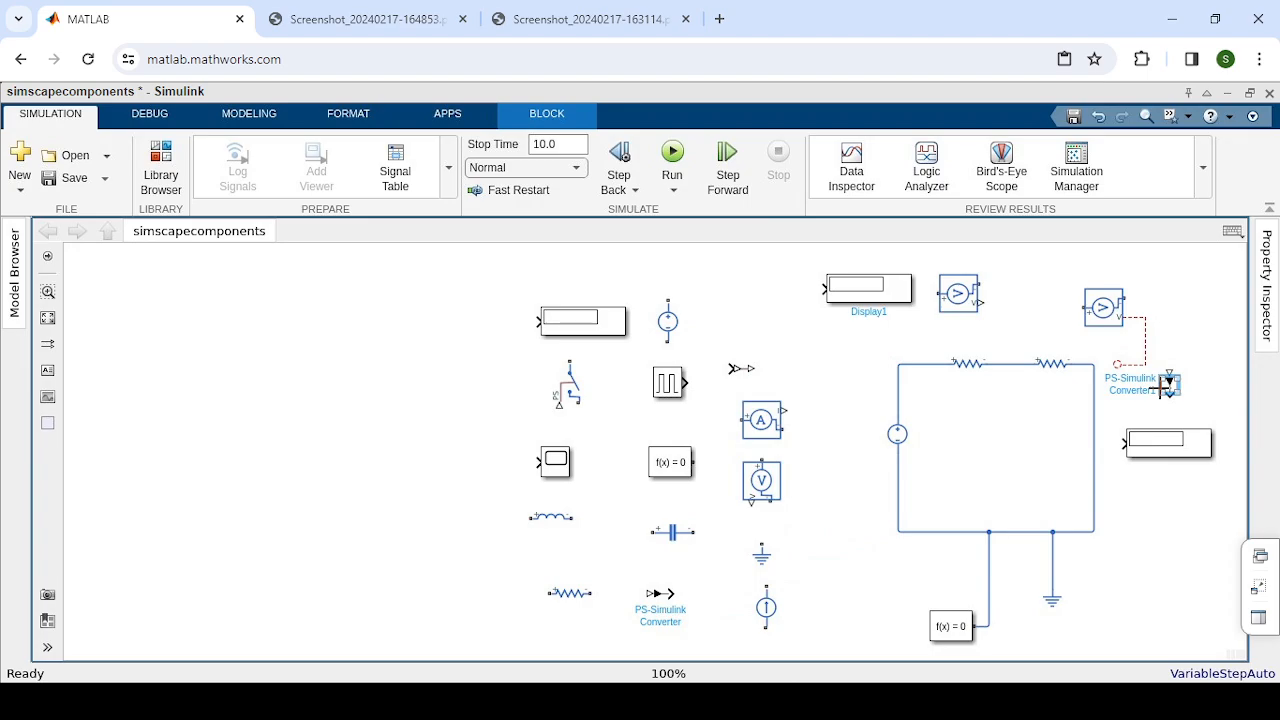
key(Left)
key(Left)
key(Left)
key(Left)
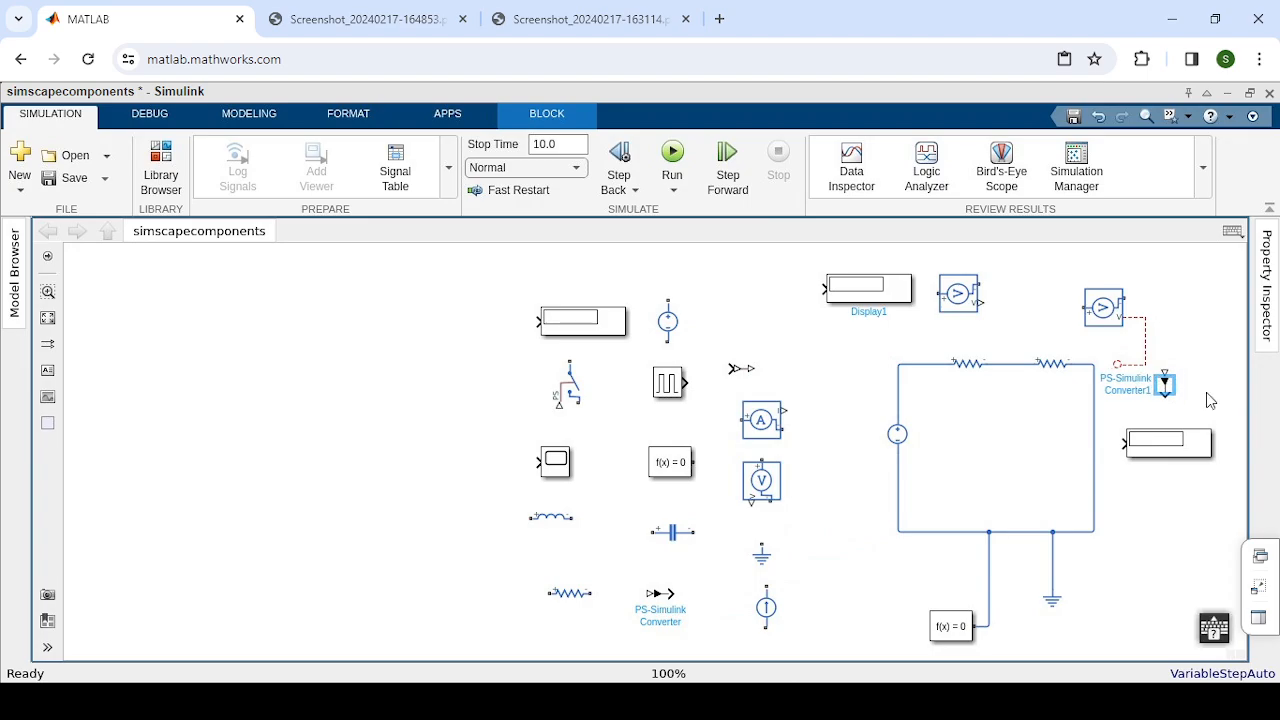
key(Left)
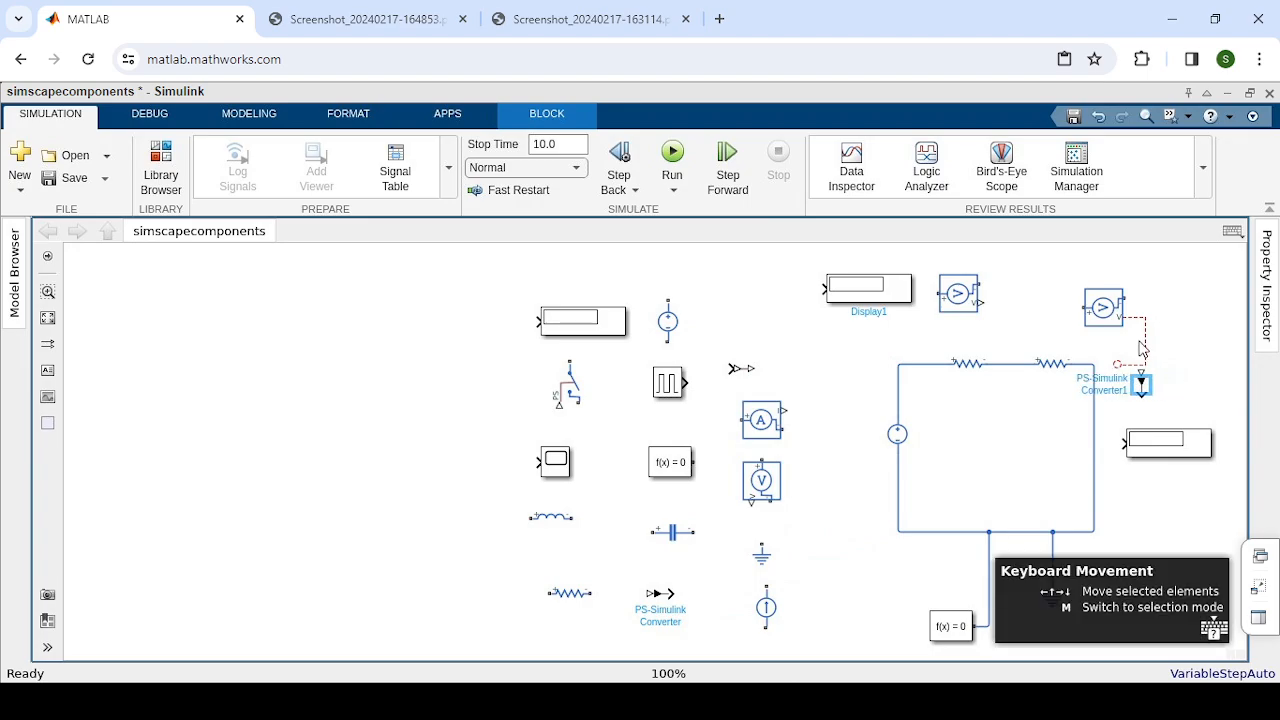
Delete the dangling sensor wire and wire the second voltage sensor's V output through the PS-Simulink Converter to the Display beside the loop
drag(1147, 352, 1146, 356)
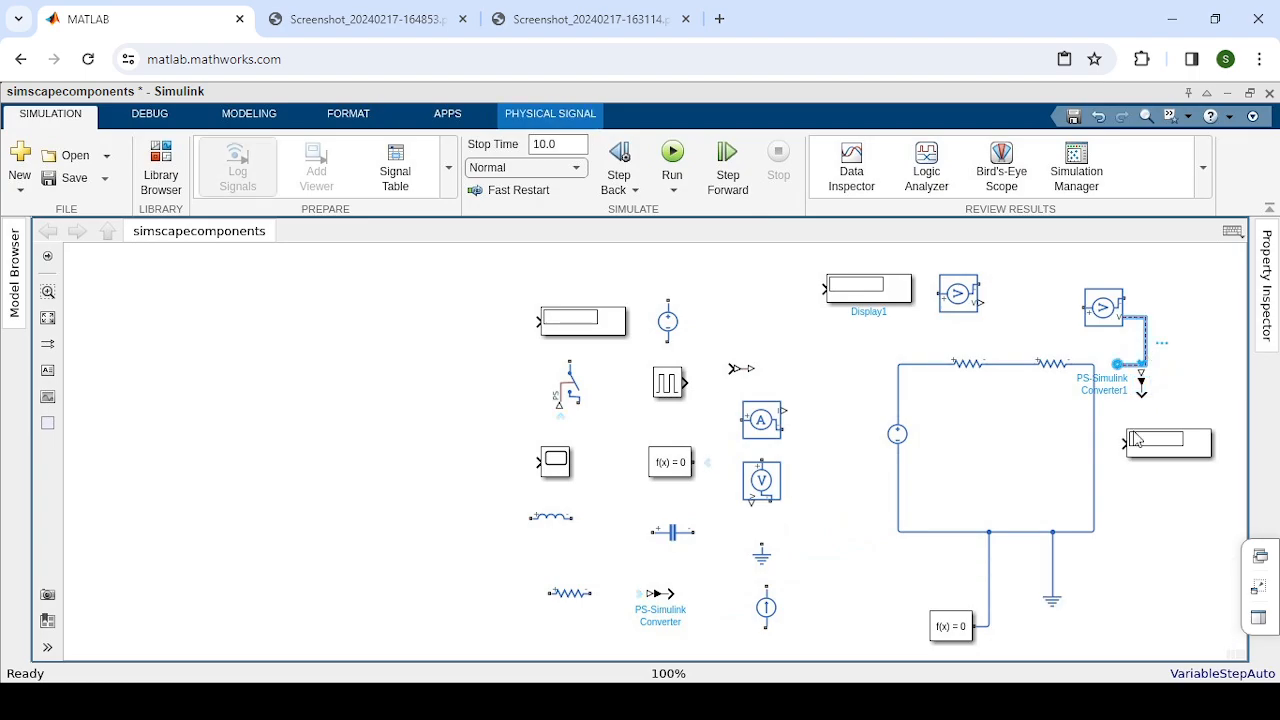
key(Delete)
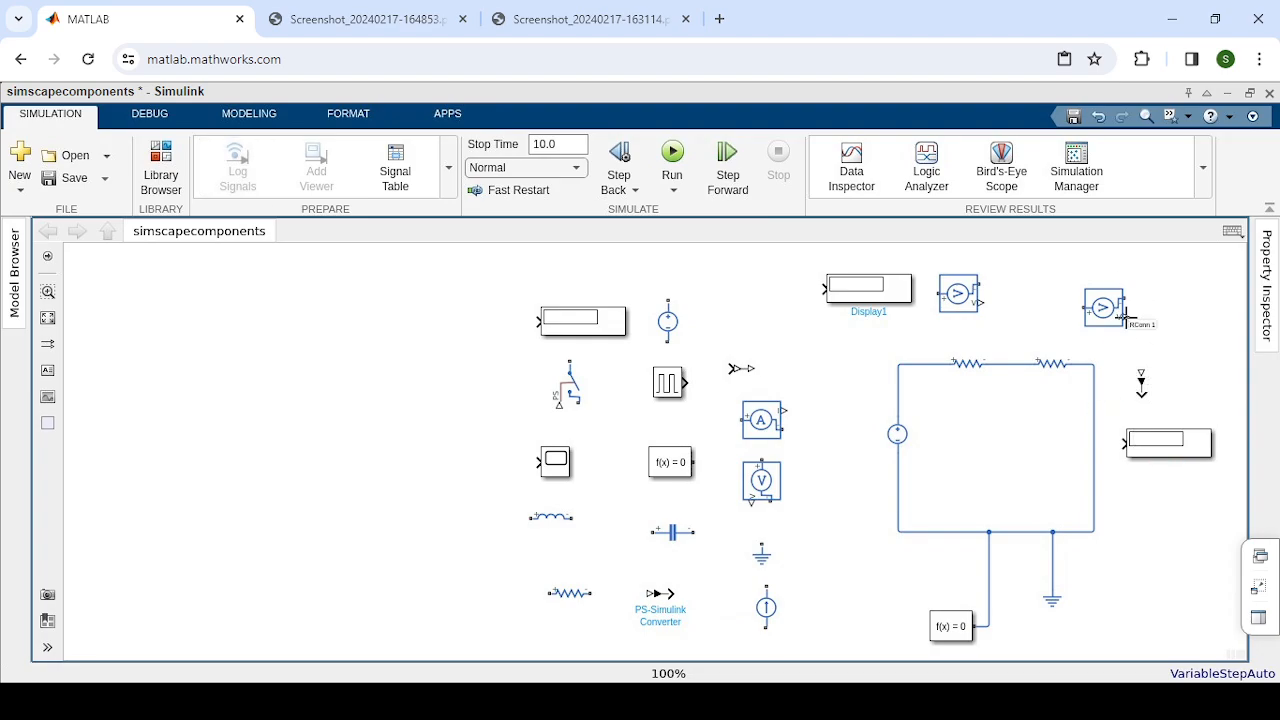
drag(1122, 316, 1141, 367)
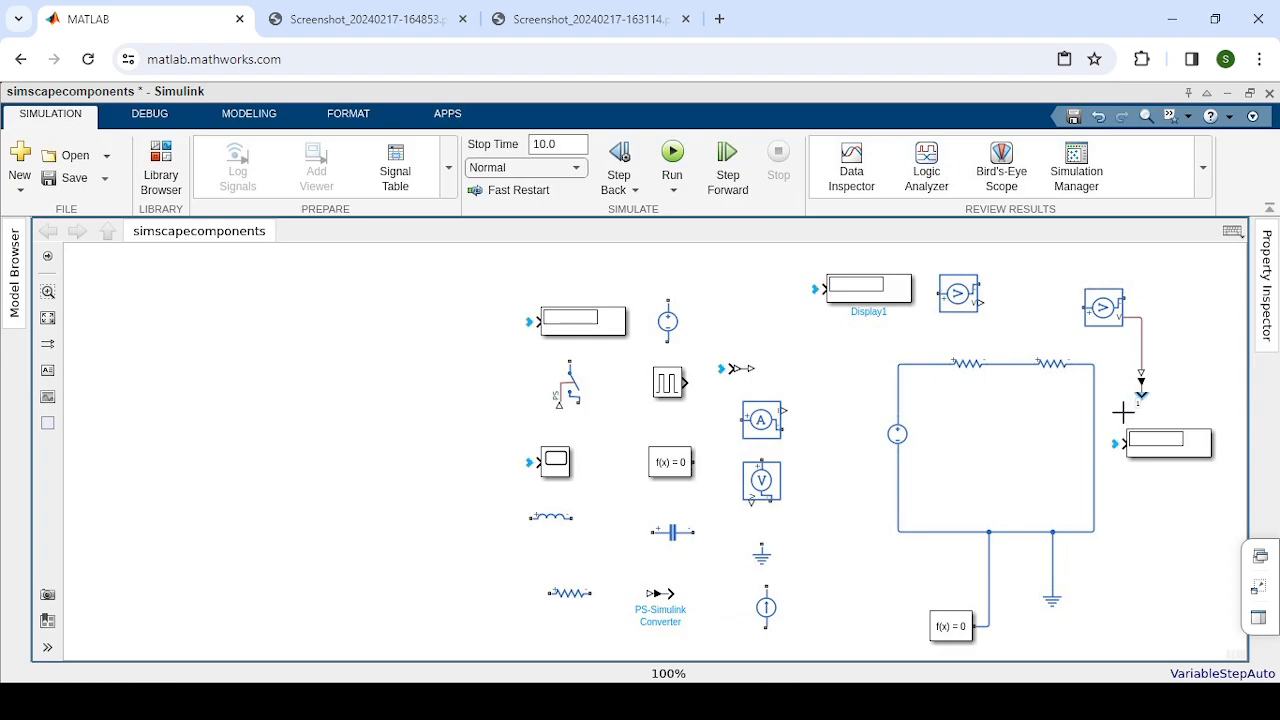
drag(1123, 411, 1121, 444)
click(1176, 456)
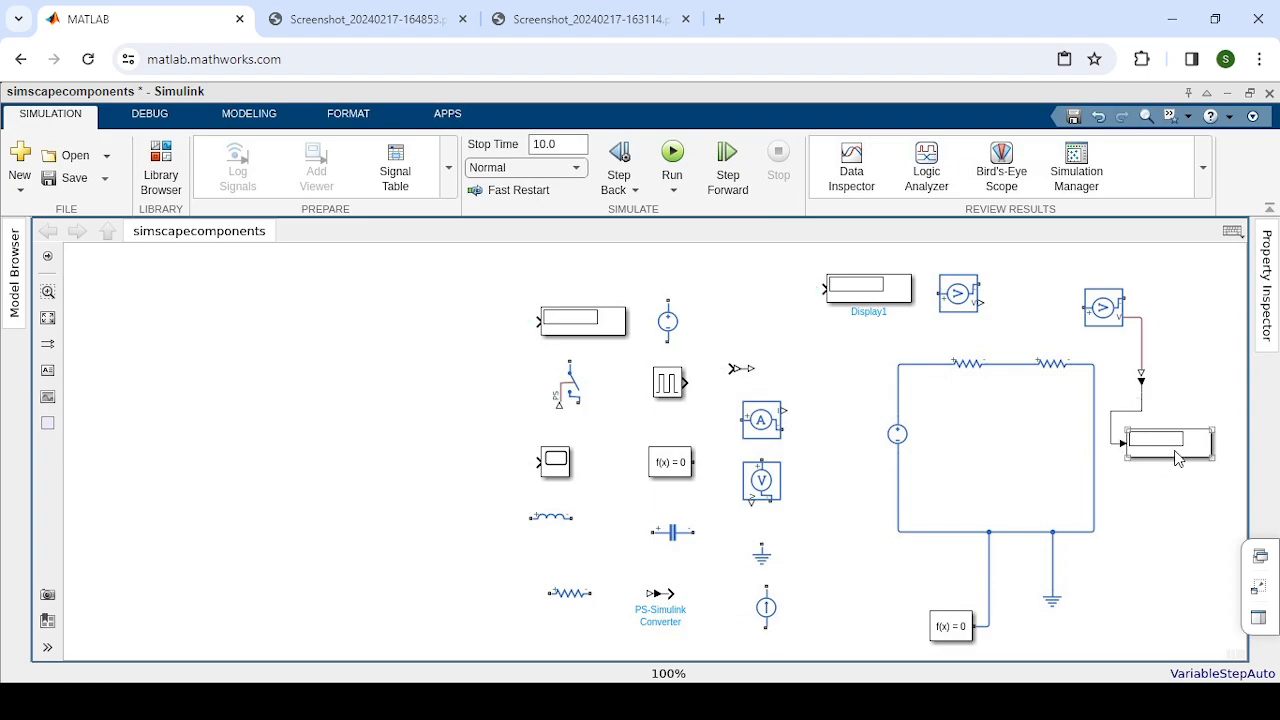
Connect the second voltage sensor's positive and negative terminals in parallel across the second resistor
click(877, 296)
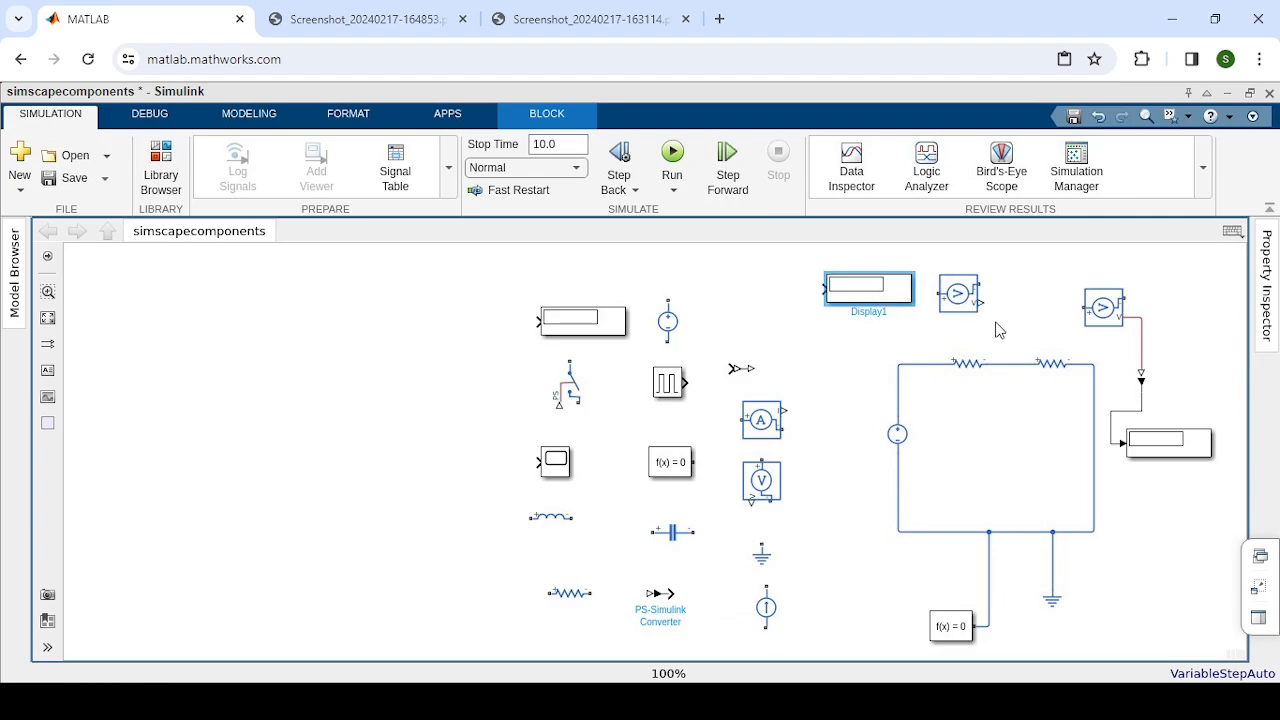
click(925, 343)
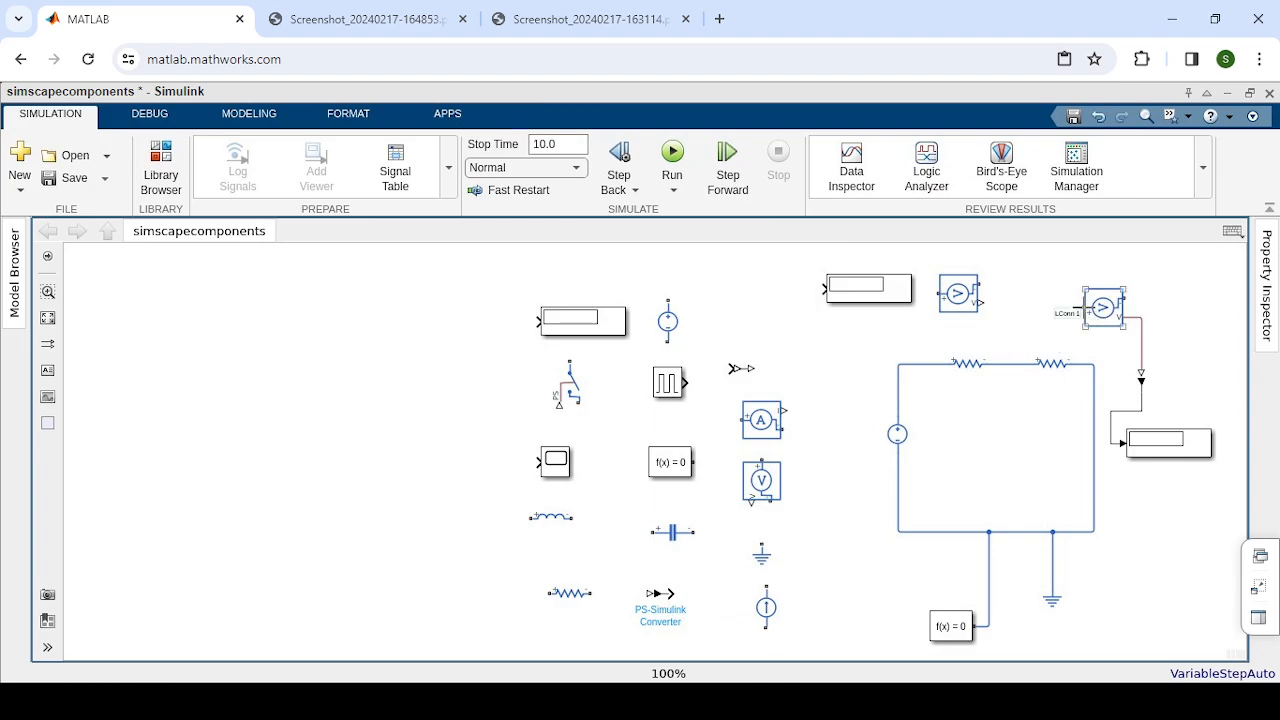
drag(1078, 306, 1018, 366)
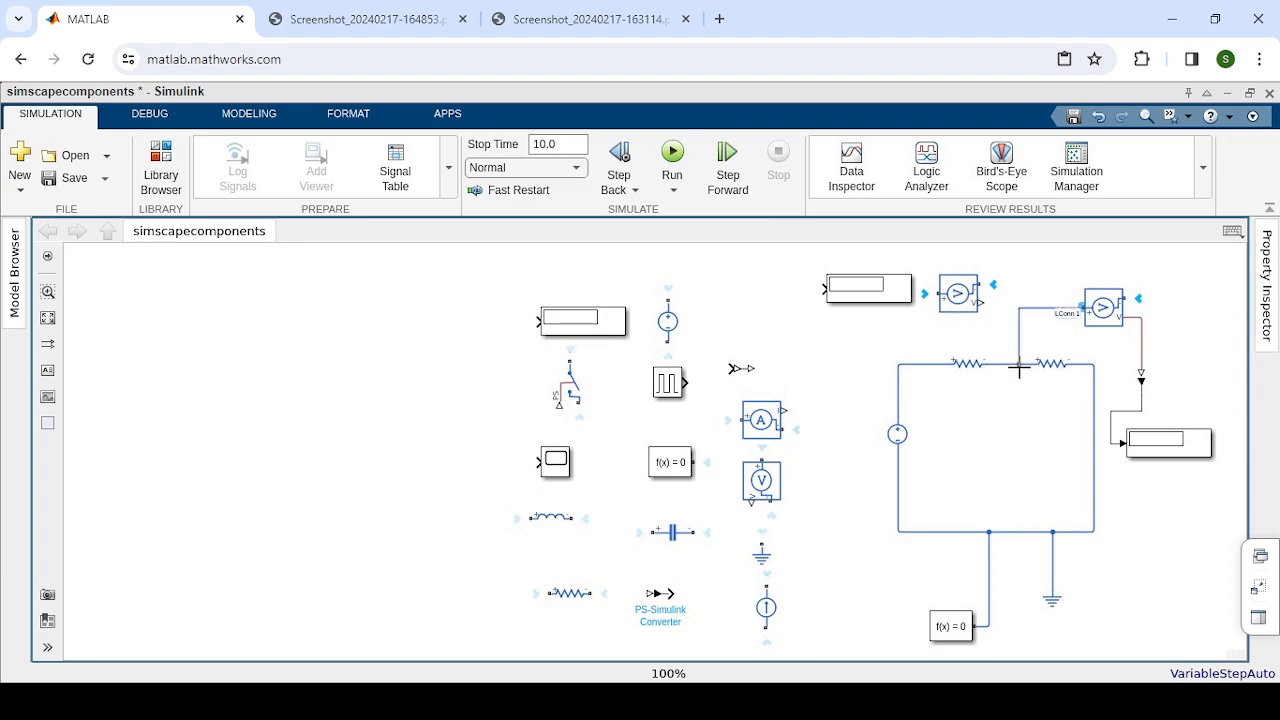
click(1120, 300)
mouse_move(1122, 298)
mouse_down()
mouse_move(1120, 340)
mouse_move(1076, 367)
mouse_up()
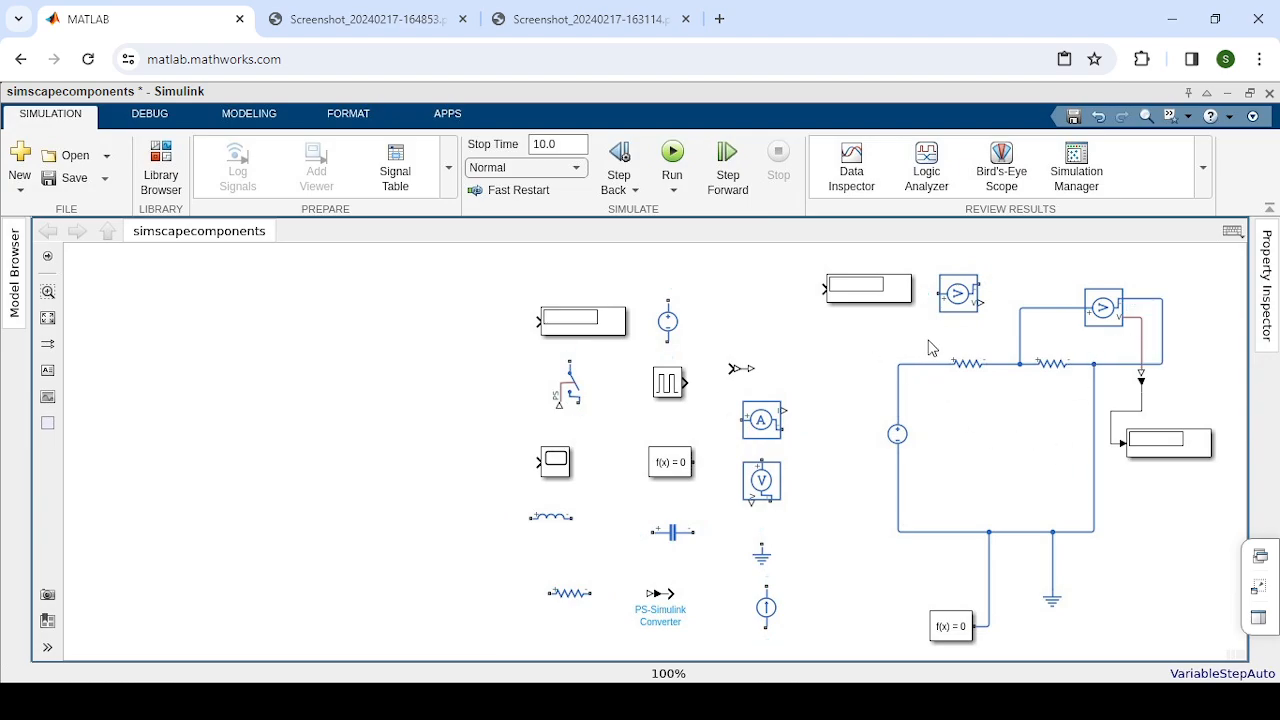
Connect the first voltage sensor's positive and negative terminals in parallel across the first resistor
click(940, 298)
mouse_move(936, 330)
mouse_down()
mouse_move(936, 369)
mouse_move(910, 336)
mouse_move(940, 358)
mouse_up()
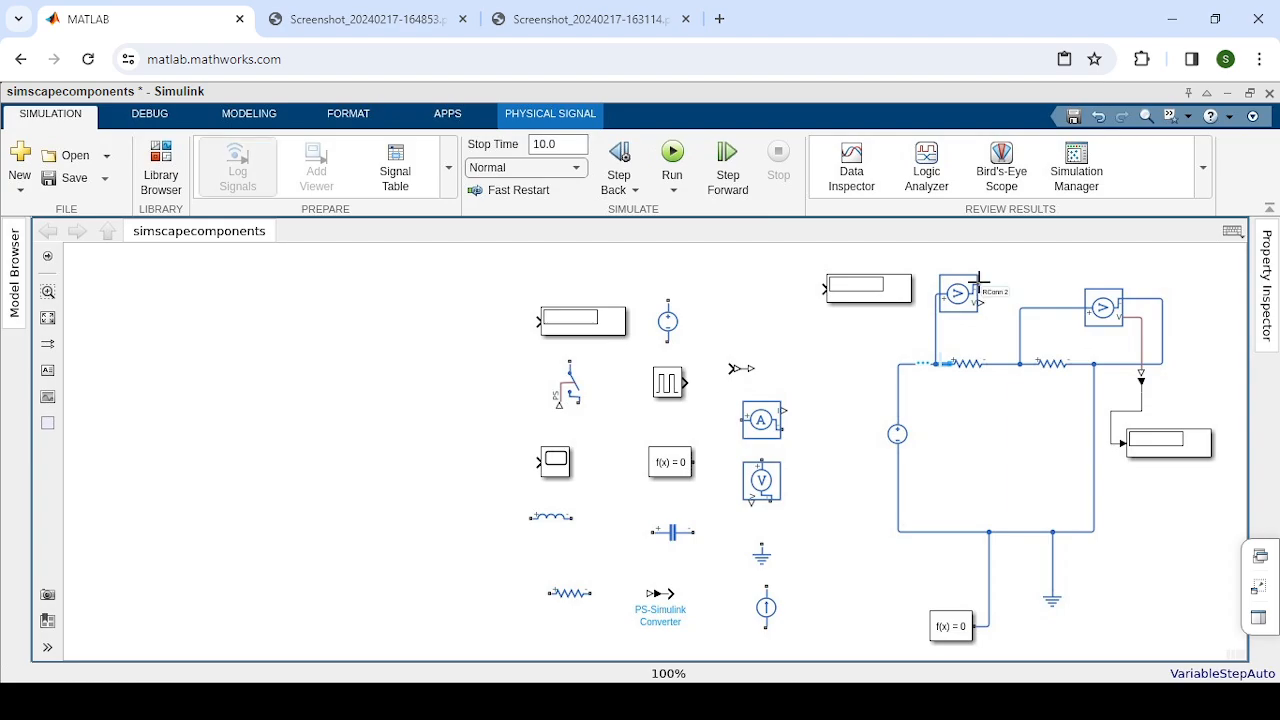
click(991, 366)
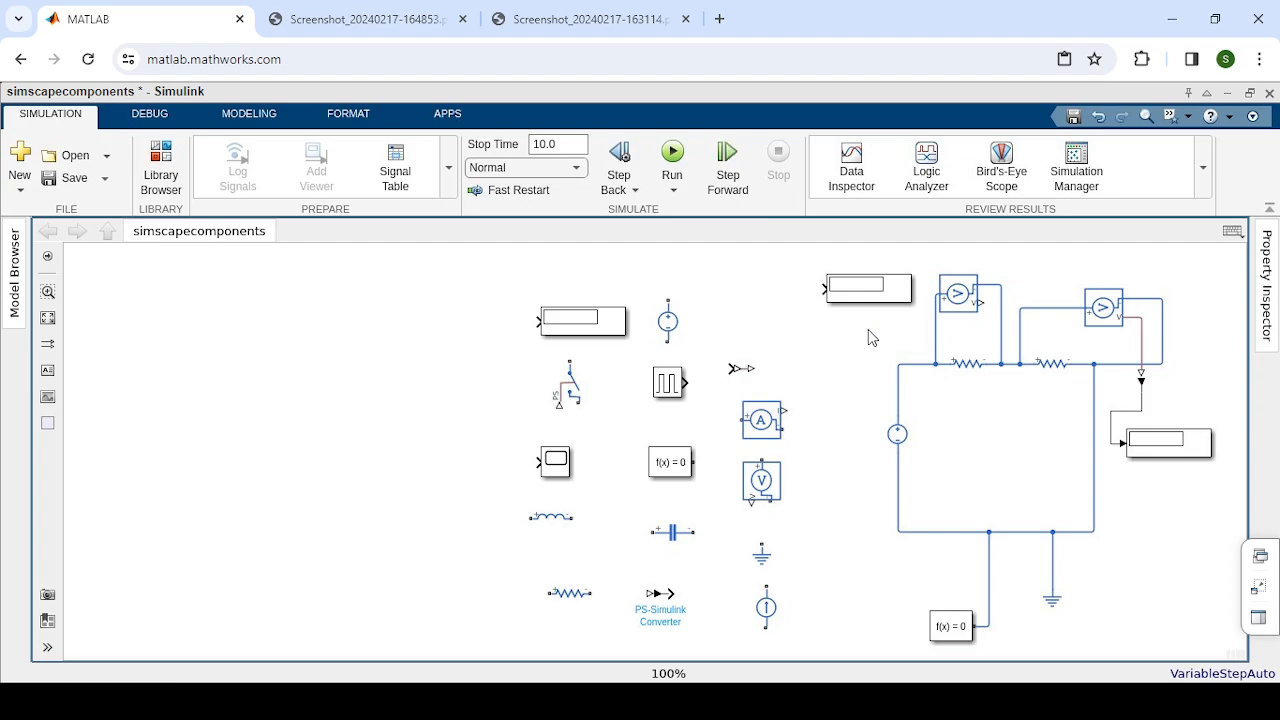
Paste another PS-Simulink Converter below Display1 and rotate it 180° so its input faces the first voltage sensor
key(ctrl+v)
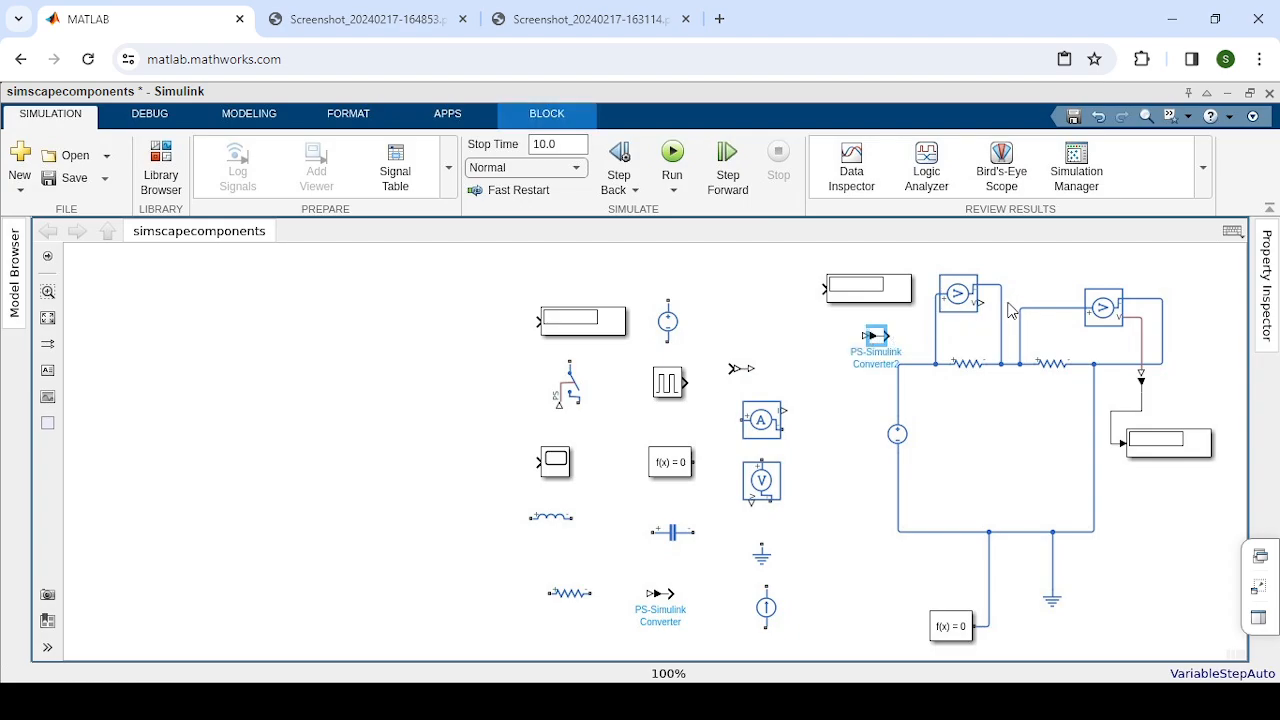
click(863, 337)
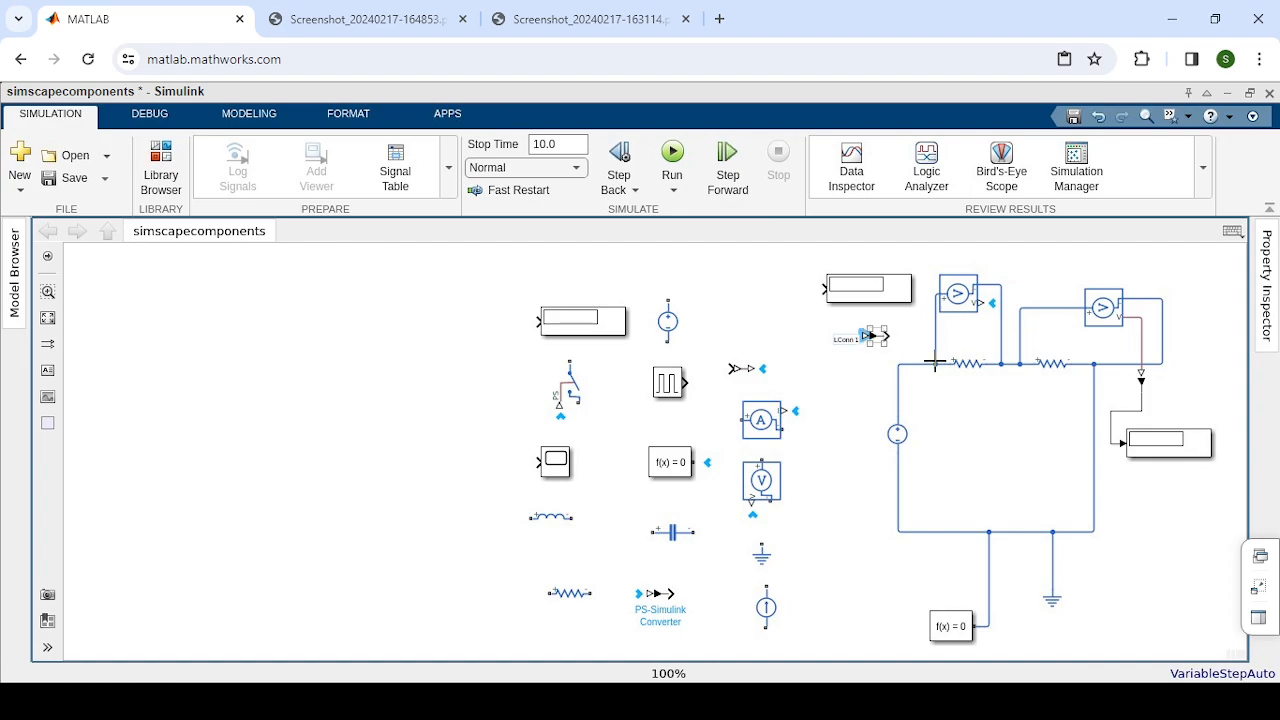
click(877, 337)
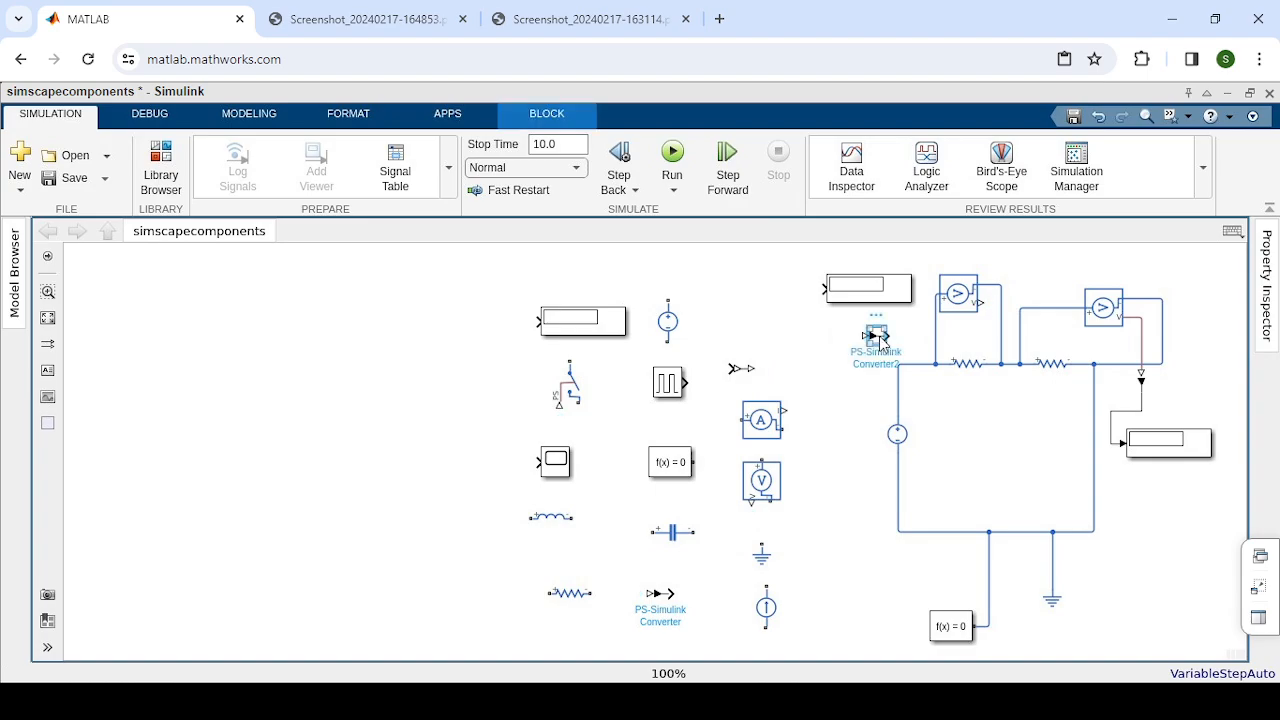
key(ctrl+r)
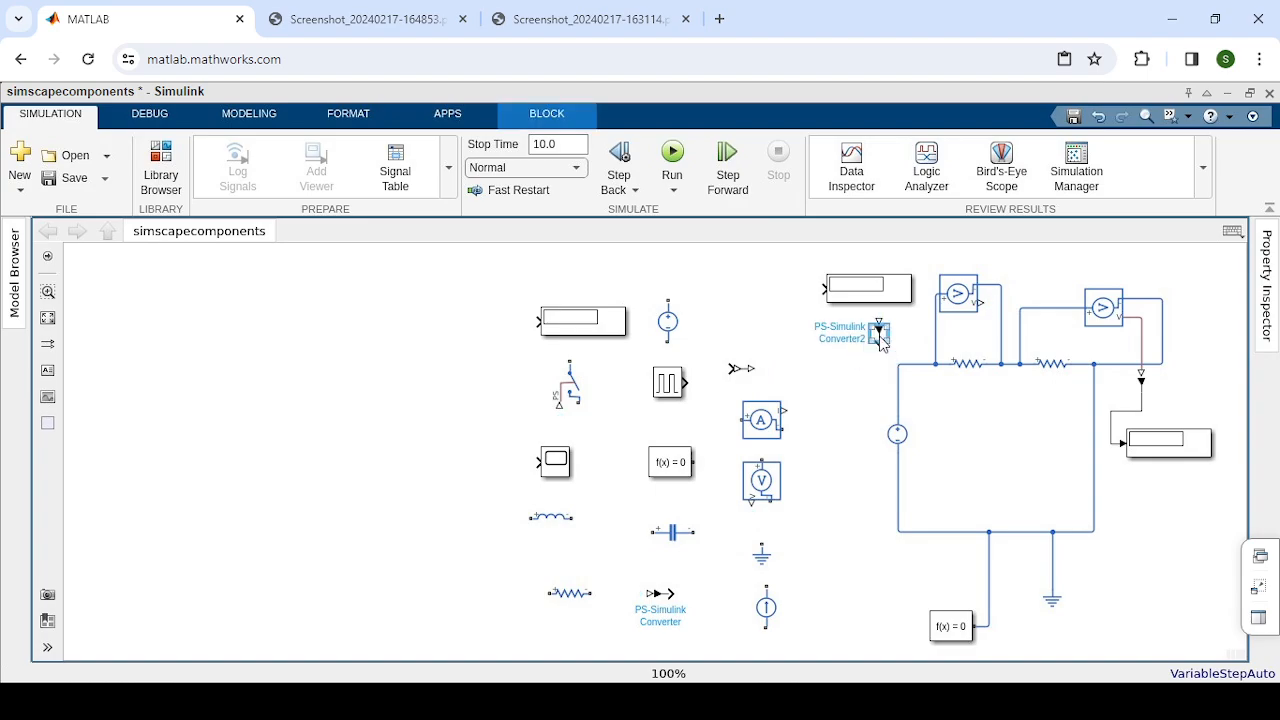
key(ctrl+r)
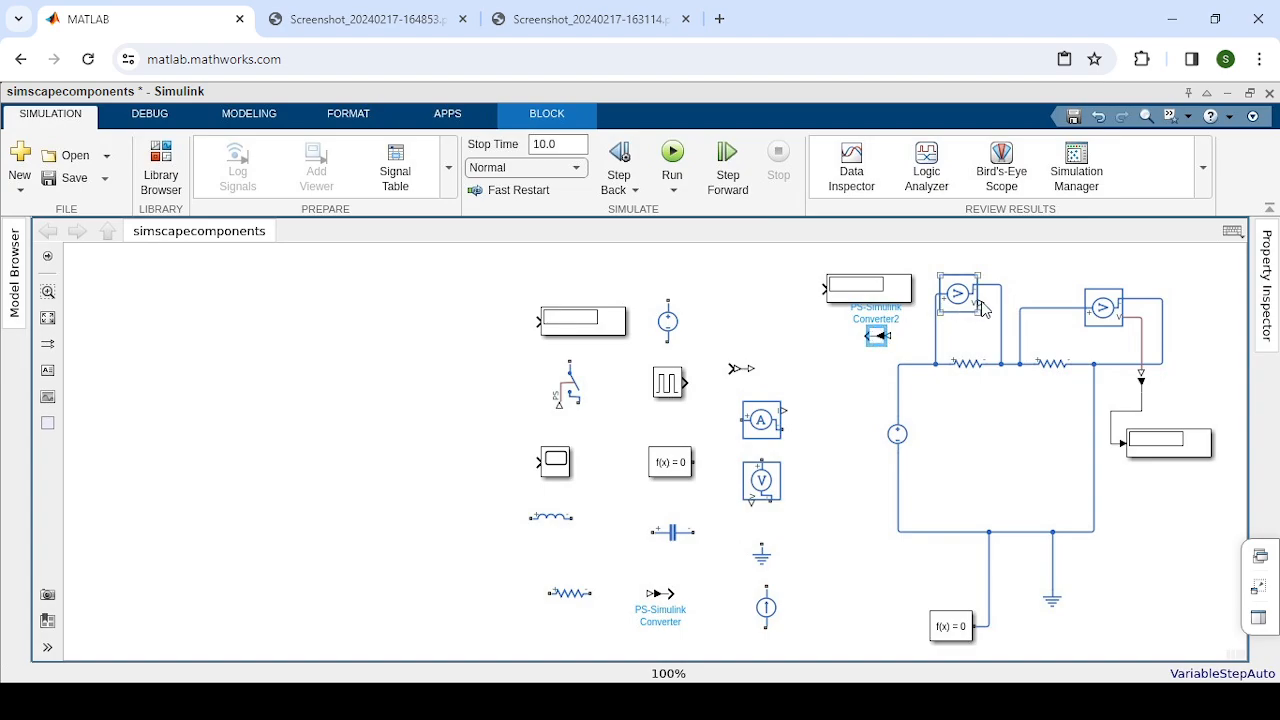
Wire the first voltage sensor's V output to the new PS-Simulink Converter and the converter's output to Display1
mouse_move(984, 298)
mouse_down()
mouse_move(1014, 278)
mouse_move(922, 297)
mouse_move(898, 336)
mouse_up()
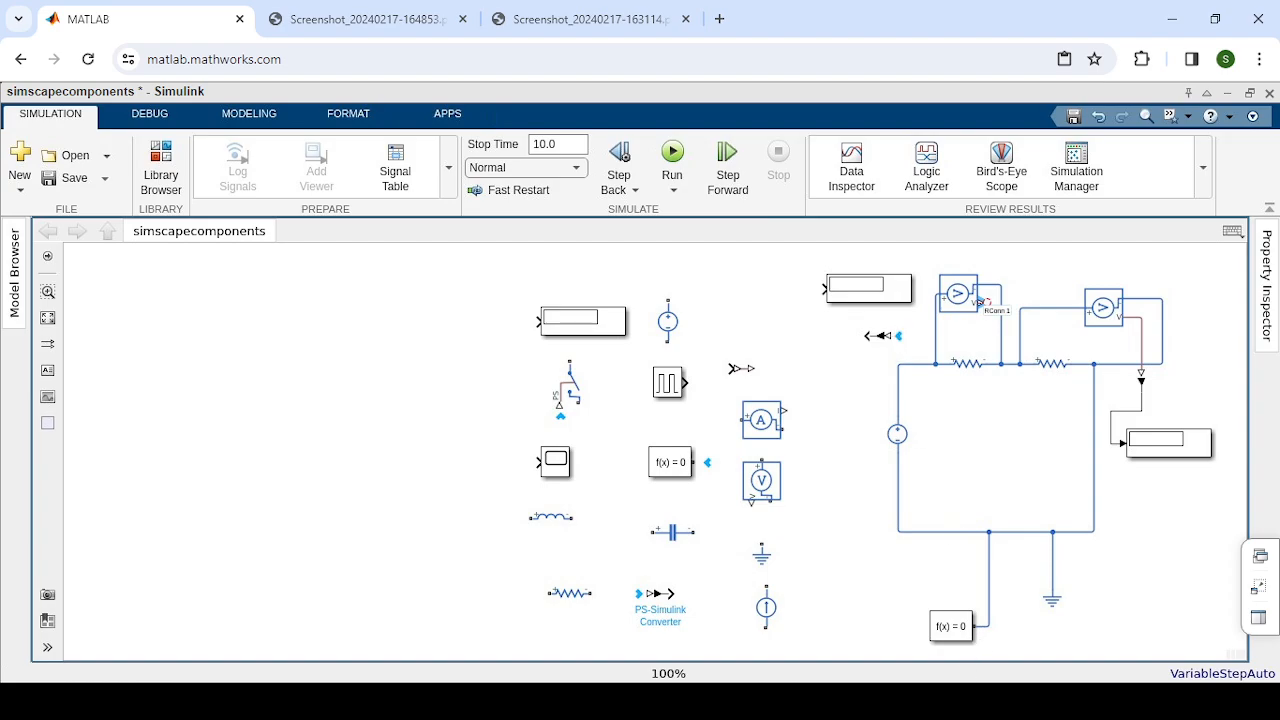
drag(986, 302, 927, 285)
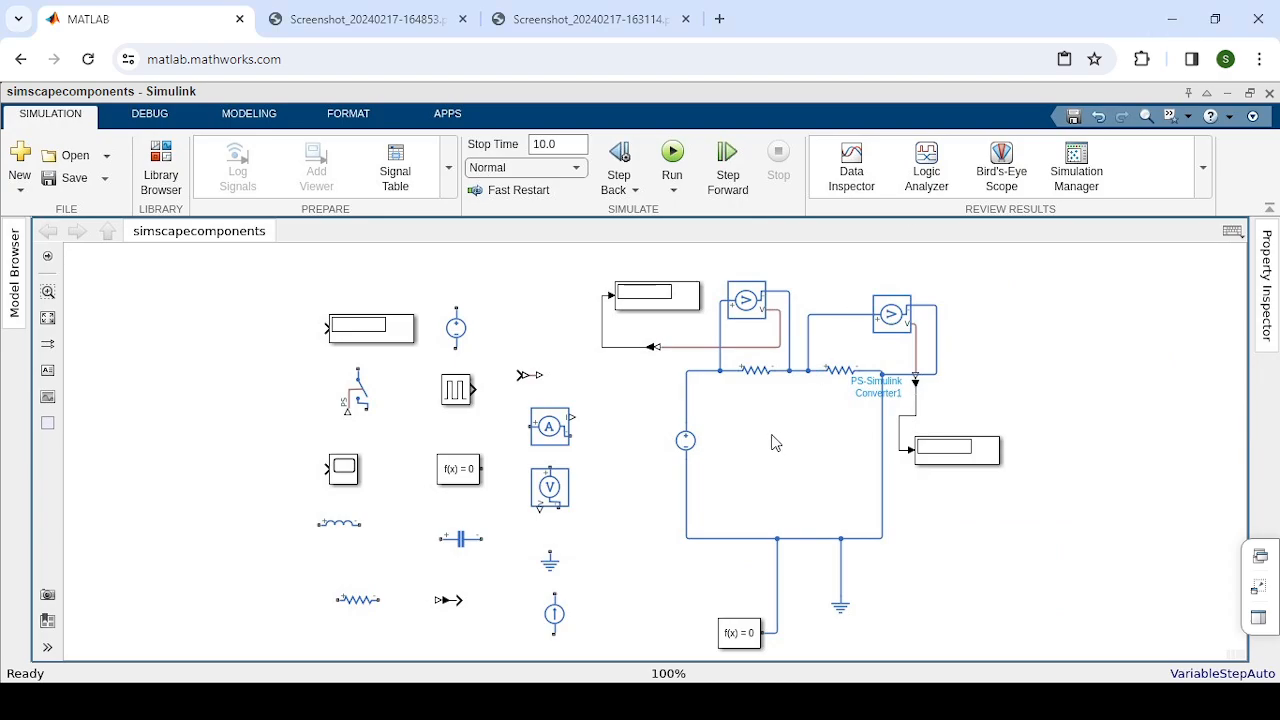
Set the constant voltage of the circuit loop's DC voltage source to 10 V
click(762, 368)
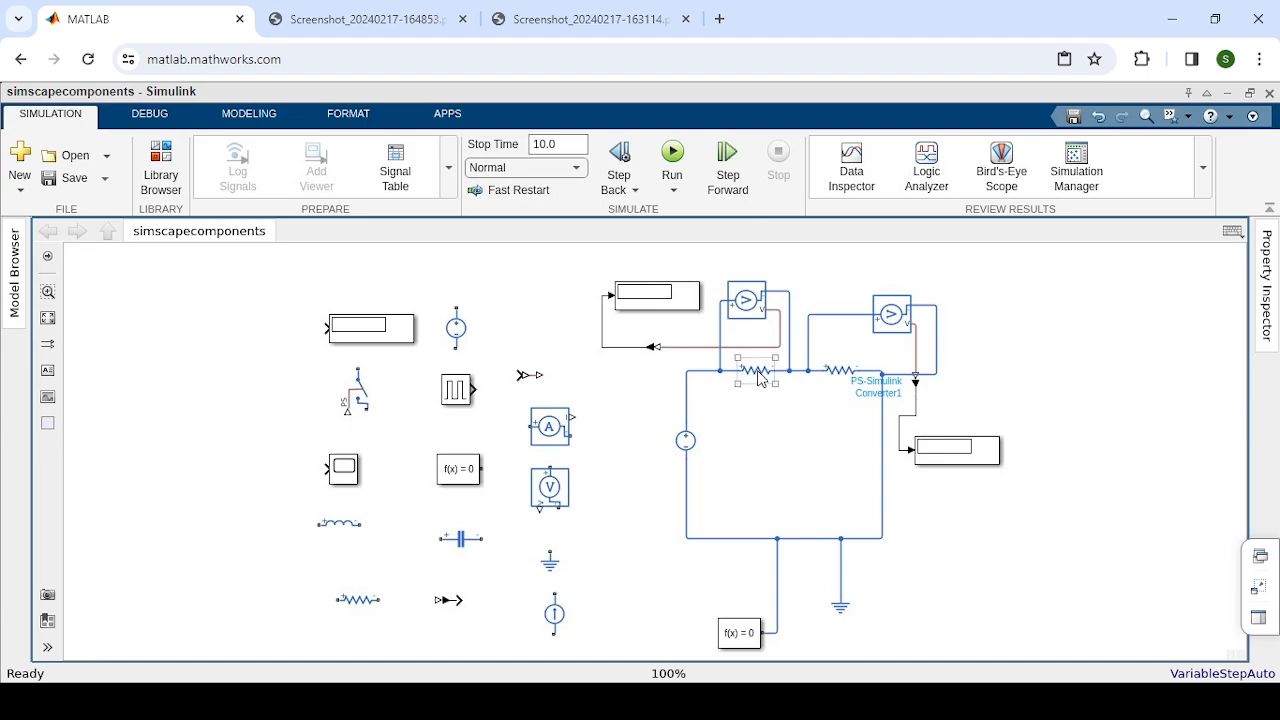
click(686, 445)
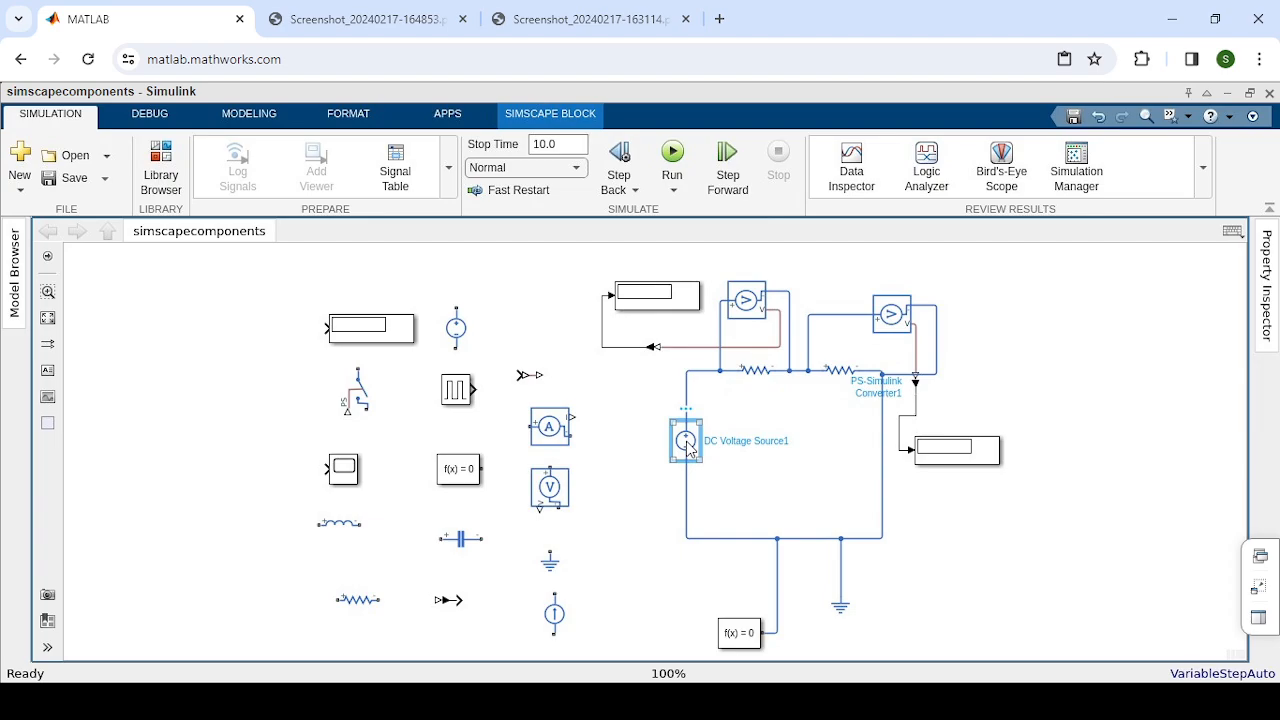
click(759, 376)
click(685, 442)
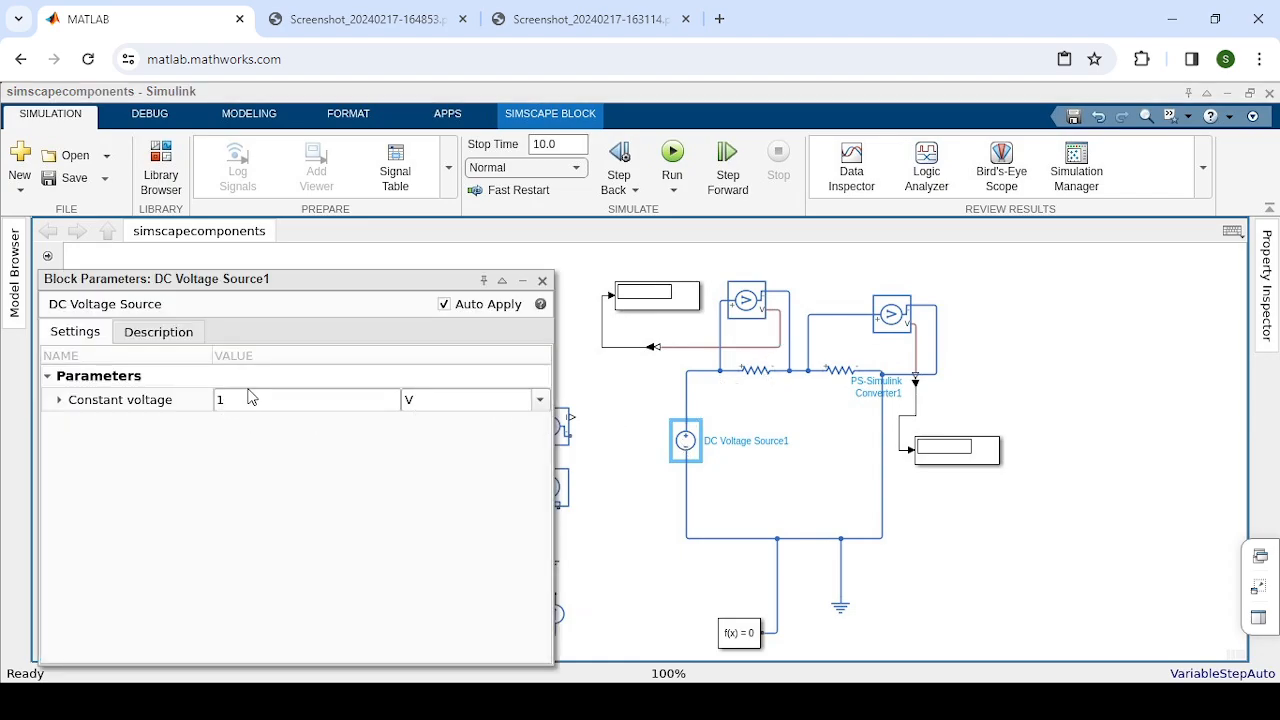
click(227, 400)
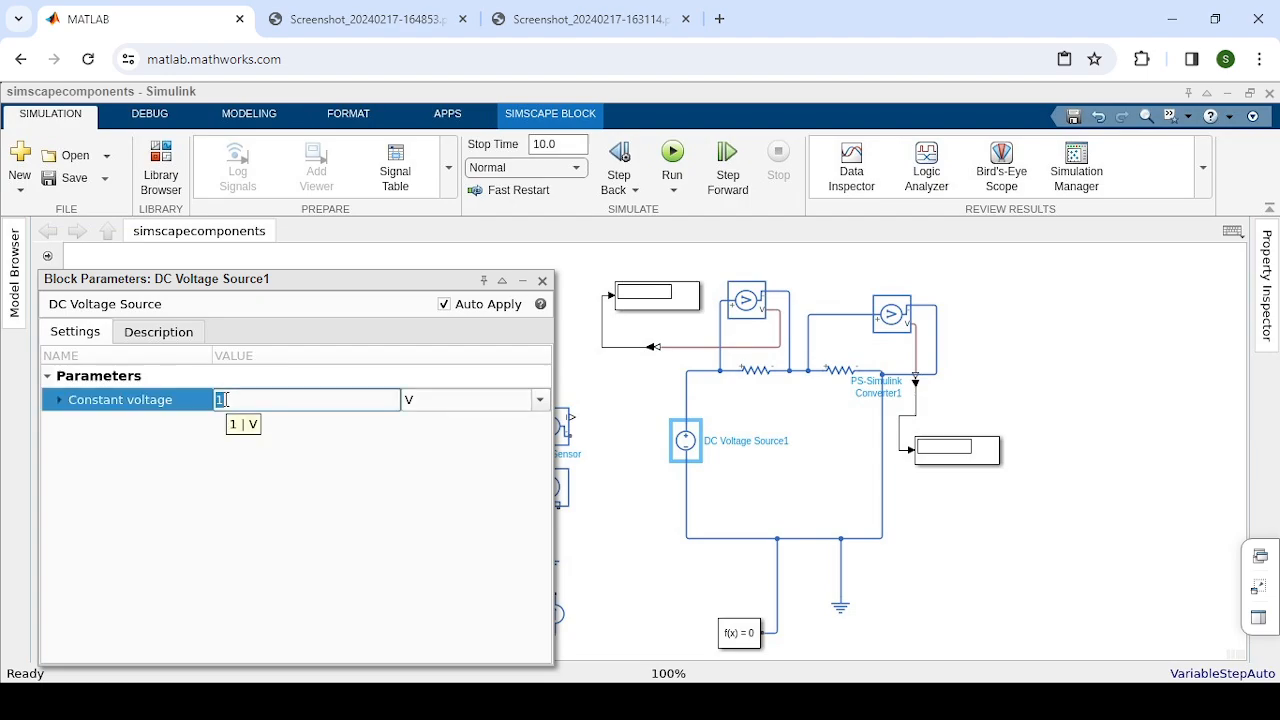
key(BackSpace)
text(10)
key(Return)
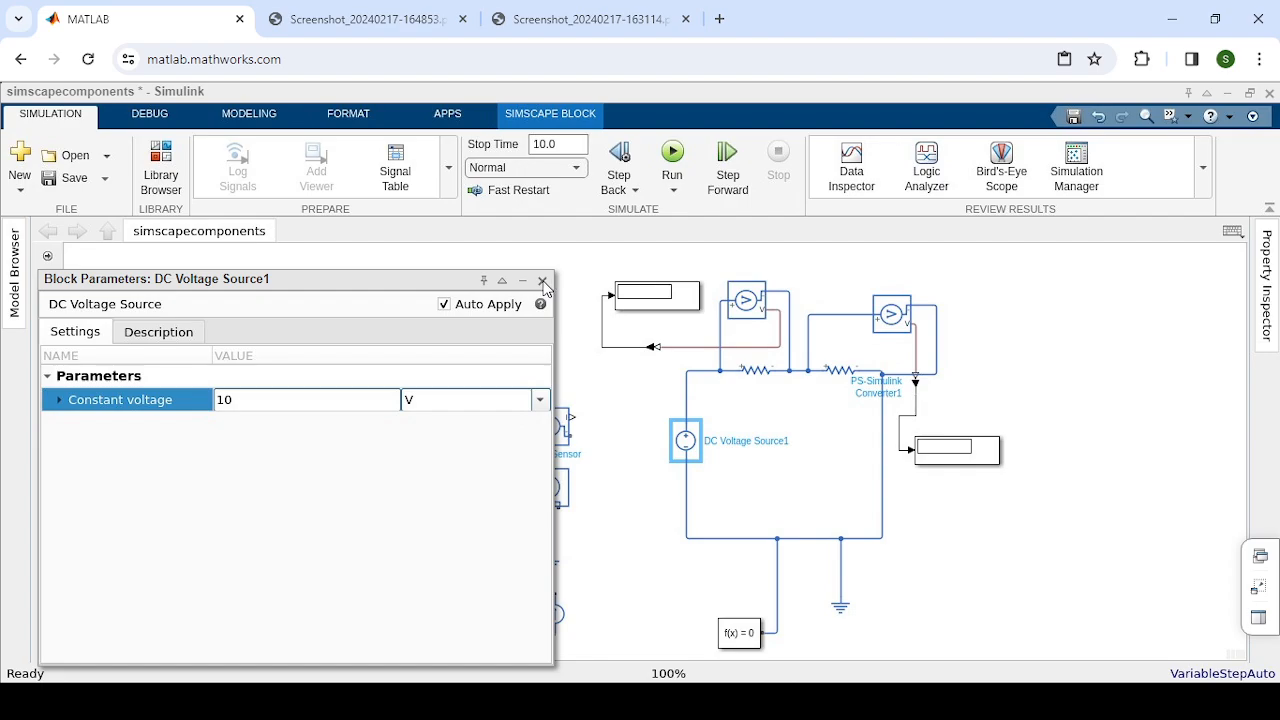
click(542, 282)
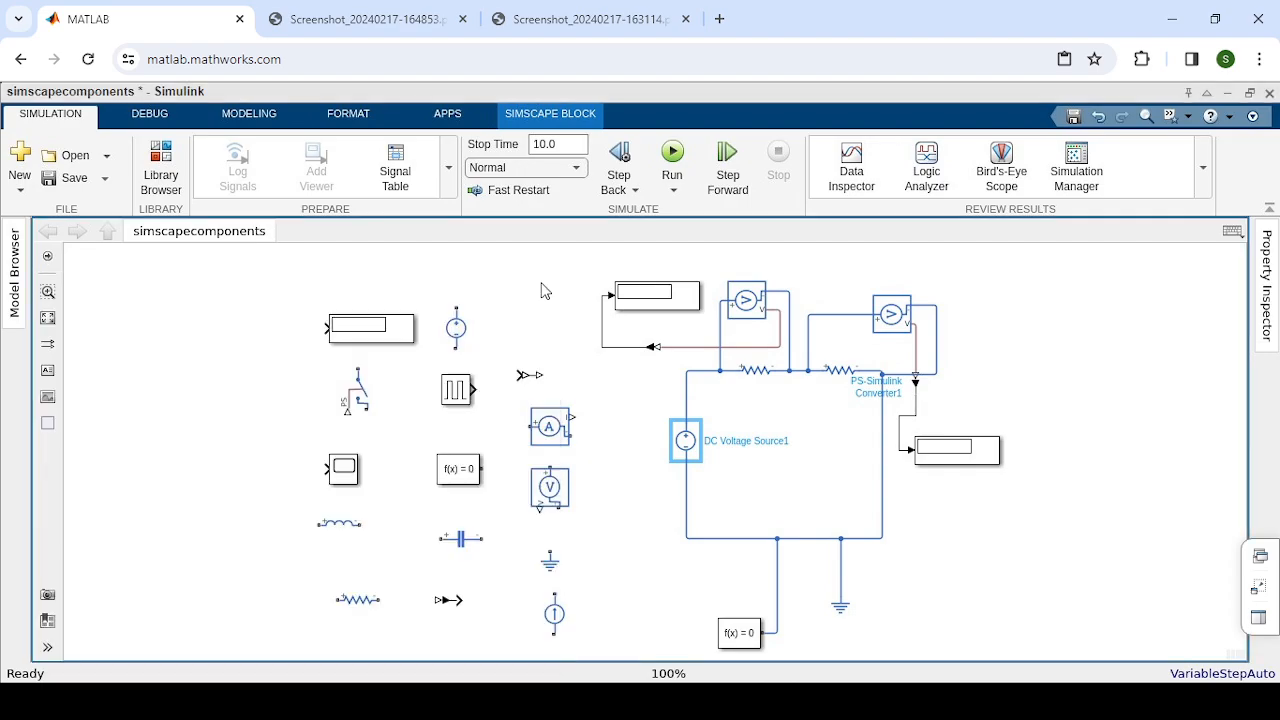
Set the resistance of the first resistor in the loop to 6 Ohm
click(760, 373)
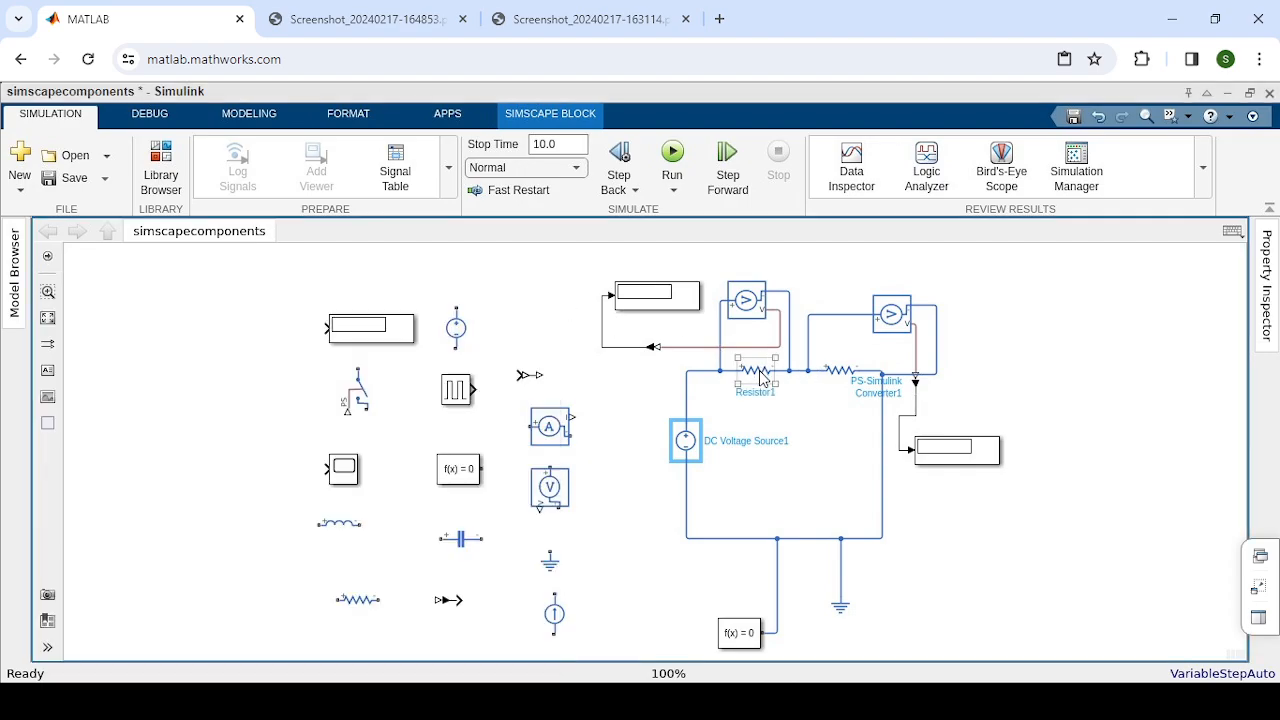
click(760, 375)
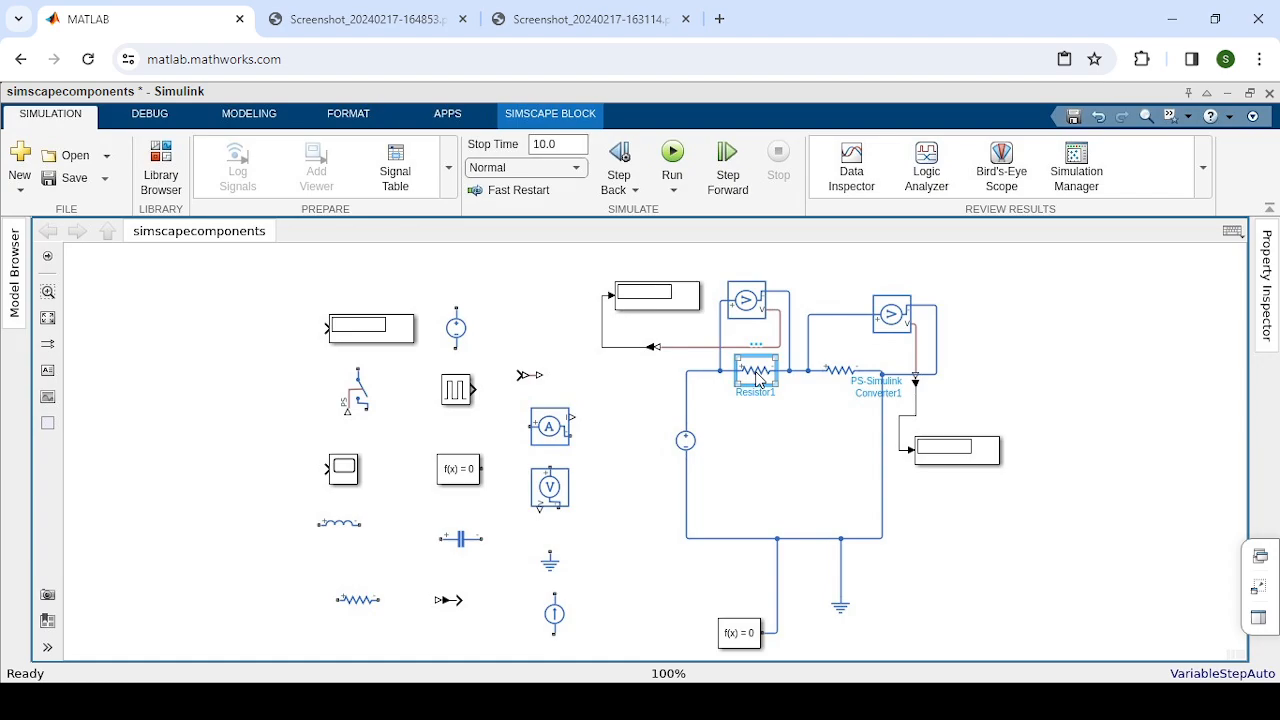
double_click(757, 379)
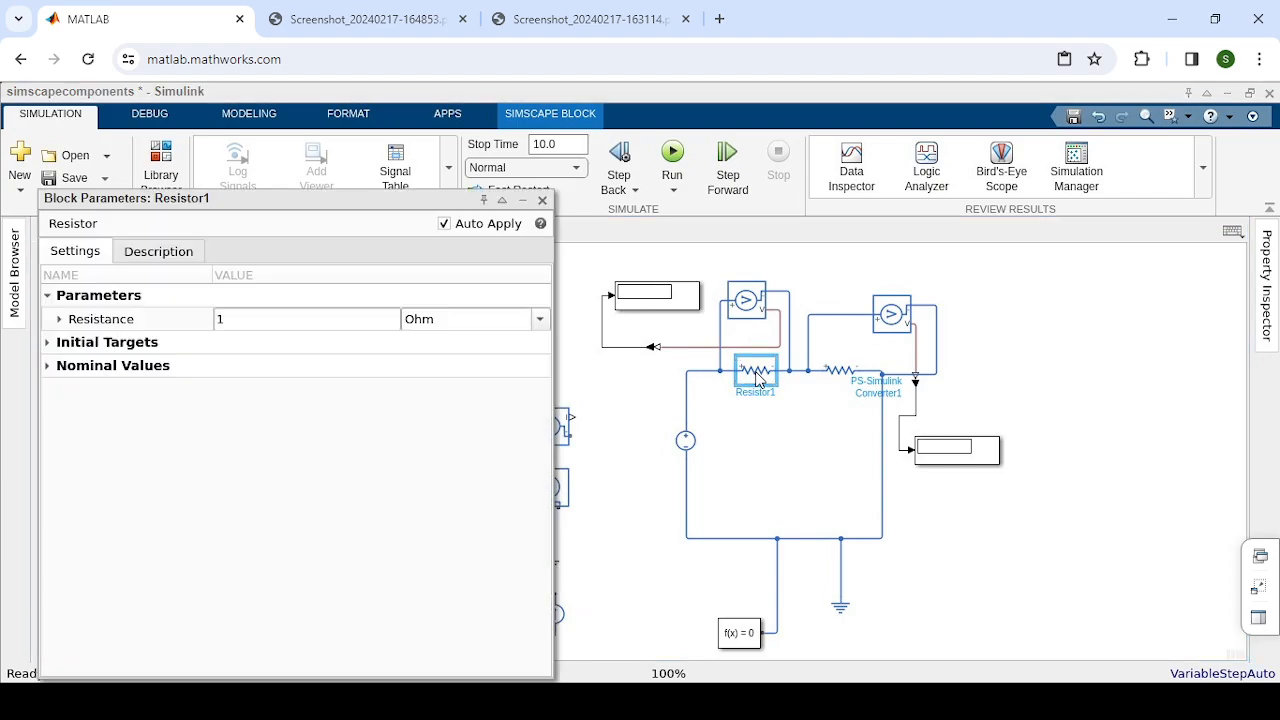
click(224, 317)
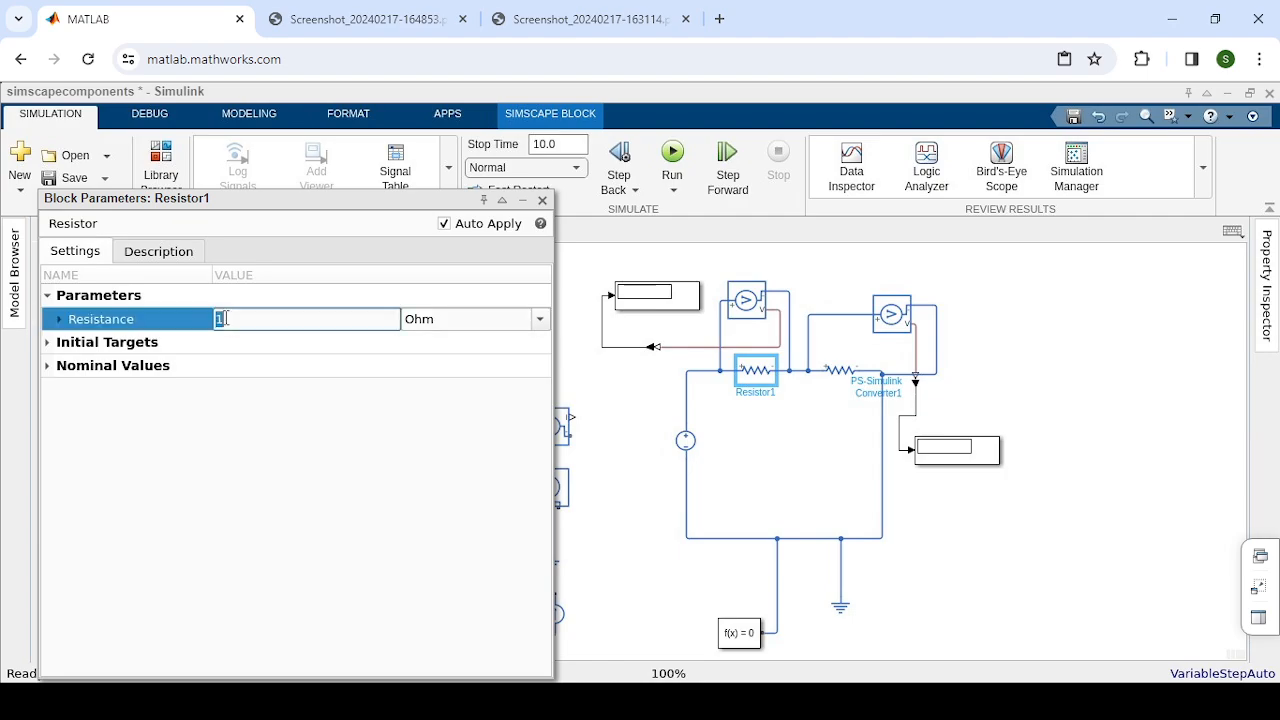
key(BackSpace)
text(6)
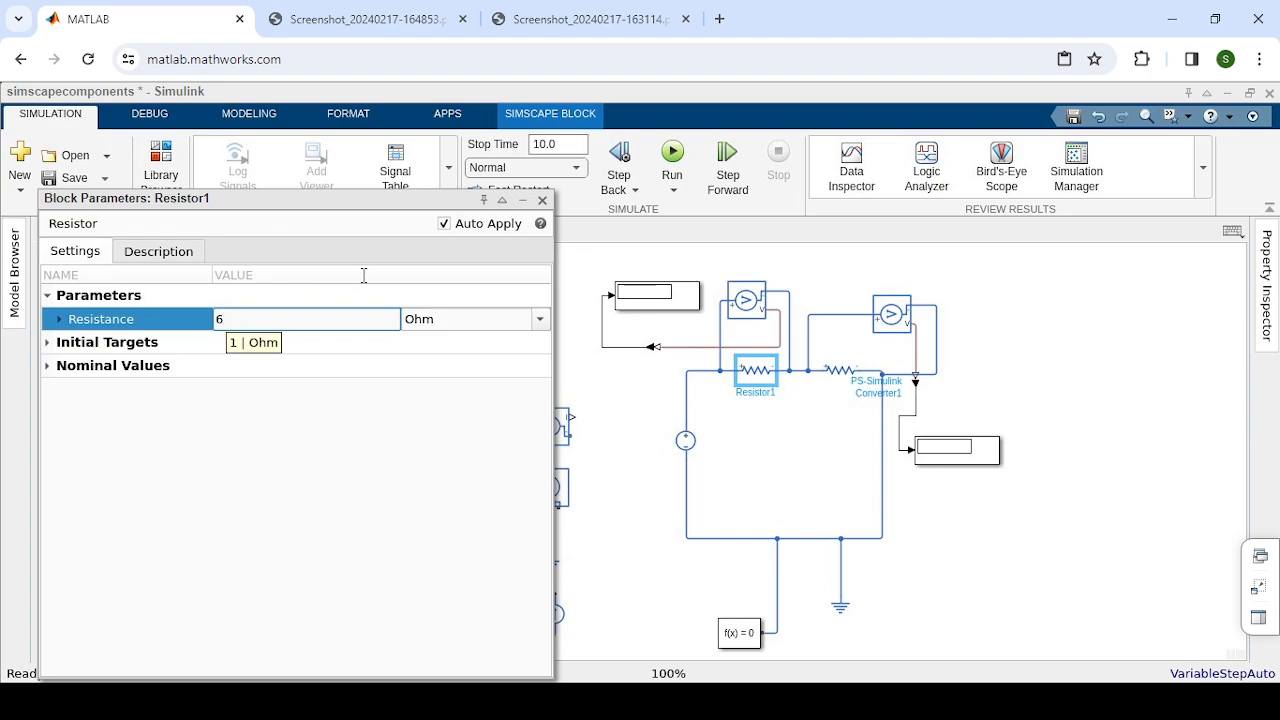
click(542, 203)
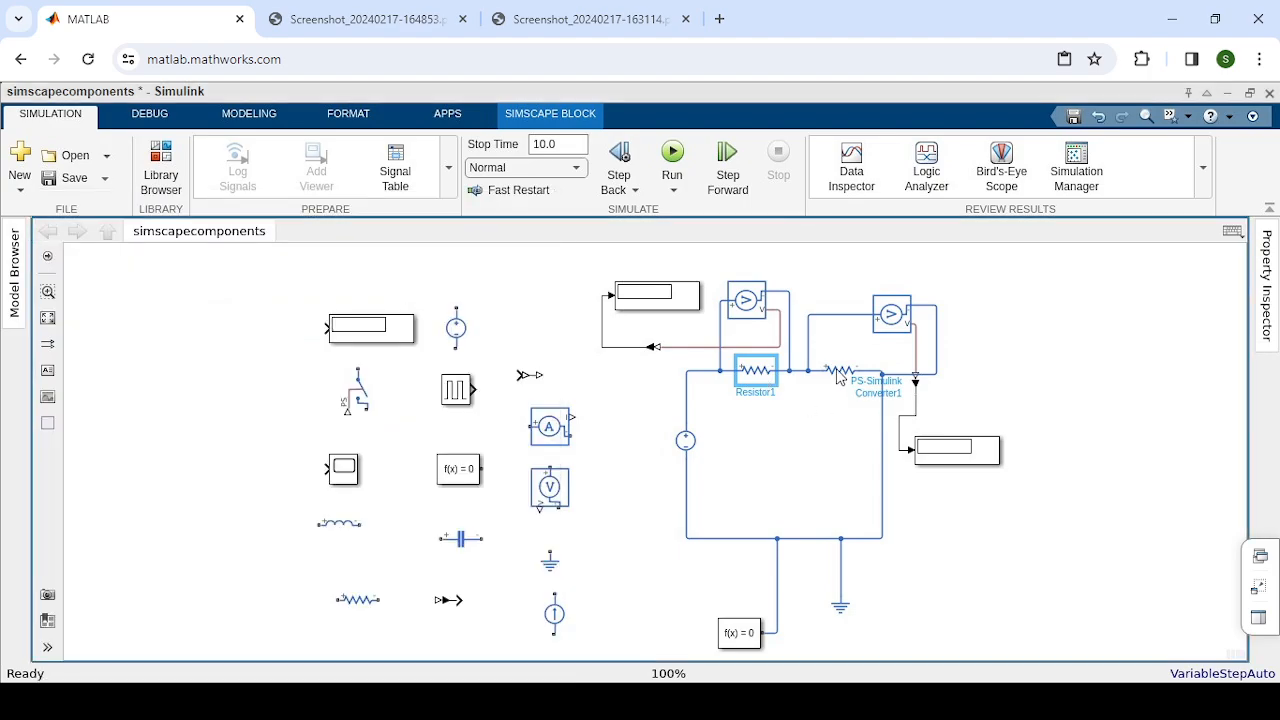
Set the resistance of the second resistor in the loop to 4 Ohm and close its block parameters
click(840, 373)
click(845, 375)
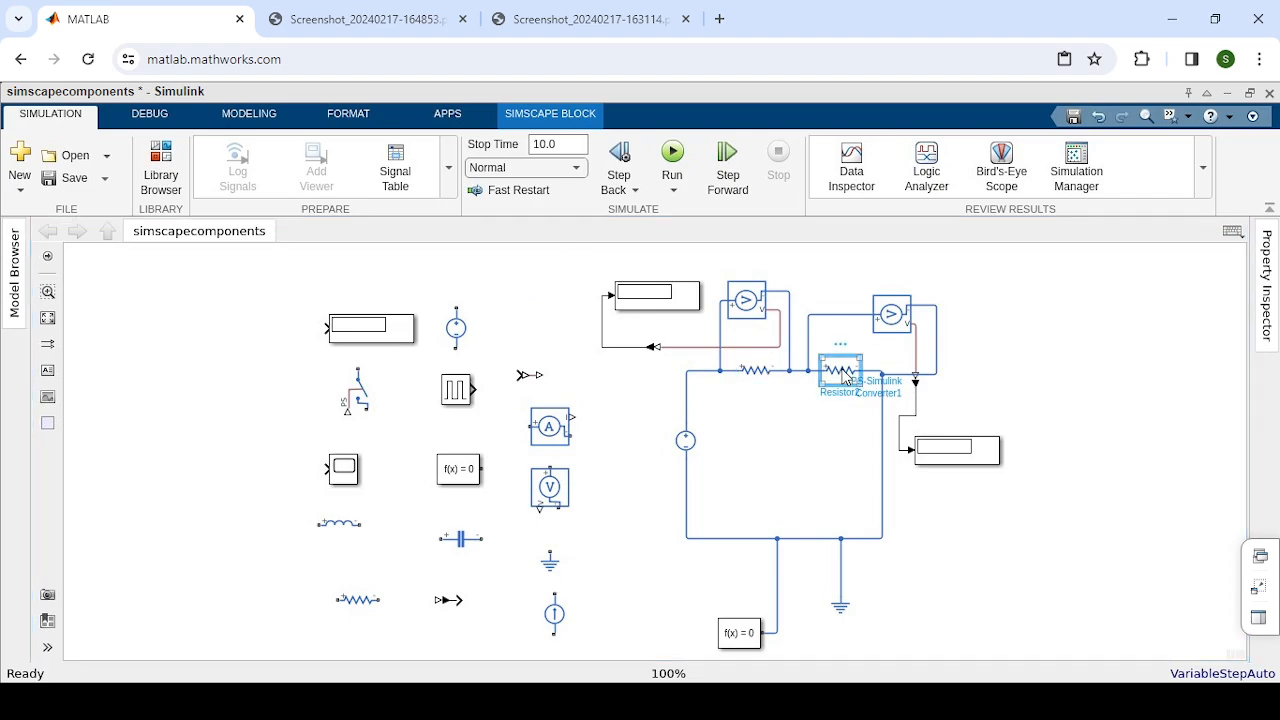
double_click(845, 375)
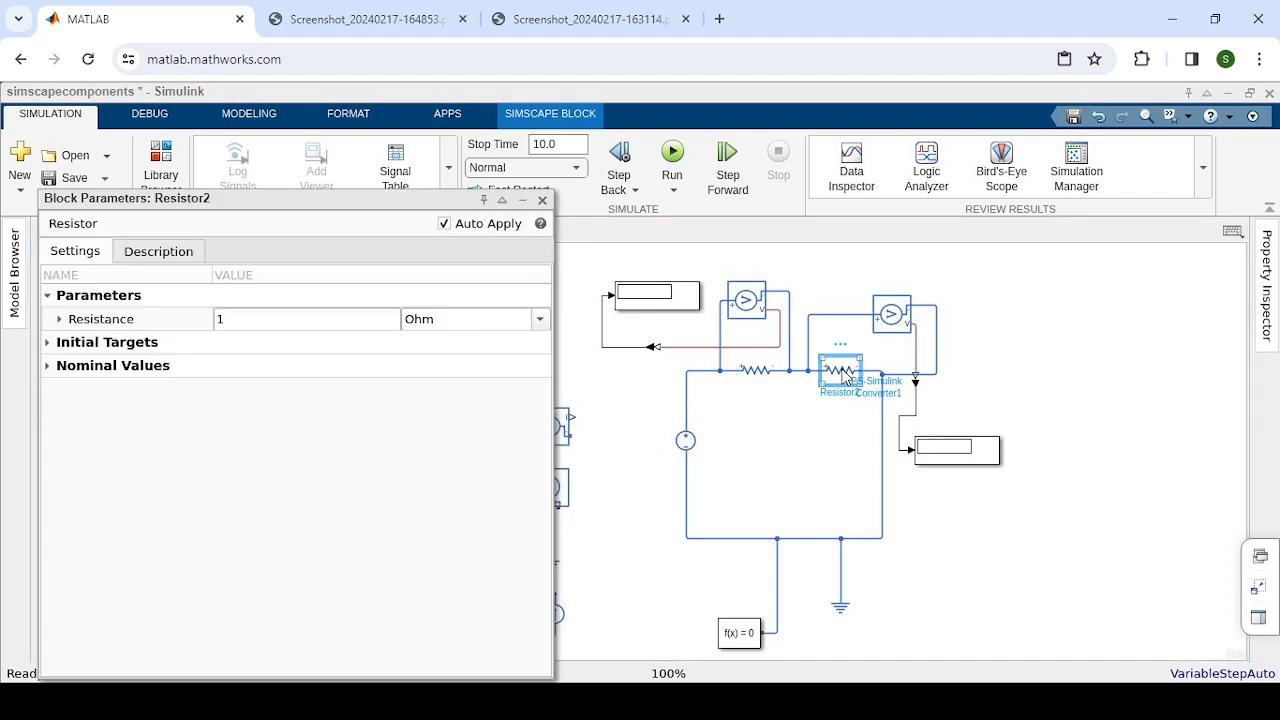
click(227, 318)
double_click(228, 322)
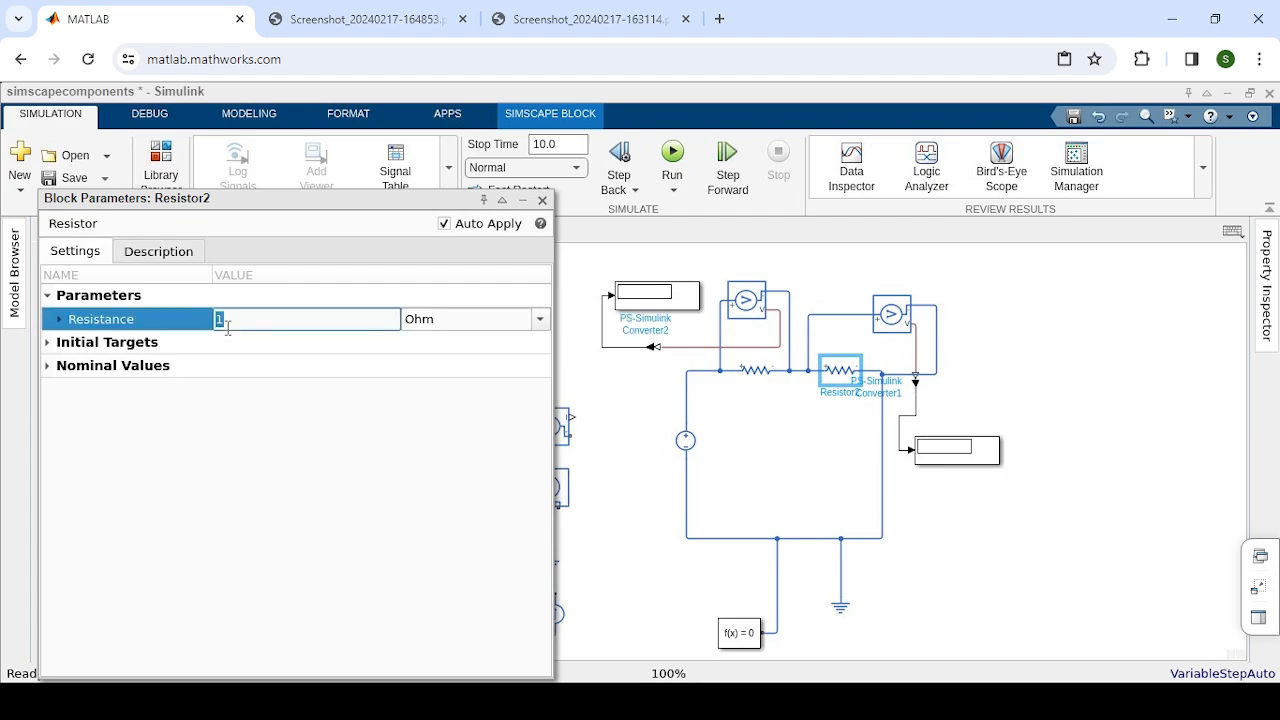
text(1)
key(BackSpace)
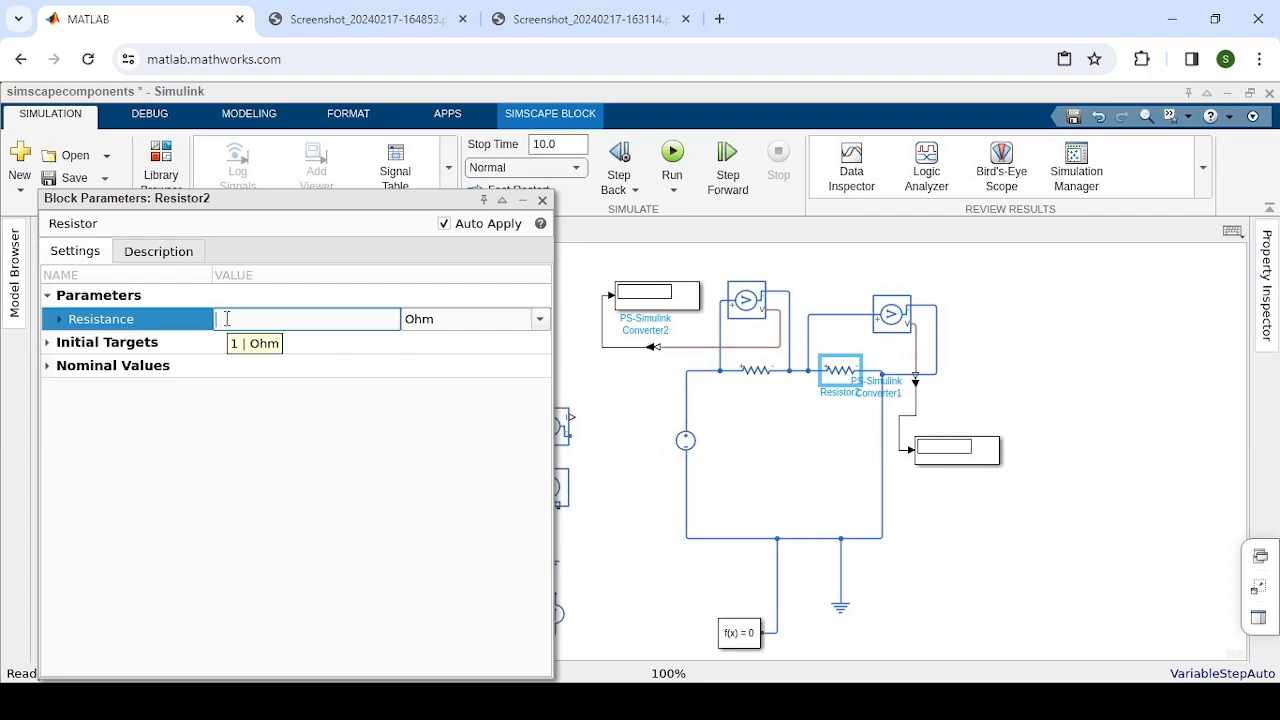
text(4)
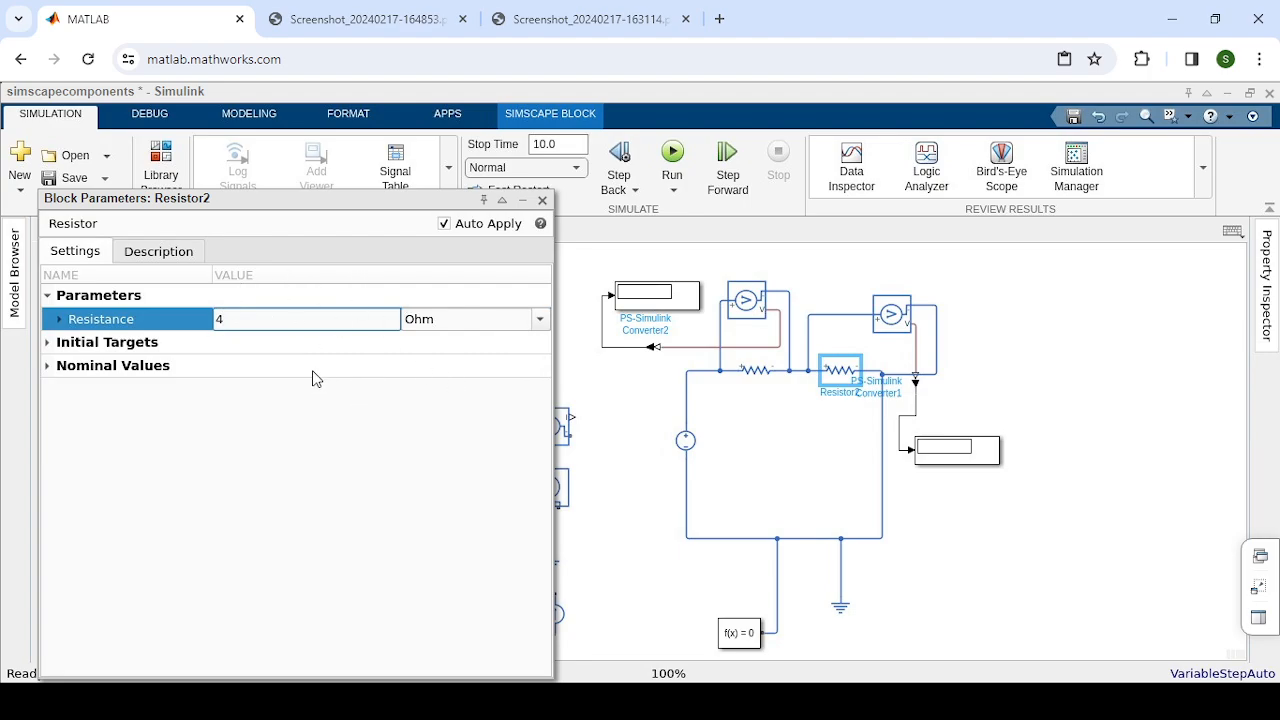
key(Return)
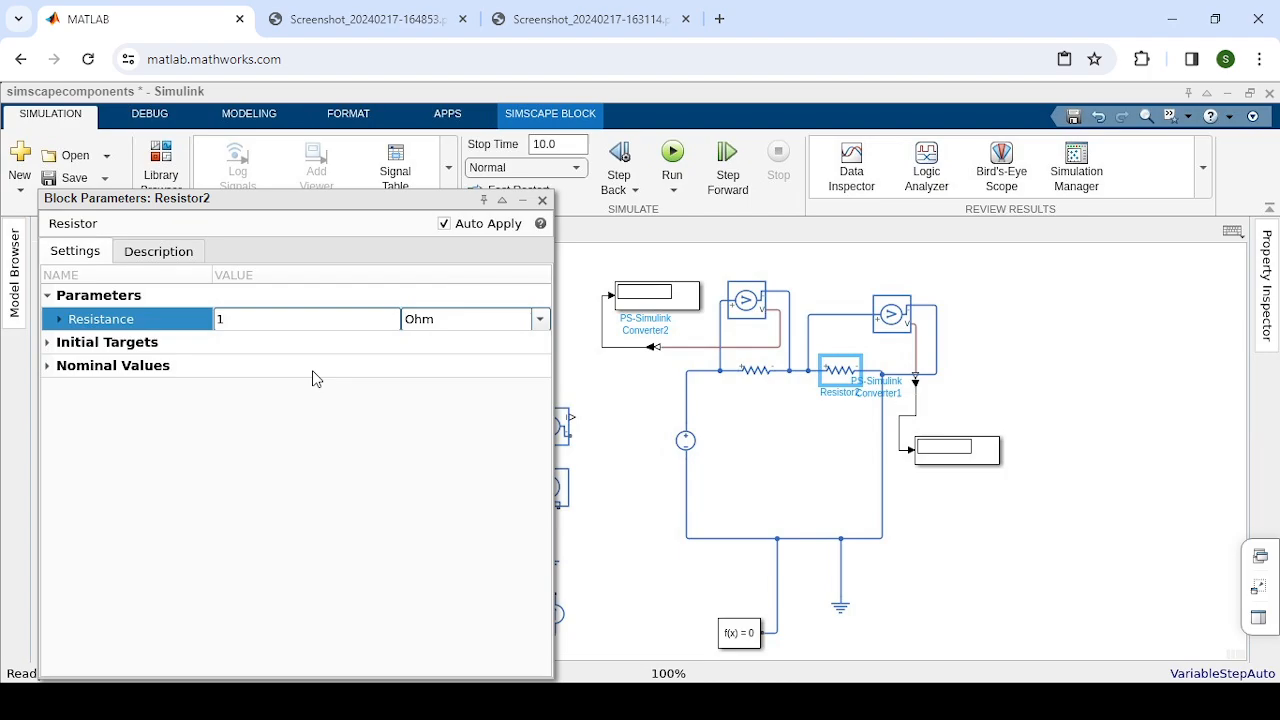
click(543, 201)
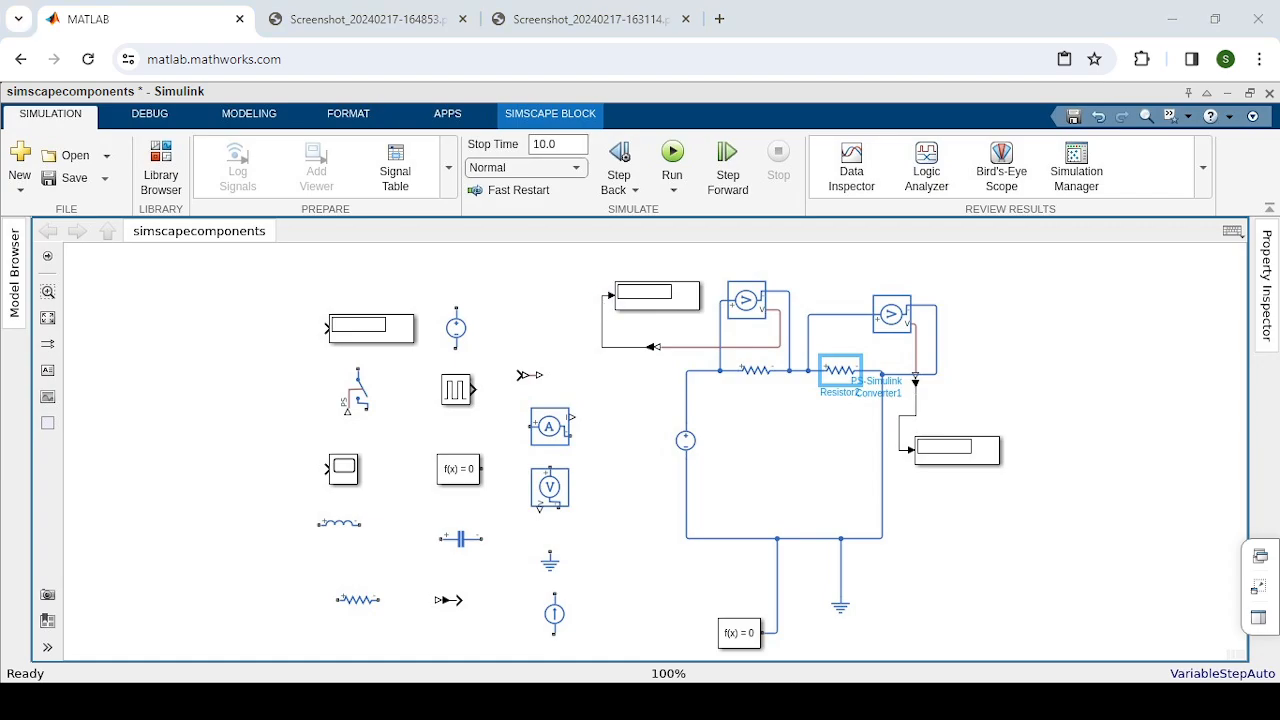
Save the simscapecomponents model and run the simulation with a stop time of 10.0
click(62, 178)
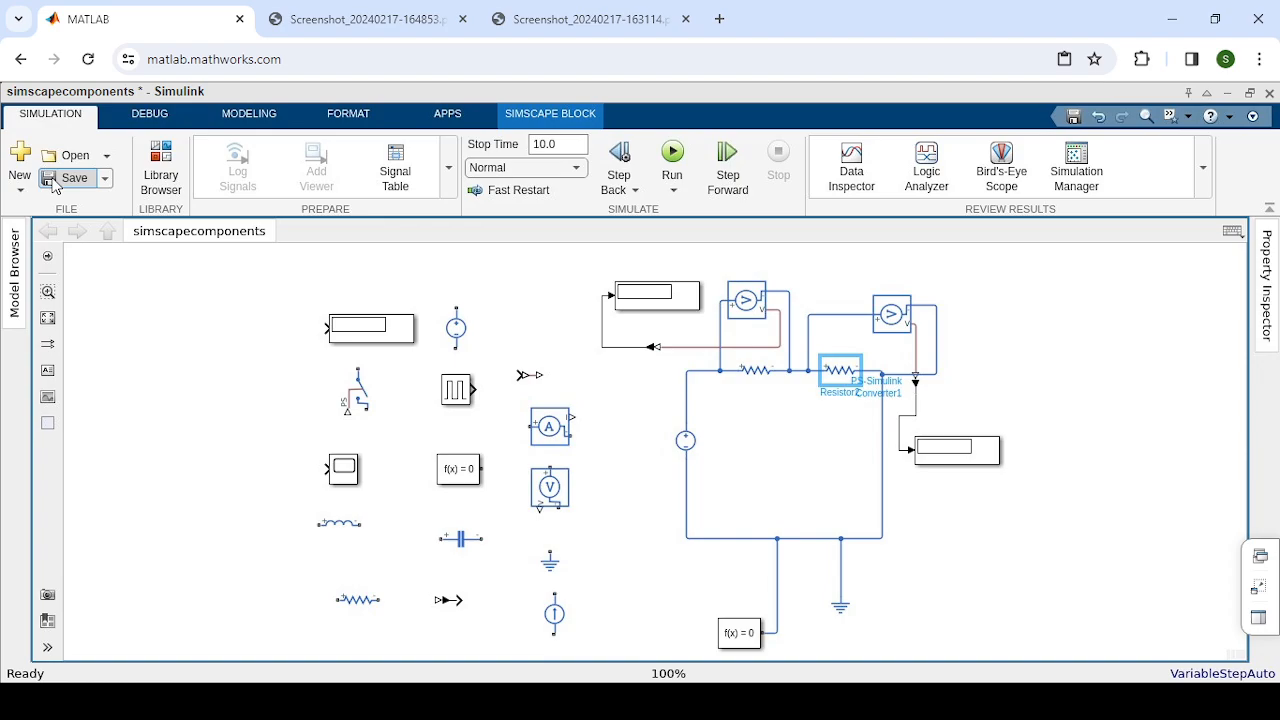
click(53, 183)
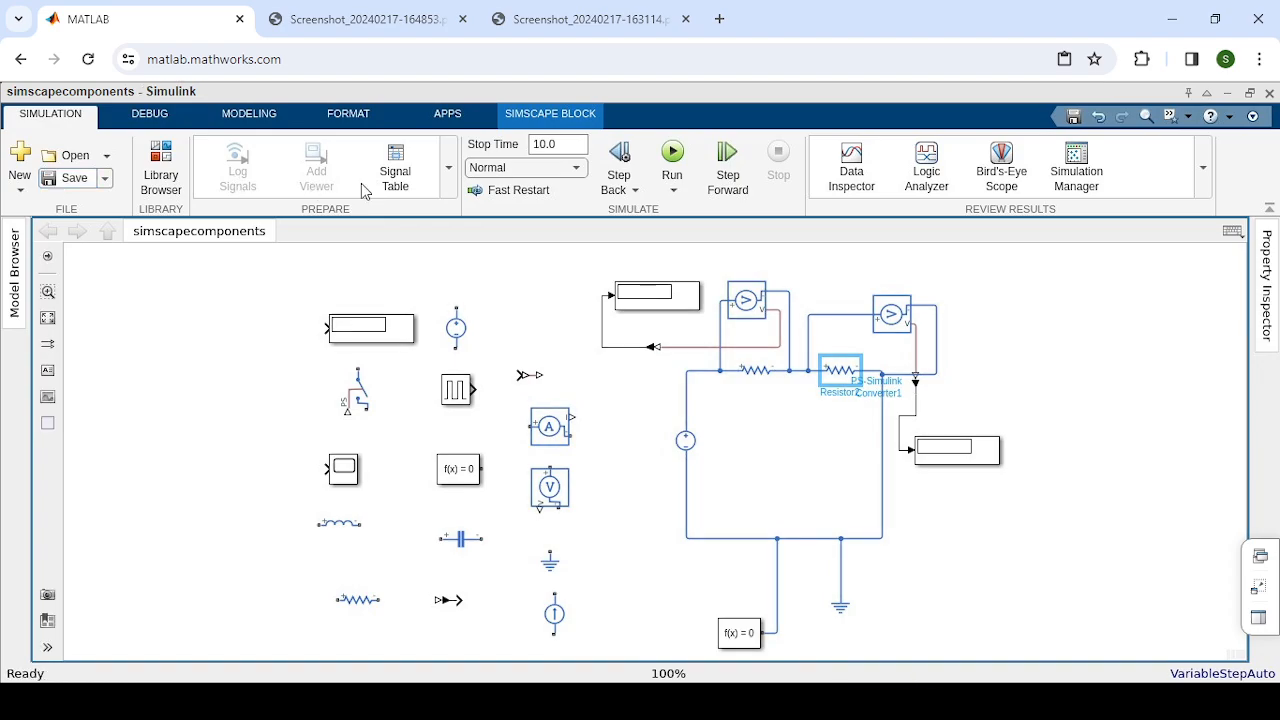
click(672, 154)
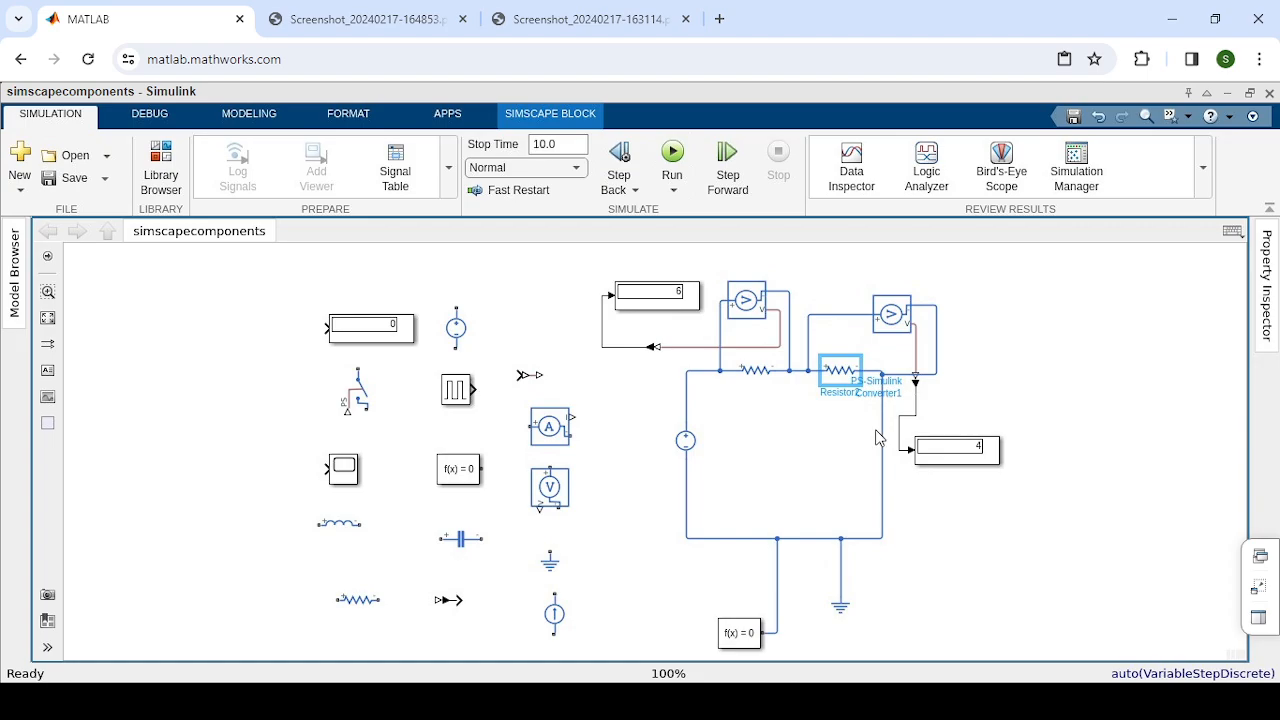
Consult the Example 8.12 circuit in the textbook screenshot and paste a copy of the Switch block above the loose DC voltage source
click(387, 9)
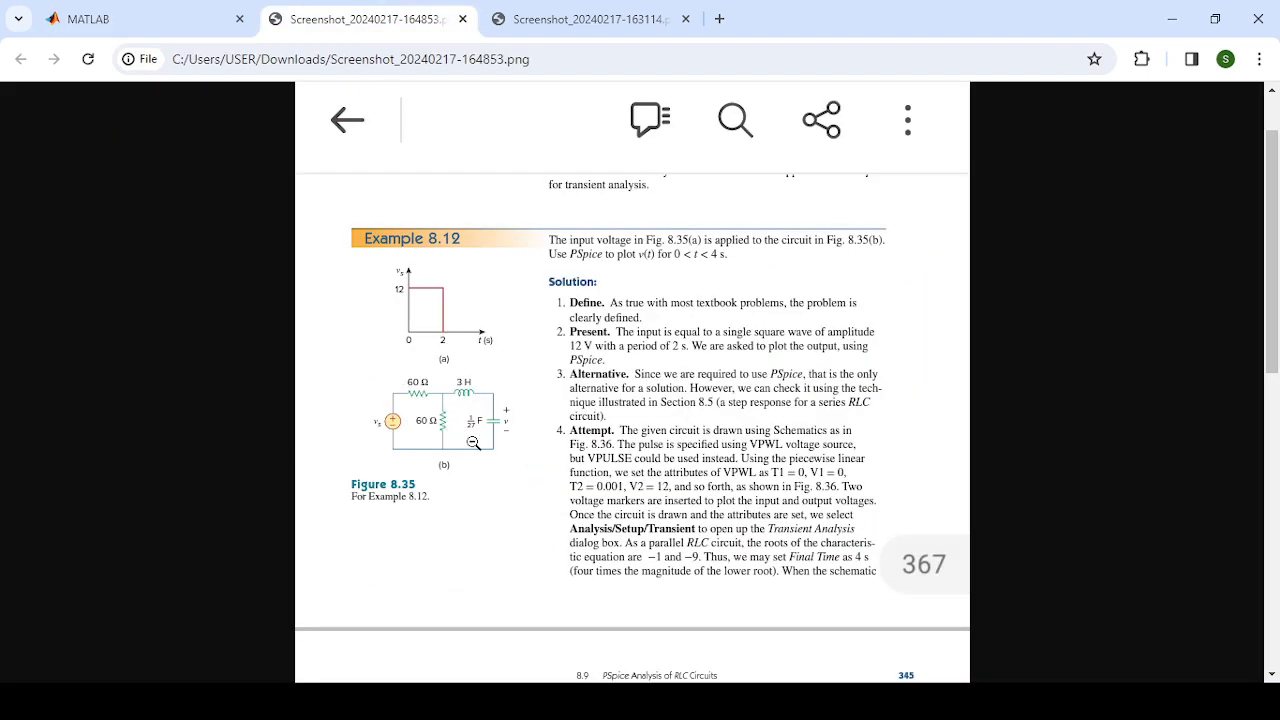
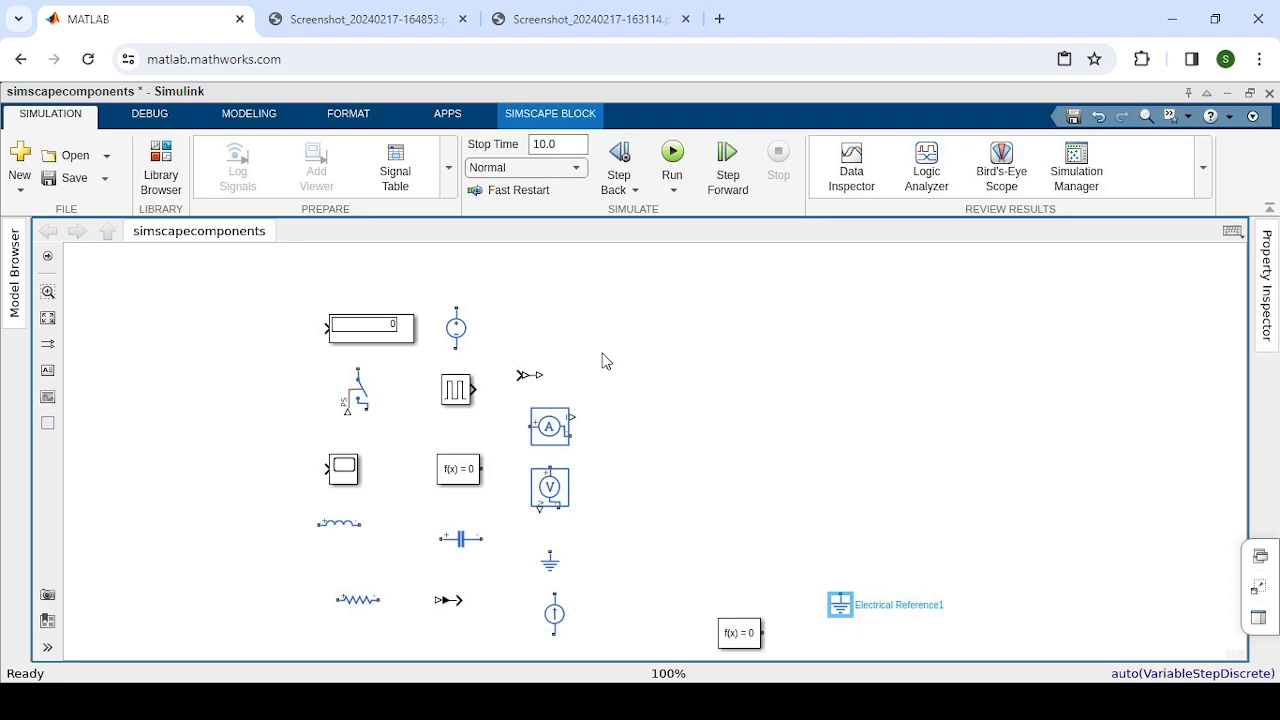
click(410, 20)
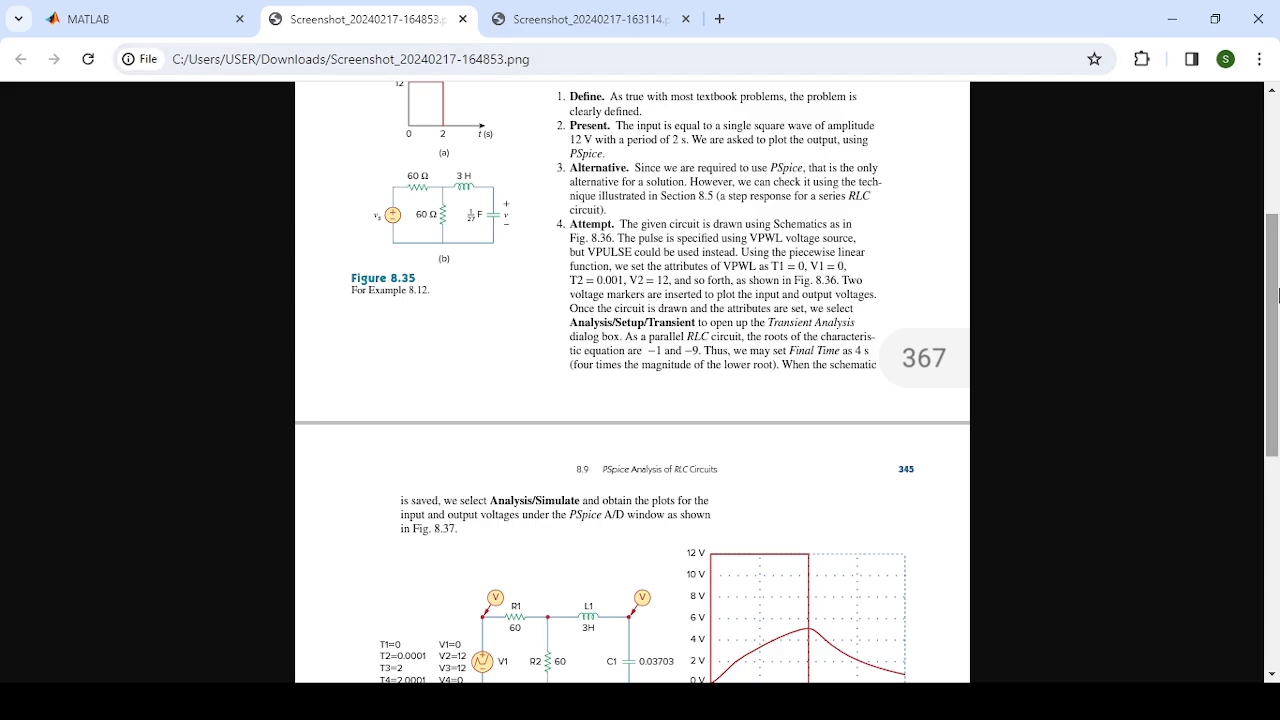
drag(1276, 298, 1273, 233)
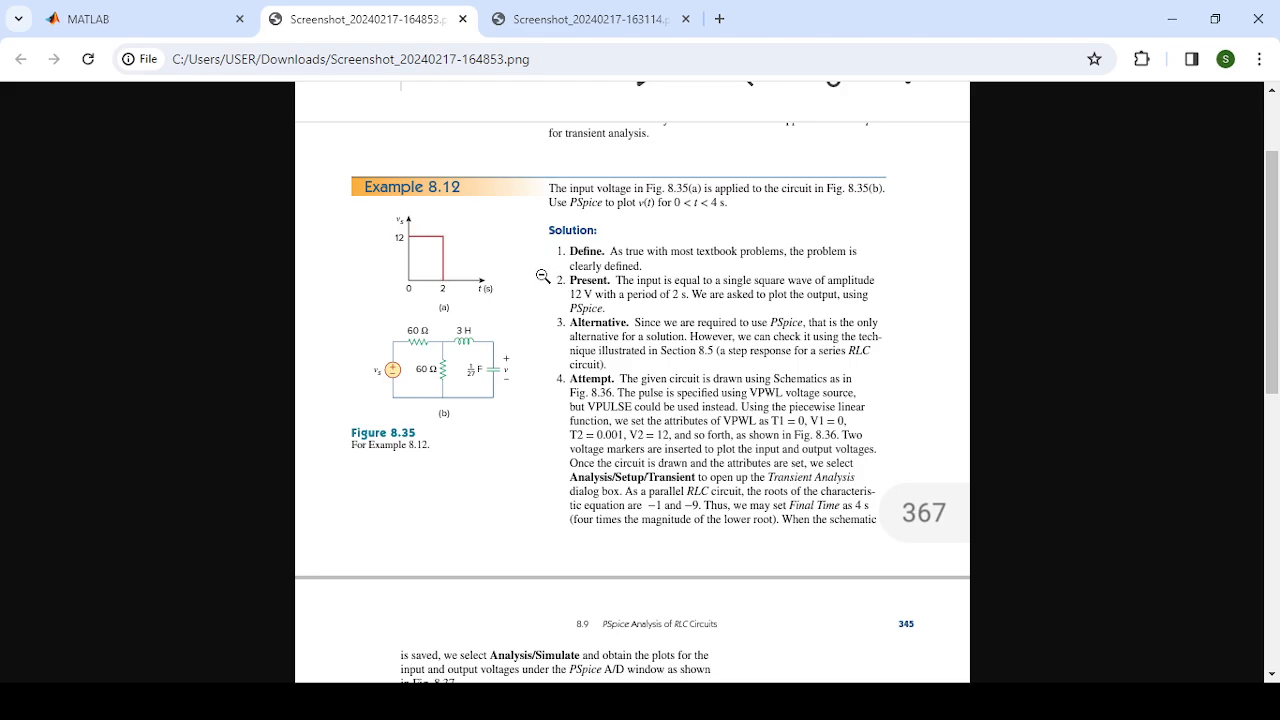
click(167, 12)
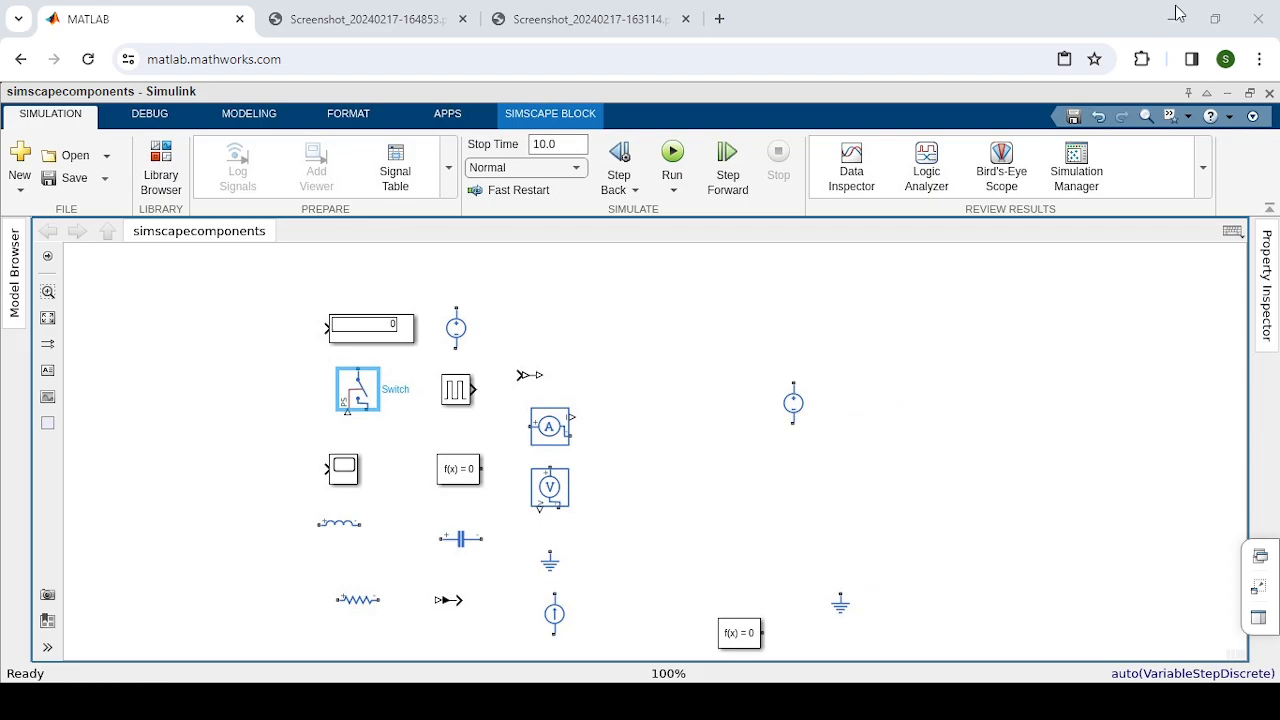
click(807, 325)
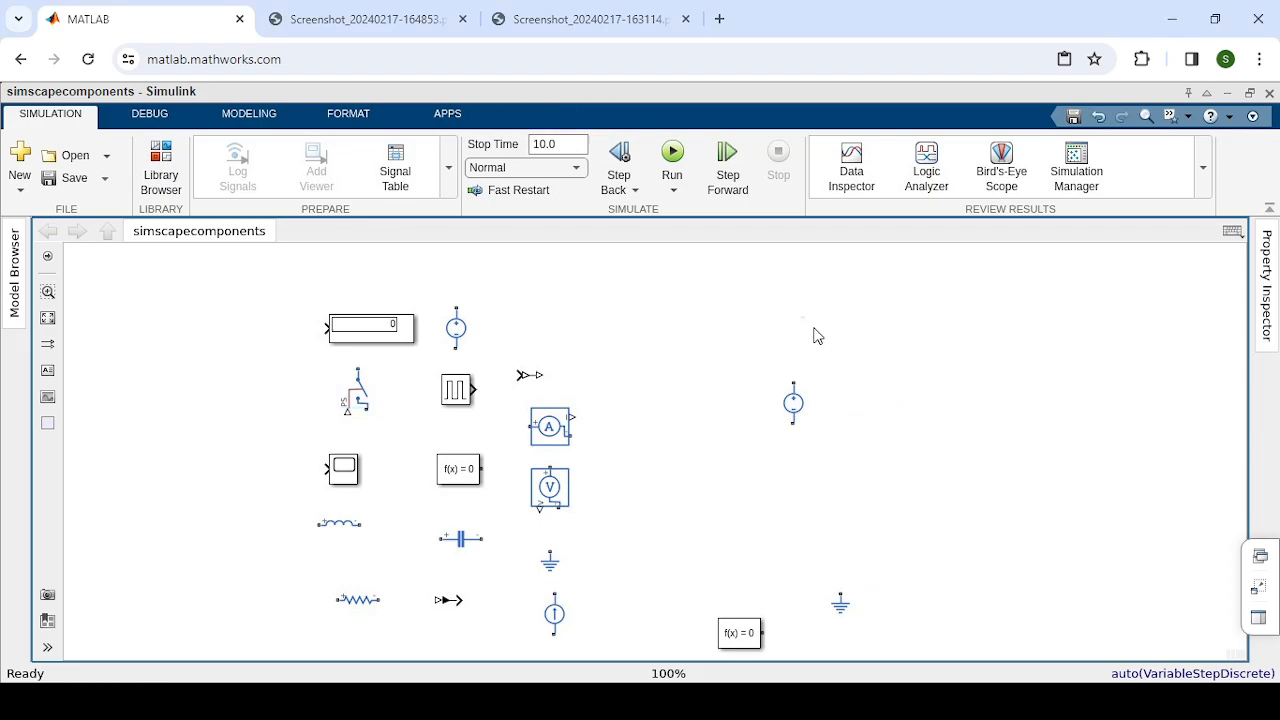
key(ctrl+v)
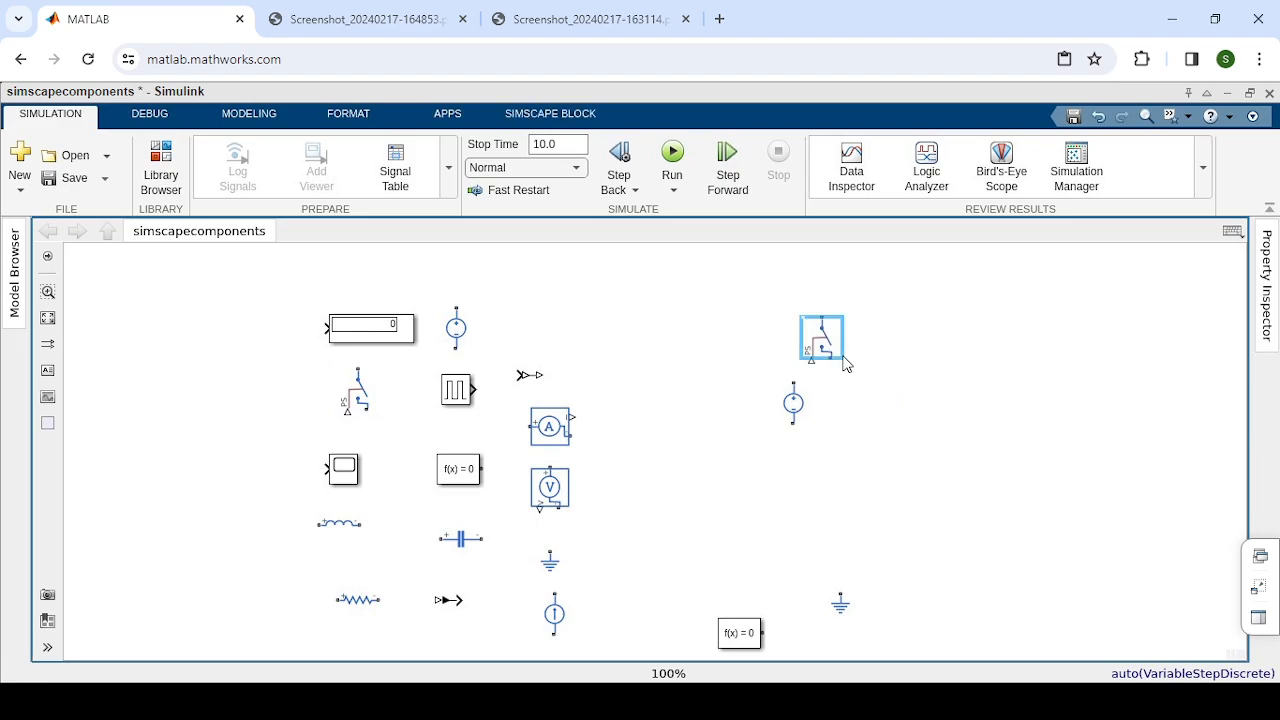
click(826, 347)
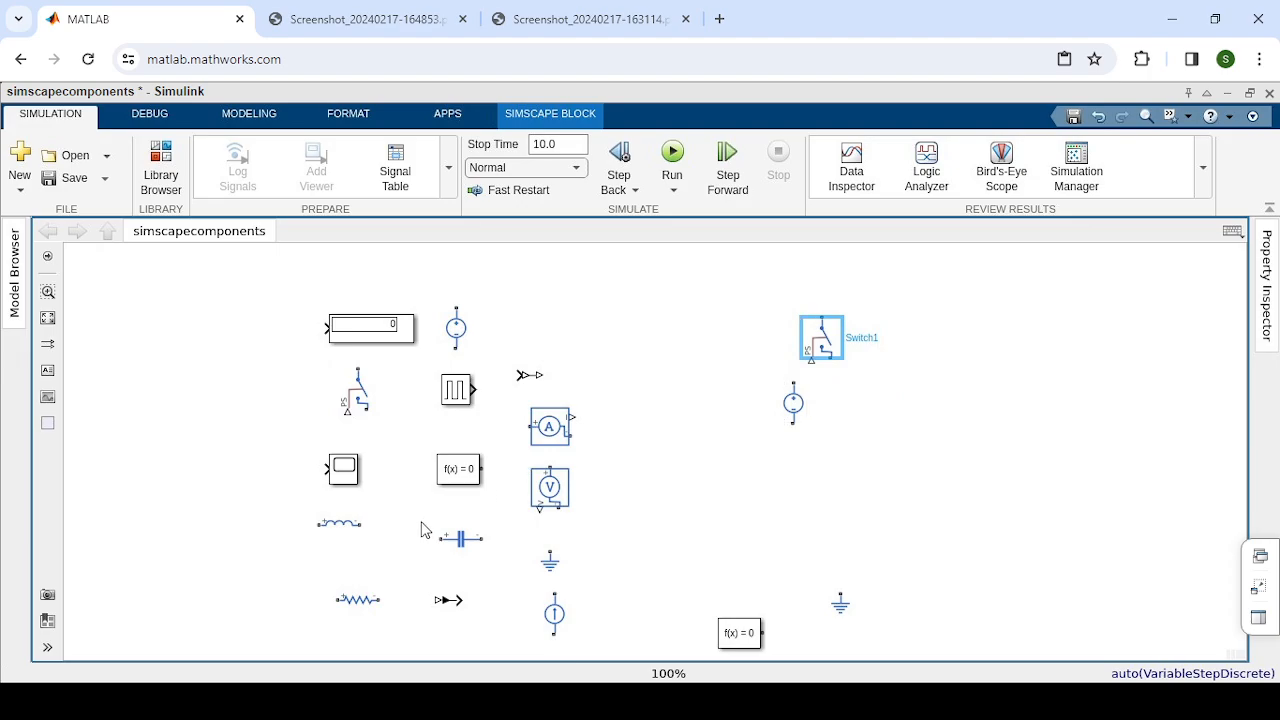
Recheck the Example 8.12 circuit figure and paste a copy of the Resistor block to the right of the new switch
click(365, 10)
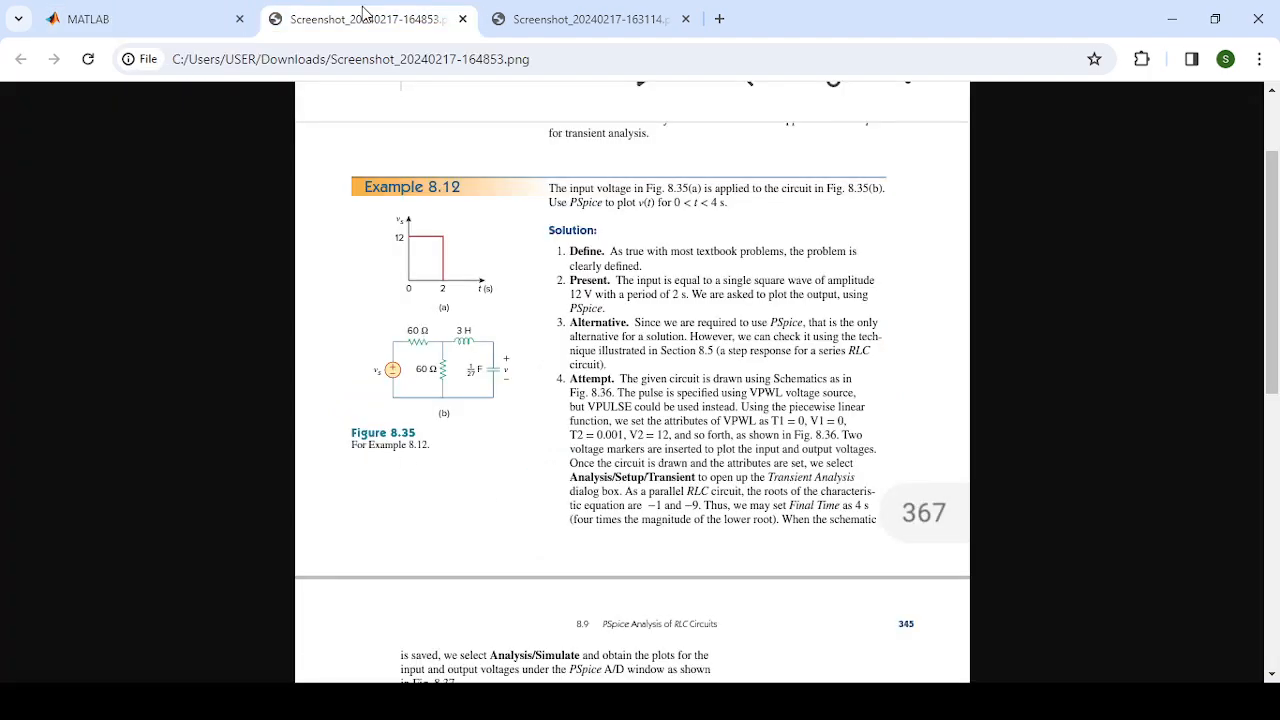
click(166, 21)
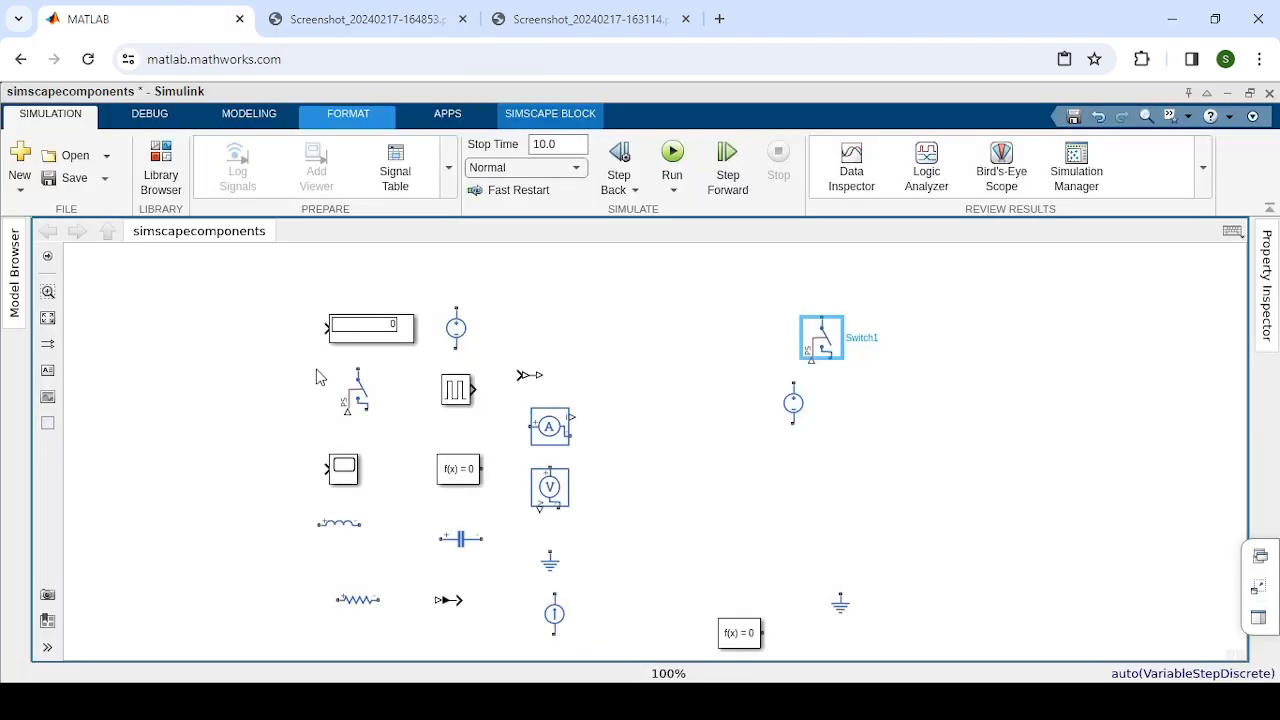
click(360, 601)
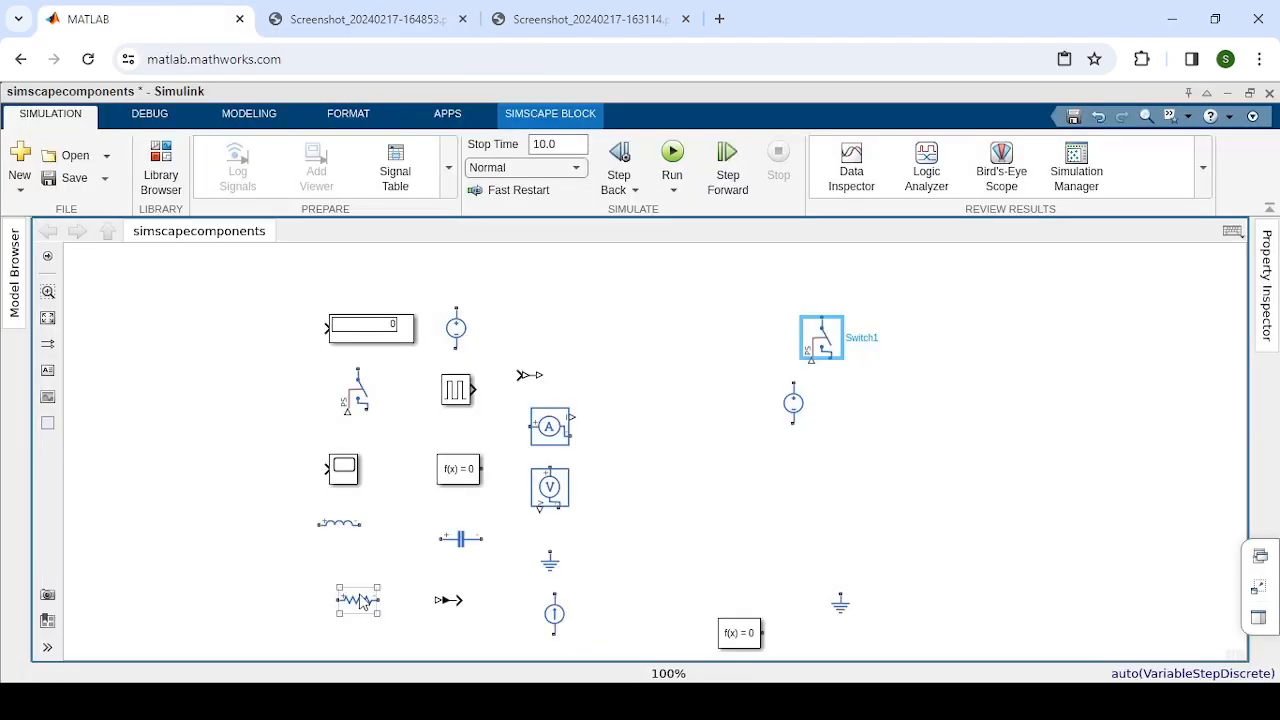
click(905, 342)
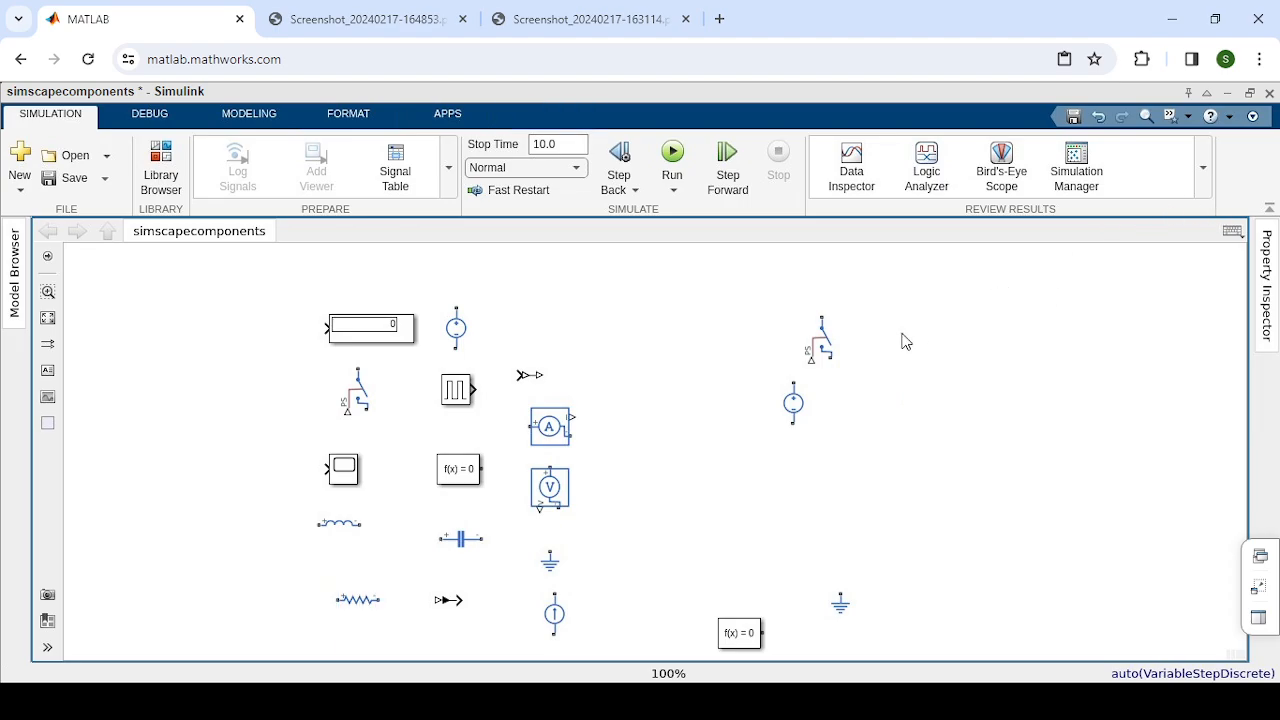
key(ctrl+v)
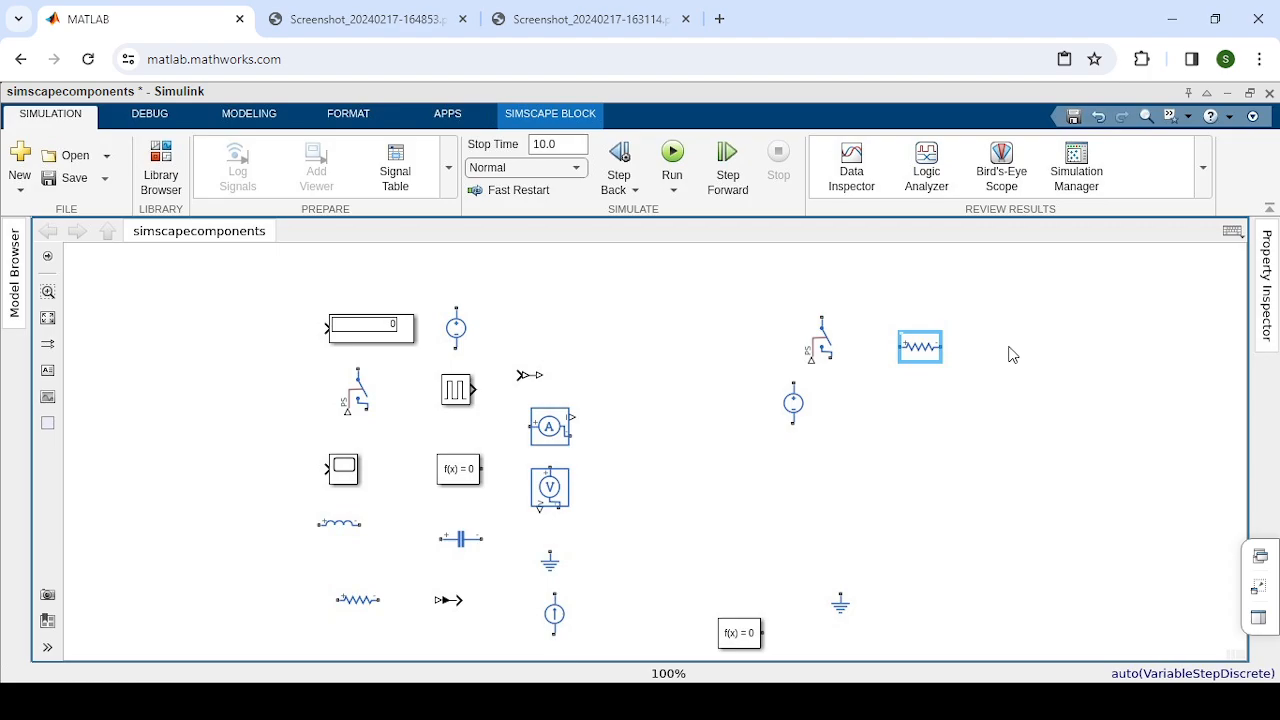
Paste a second resistor to the right of the first and nudge both slightly upward into a row beside the switch
key(ctrl+v)
key(Up)
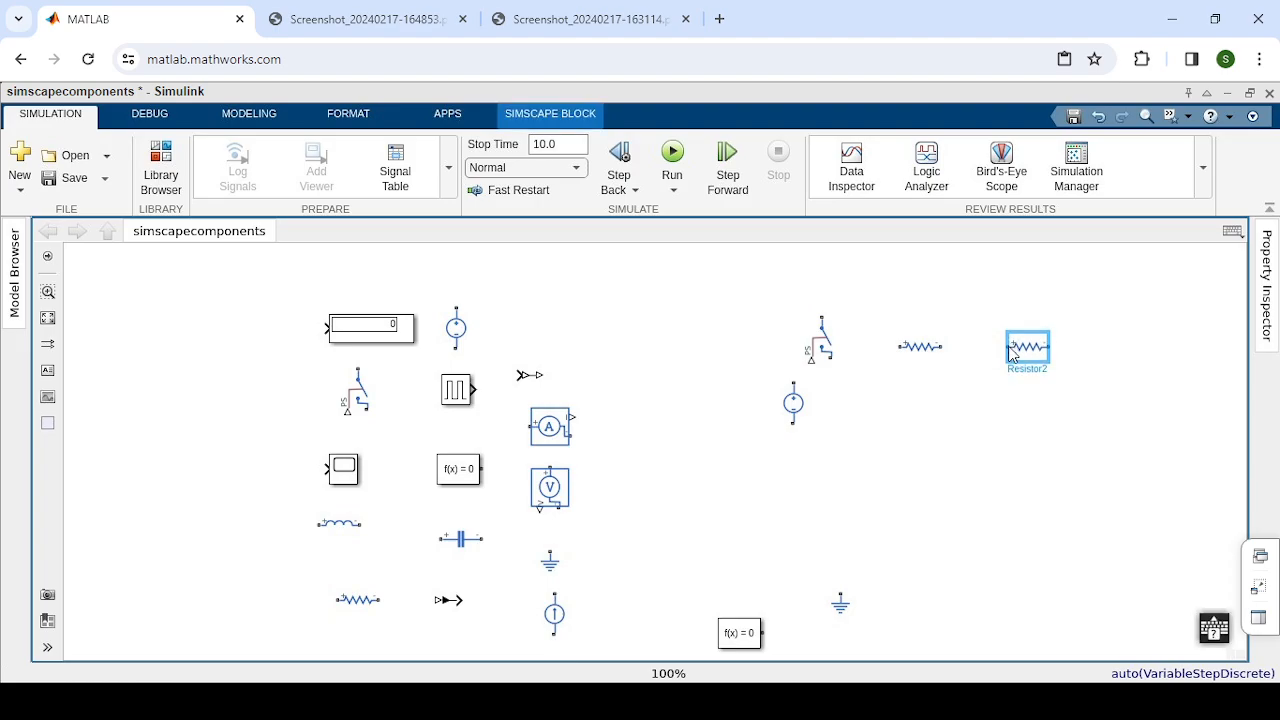
key(Up)
key(Up)
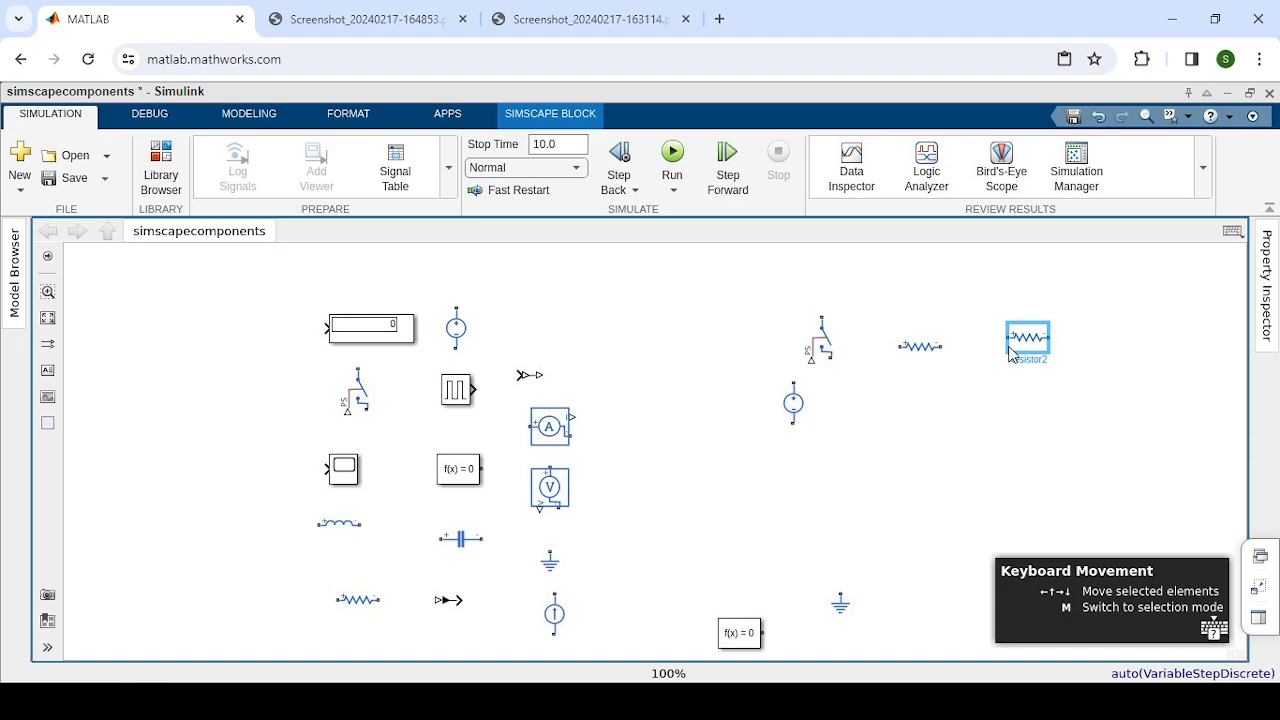
key(Down)
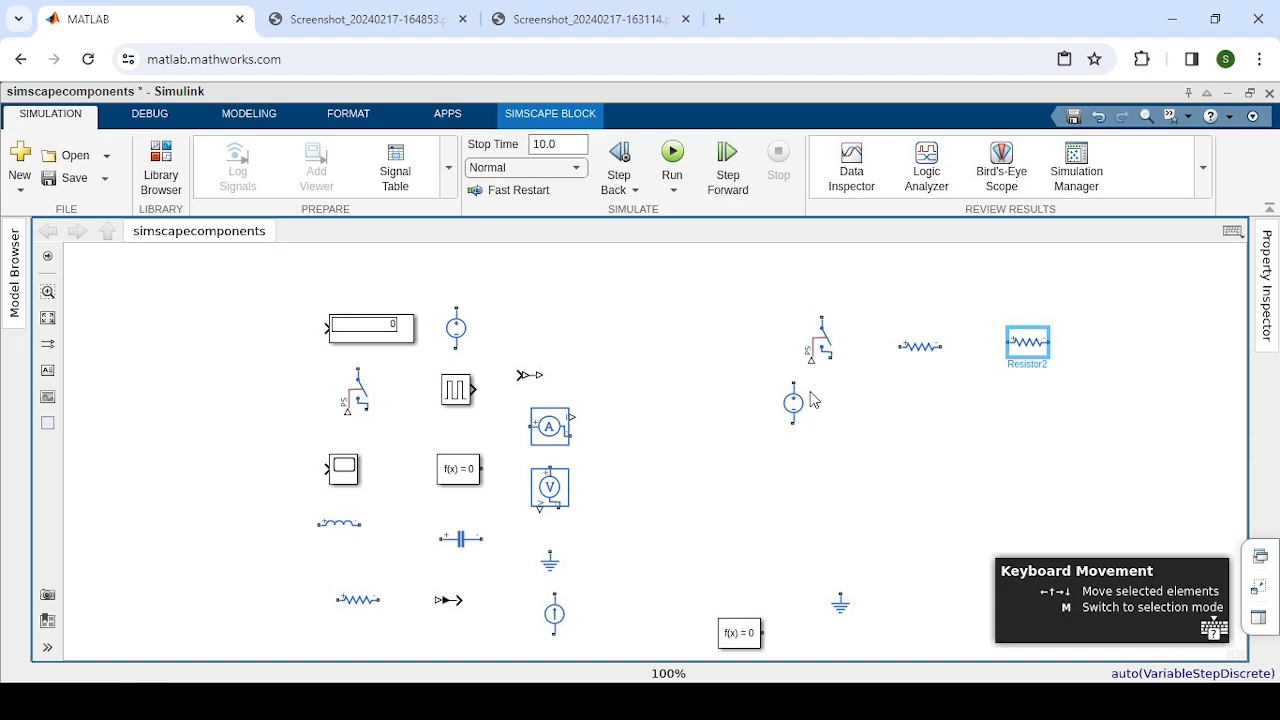
click(924, 350)
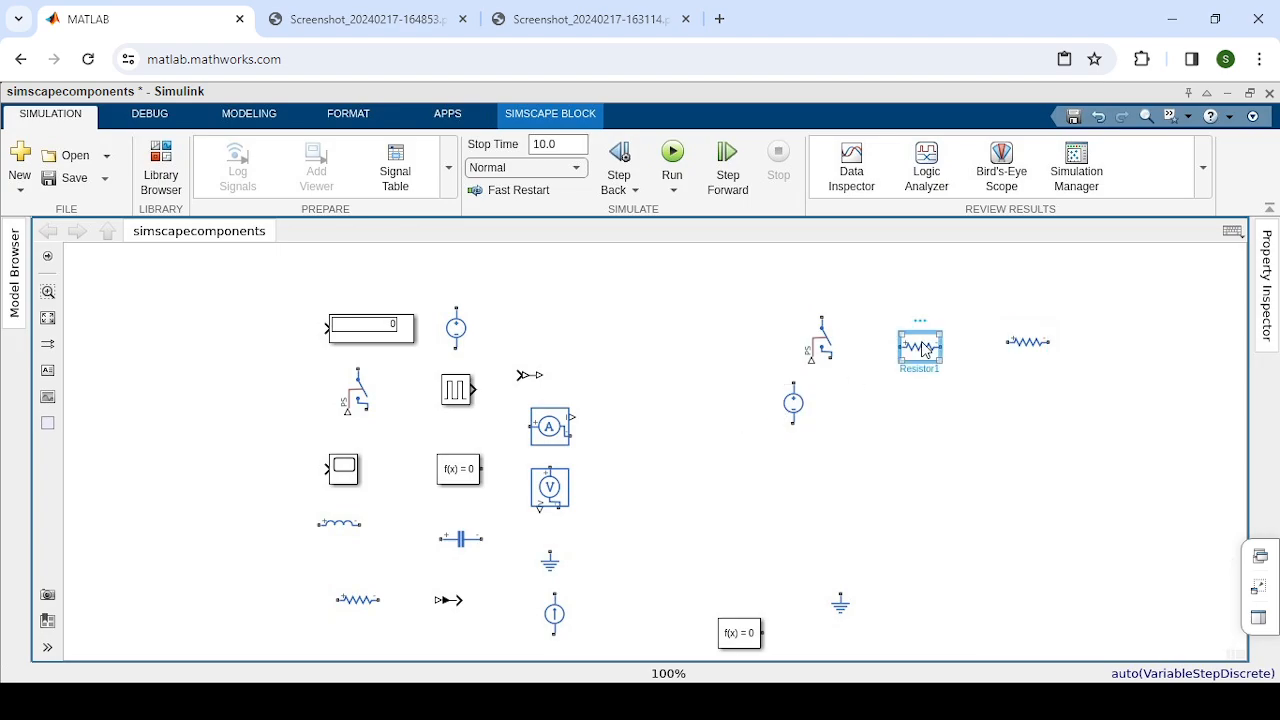
key(Up)
key(Up)
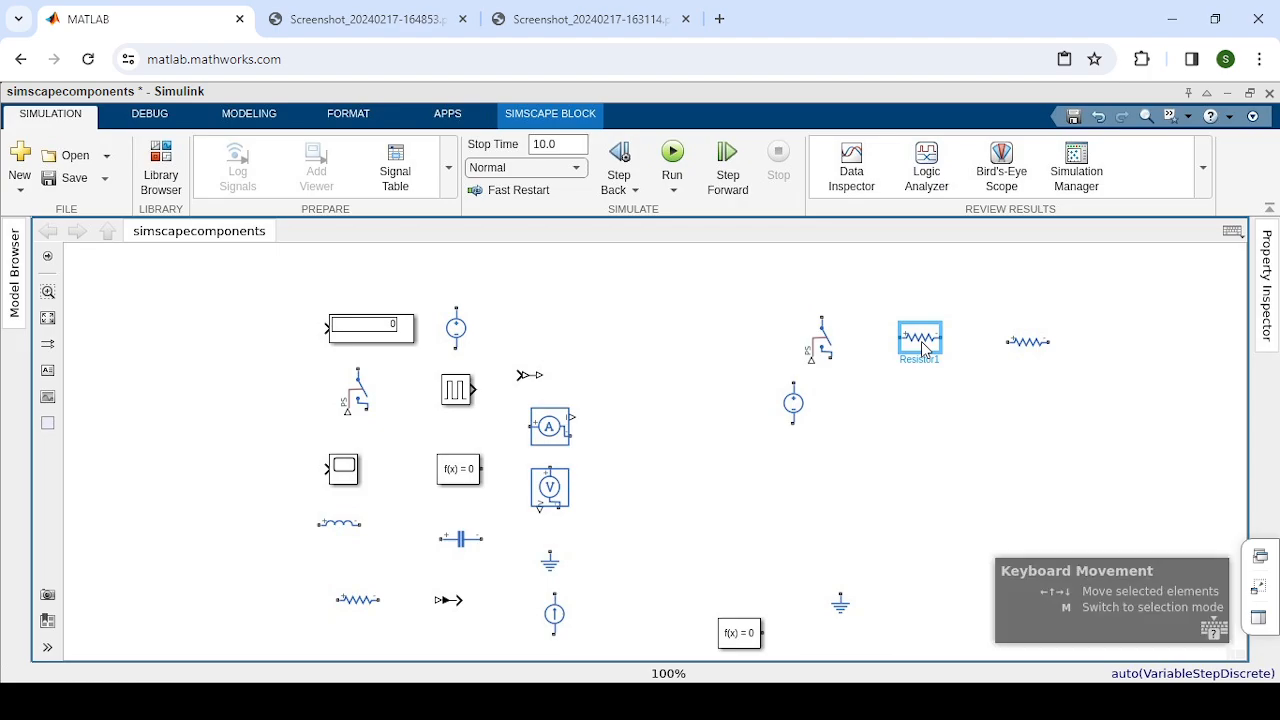
Move the new circuit's DC voltage source slightly right and well down, leaving a gap beneath the switch
click(798, 414)
key(Right)
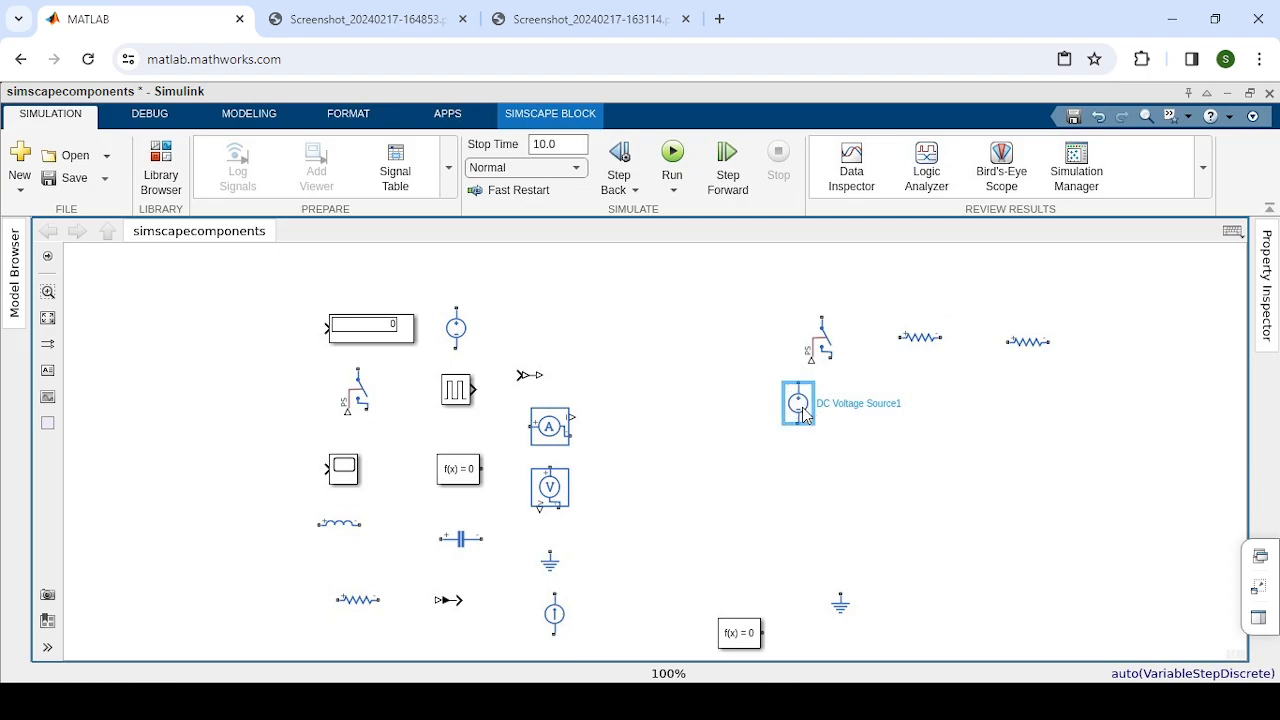
key(Right)
key(Right)
key(Right)
key(Down)
key(Down)
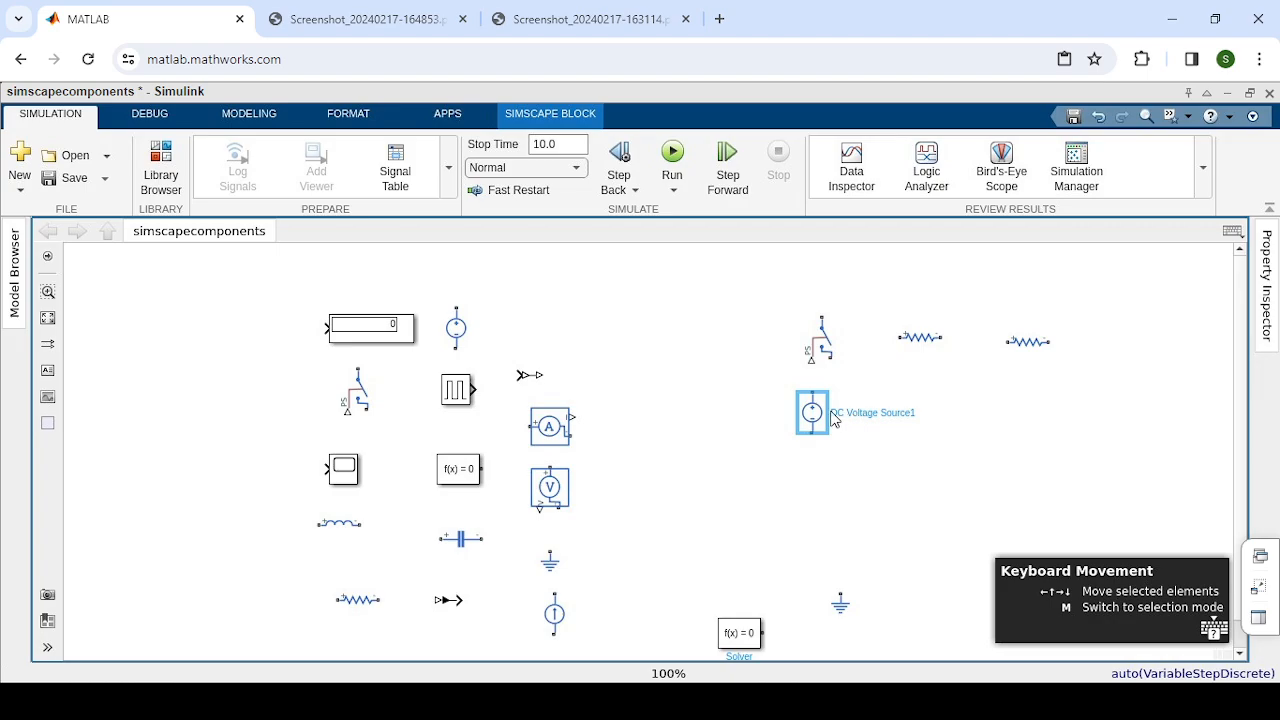
key(Down)
key(Down)
key(Down)
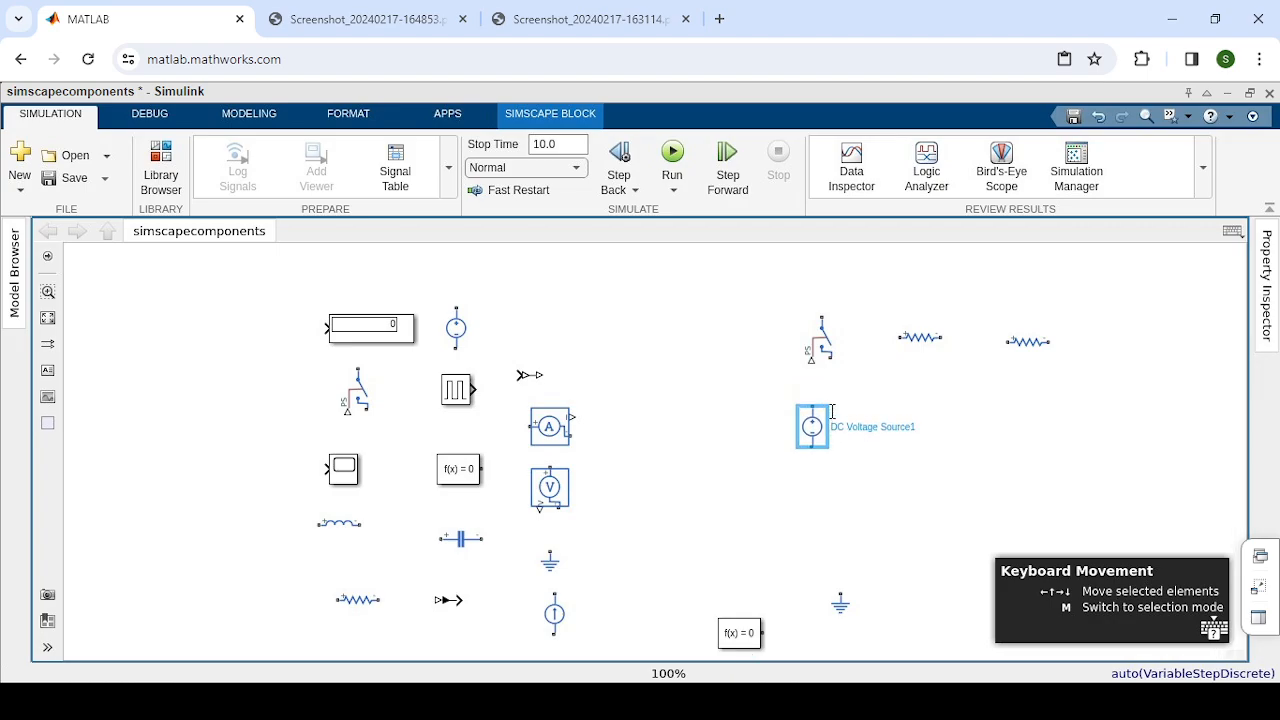
key(Down)
key(Down)
key(Down)
key(Down)
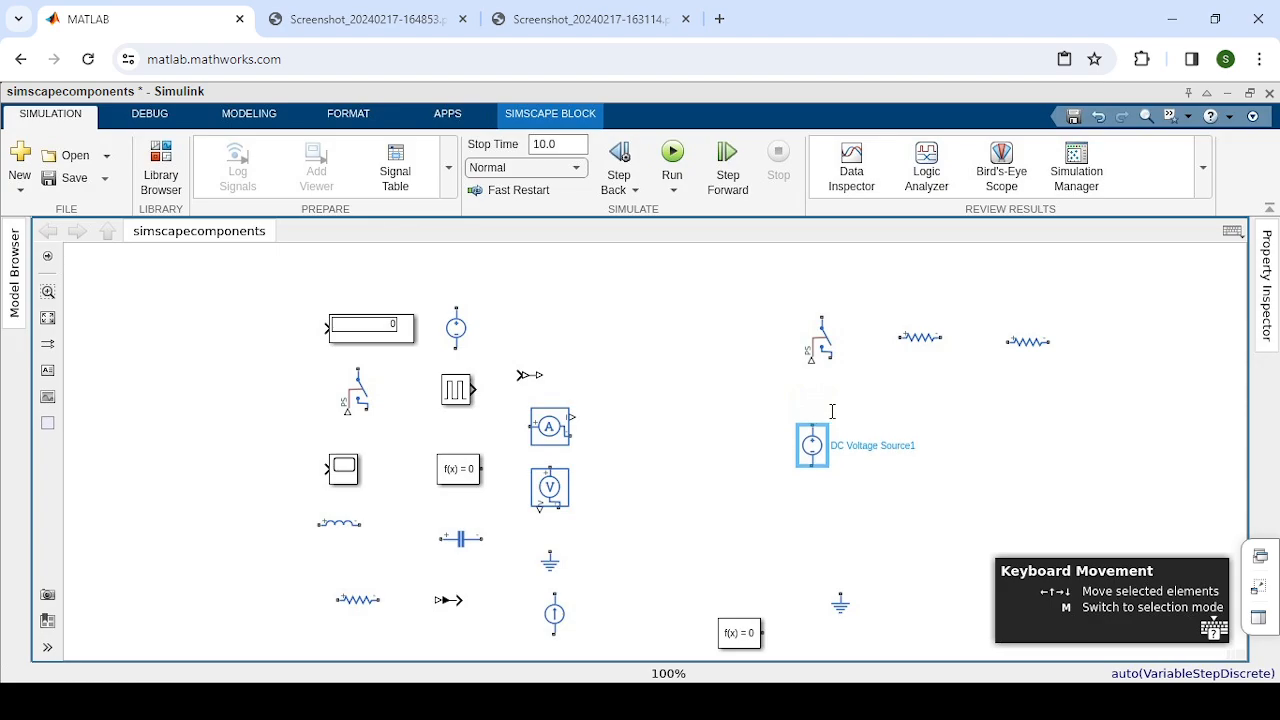
key(Down)
key(Down)
key(Down)
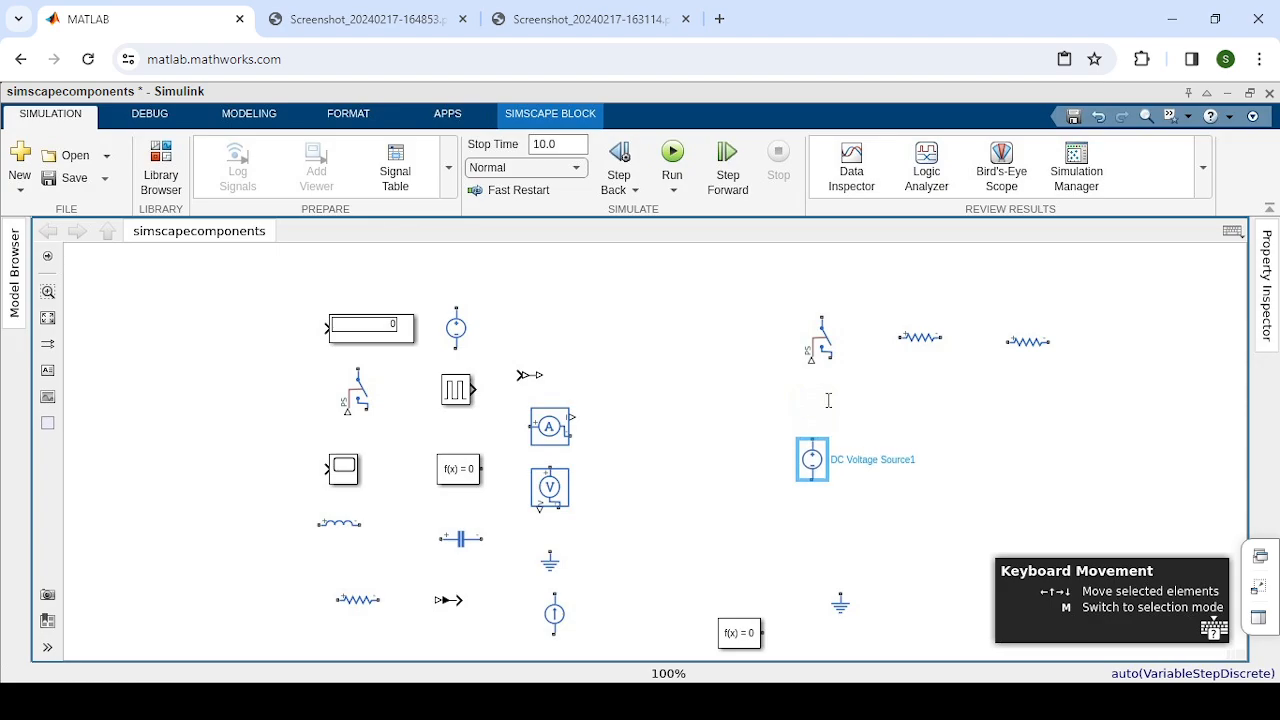
Move the new circuit's switch down and slightly left, placing it just above the DC voltage source
click(818, 356)
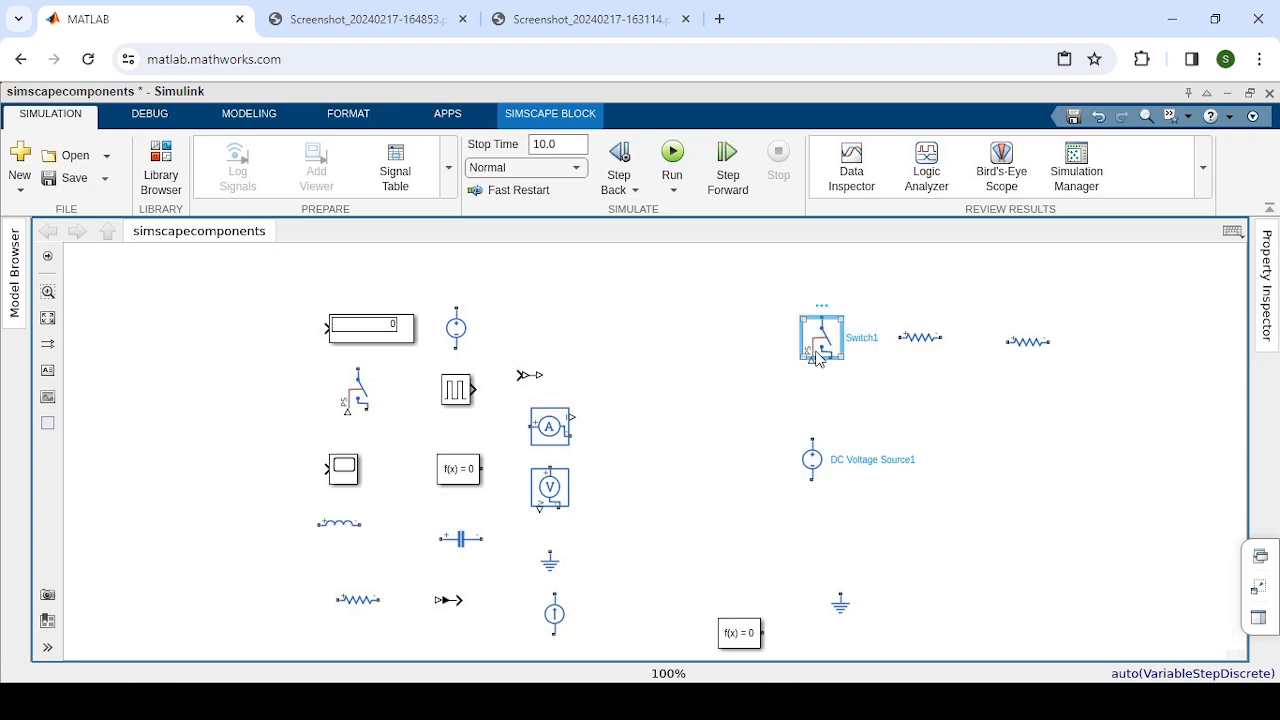
key(Down)
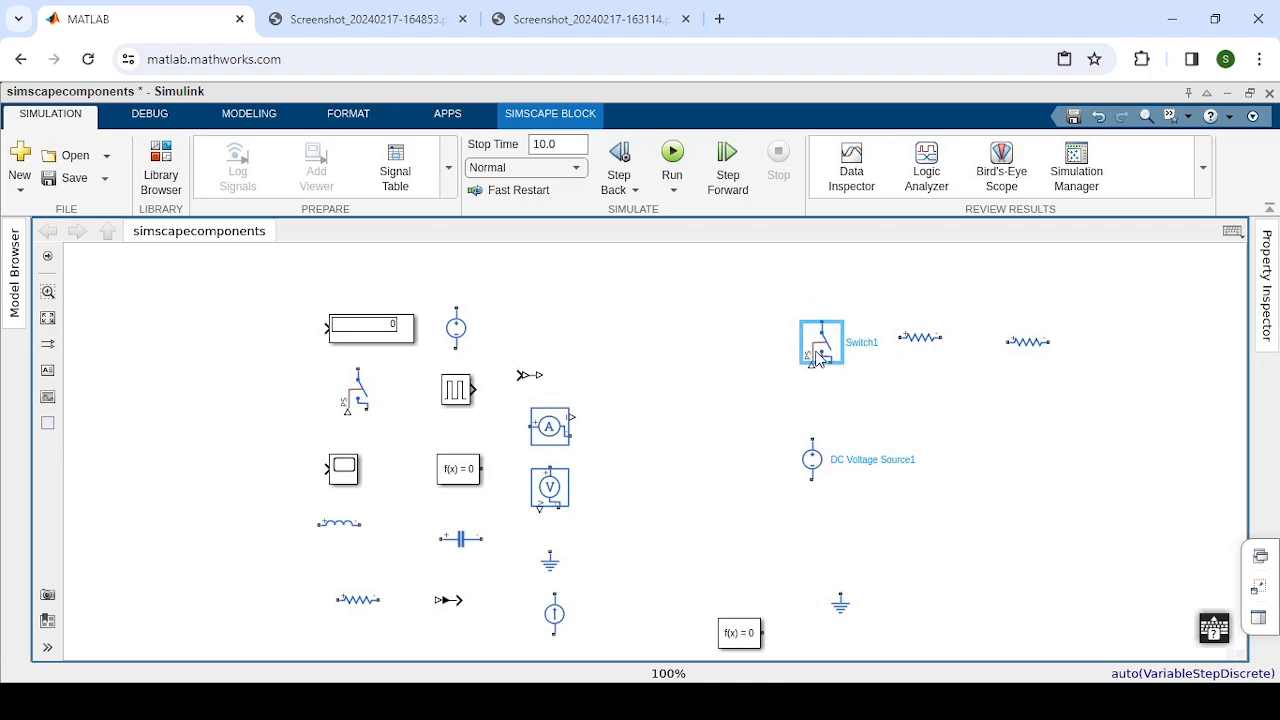
key(Down)
key(Down)
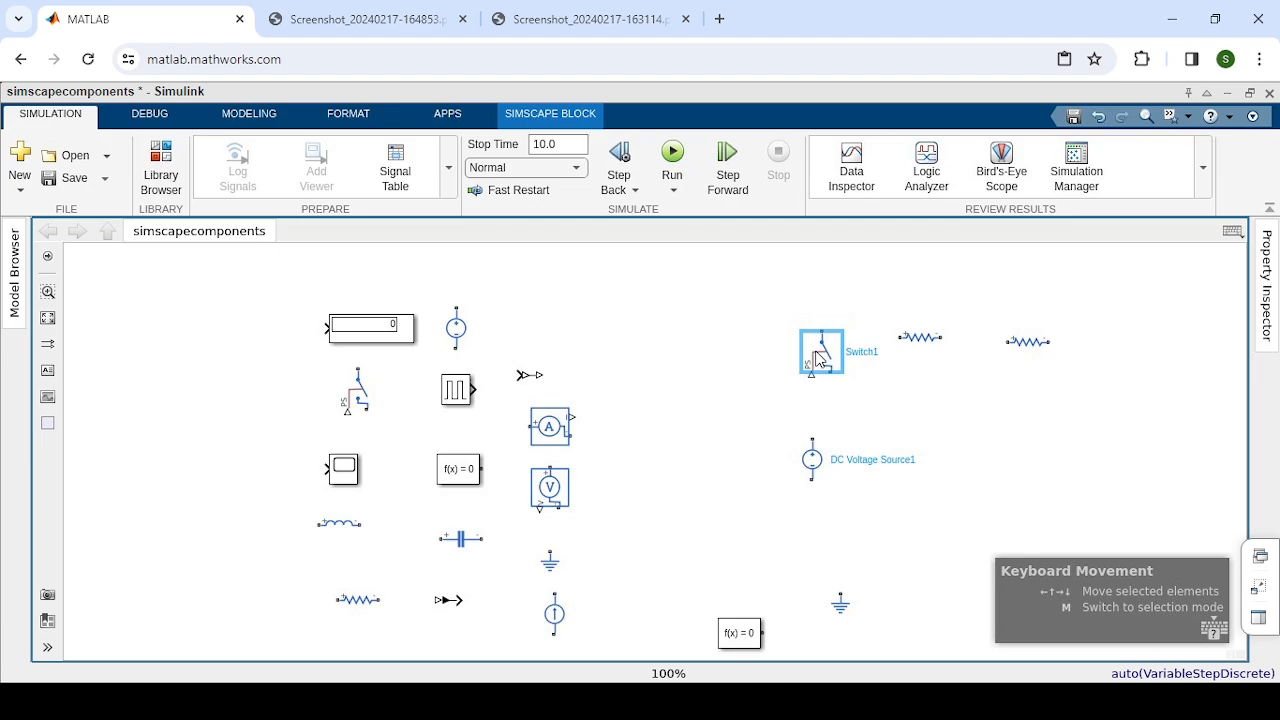
key(Down)
key(Down)
key(Down)
key(Down)
key(Down)
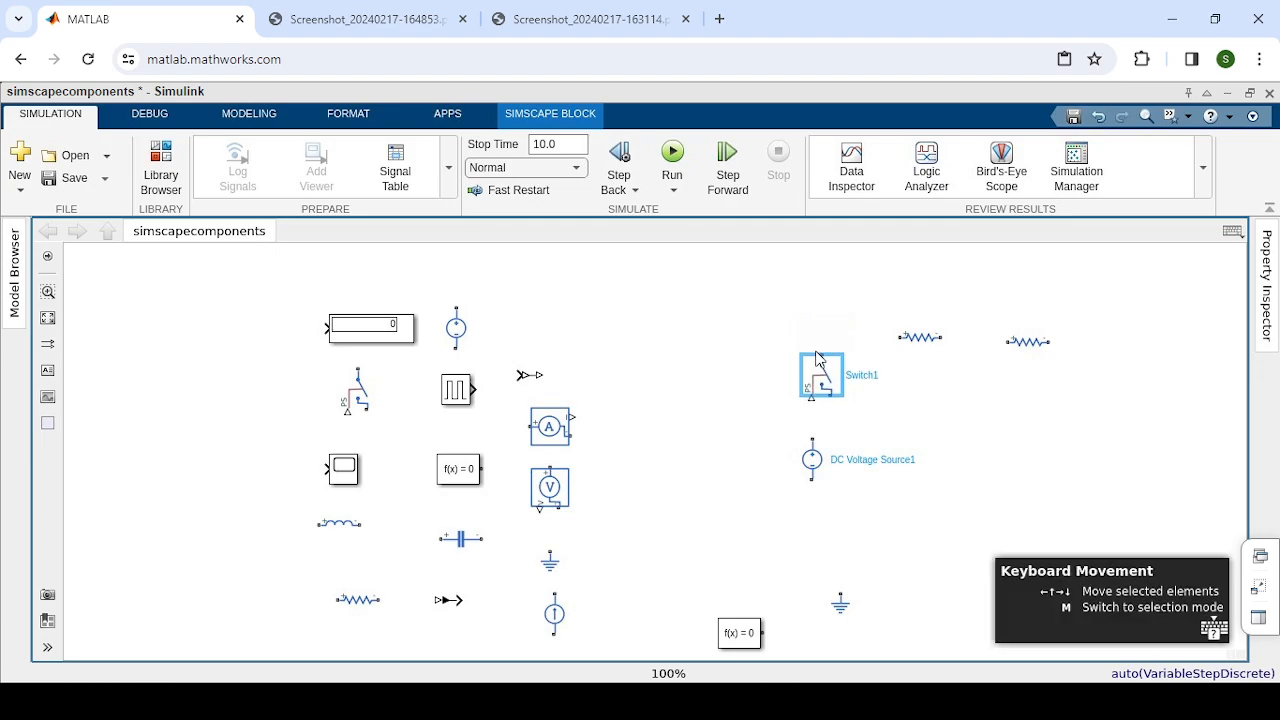
key(Down)
key(Left)
key(Left)
key(Left)
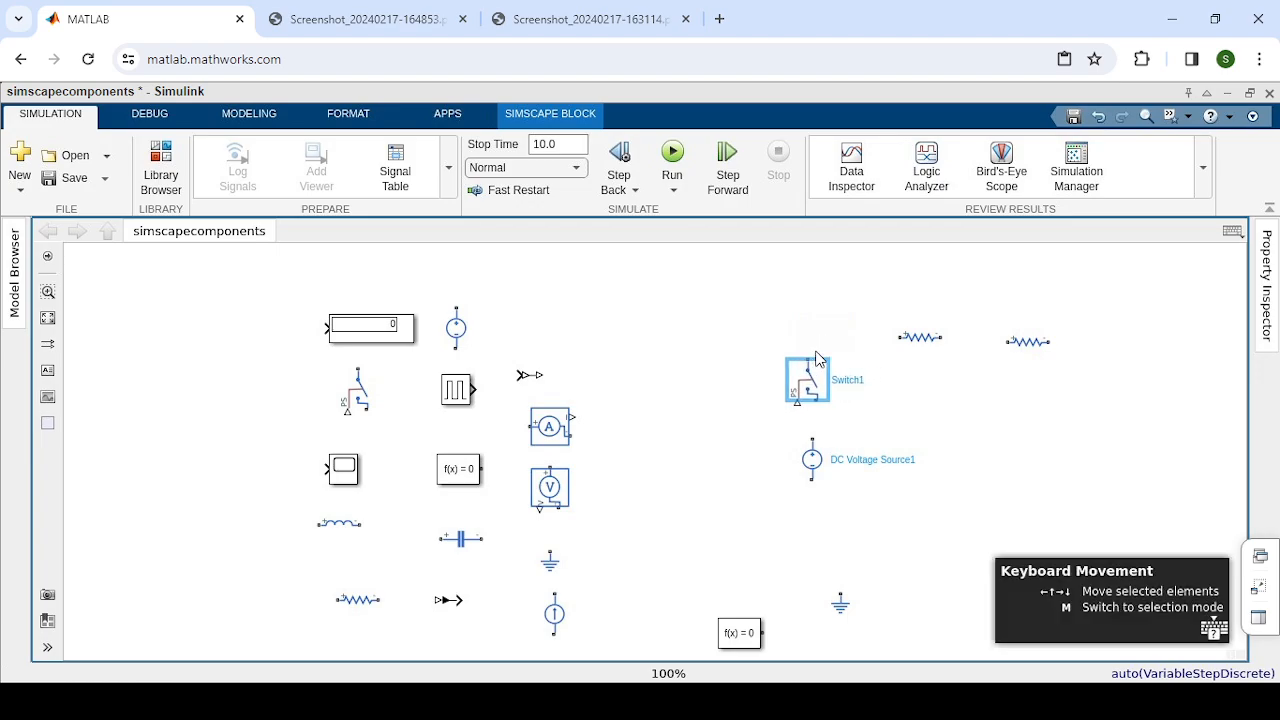
key(Left)
key(Down)
key(Down)
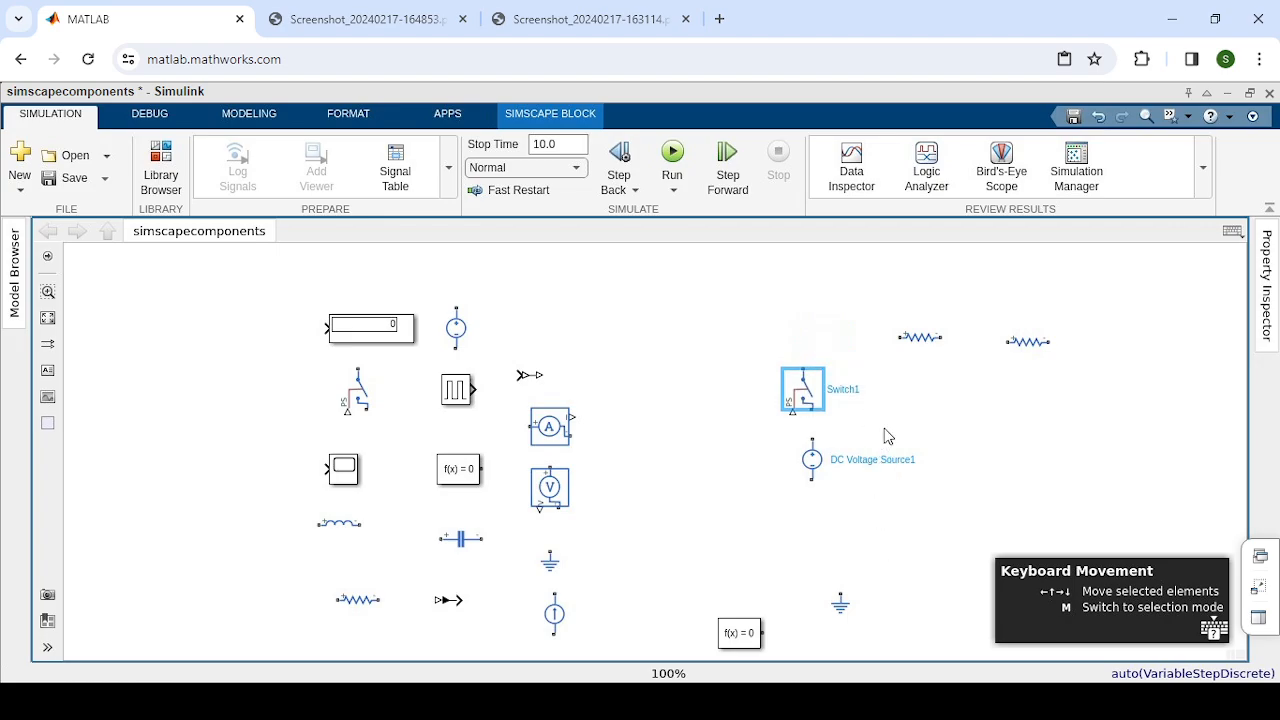
click(865, 350)
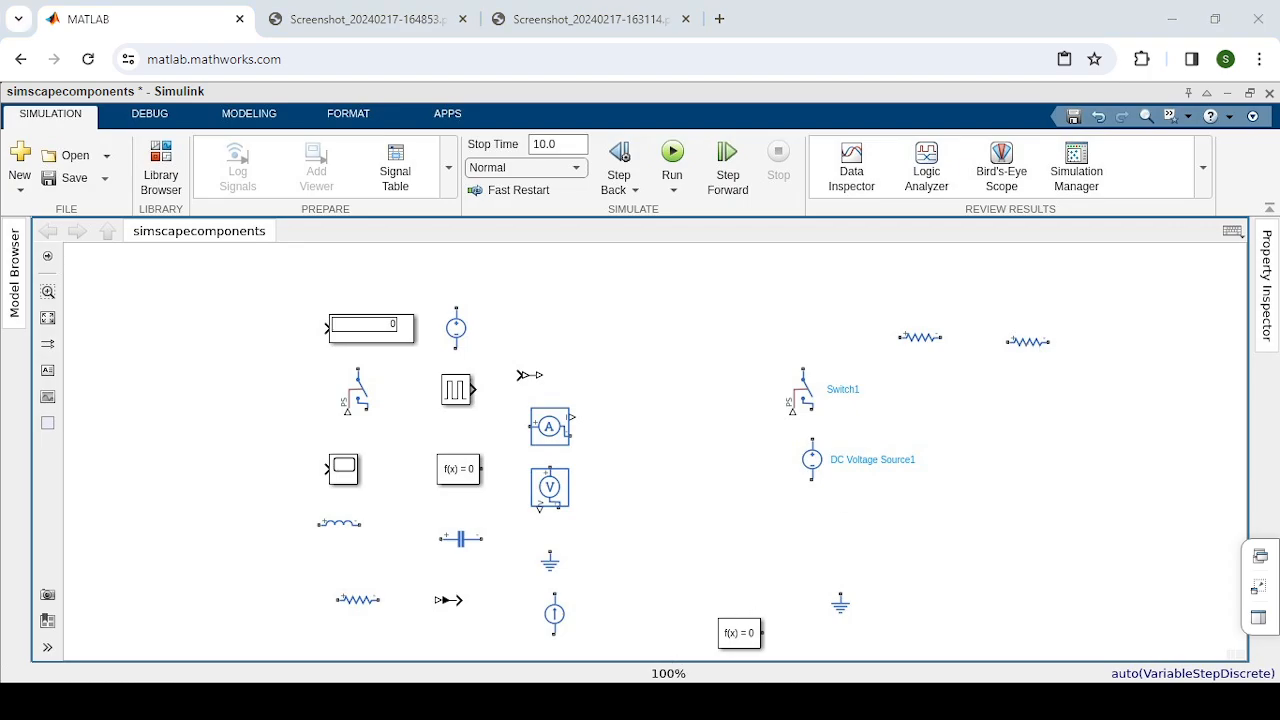
Rotate the new circuit's second resistor to vertical and move it down and left, below and to the right of the first resistor
click(1028, 342)
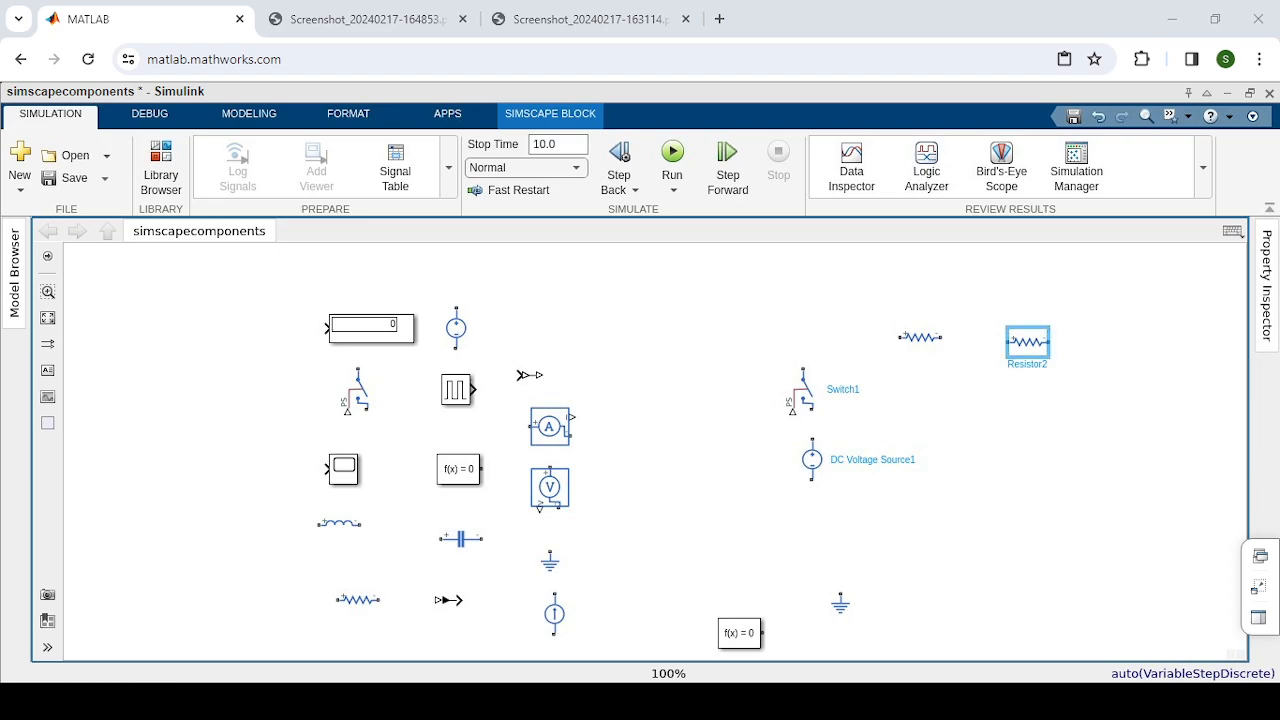
click(1172, 18)
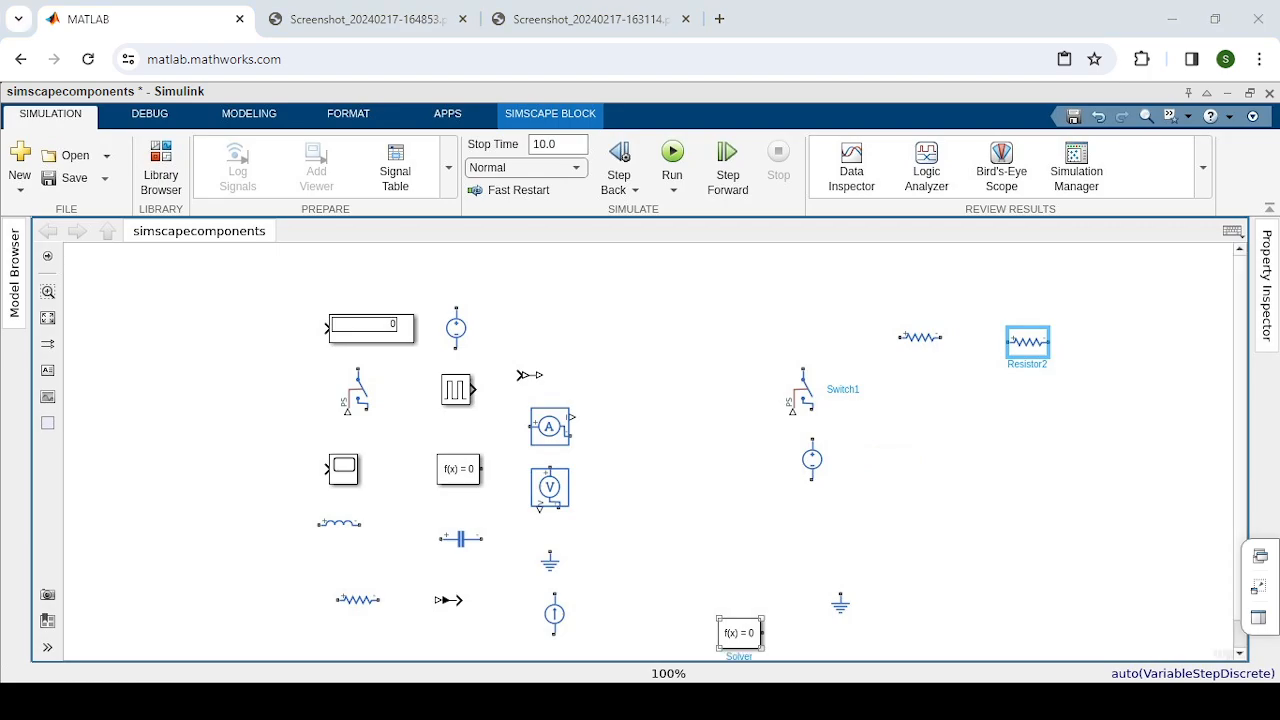
click(1031, 367)
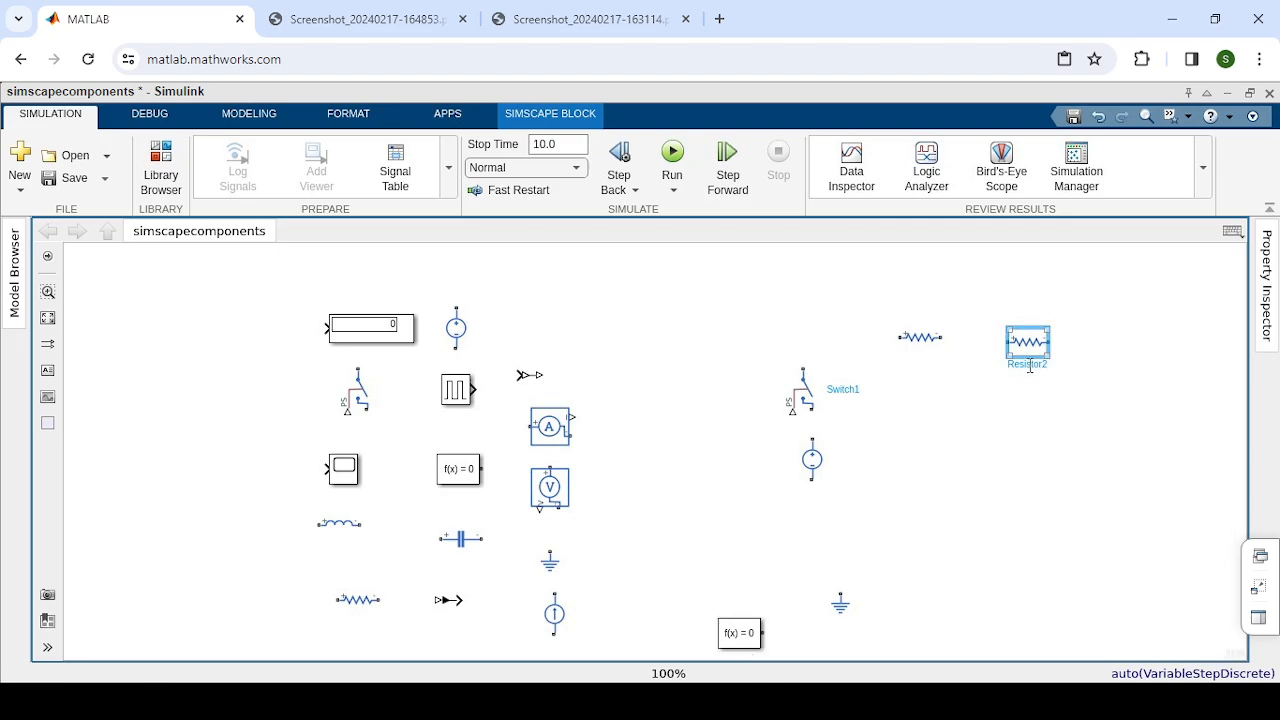
key(ctrl+r)
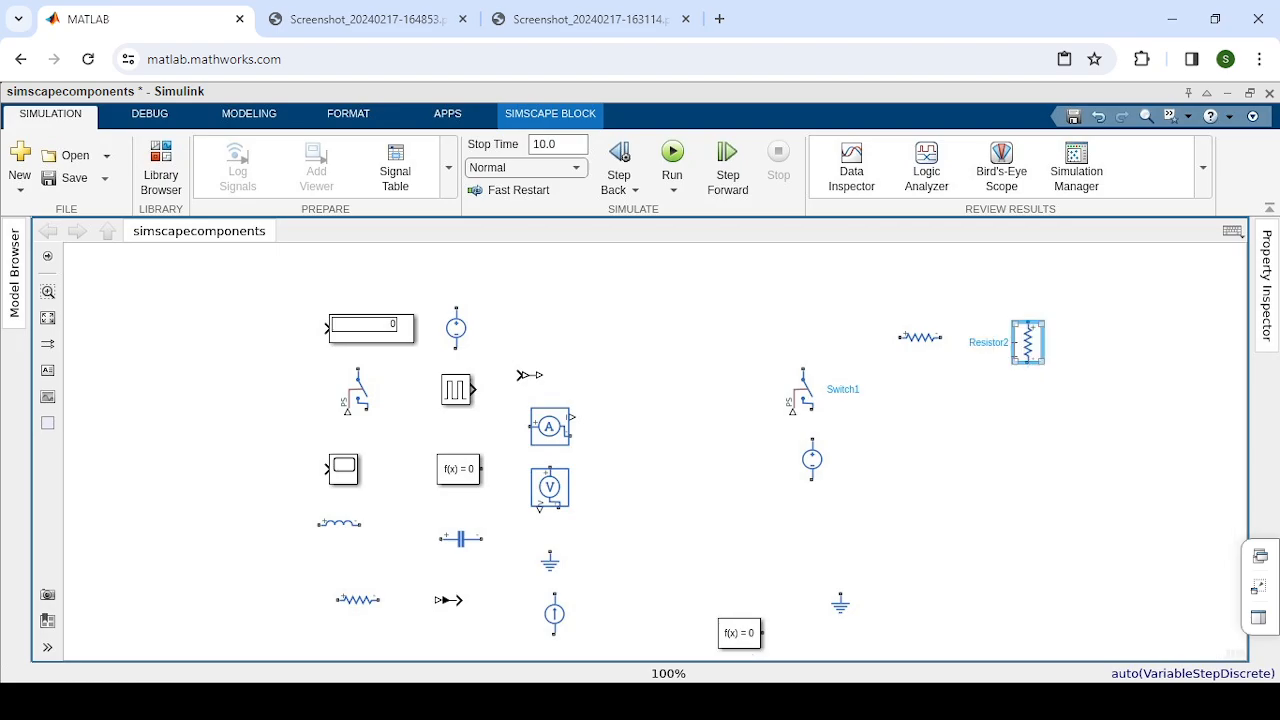
key(Down)
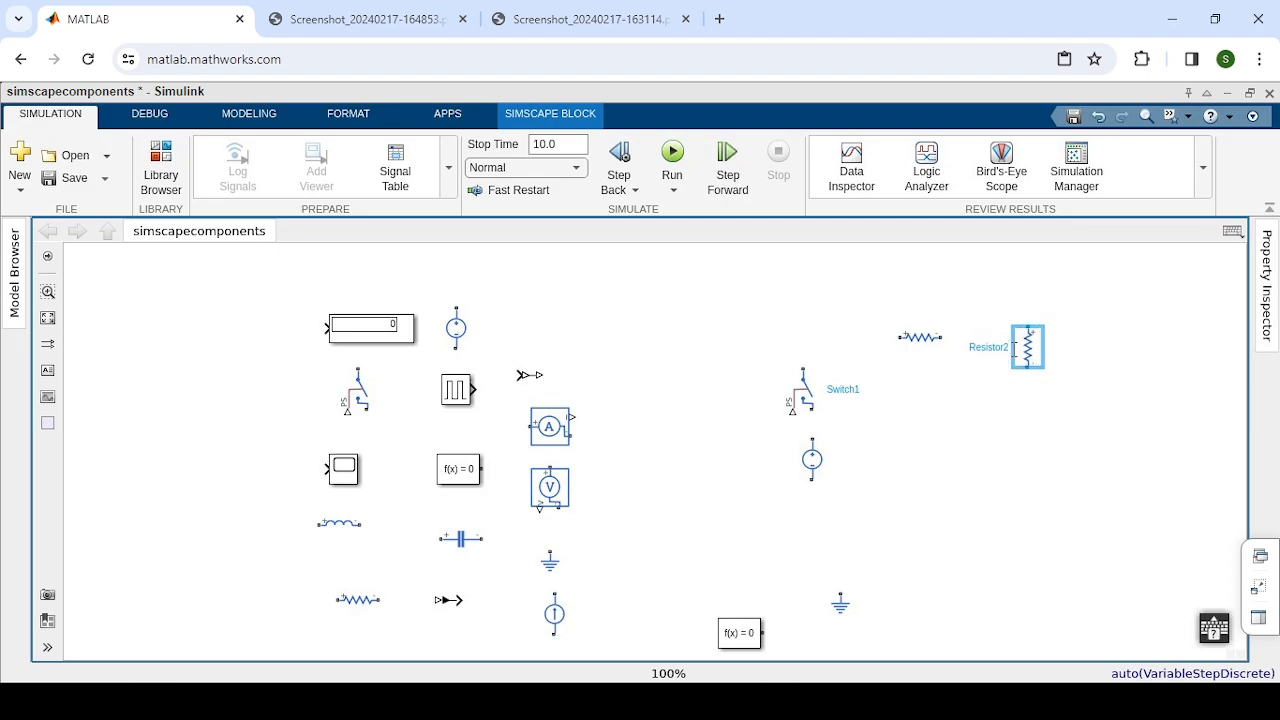
key(Down)
key(Down)
key(Down)
key(Down)
key(Down)
key(Down)
key(Down)
key(Down)
key(Down)
key(Down)
key(Down)
key(Left)
key(Left)
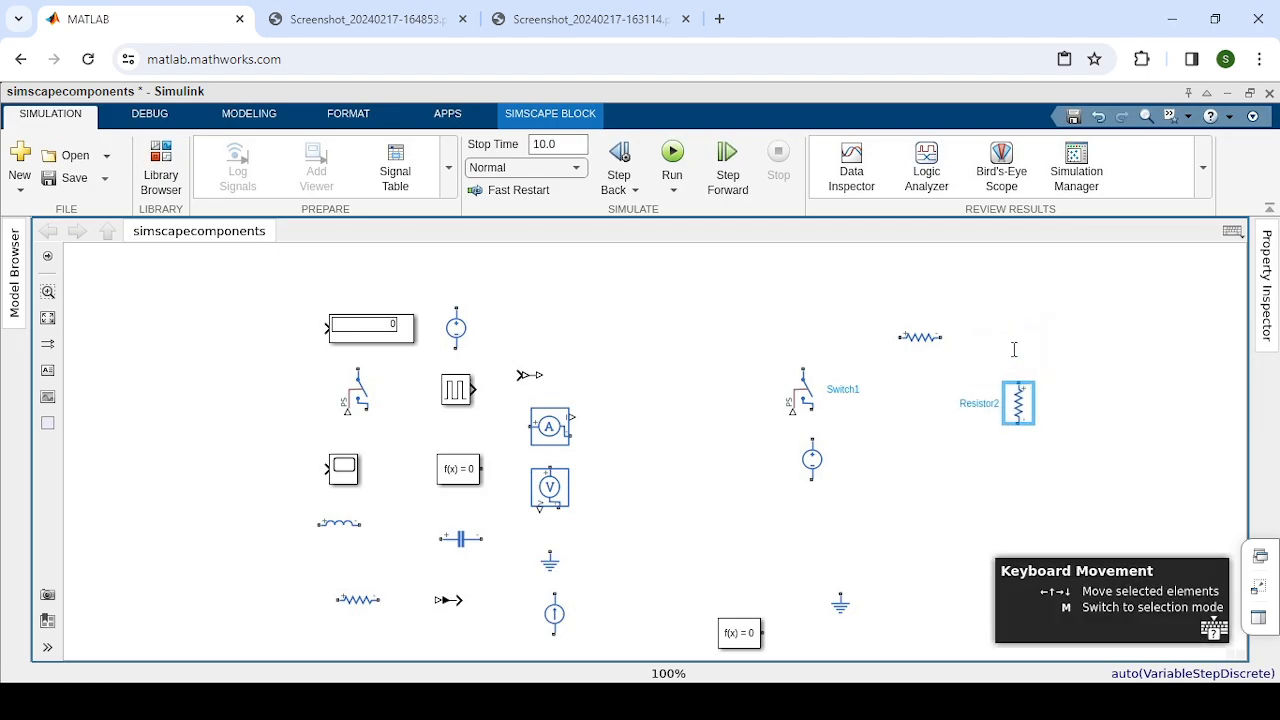
key(Left)
key(Left)
key(Left)
key(Left)
key(Left)
key(Left)
key(Left)
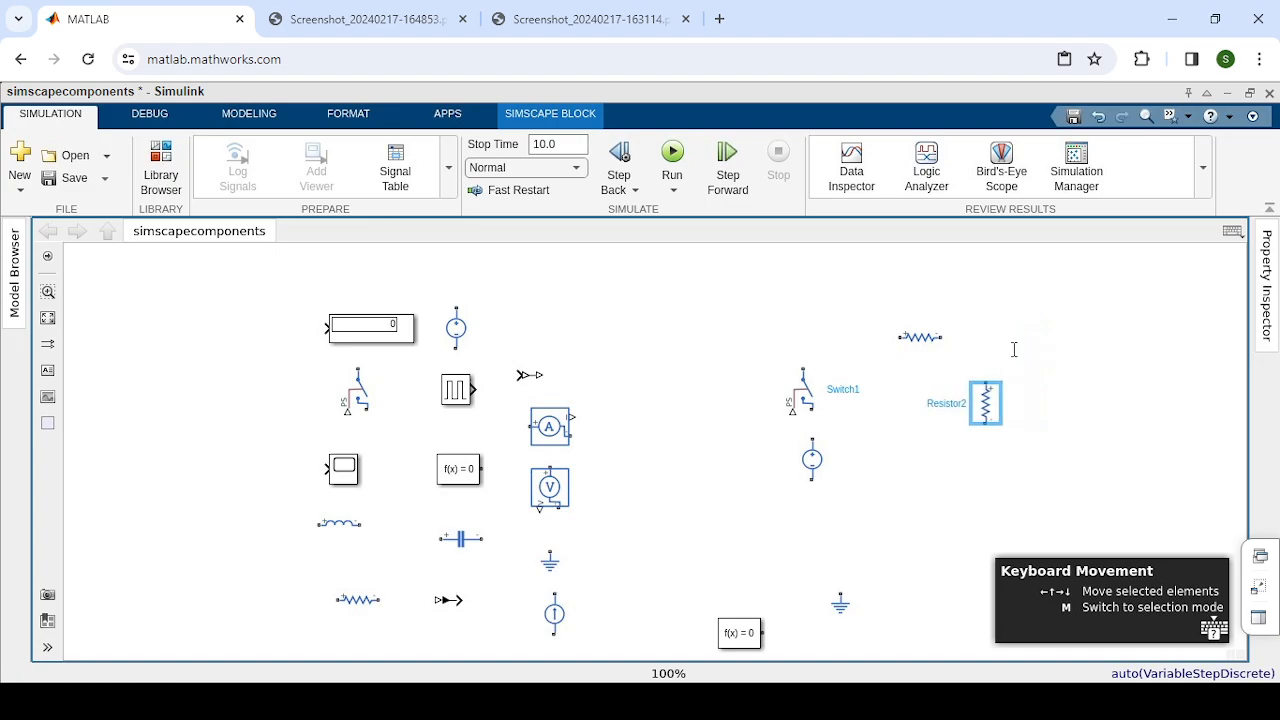
key(Up)
key(Left)
key(Left)
key(Left)
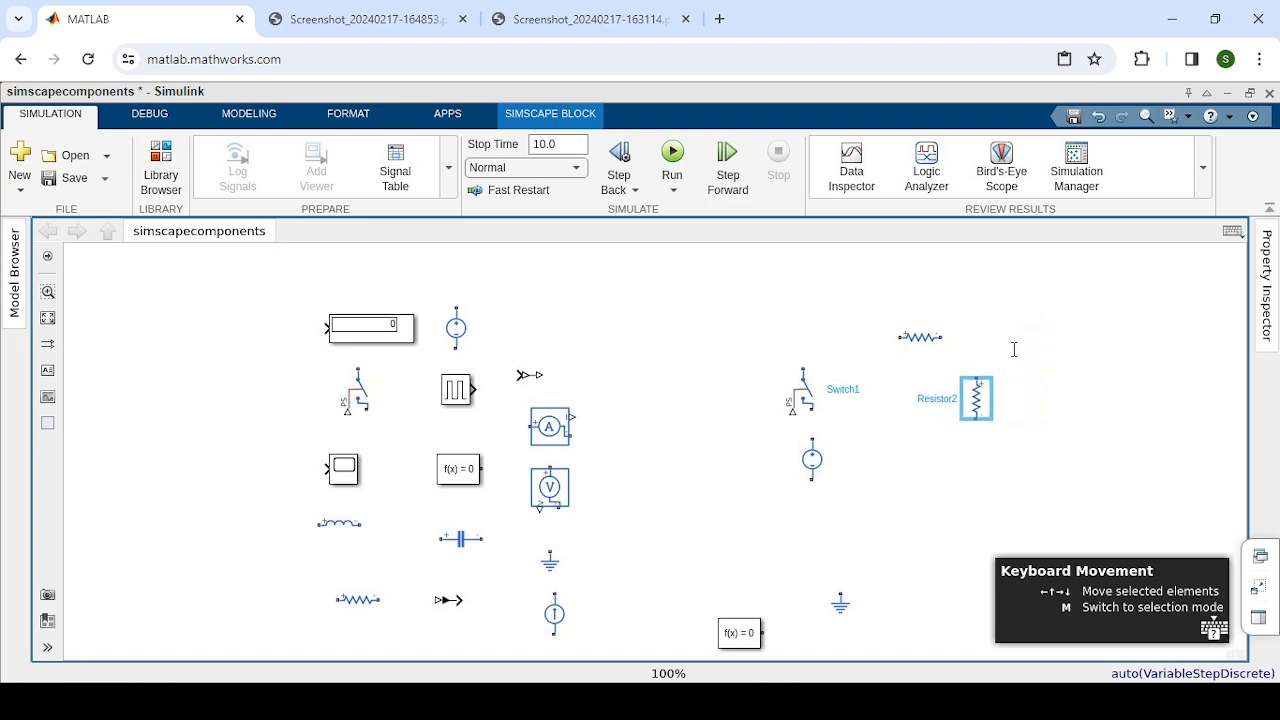
key(Left)
key(Up)
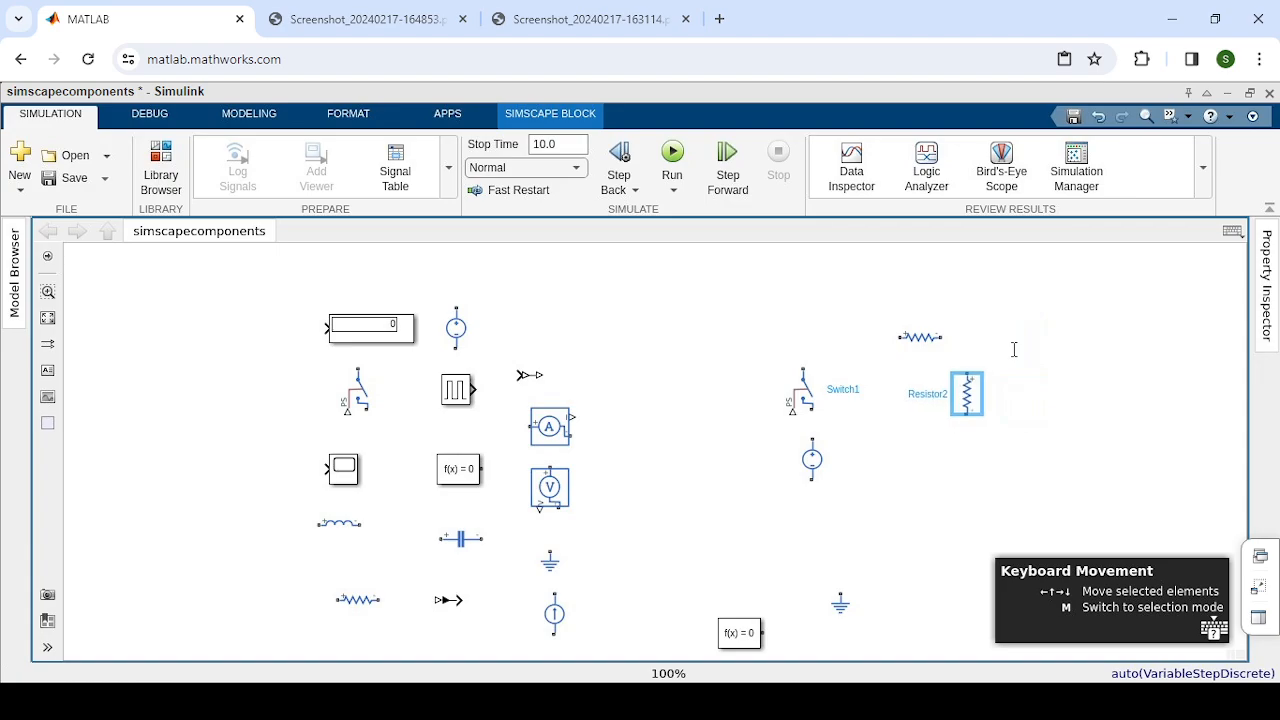
Shift the new circuit's horizontal resistor left and move its DC voltage source slightly up, closer to the switch
click(923, 341)
key(Left)
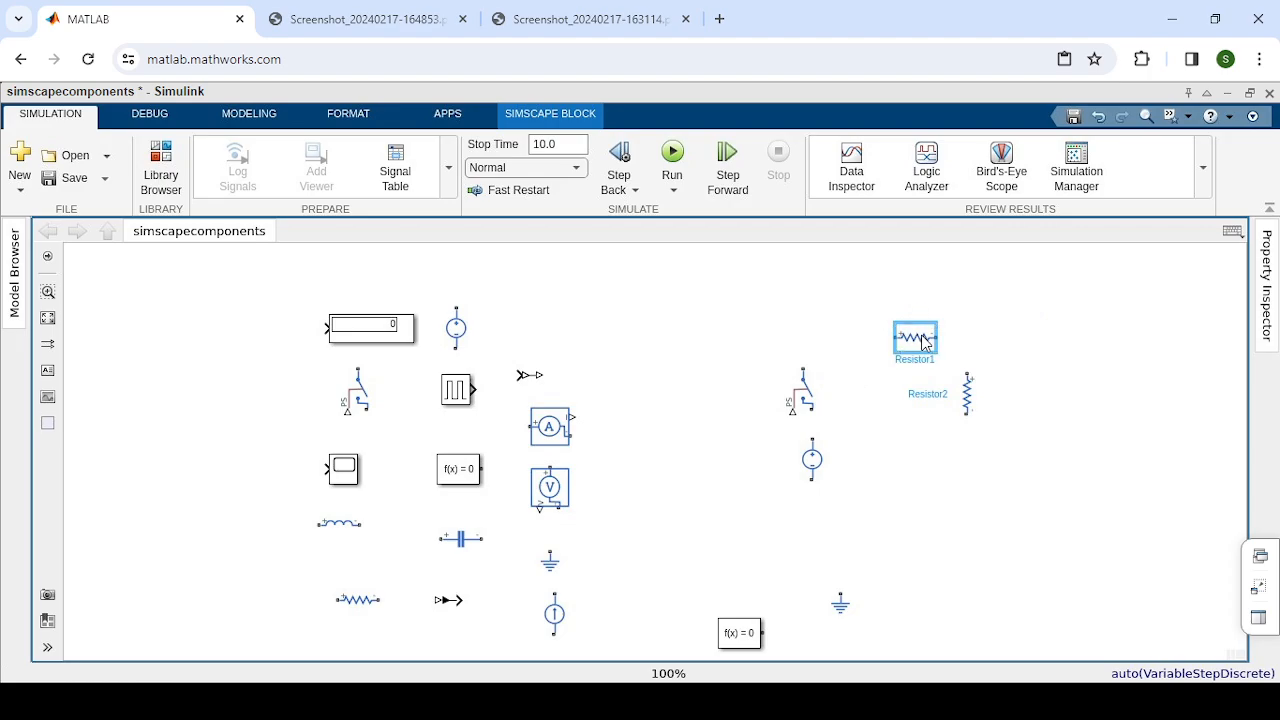
key(Left)
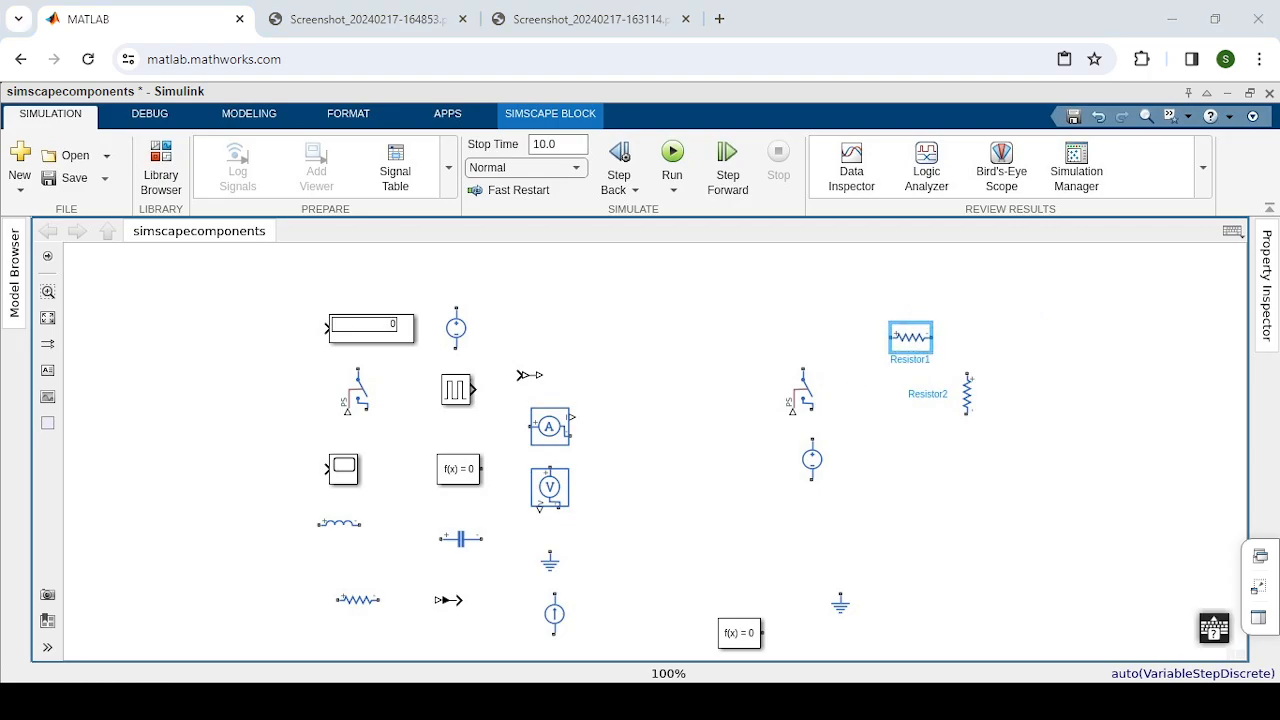
key(Left)
key(Left)
key(Left)
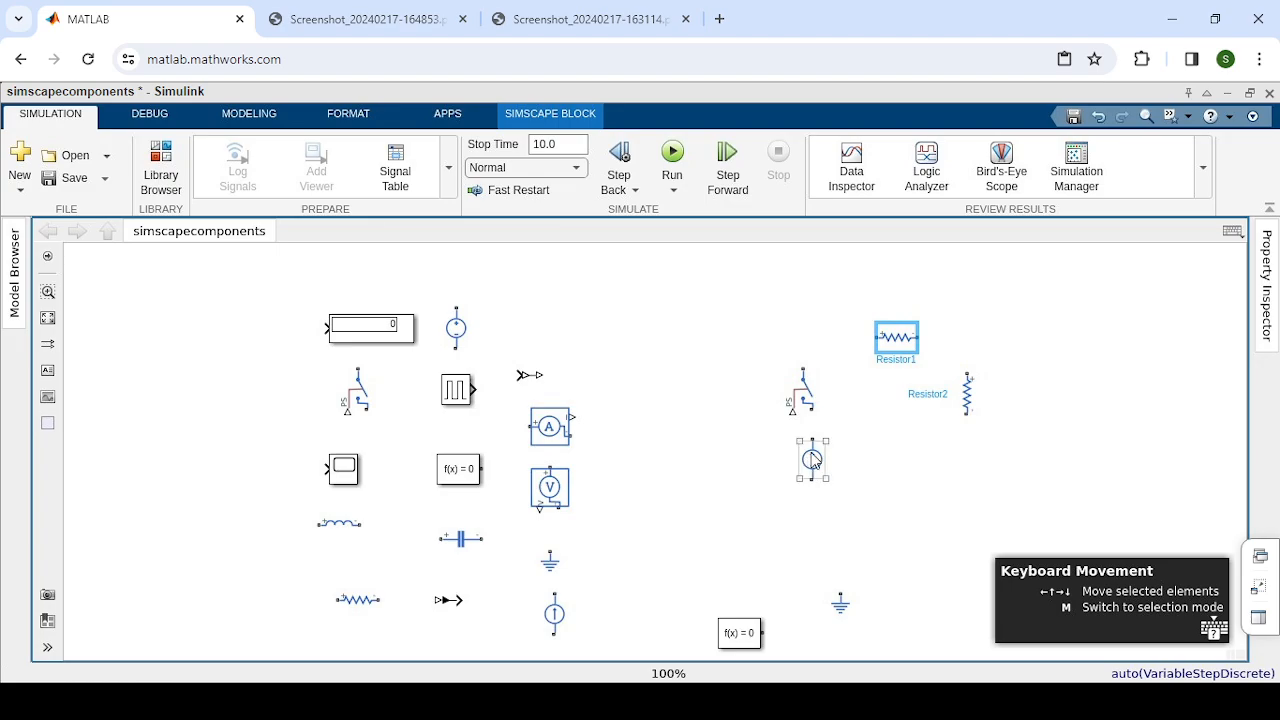
drag(811, 450, 811, 441)
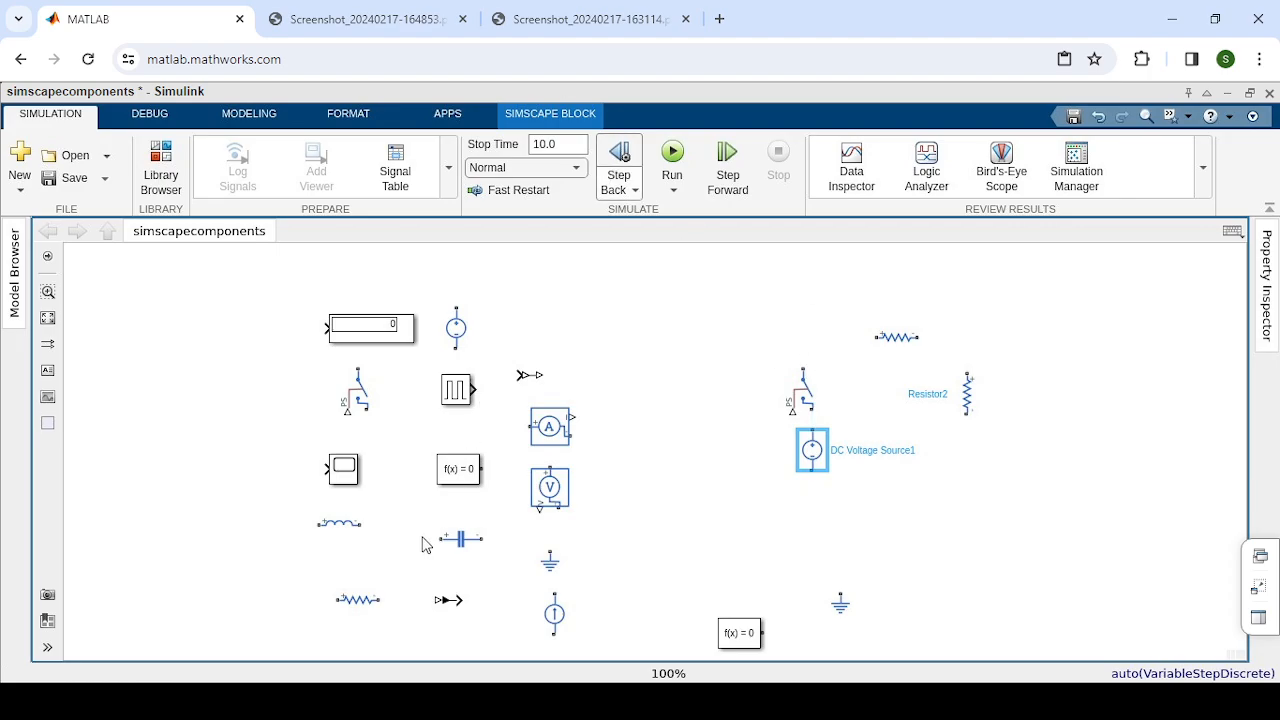
Paste a copy of the Capacitor block to the right of the vertical resistor and rotate it to vertical
click(465, 549)
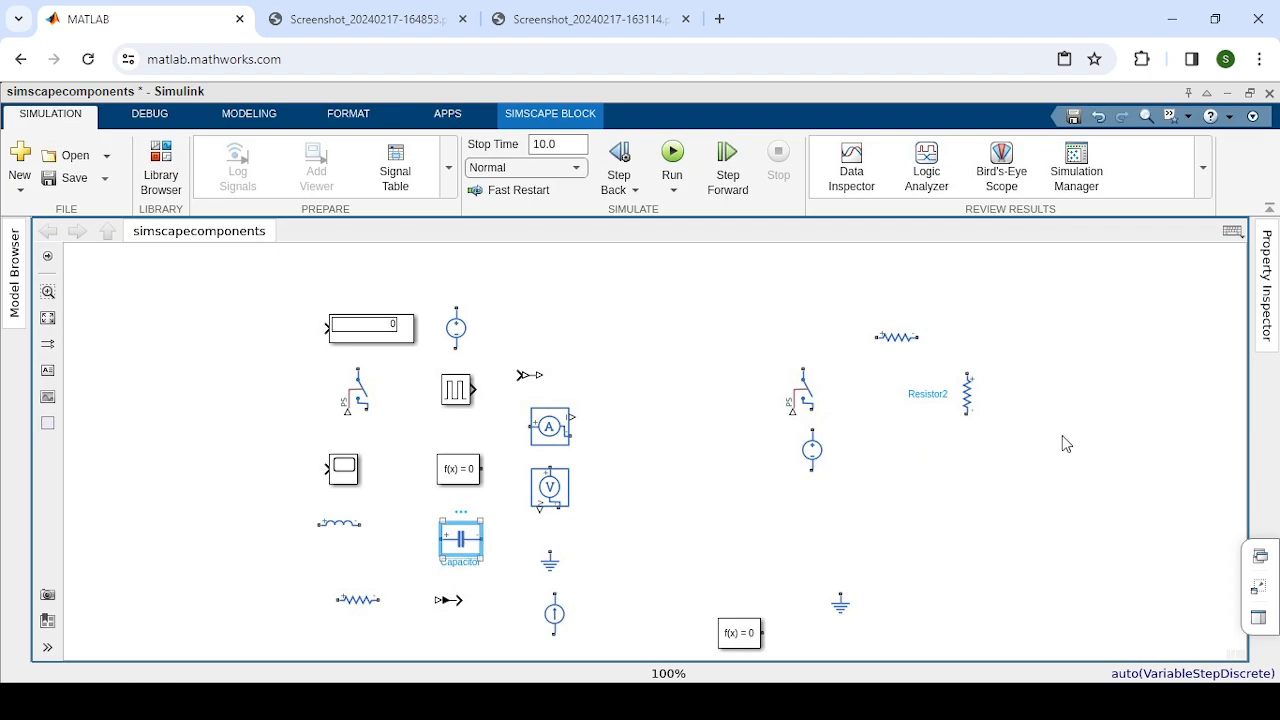
click(1025, 397)
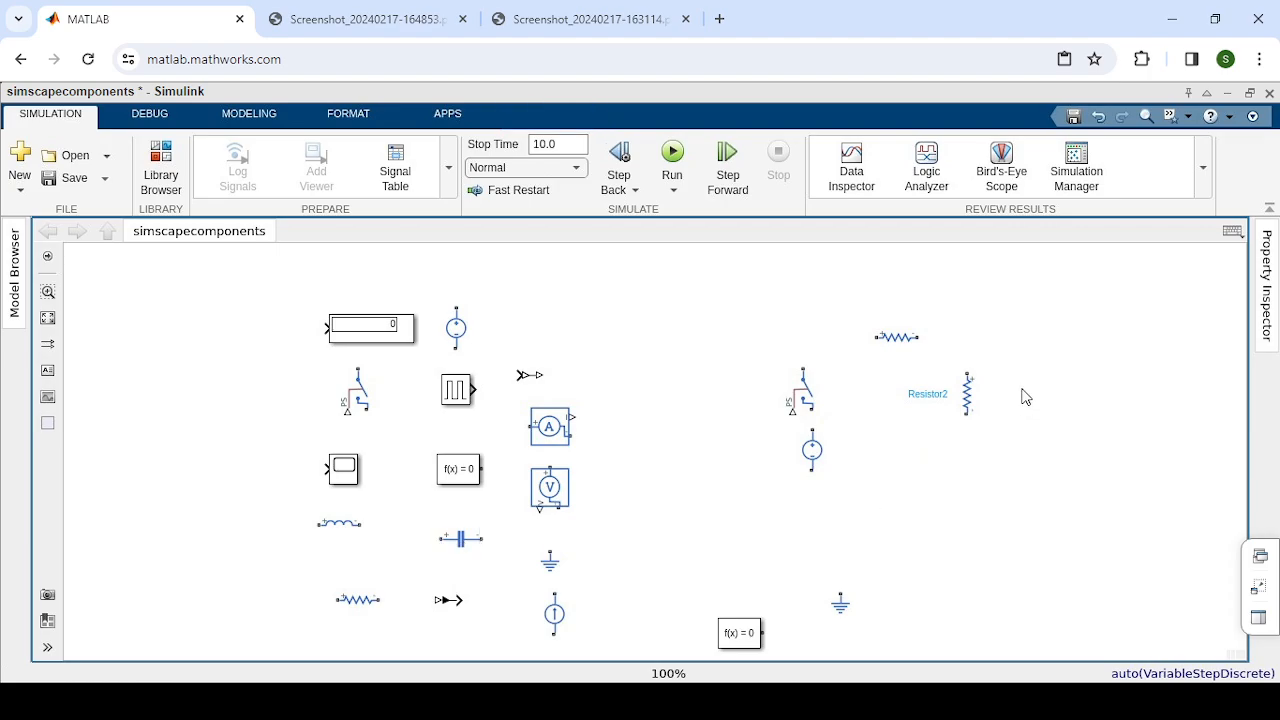
key(ctrl+v)
key(ctrl+r)
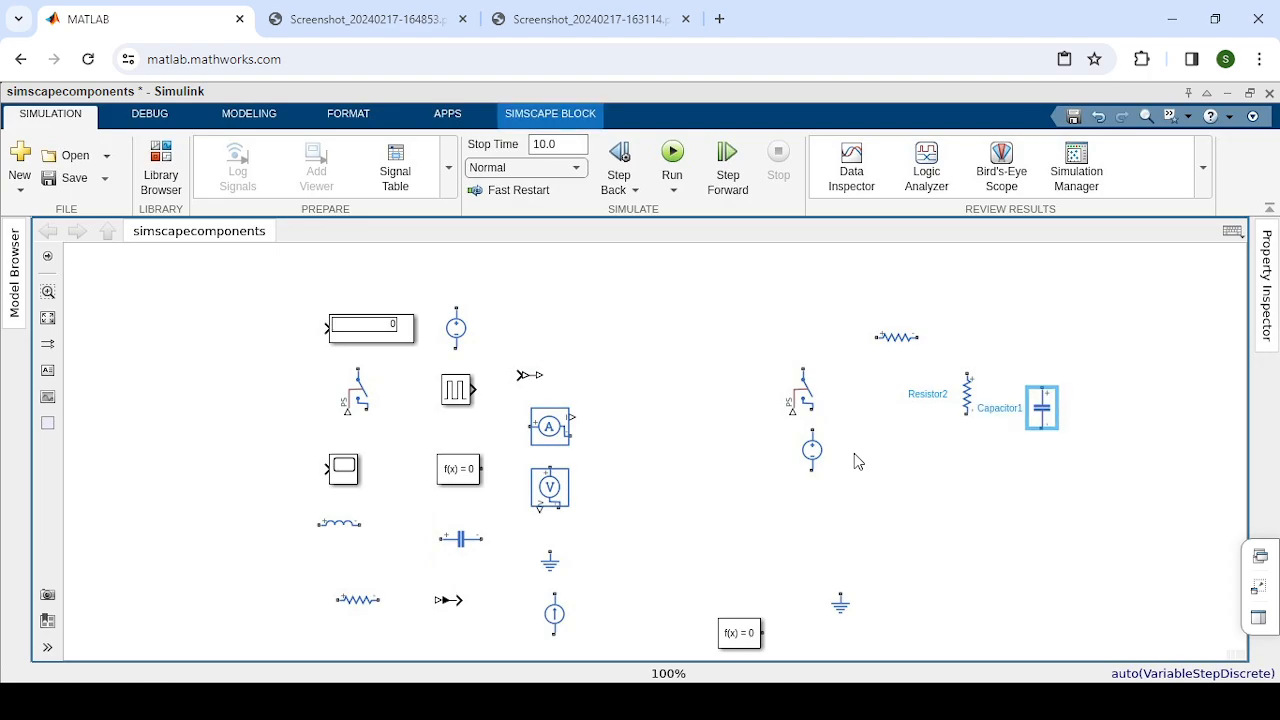
Nudge the new capacitor up and right, roughly level with the vertical resistor and with more space between them
key(Up)
key(Up)
key(Up)
key(Up)
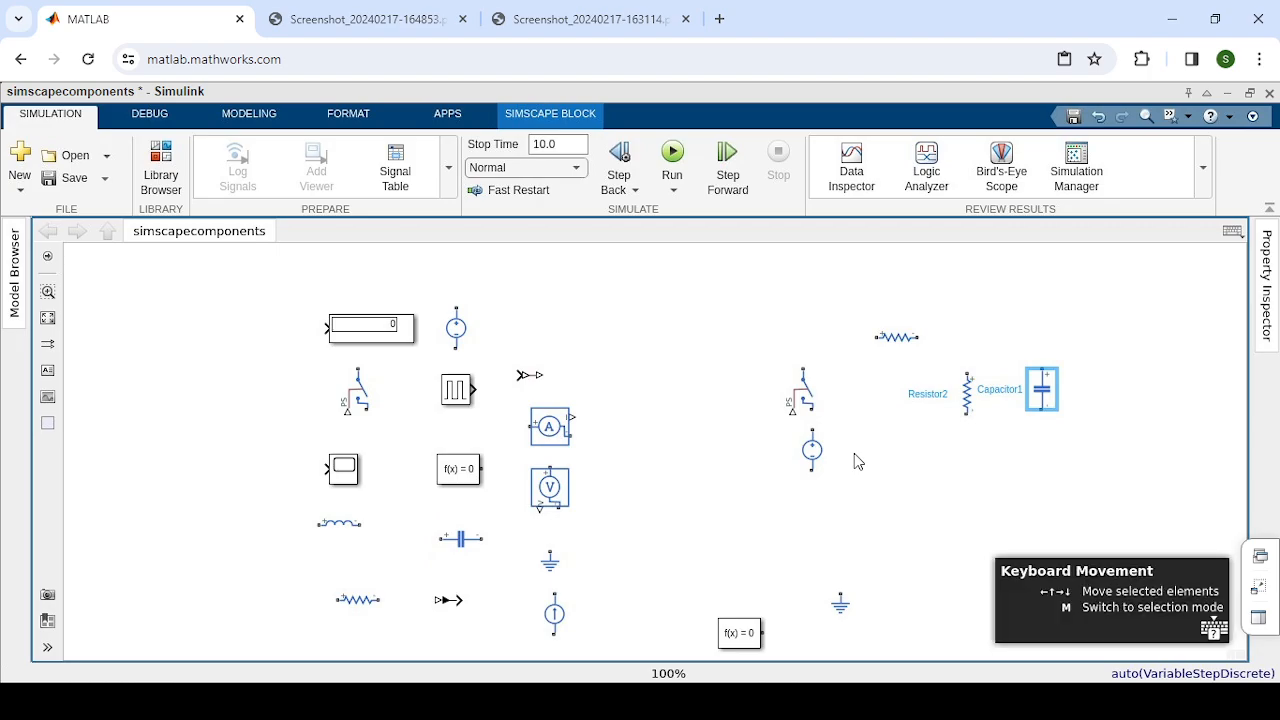
key(Right)
key(Right)
key(Right)
key(Right)
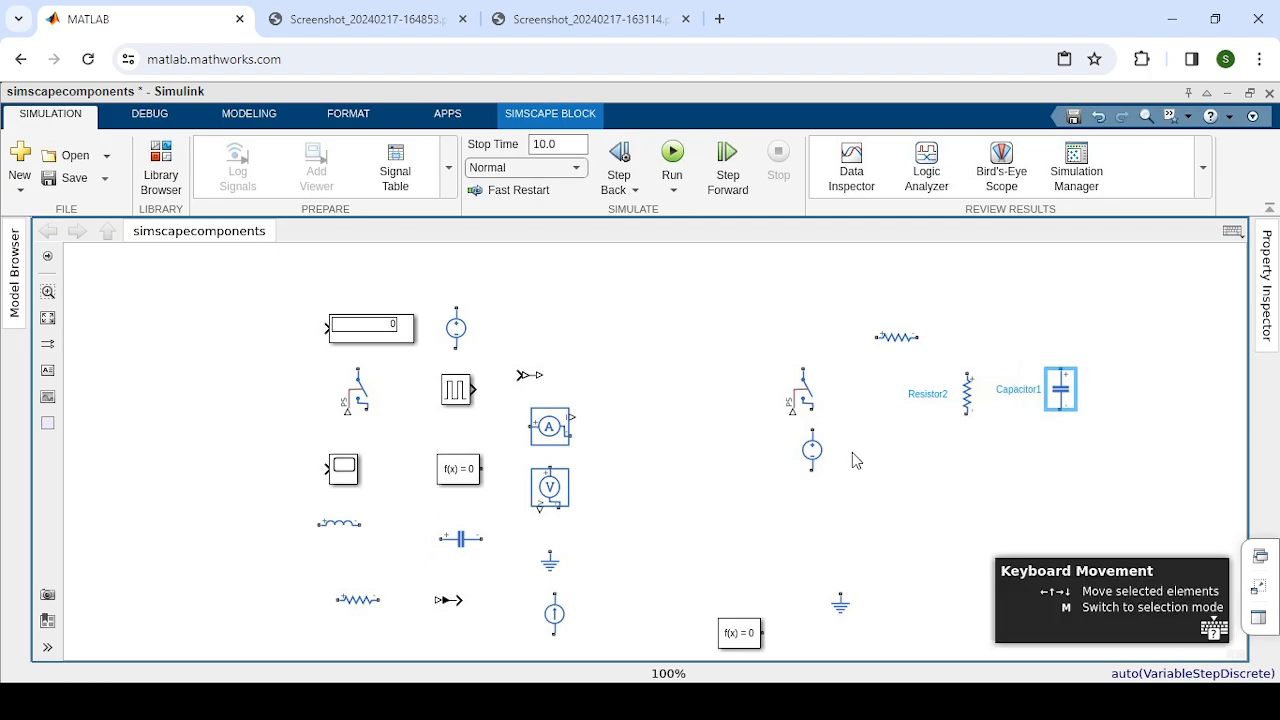
Recheck the Example 8.12 circuit figure and paste a copy of the Inductor block to the right of the horizontal resistor
click(410, 8)
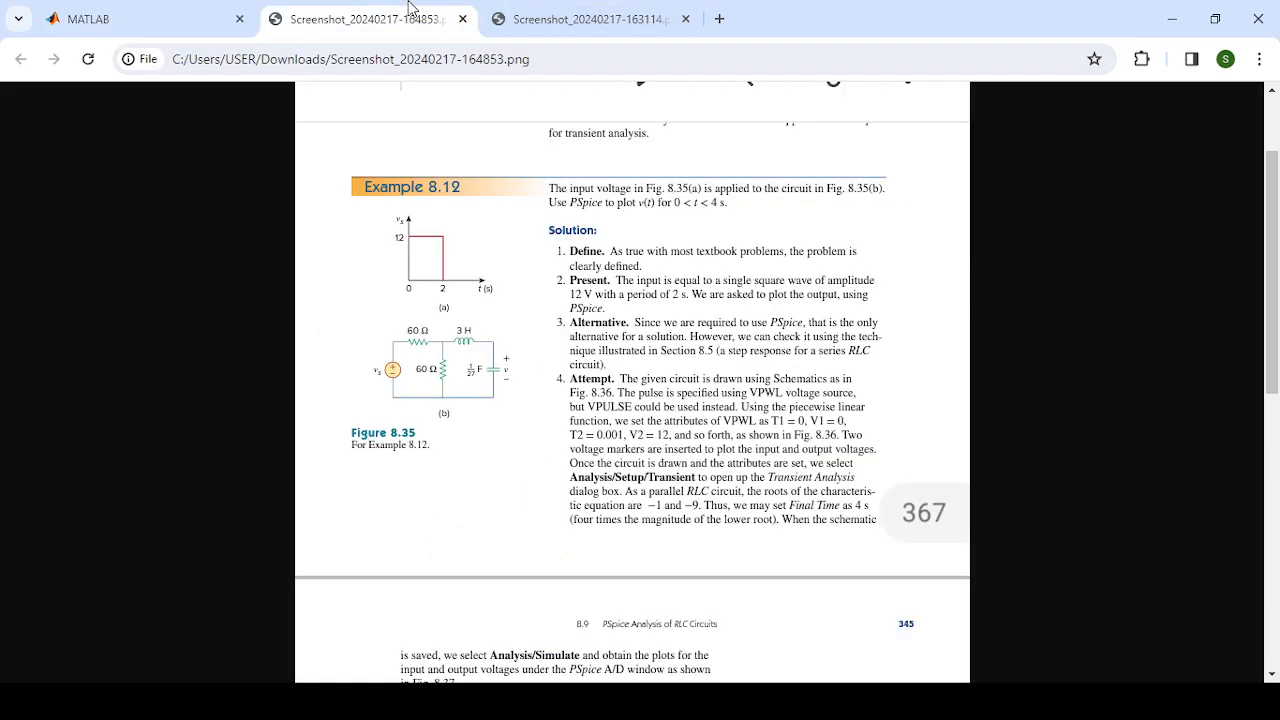
click(197, 36)
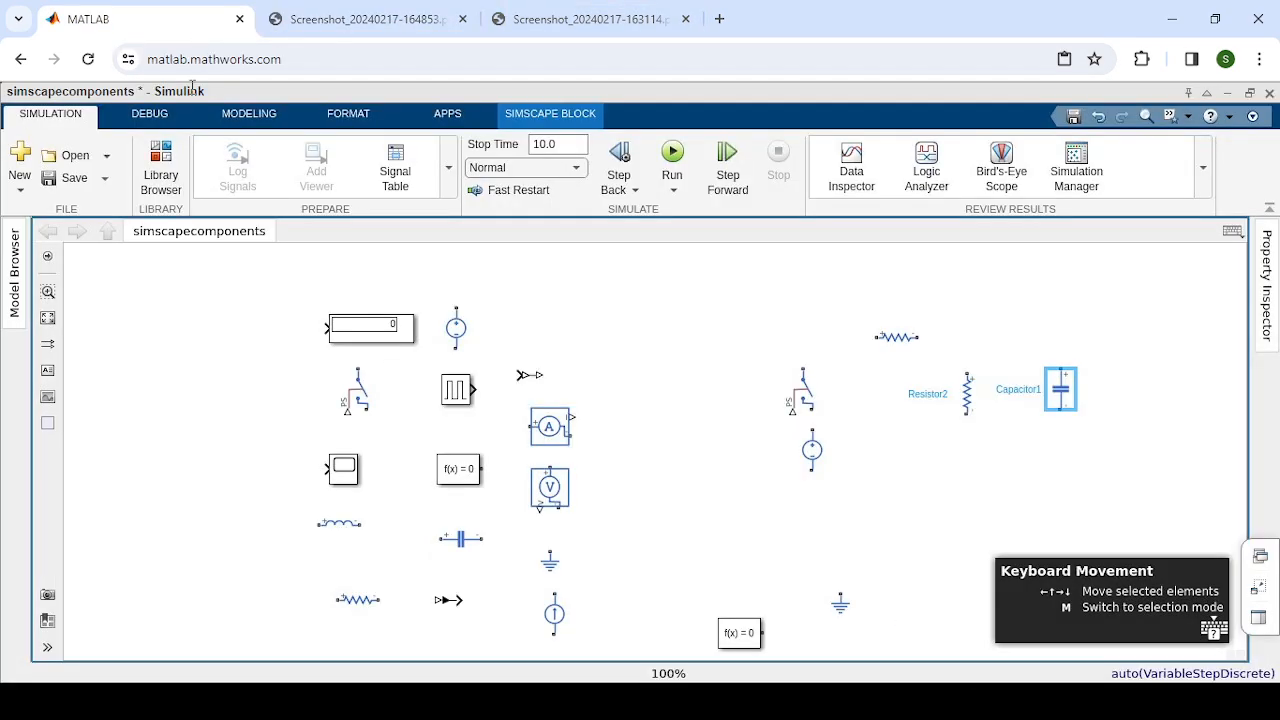
click(345, 530)
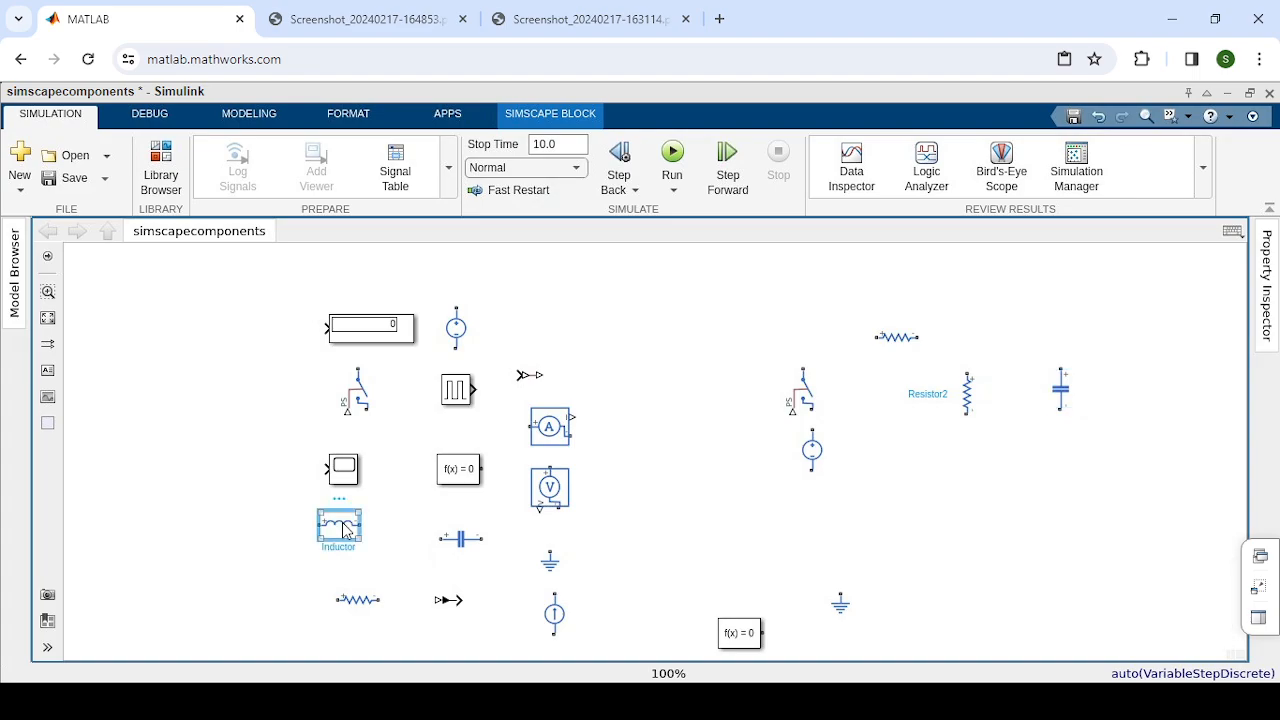
click(999, 342)
key(ctrl+v)
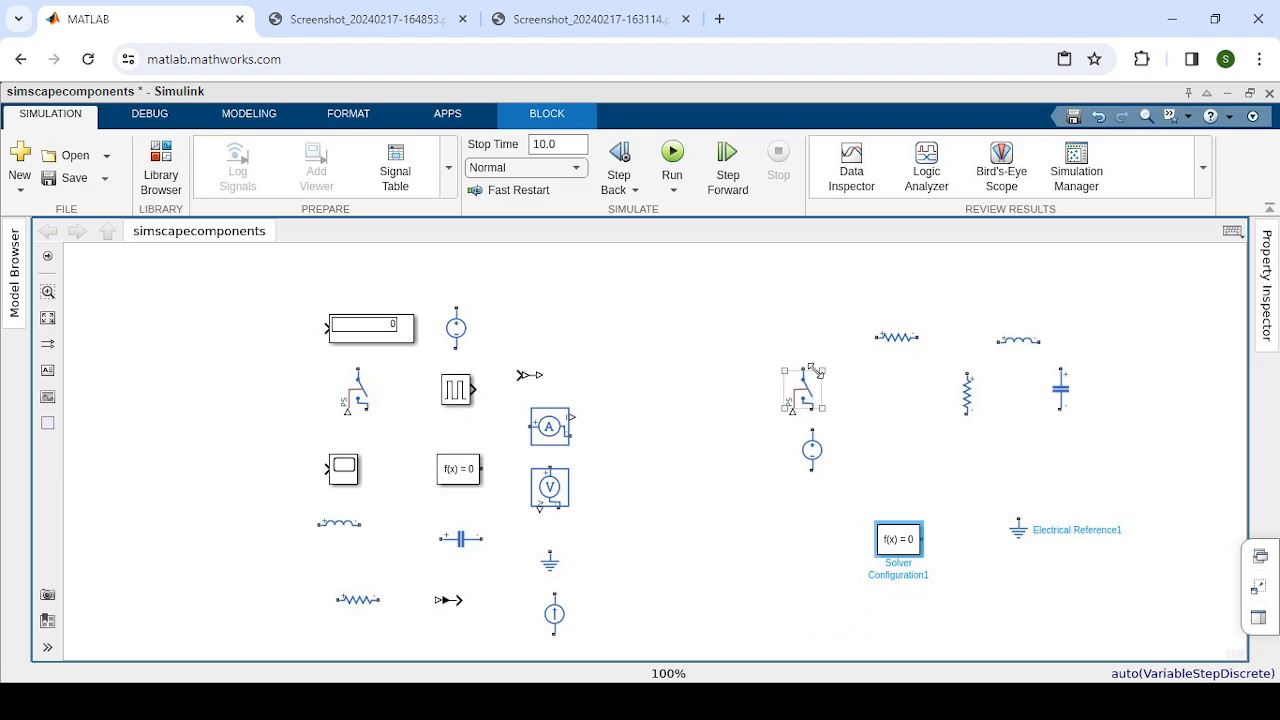
Paste a copy of the Pulse Generator block to the left of the new circuit's switch
click(456, 393)
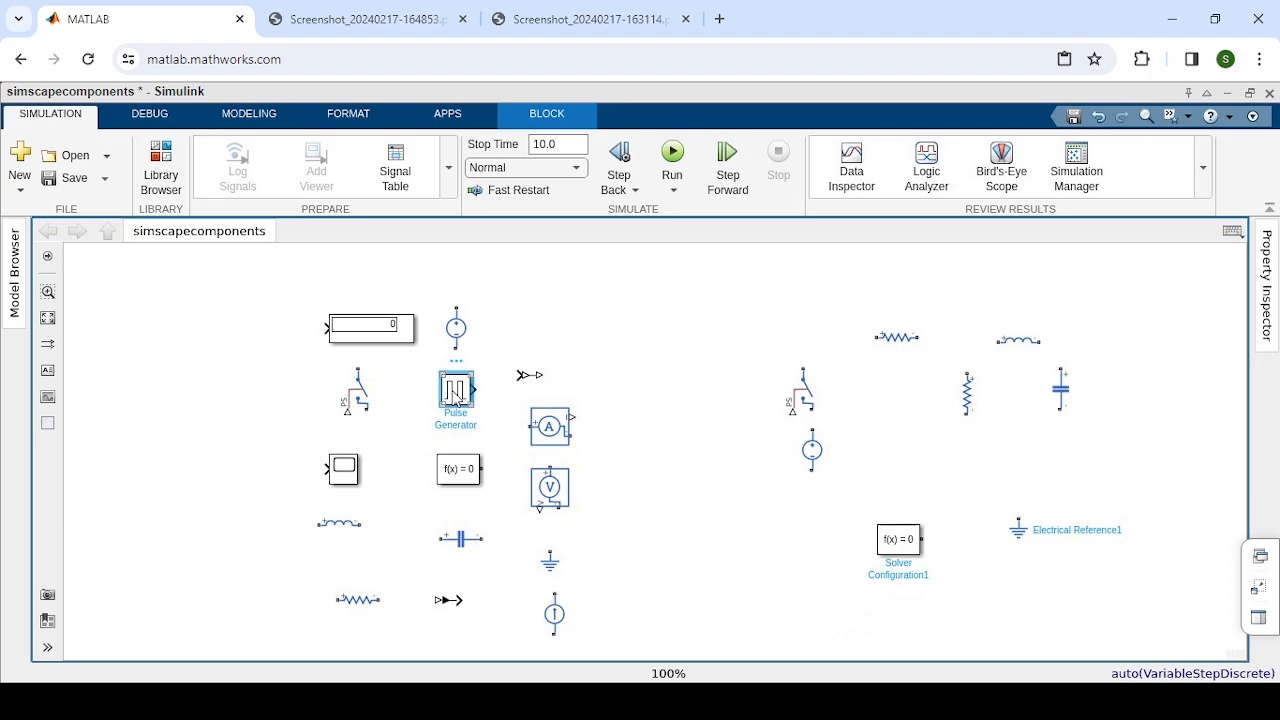
click(707, 421)
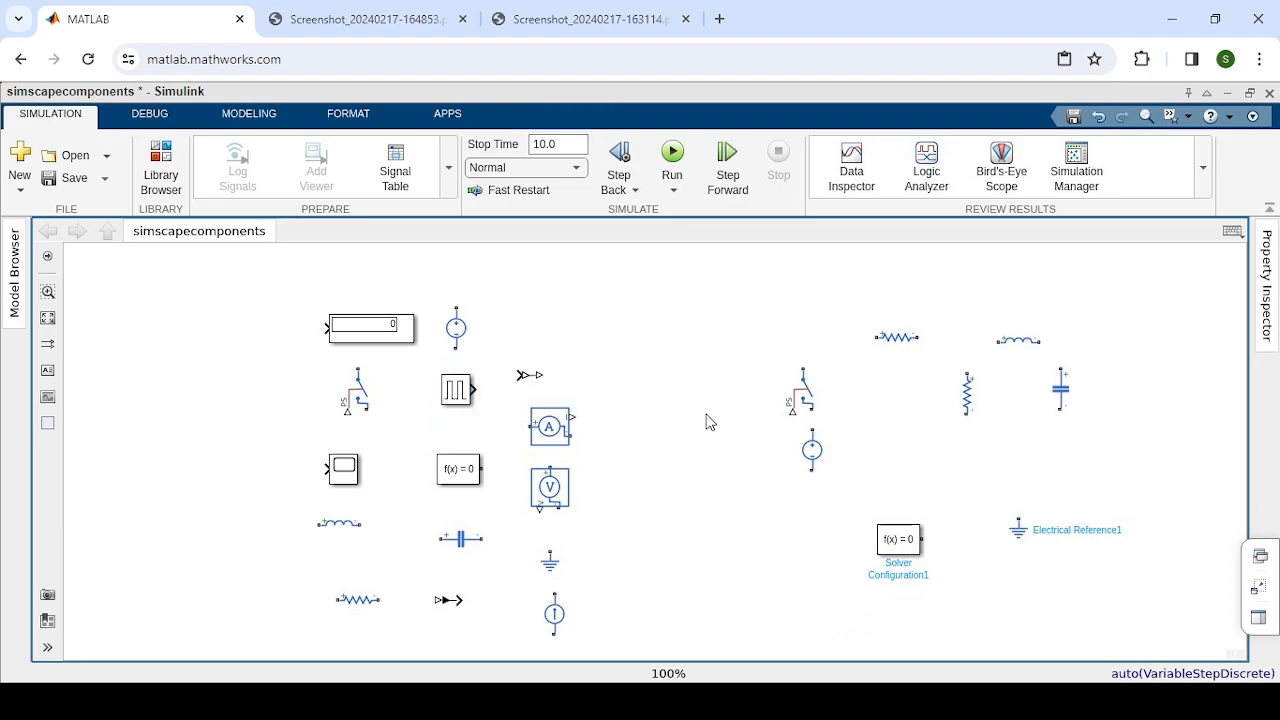
key(ctrl+v)
Try to connect the new pulse generator's output directly to the control port of the new circuit's switch
click(737, 428)
click(793, 412)
click(757, 474)
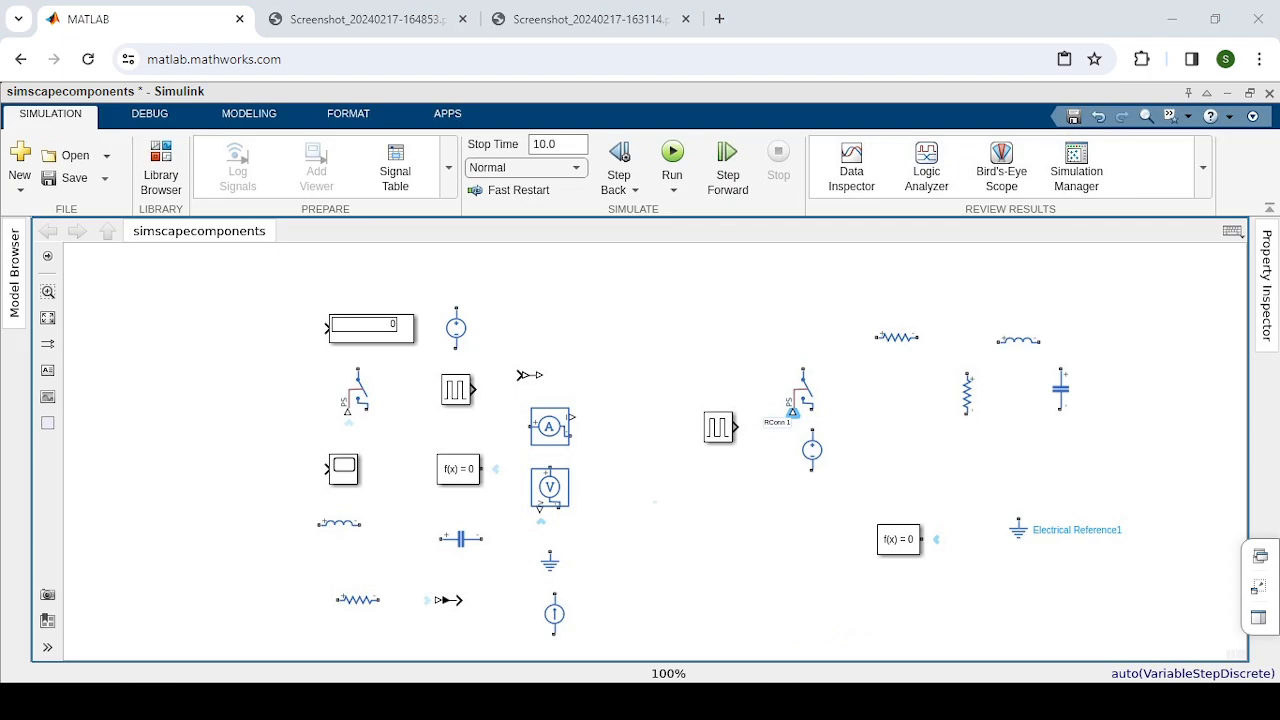
click(812, 450)
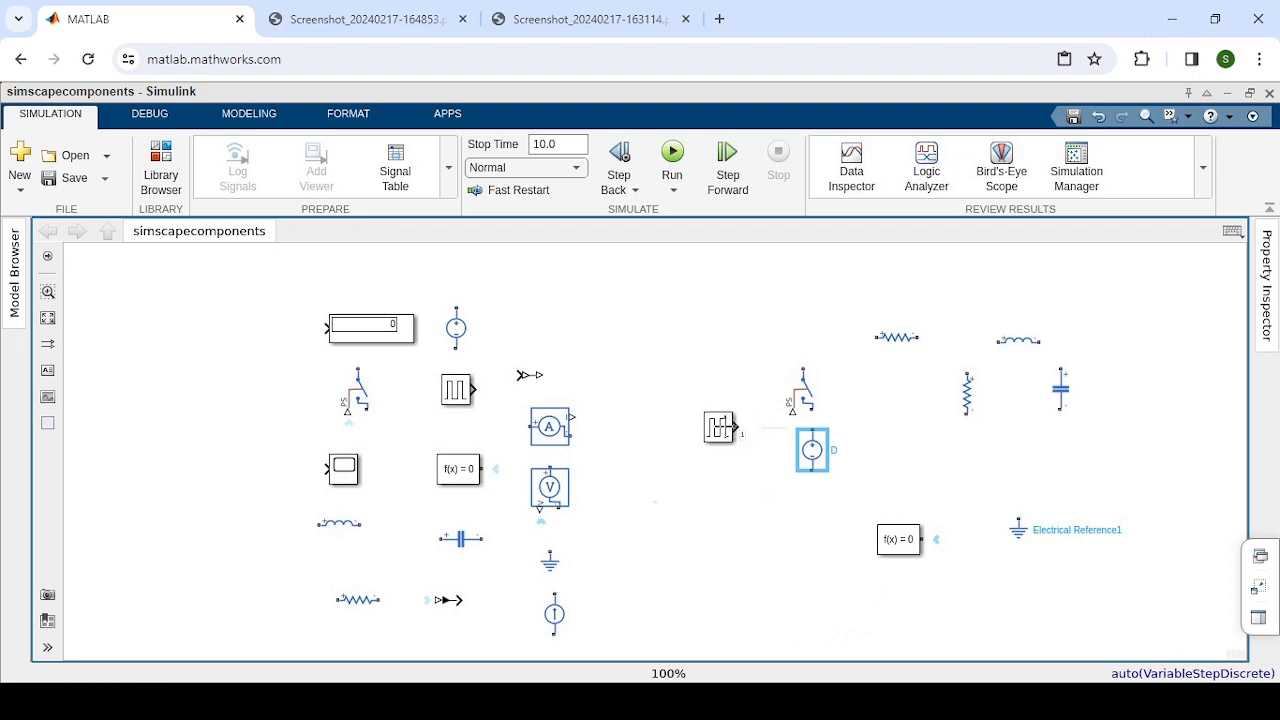
click(716, 428)
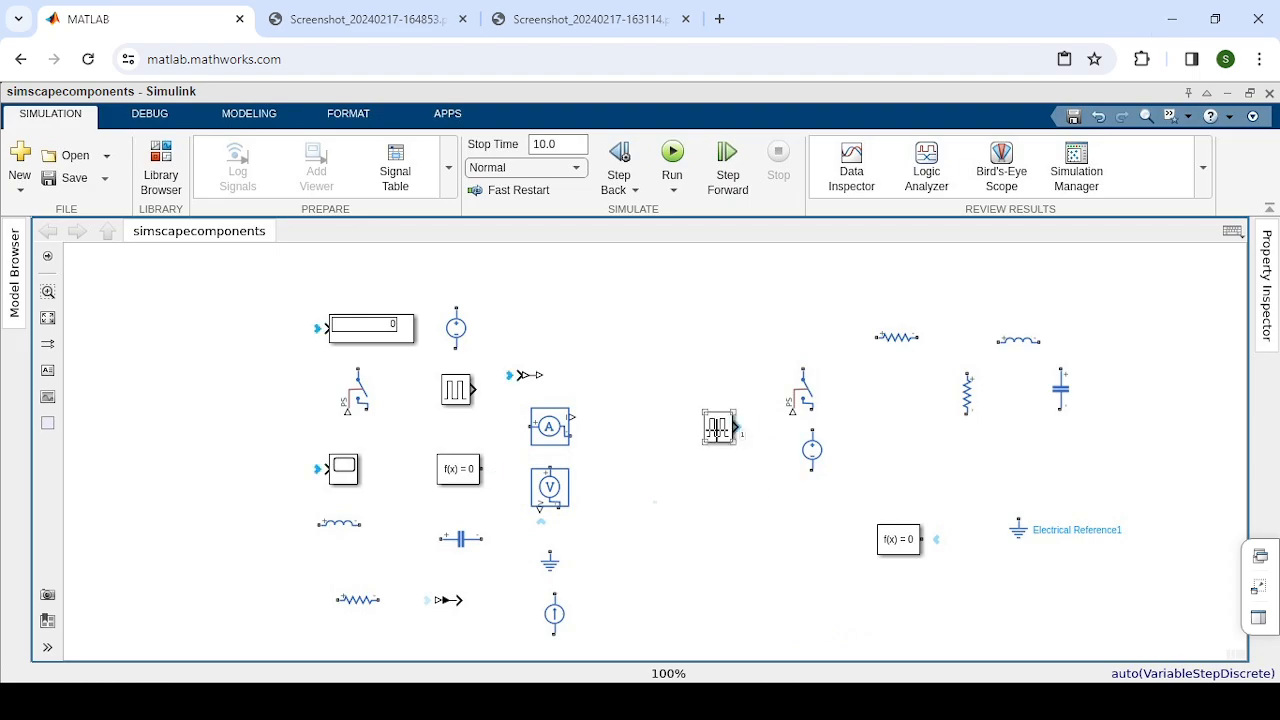
click(740, 431)
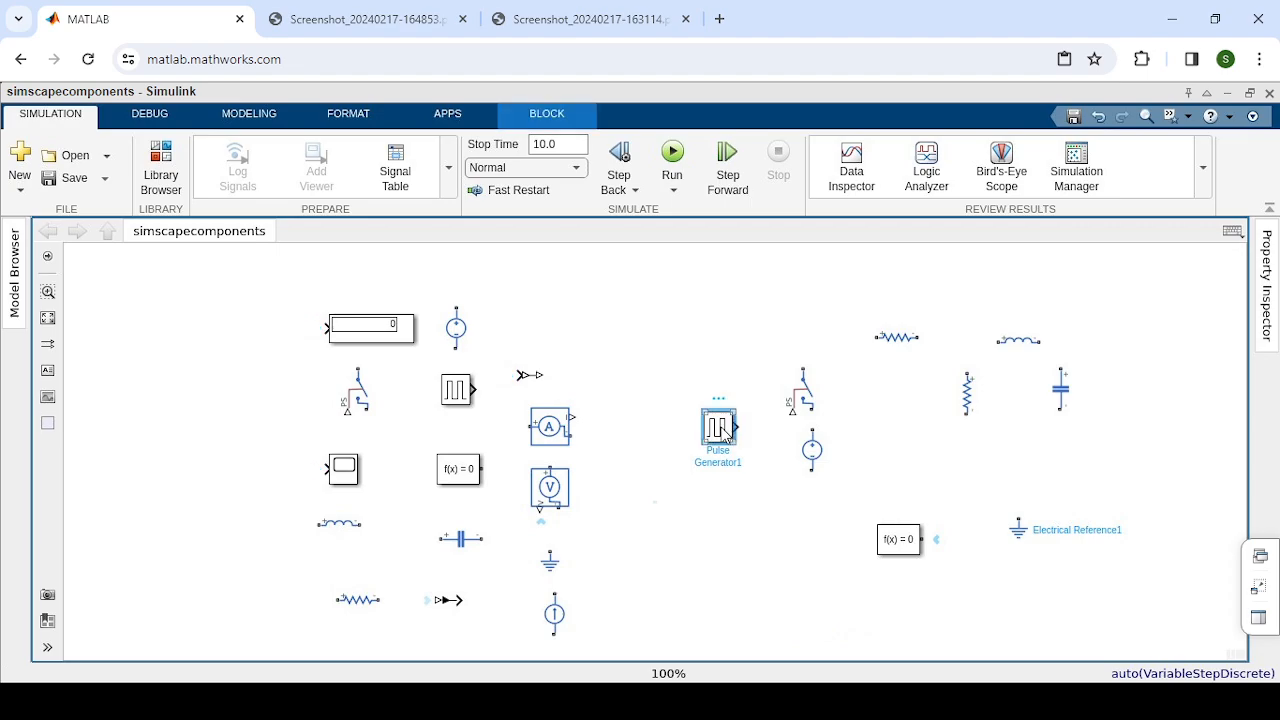
click(775, 430)
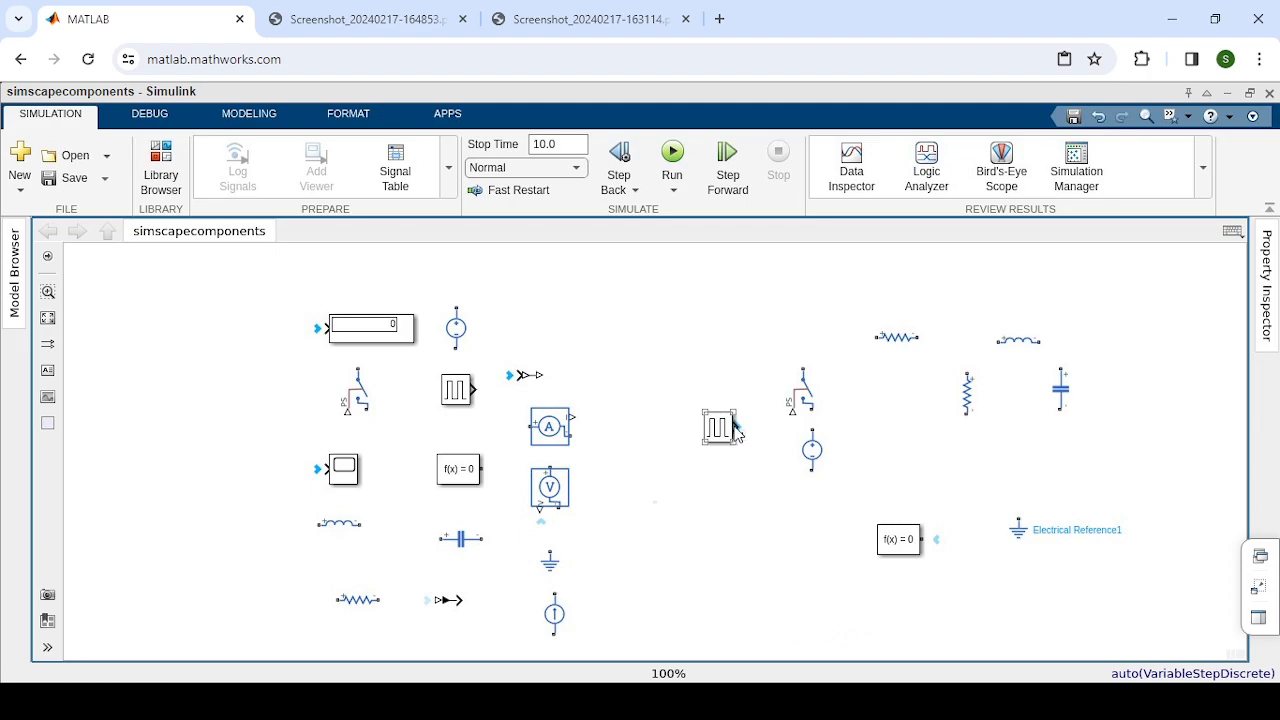
drag(737, 430, 775, 426)
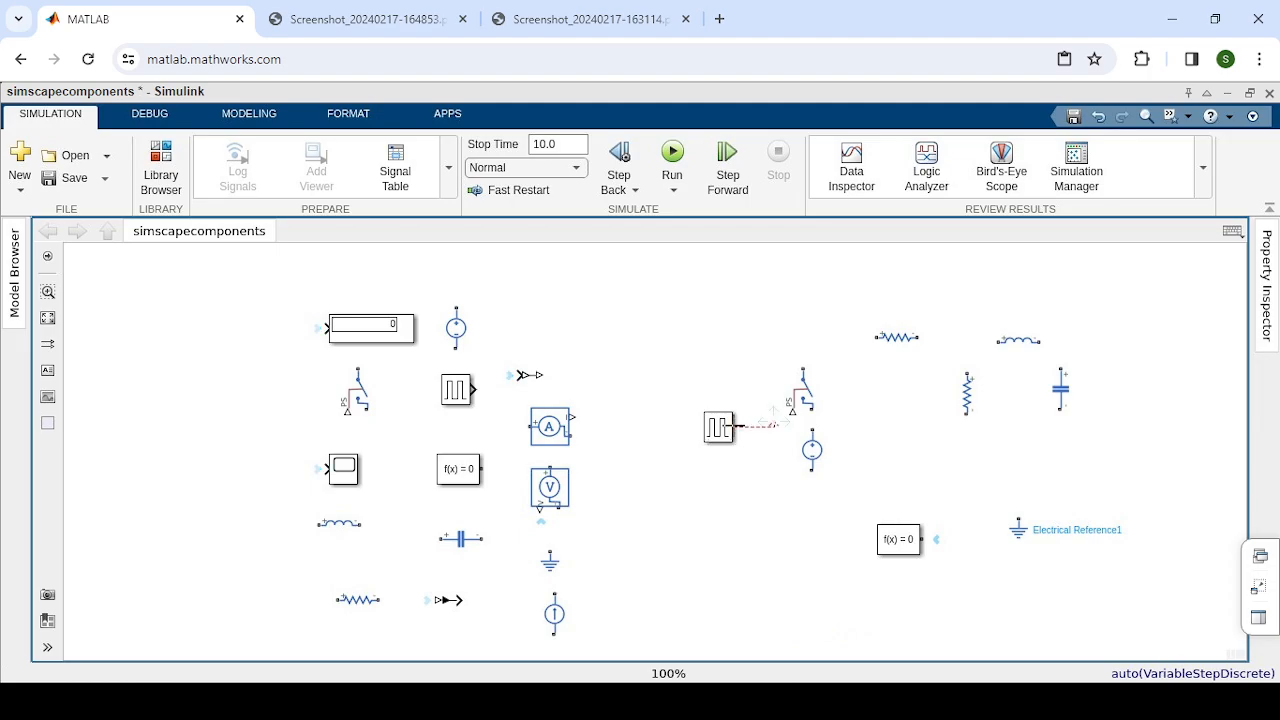
click(815, 438)
drag(781, 432, 794, 420)
click(778, 428)
drag(778, 428, 783, 437)
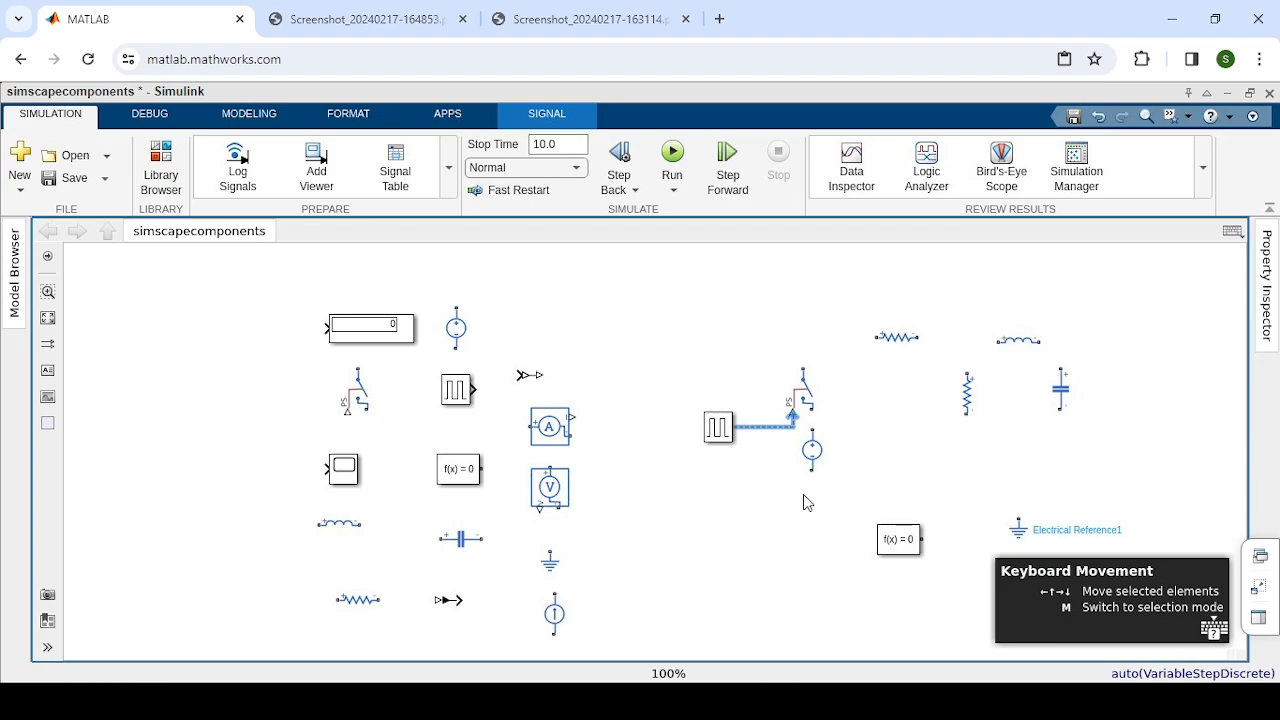
click(765, 453)
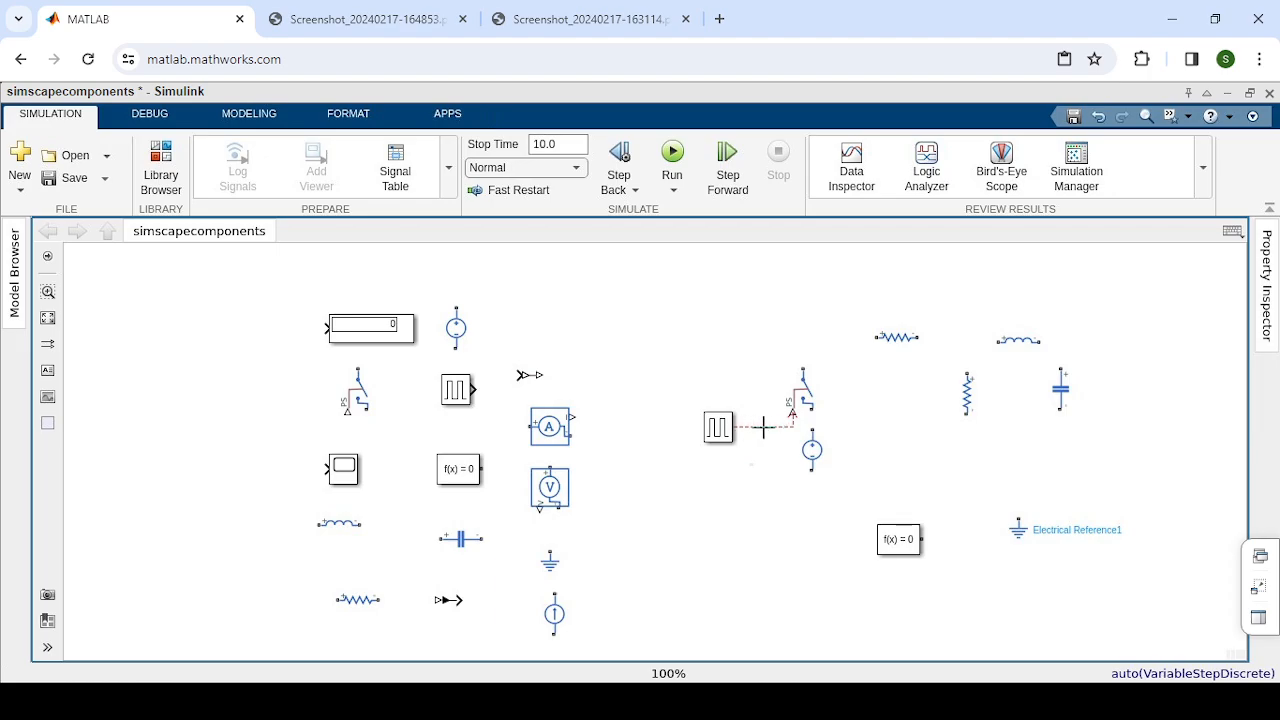
click(777, 427)
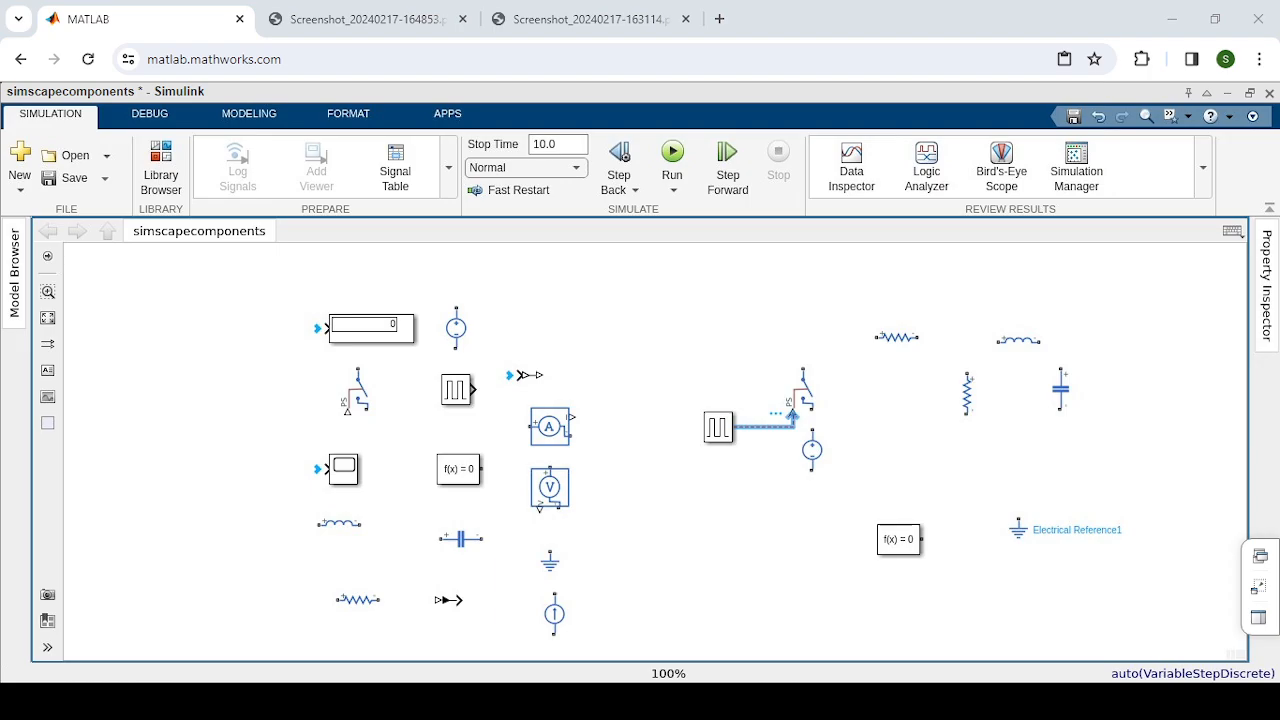
key(Delete)
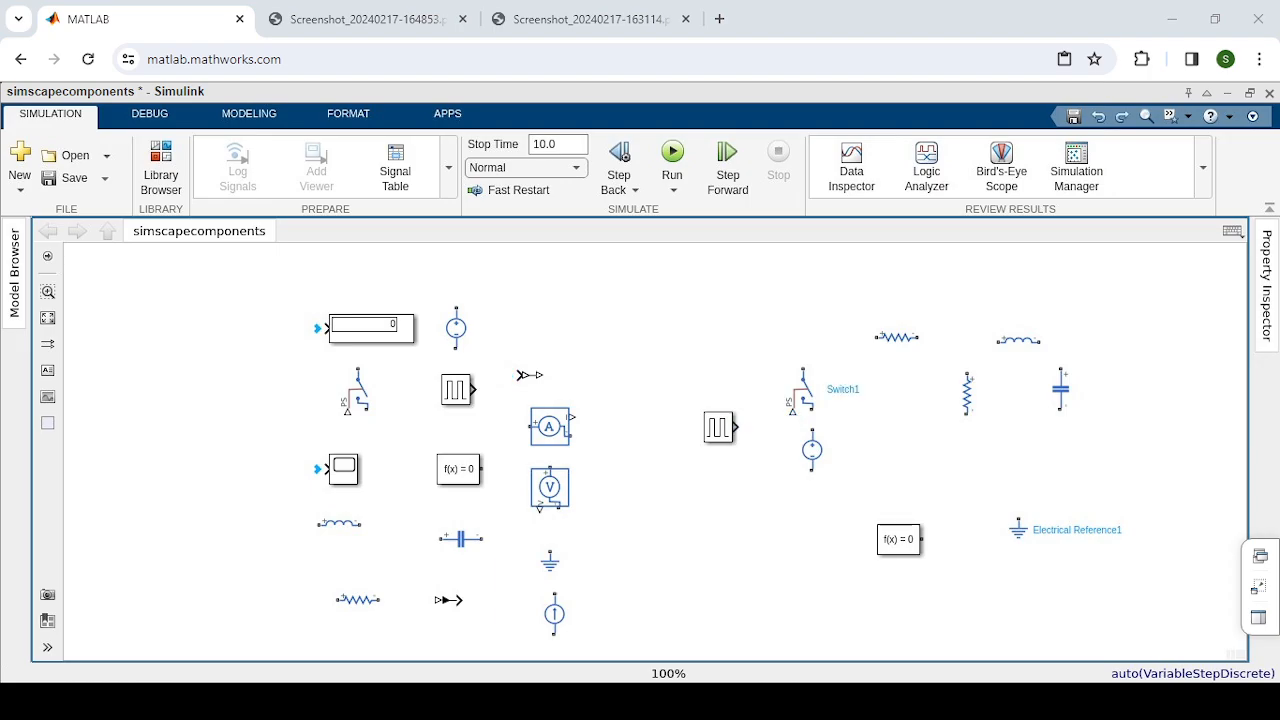
Paste a copy of the Simulink-PS Converter block just below the new pulse generator's output
click(448, 600)
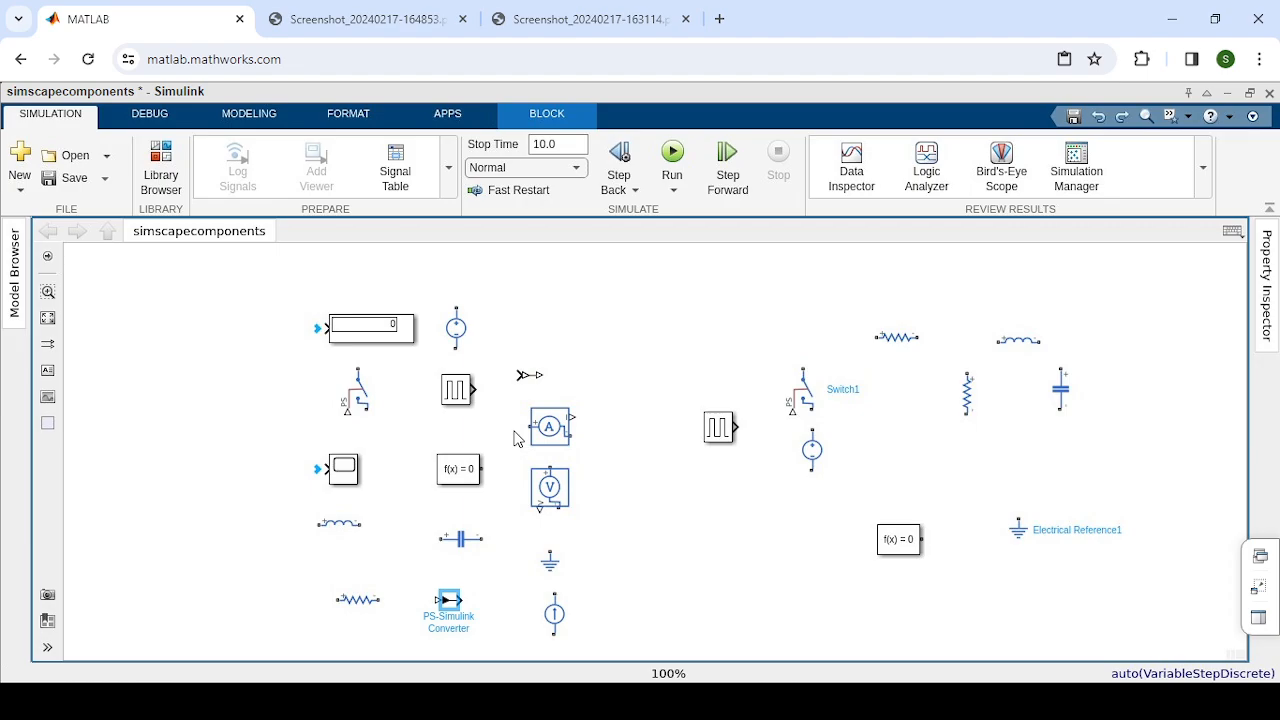
click(527, 376)
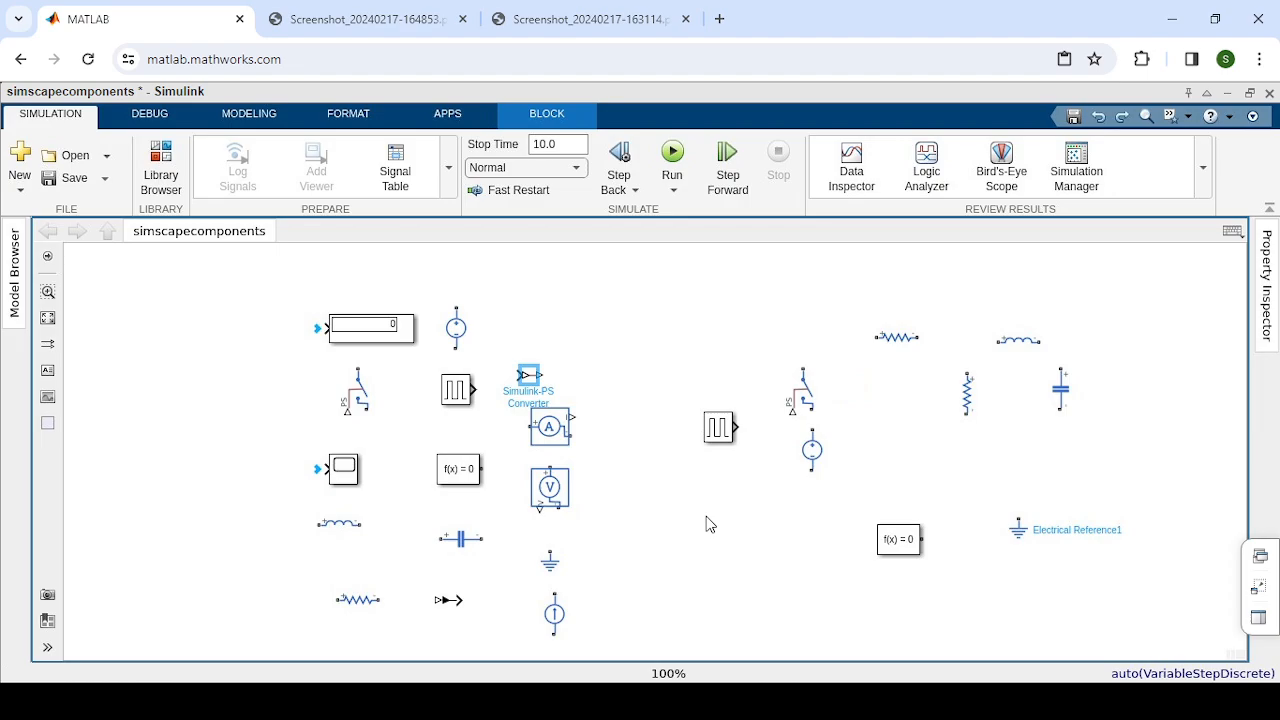
click(744, 450)
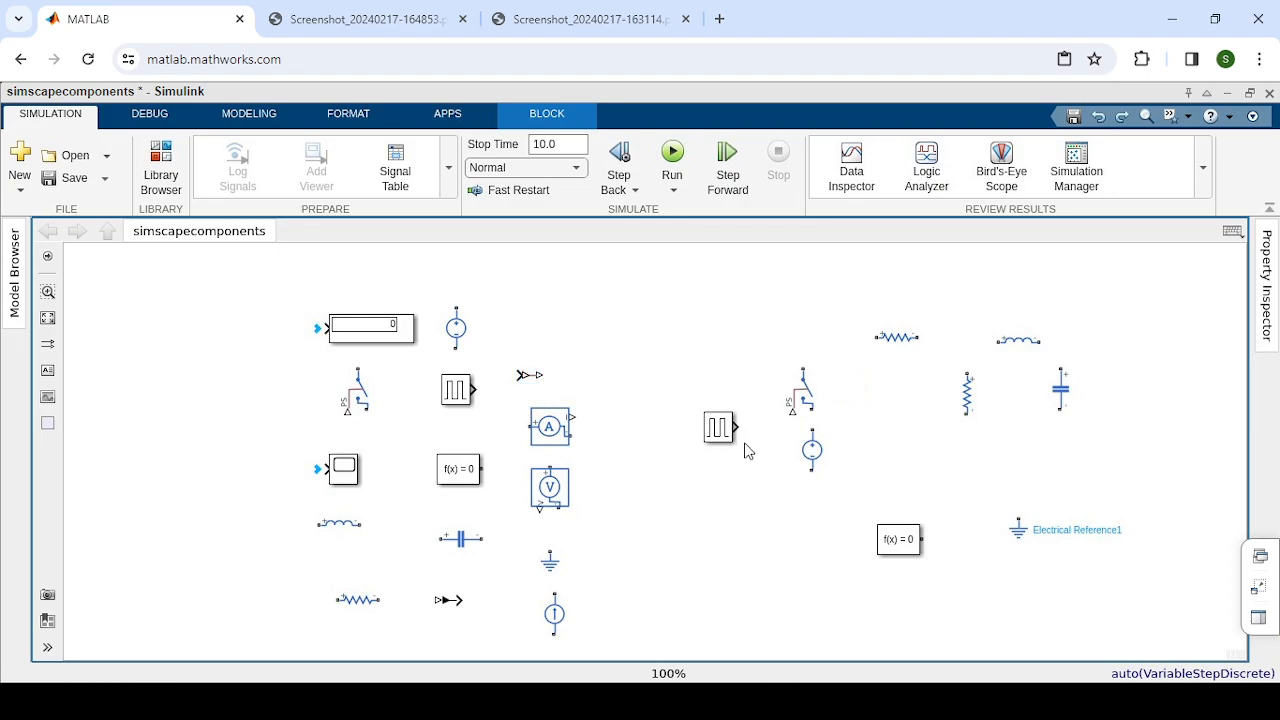
click(744, 450)
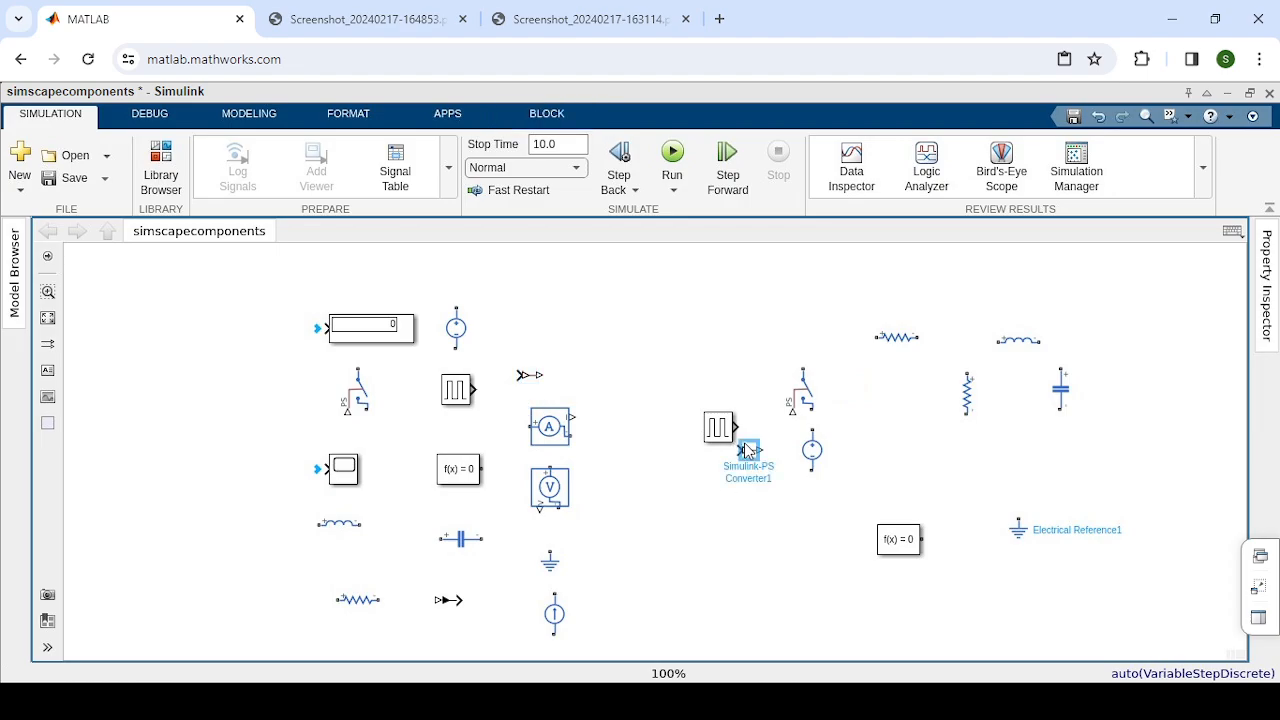
Move the new Simulink-PS Converter between the pulse generator and the switch, level with the generator's output
drag(749, 453, 788, 437)
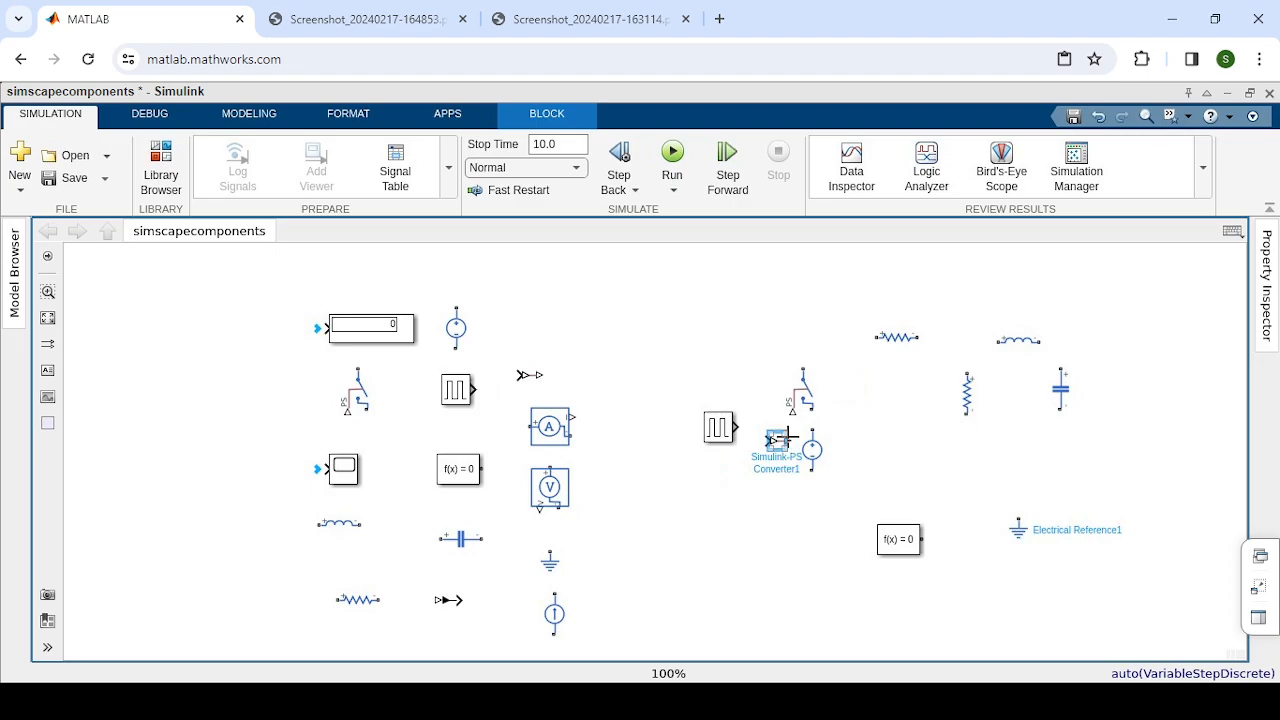
key(Left)
key(Left)
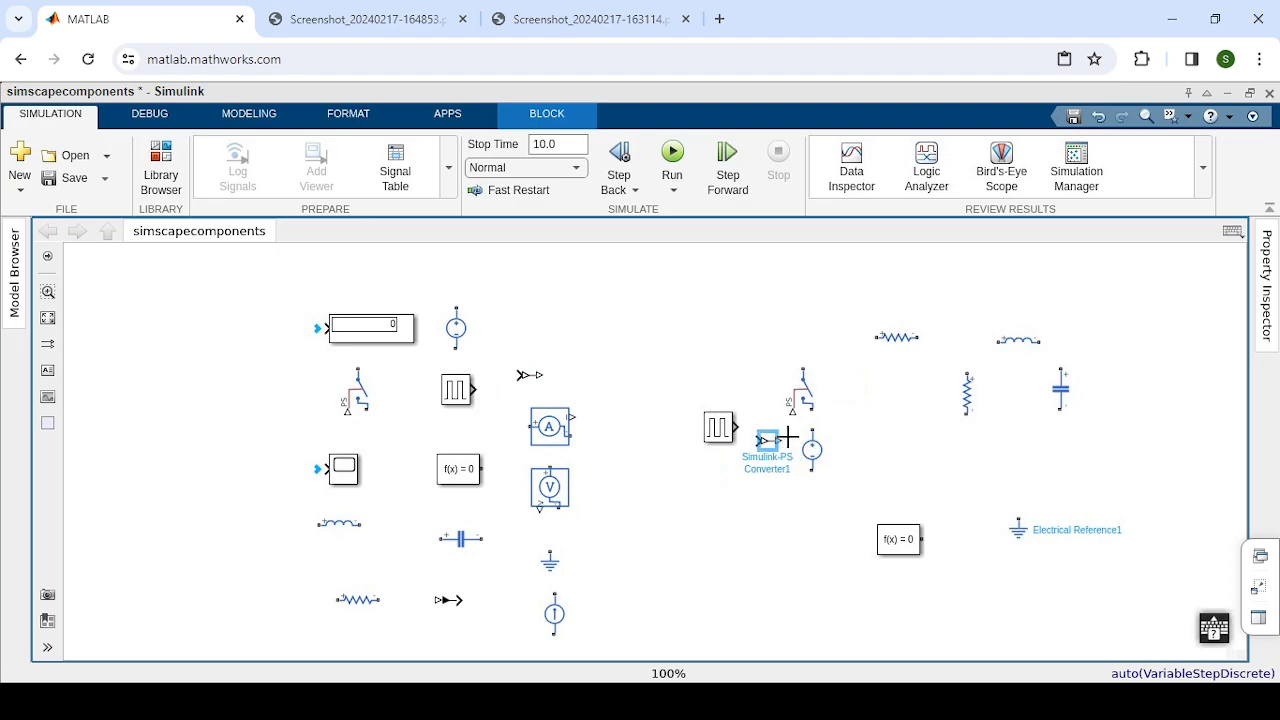
key(Up)
key(Up)
key(Up)
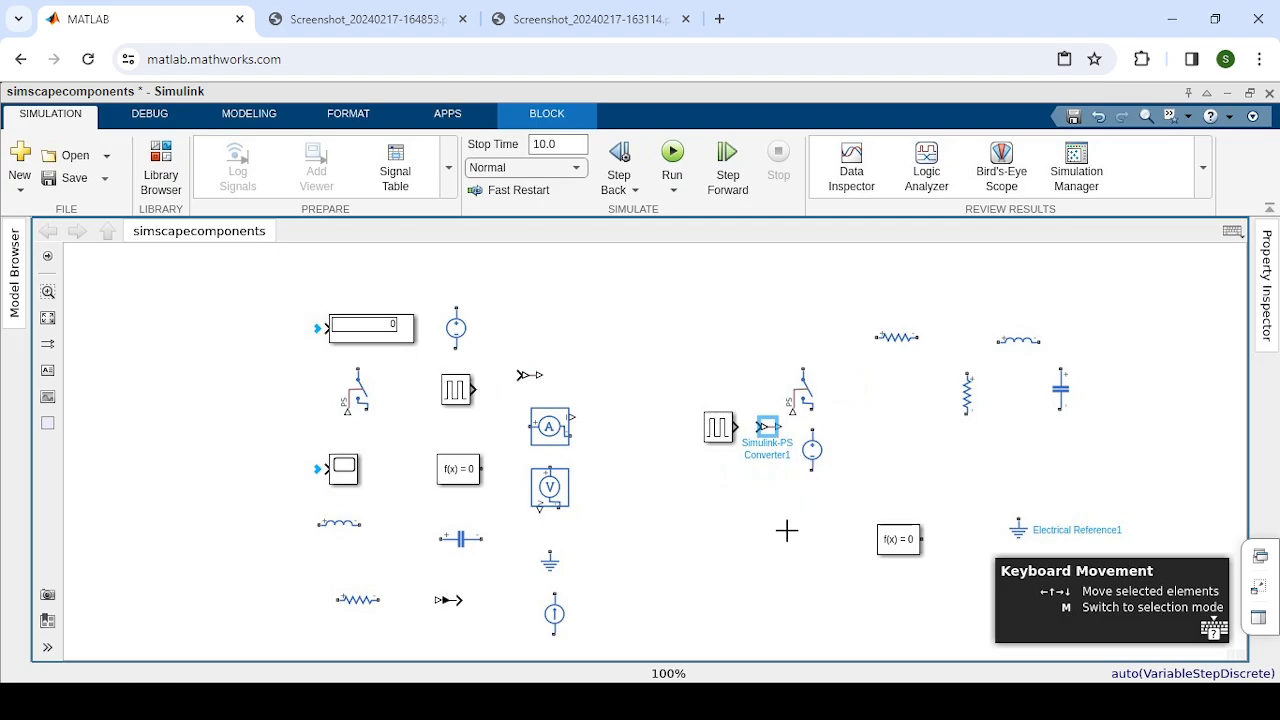
click(784, 472)
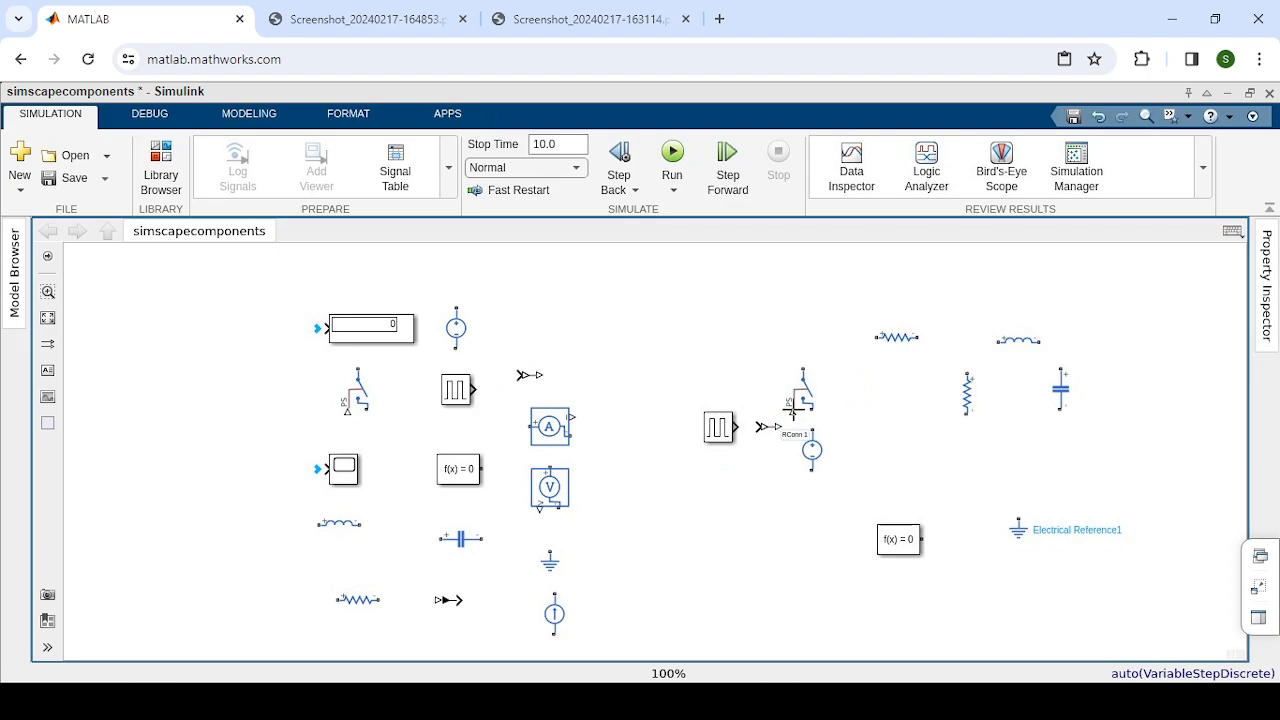
Wire the pulse generator through the converter to the switch's control port, and the switch's upper terminal to the horizontal resistor
drag(781, 427, 793, 410)
drag(758, 428, 736, 428)
drag(802, 366, 871, 335)
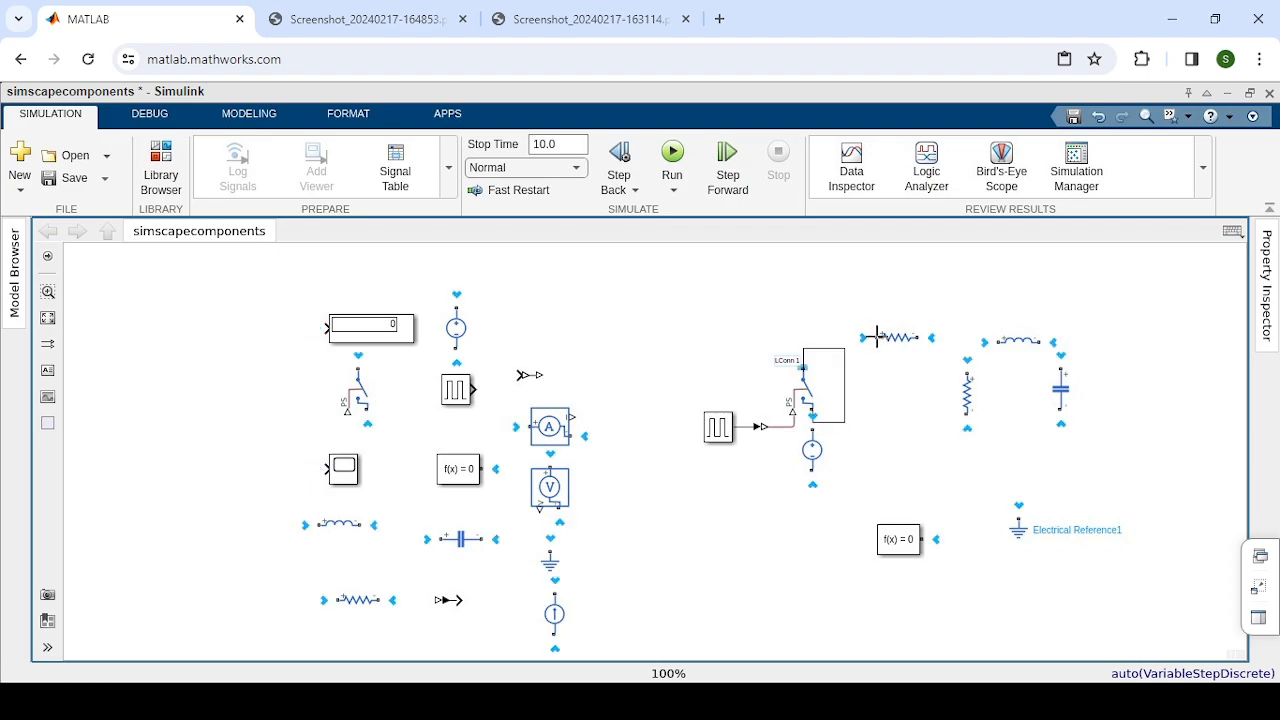
drag(877, 336, 877, 337)
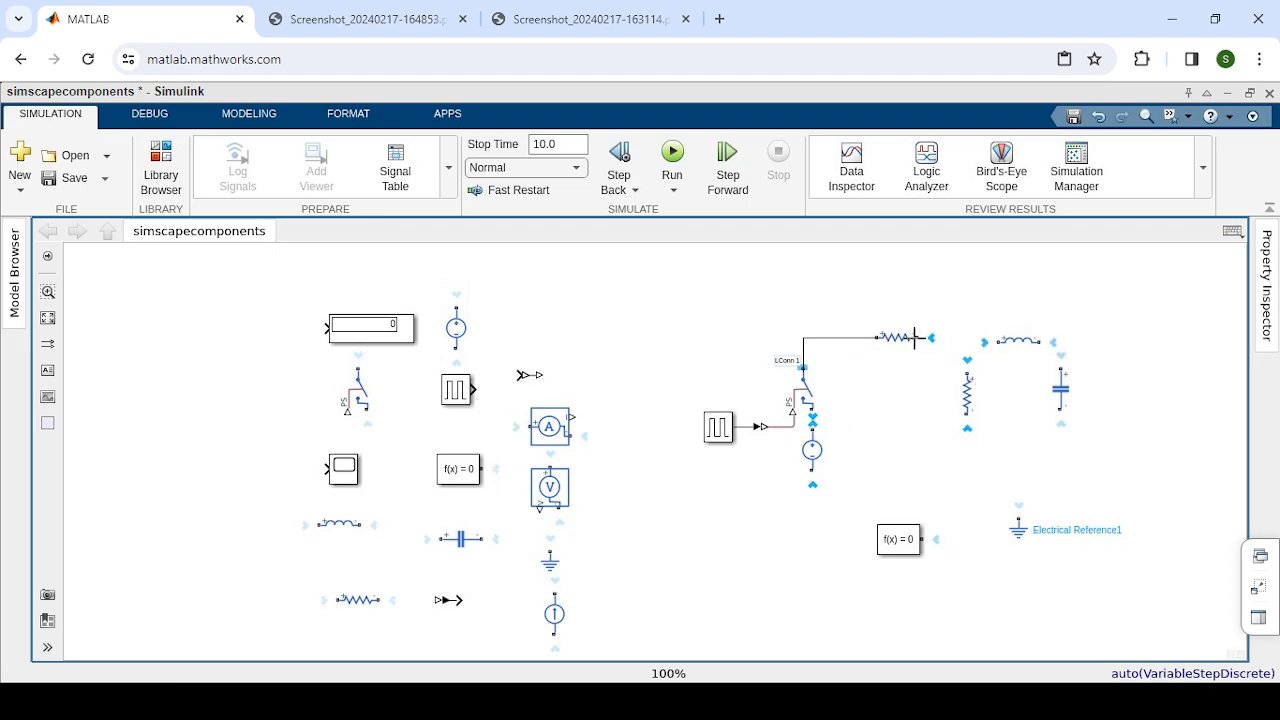
Connect the horizontal resistor to the inductor and join the vertical resistor's upper end to that wire
drag(915, 338, 995, 342)
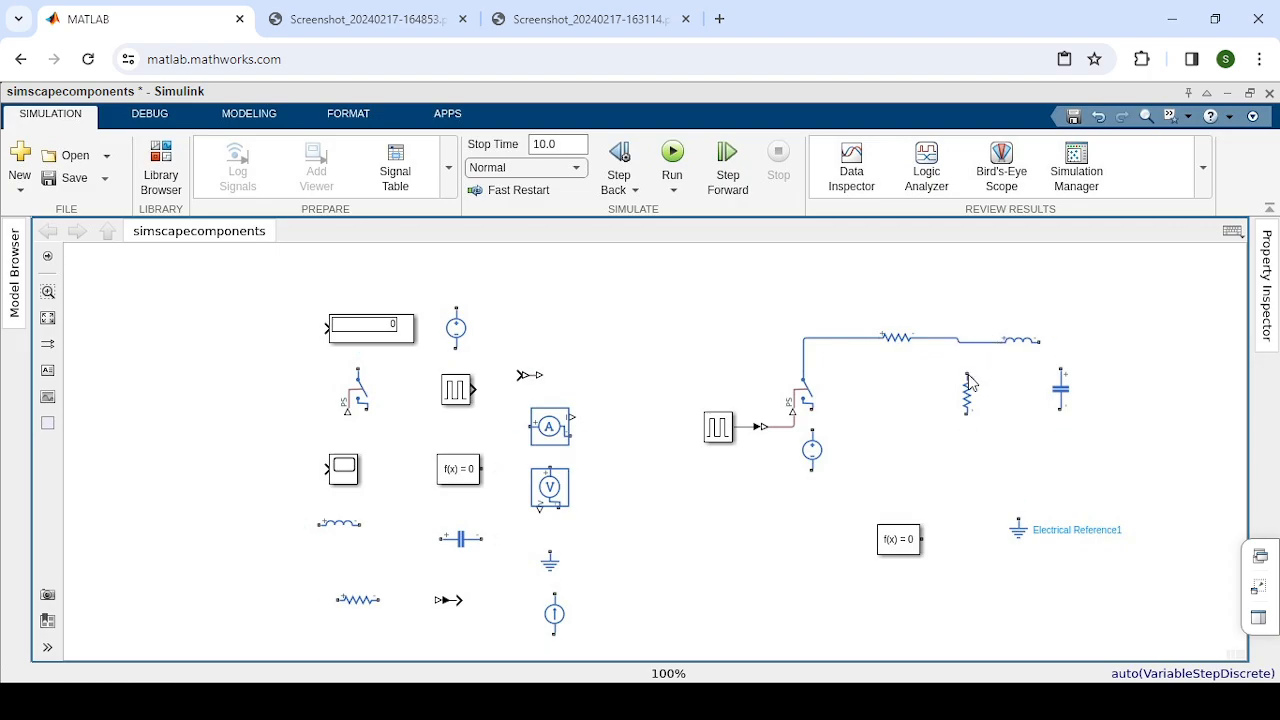
drag(968, 375, 967, 342)
drag(998, 403, 998, 403)
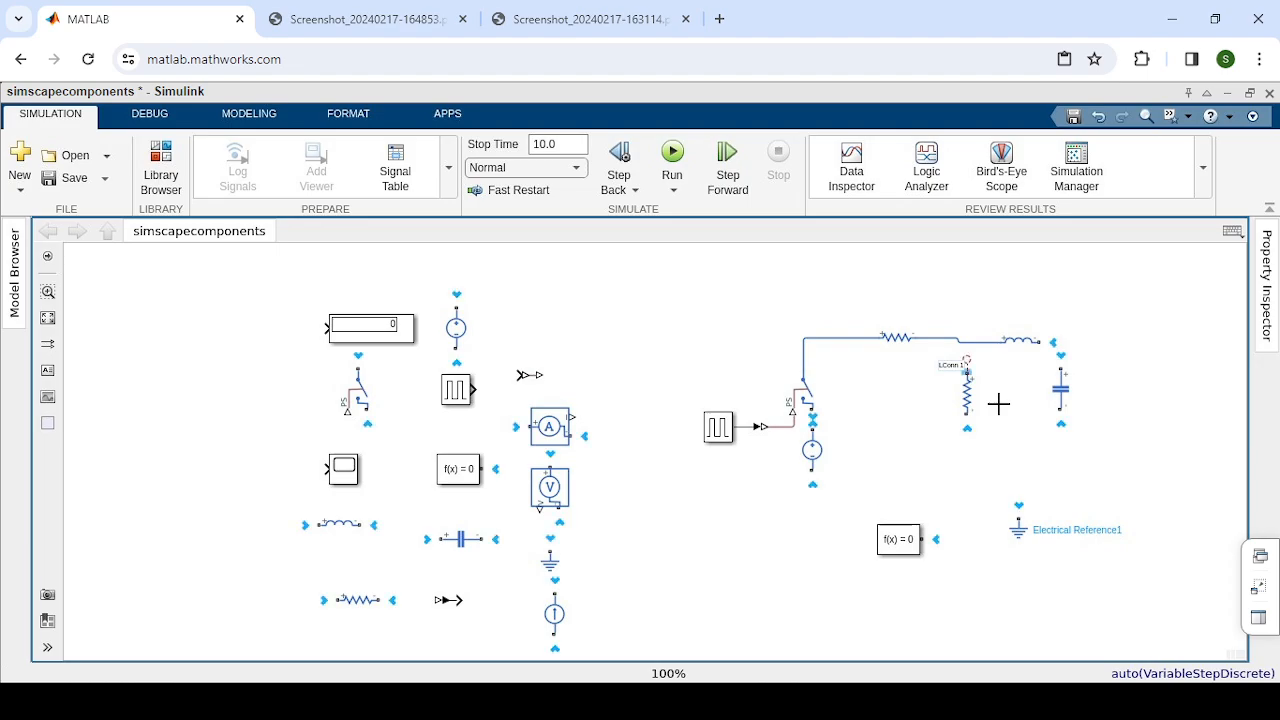
drag(999, 404, 999, 404)
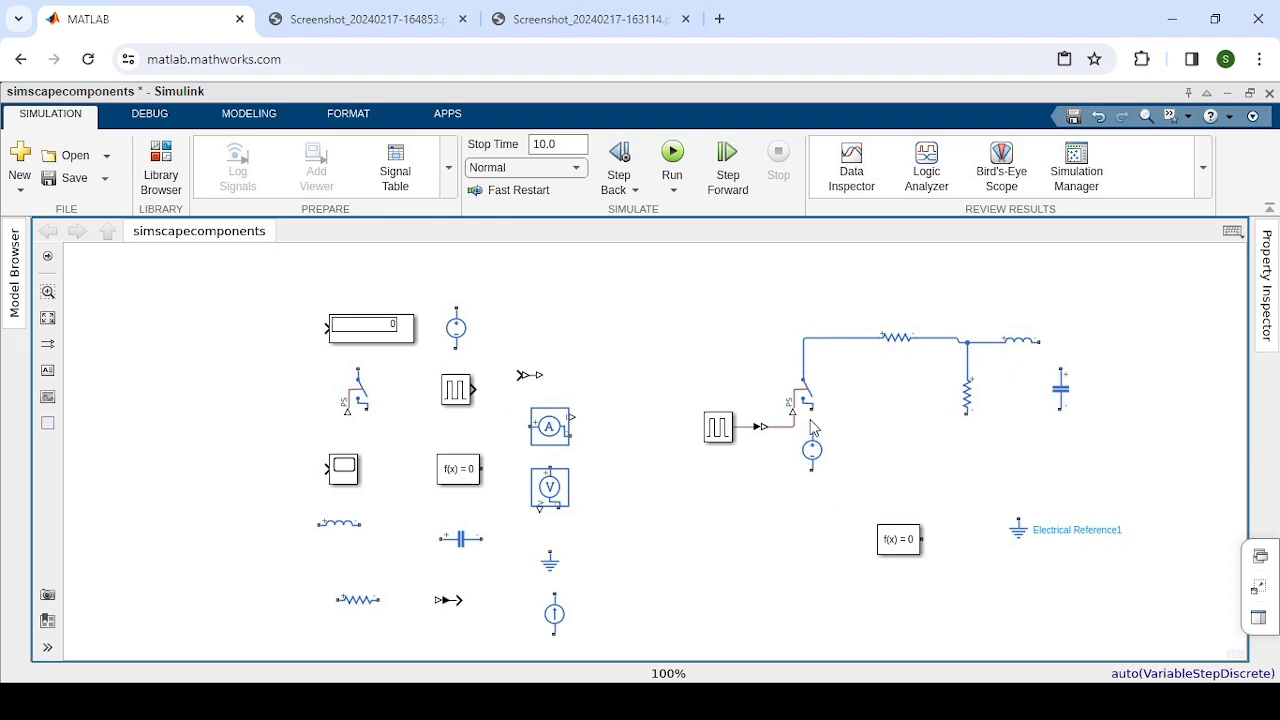
Connect the switch's lower terminal to the voltage source's positive end, and the source's negative end to the capacitor's lower terminal
drag(812, 410, 812, 432)
drag(812, 476, 1061, 410)
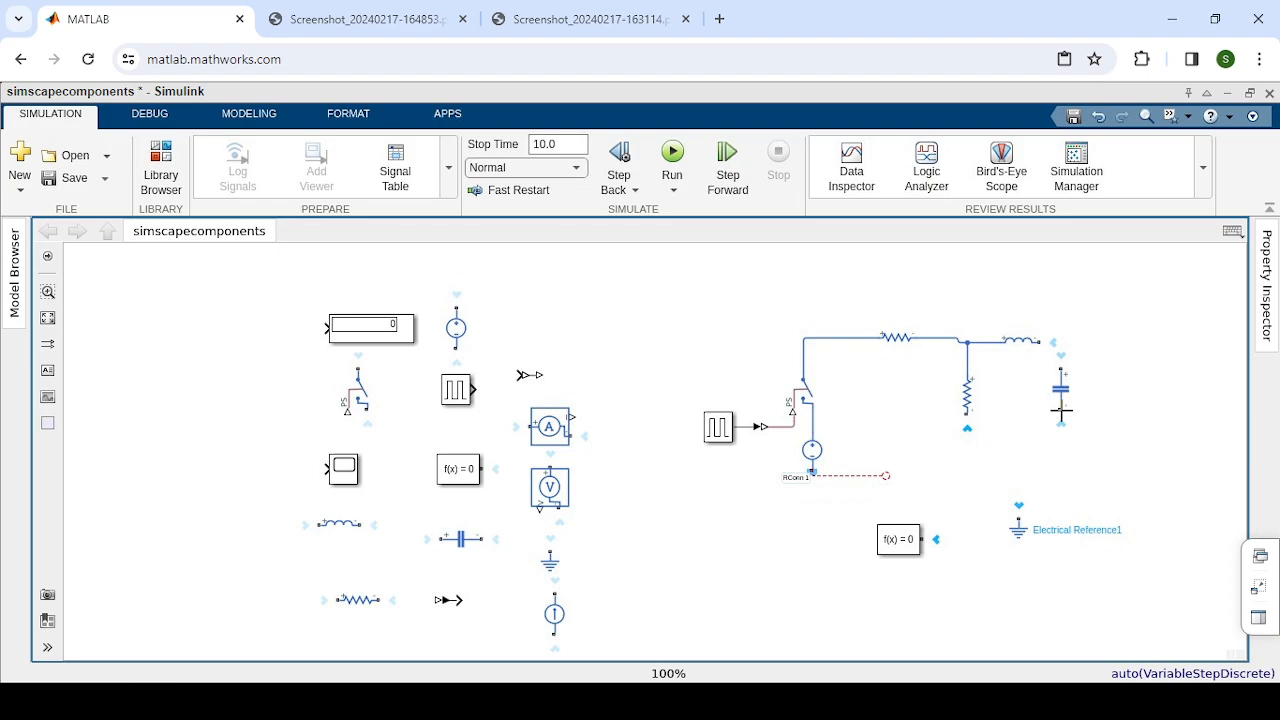
drag(1061, 410, 1061, 410)
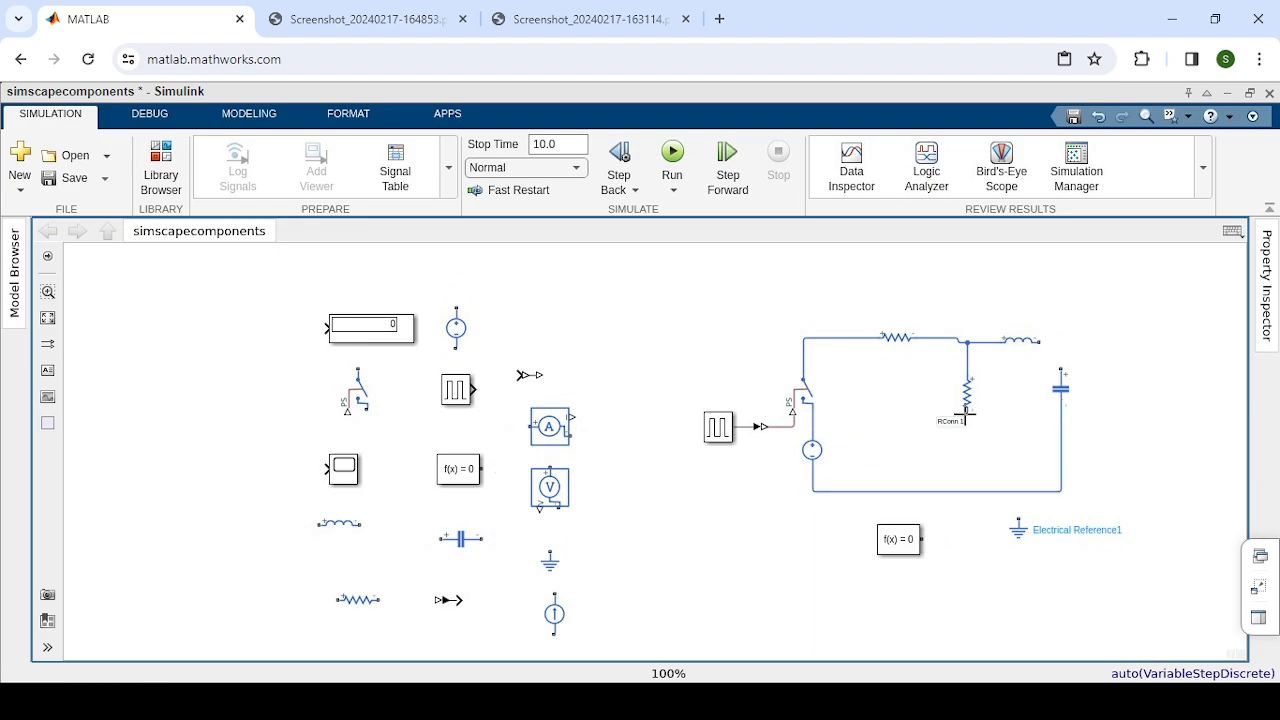
Connect the vertical resistor's lower end to the return wire and the inductor's free end to the capacitor's upper terminal
drag(966, 413, 961, 492)
click(1030, 342)
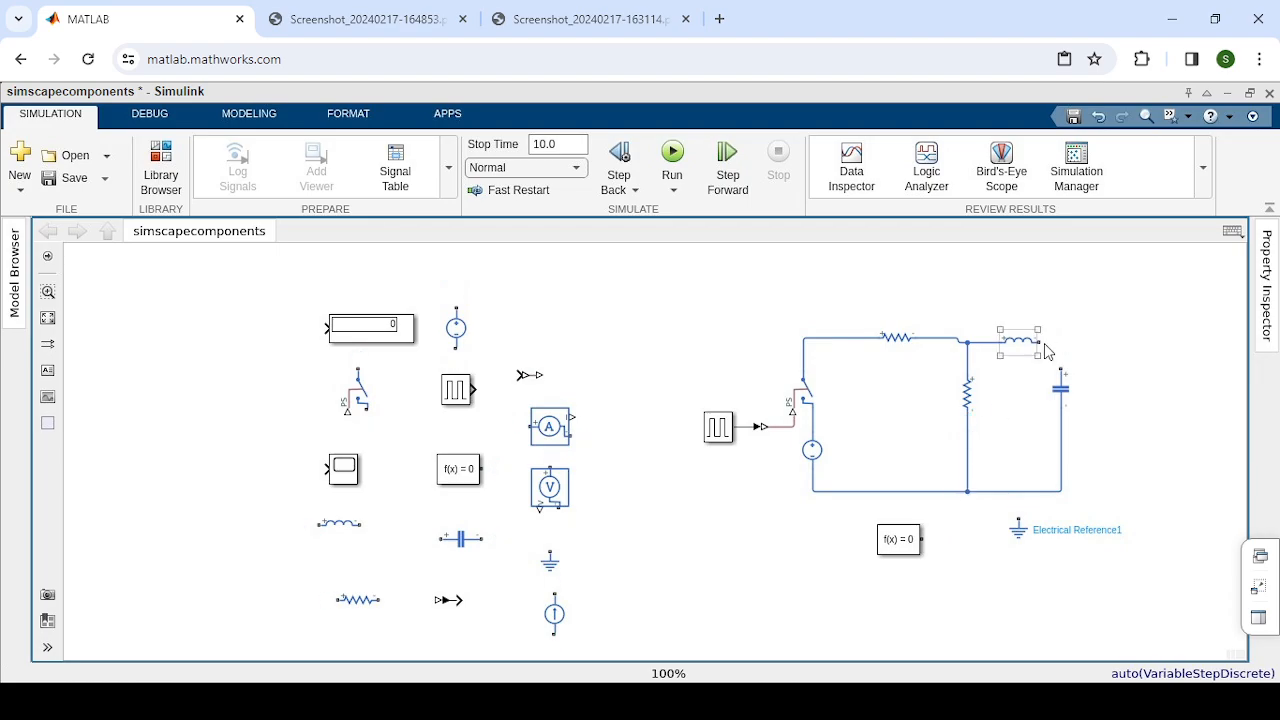
drag(1052, 349, 1061, 374)
Check the component values in the Example 8.12 figure and set the new circuit's inductance to 3 H
click(404, 28)
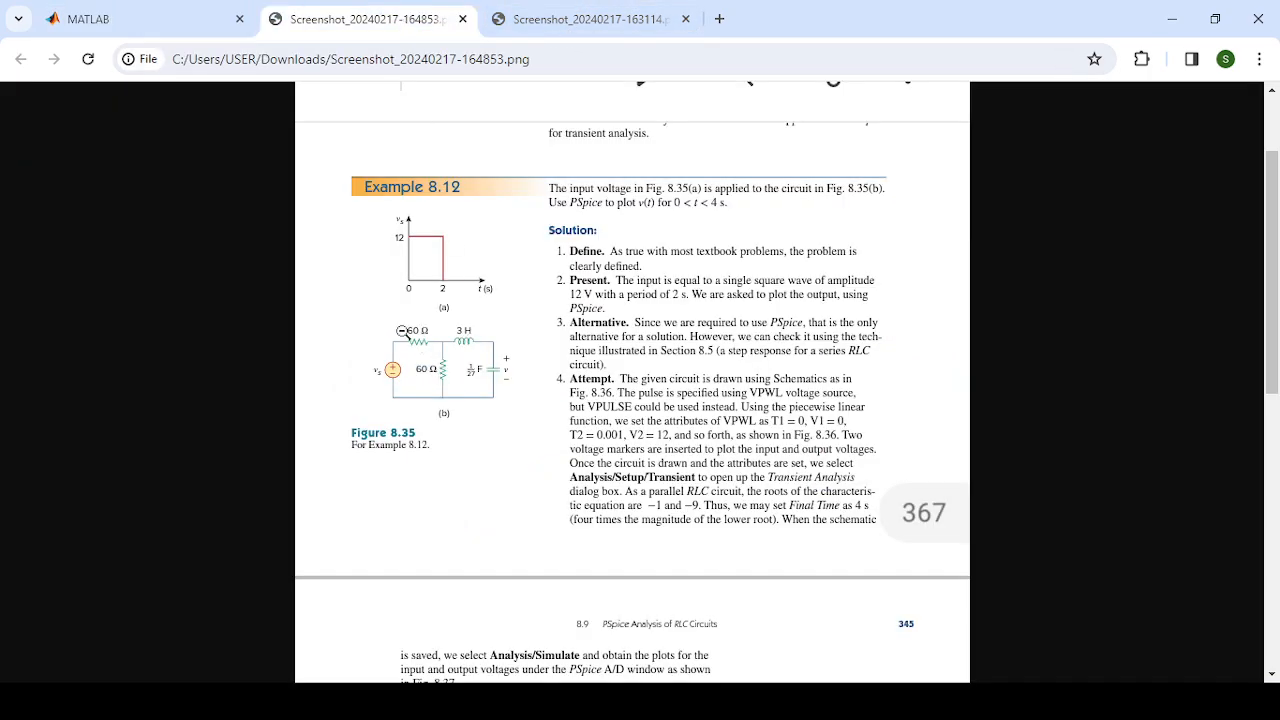
click(156, 9)
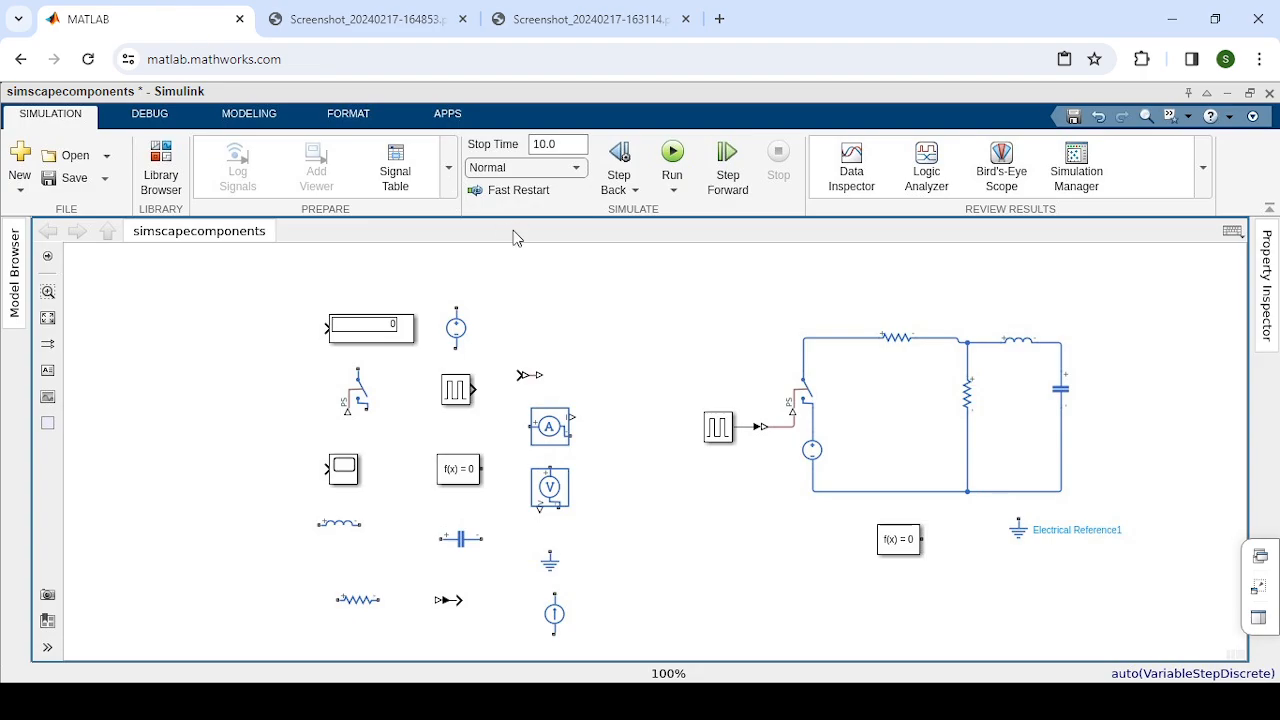
click(1012, 347)
double_click(1012, 347)
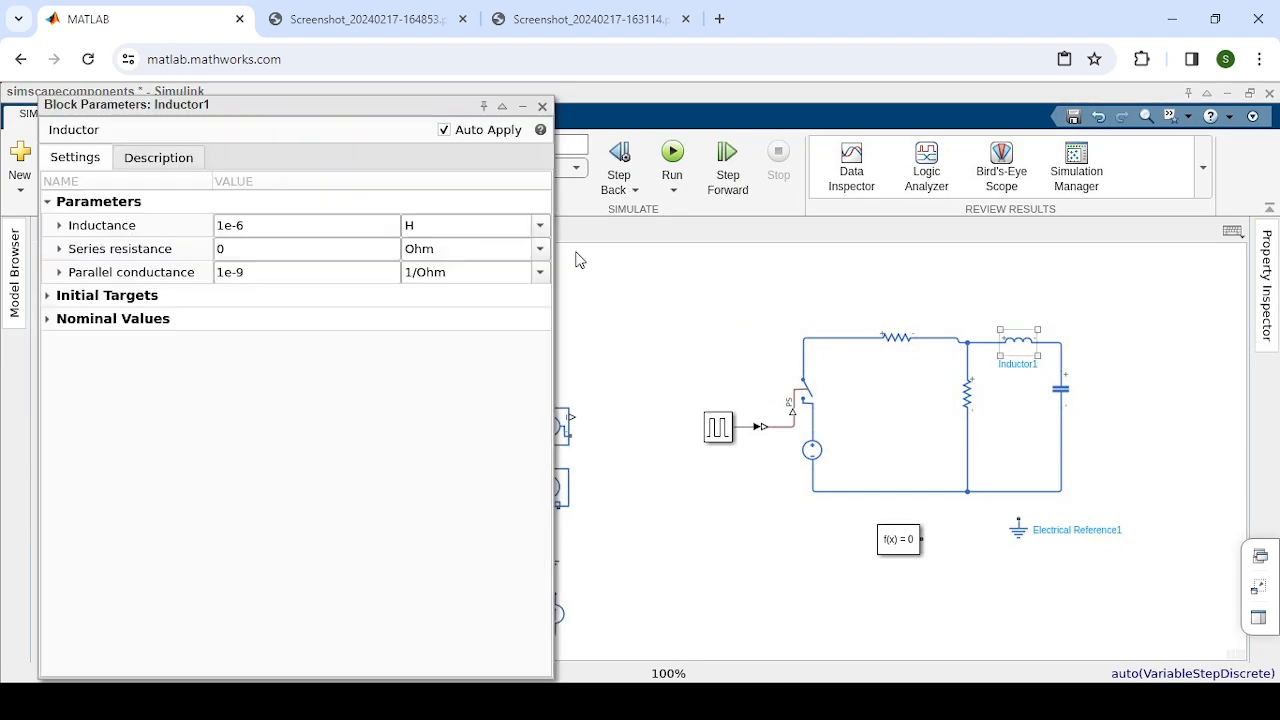
click(255, 225)
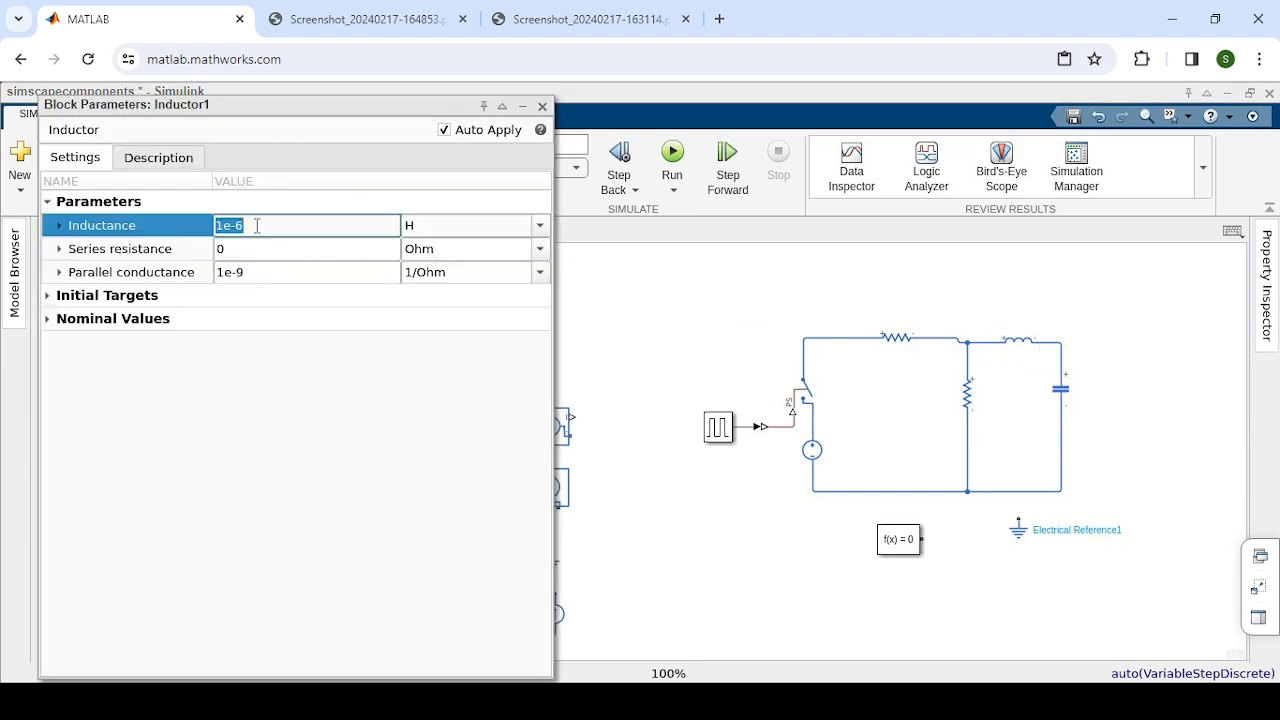
click(257, 225)
key(BackSpace)
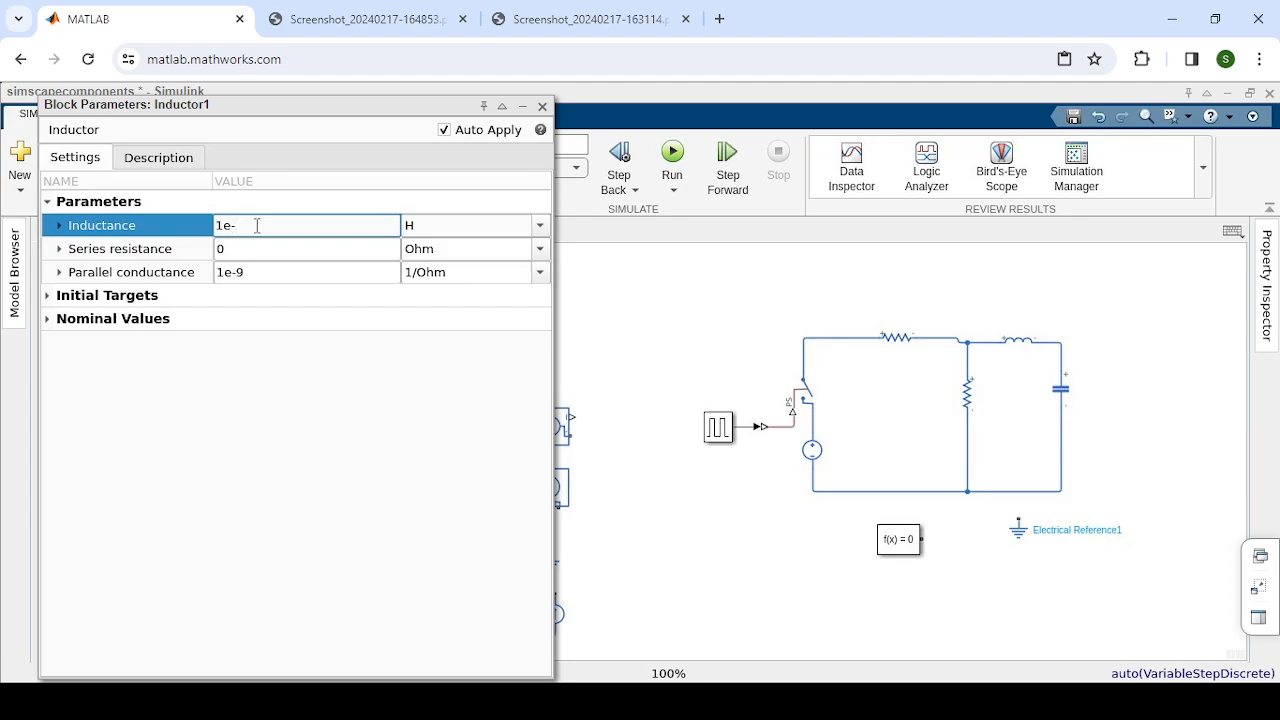
key(BackSpace)
key(BackSpace)
text(3)
key(Escape)
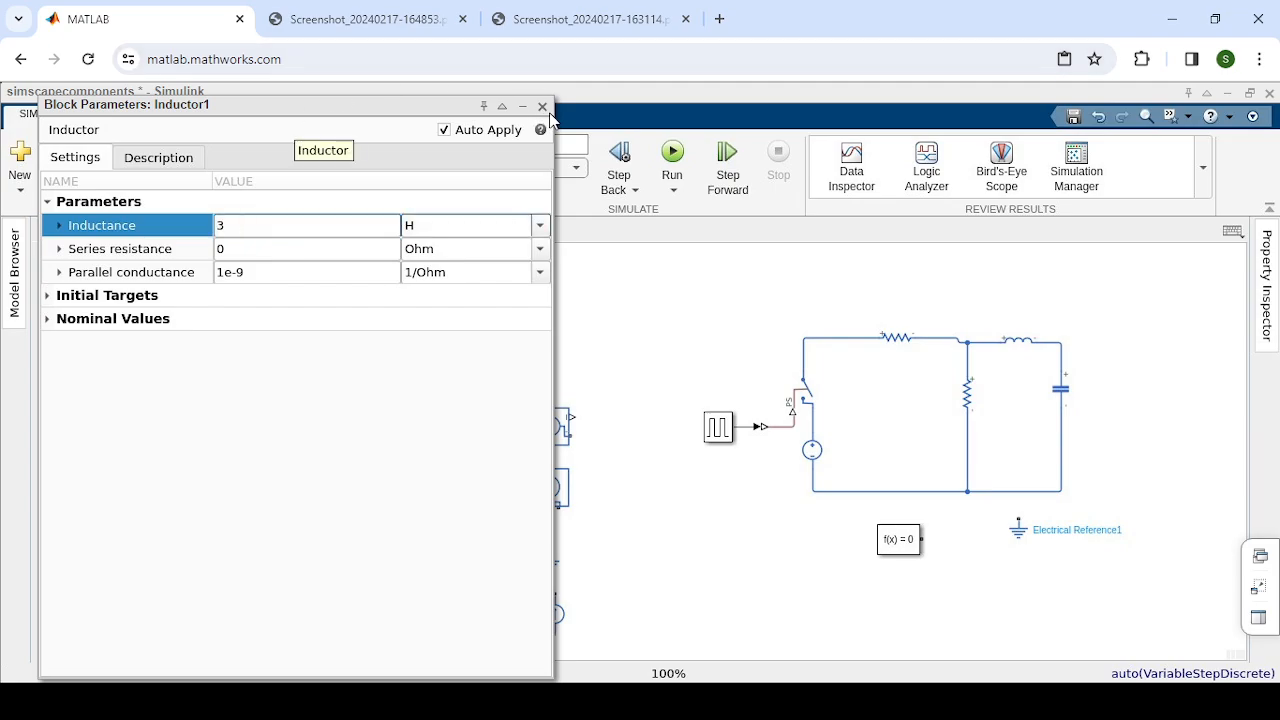
click(543, 107)
Set the vertical resistor's resistance to 60 Ohm
click(966, 410)
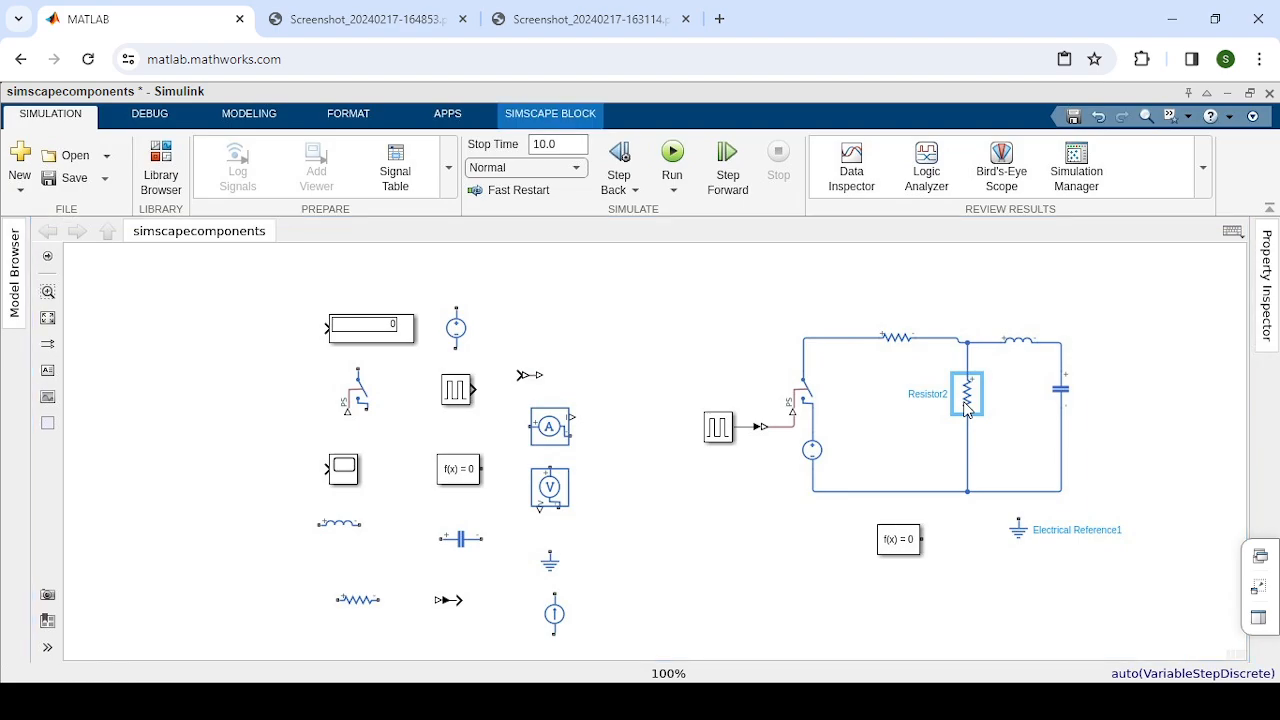
double_click(966, 405)
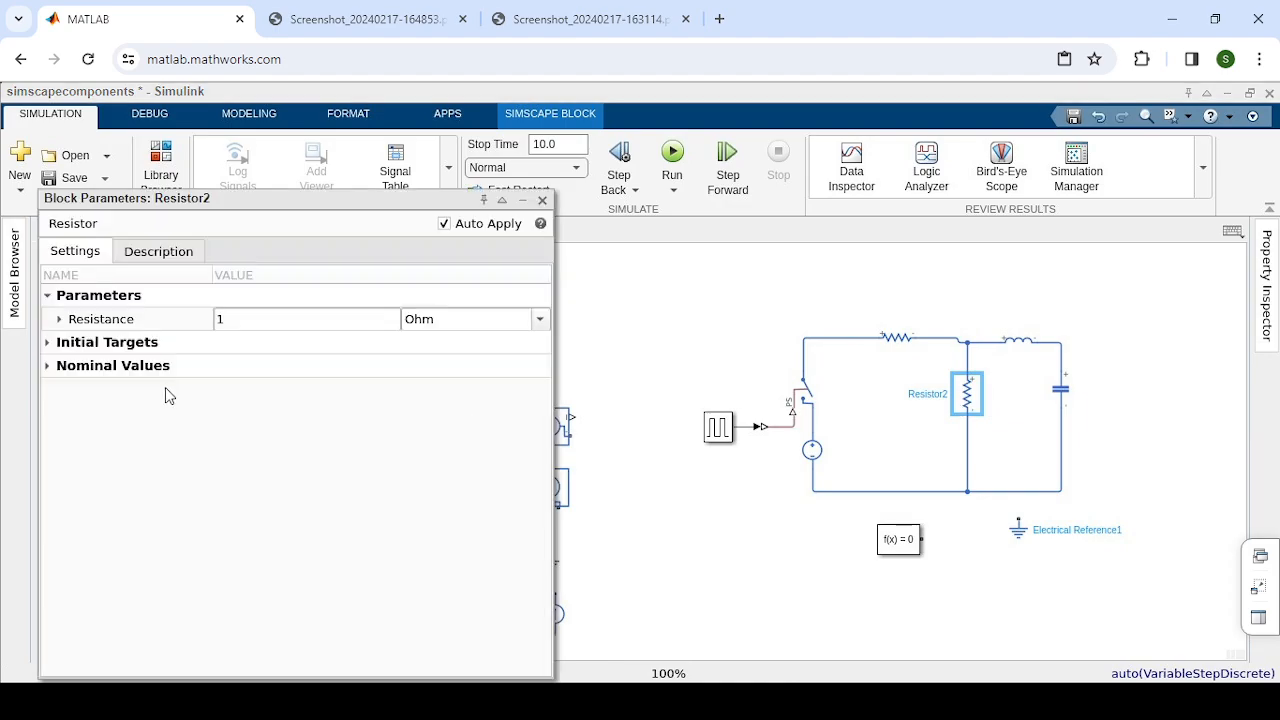
click(226, 318)
click(226, 318)
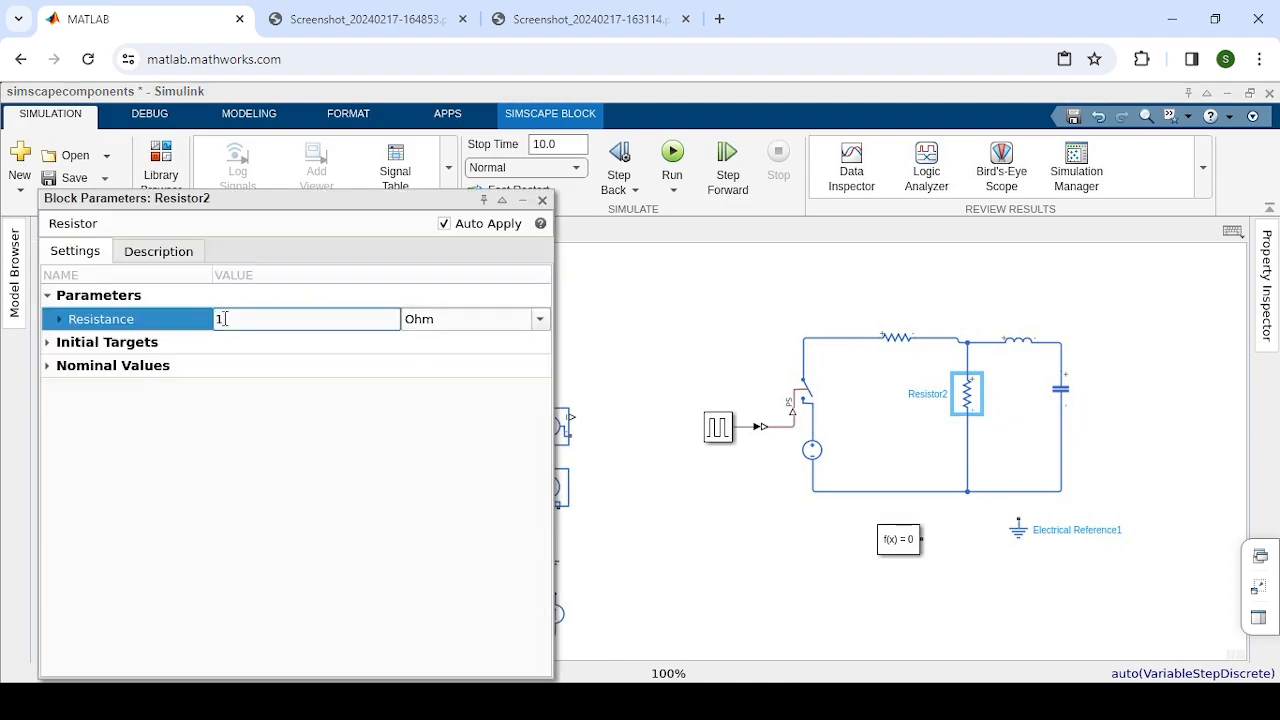
key(BackSpace)
text(60)
key(Return)
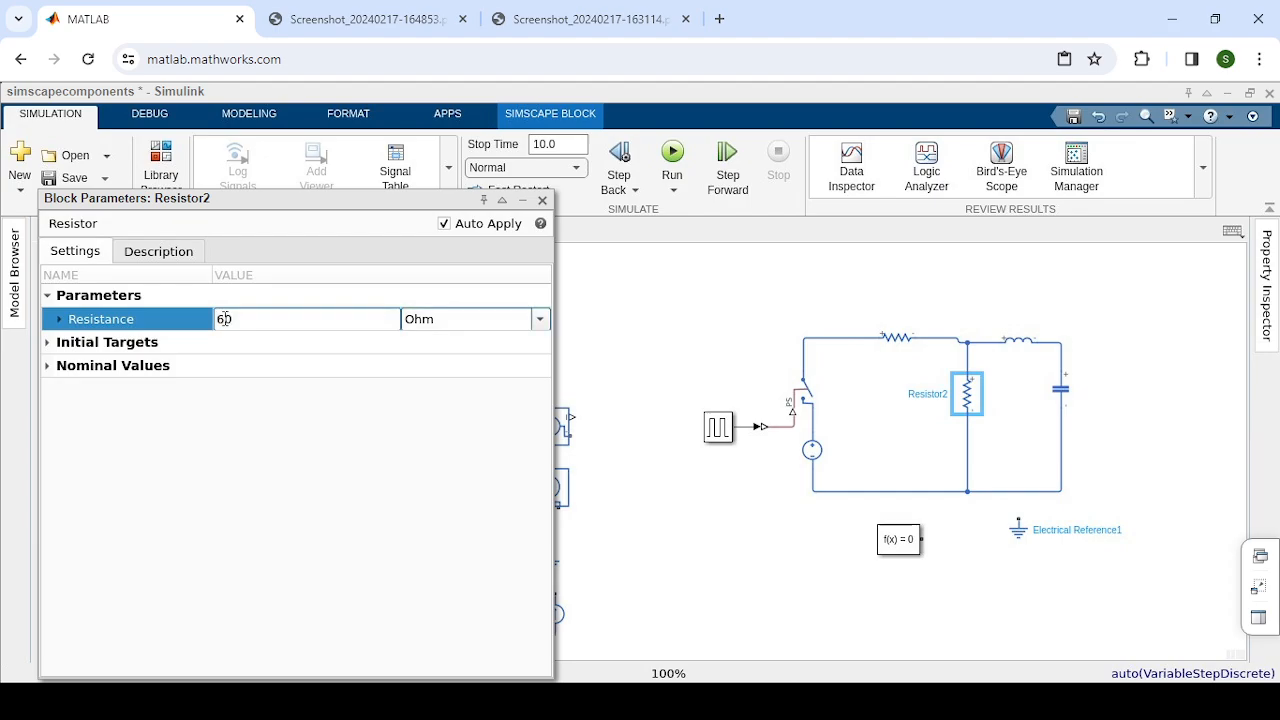
Set the resistance of the horizontal resistor between the switch and the inductor branch to 60 Ohm
click(898, 342)
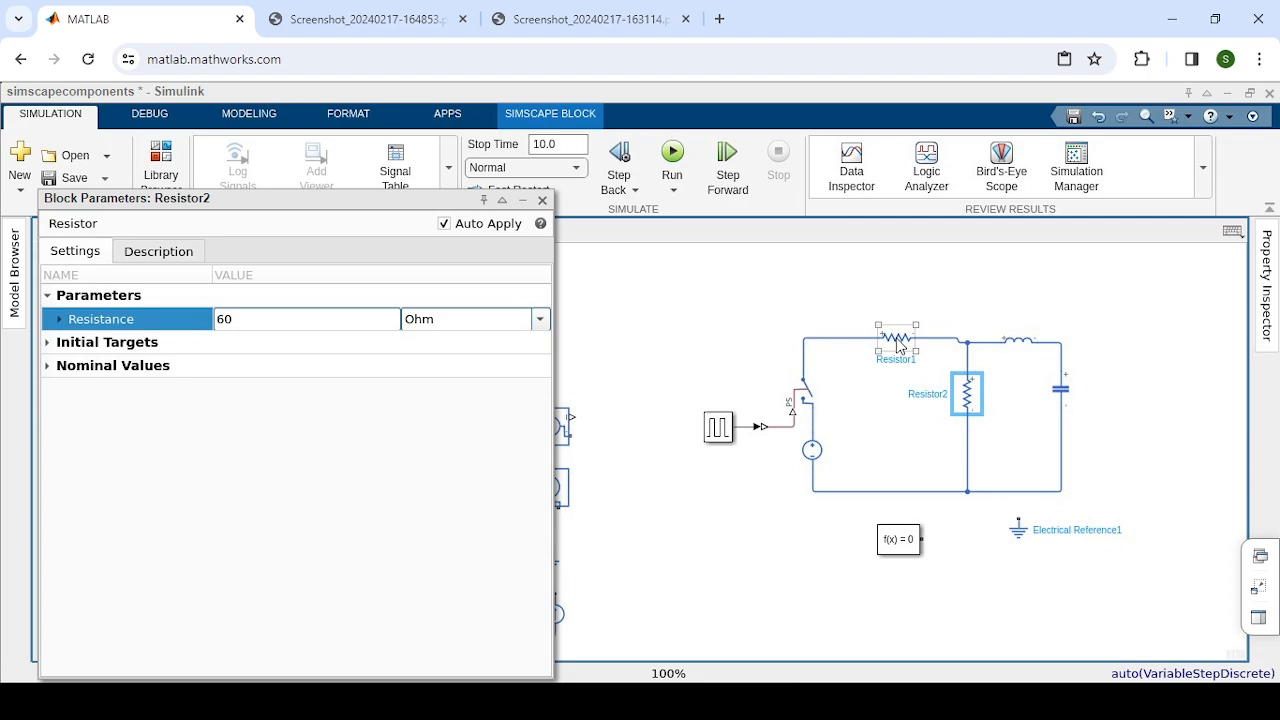
double_click(899, 346)
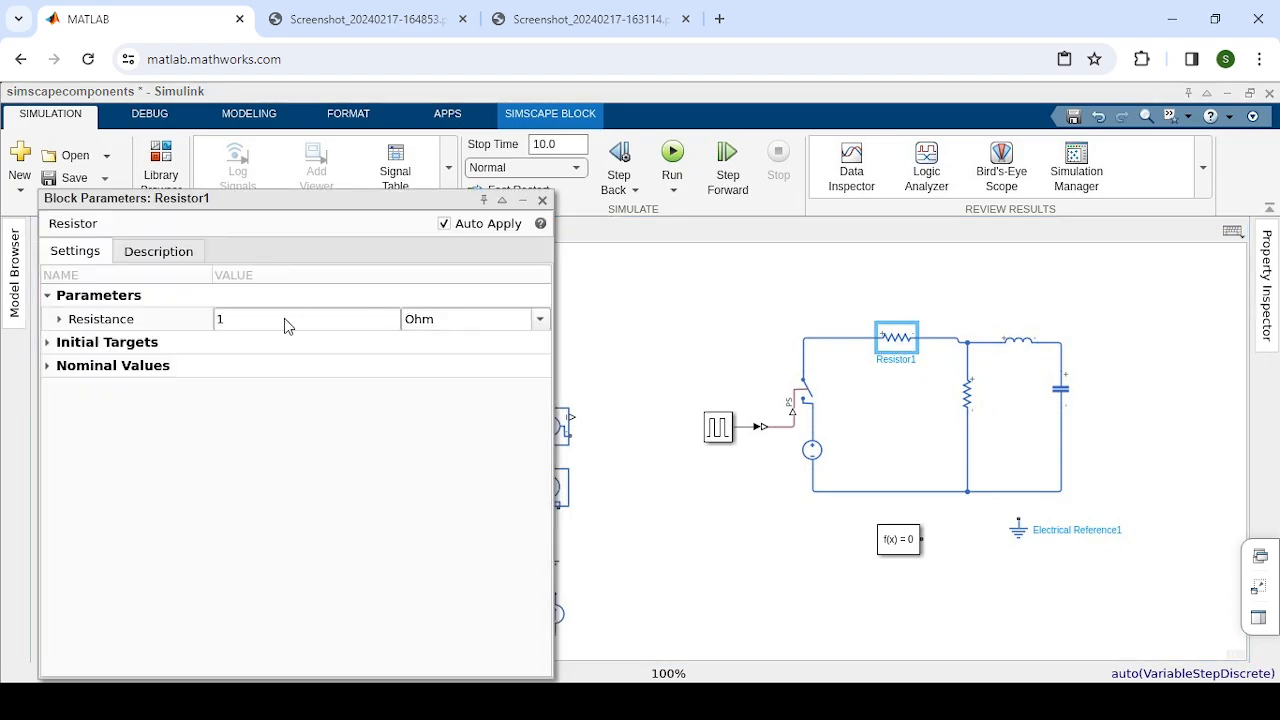
click(284, 318)
key(BackSpace)
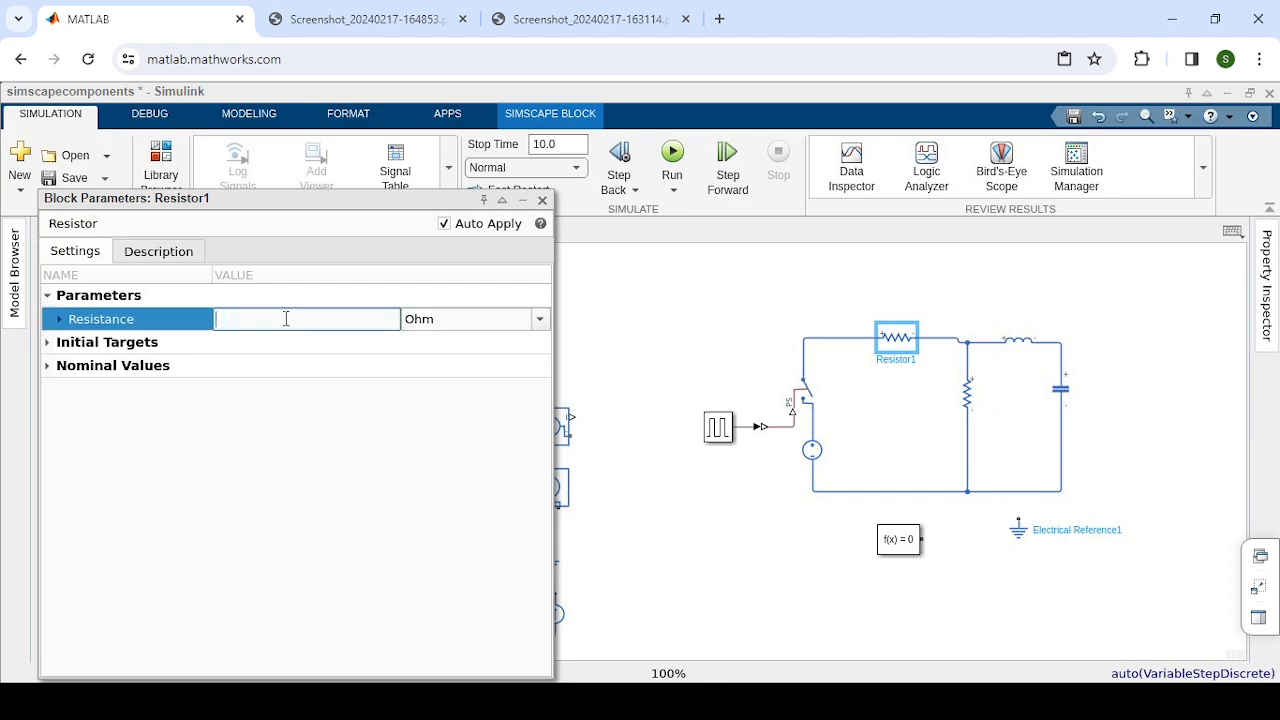
text(60)
key(Escape)
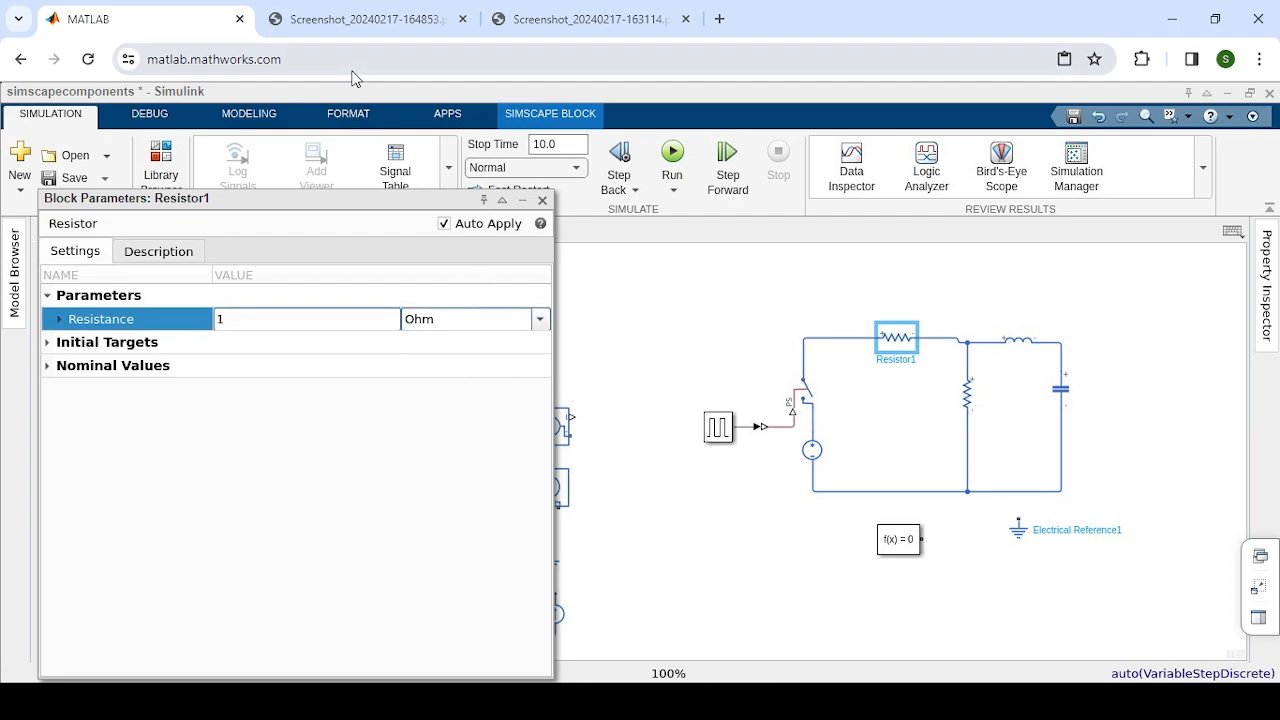
Check the capacitor's value in the Example 8.12 figure and close the resistor's block parameters
double_click(1062, 396)
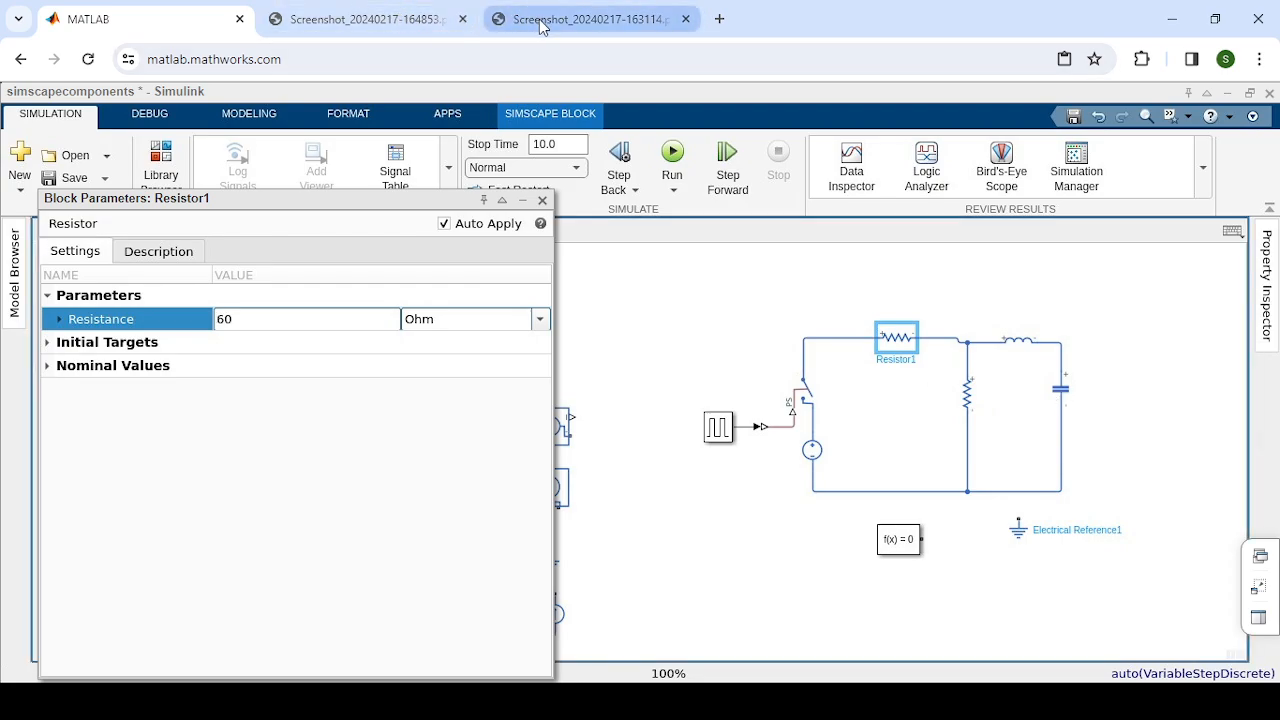
click(370, 22)
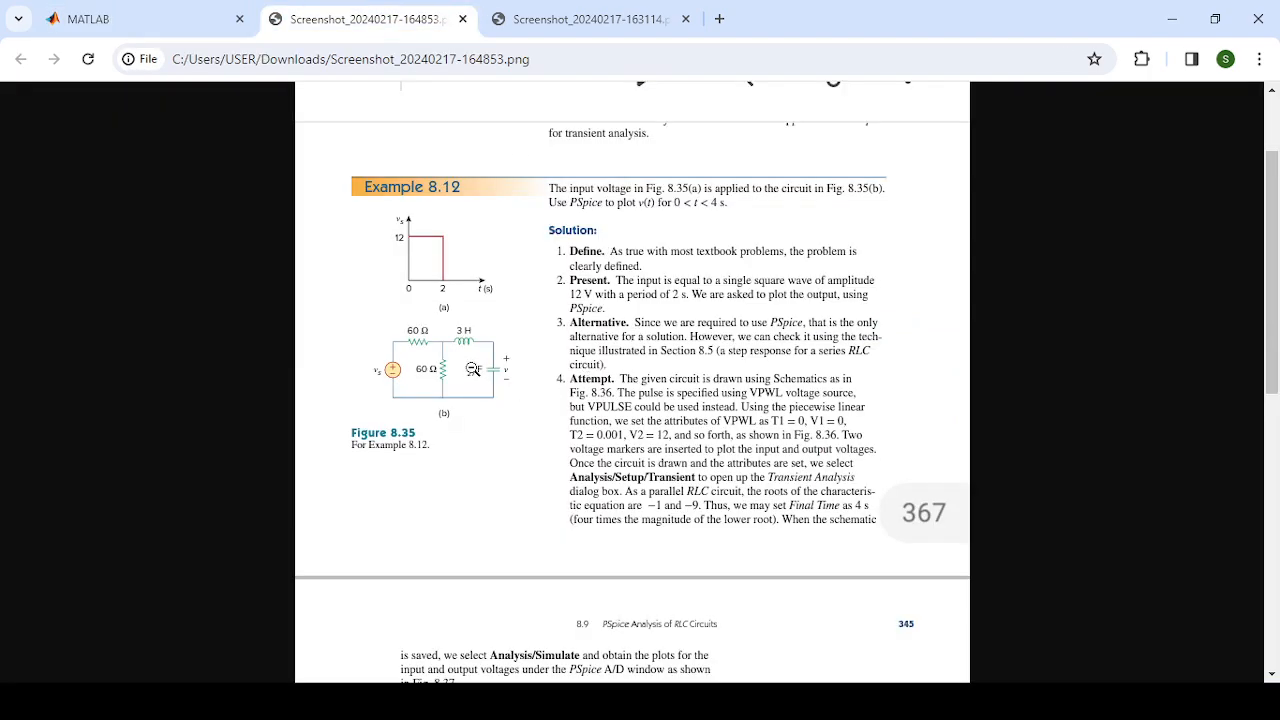
click(155, 12)
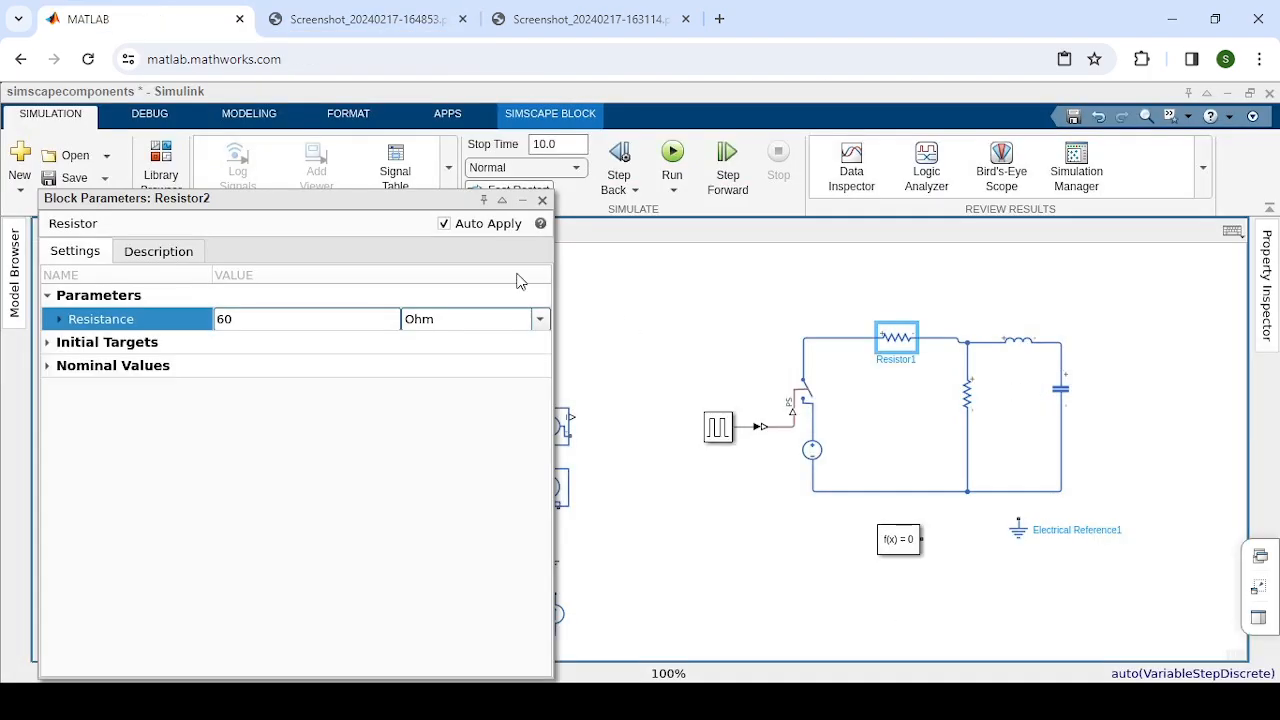
click(543, 204)
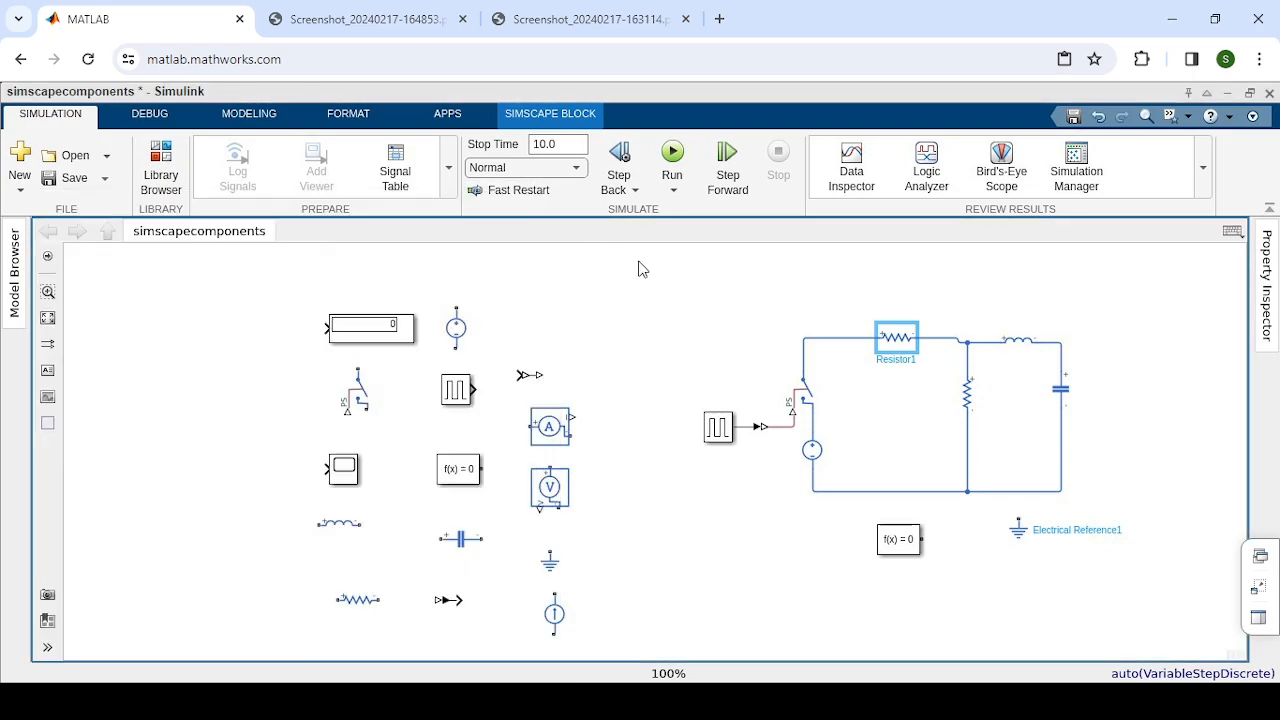
Set the new circuit's capacitance to 1/27 F and close its block parameters
click(1062, 398)
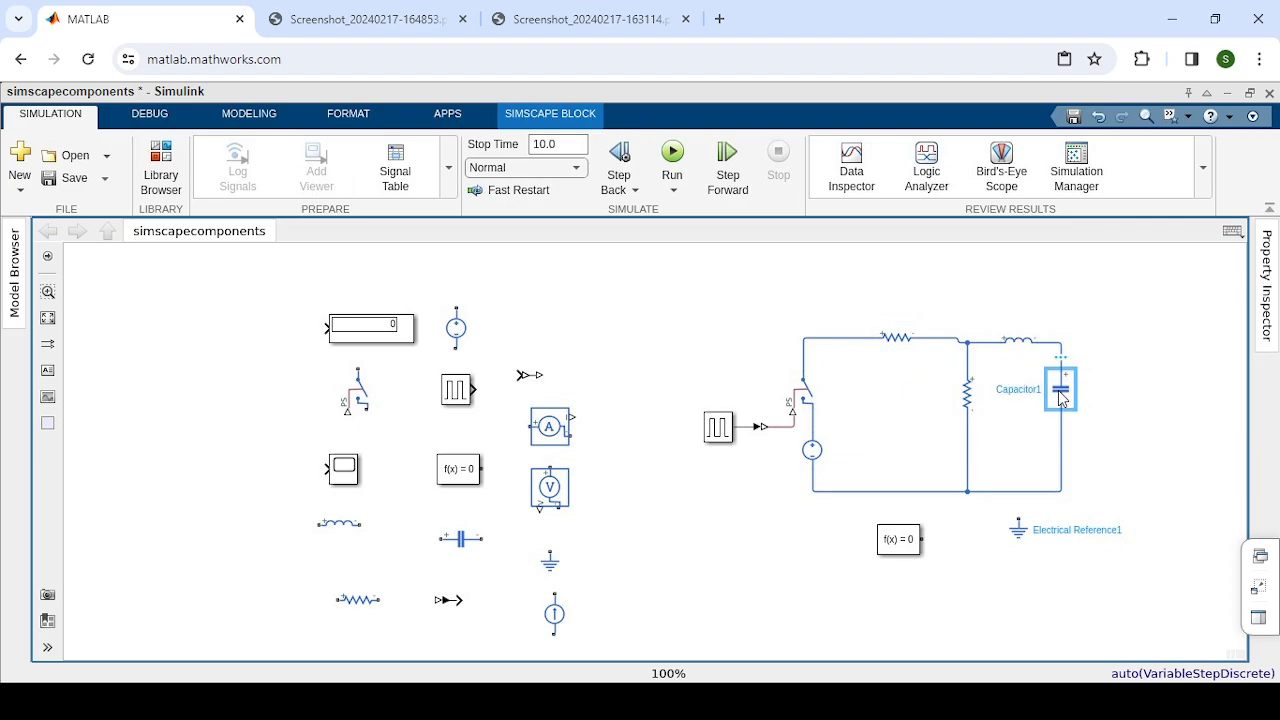
double_click(1062, 398)
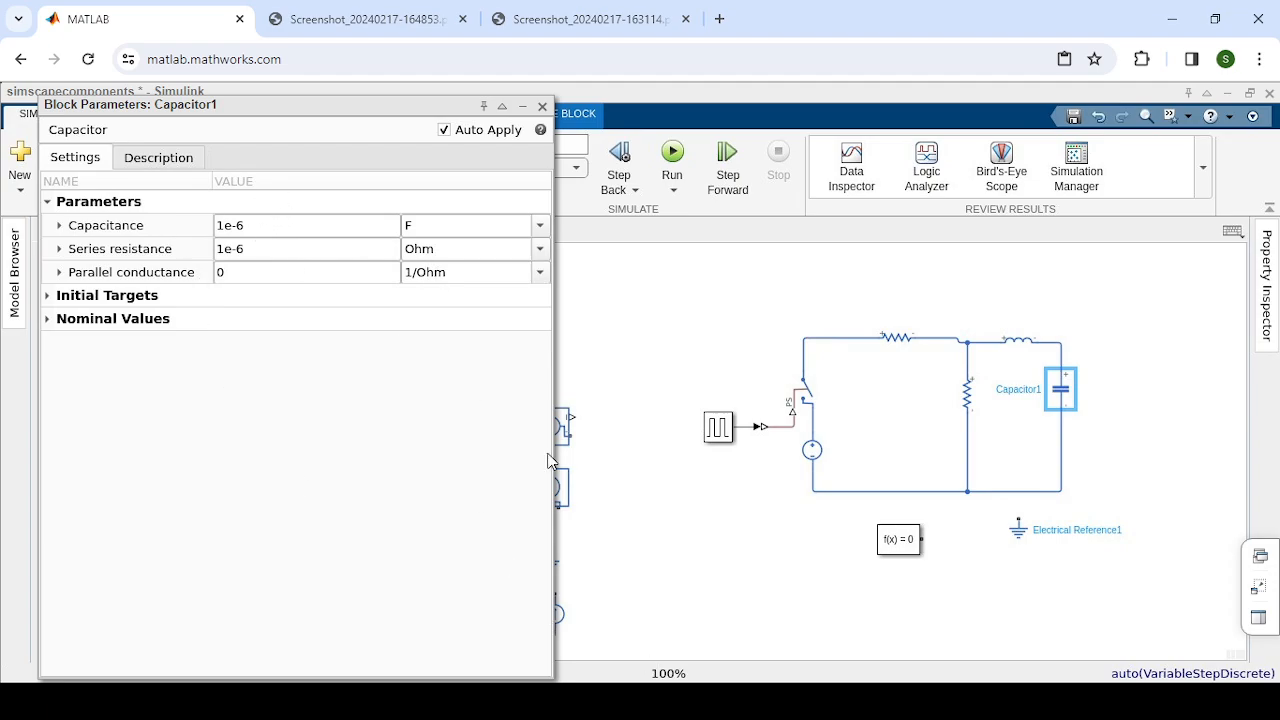
click(247, 224)
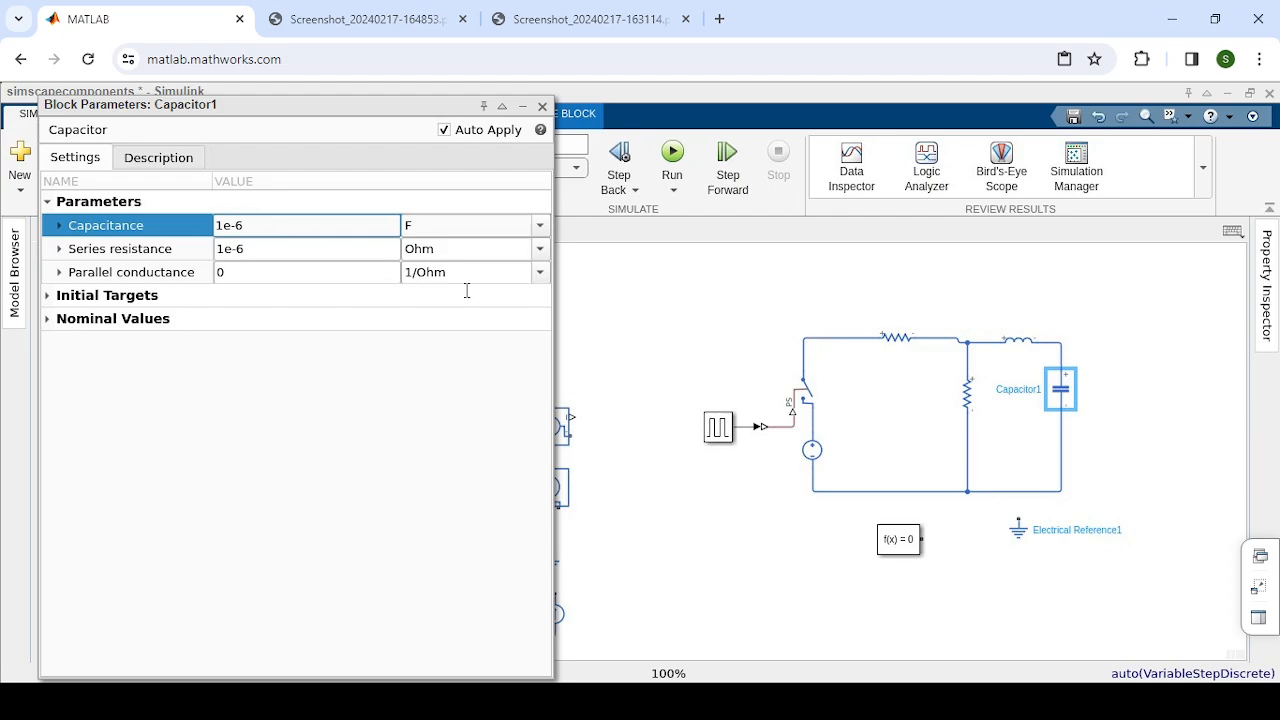
key(Escape)
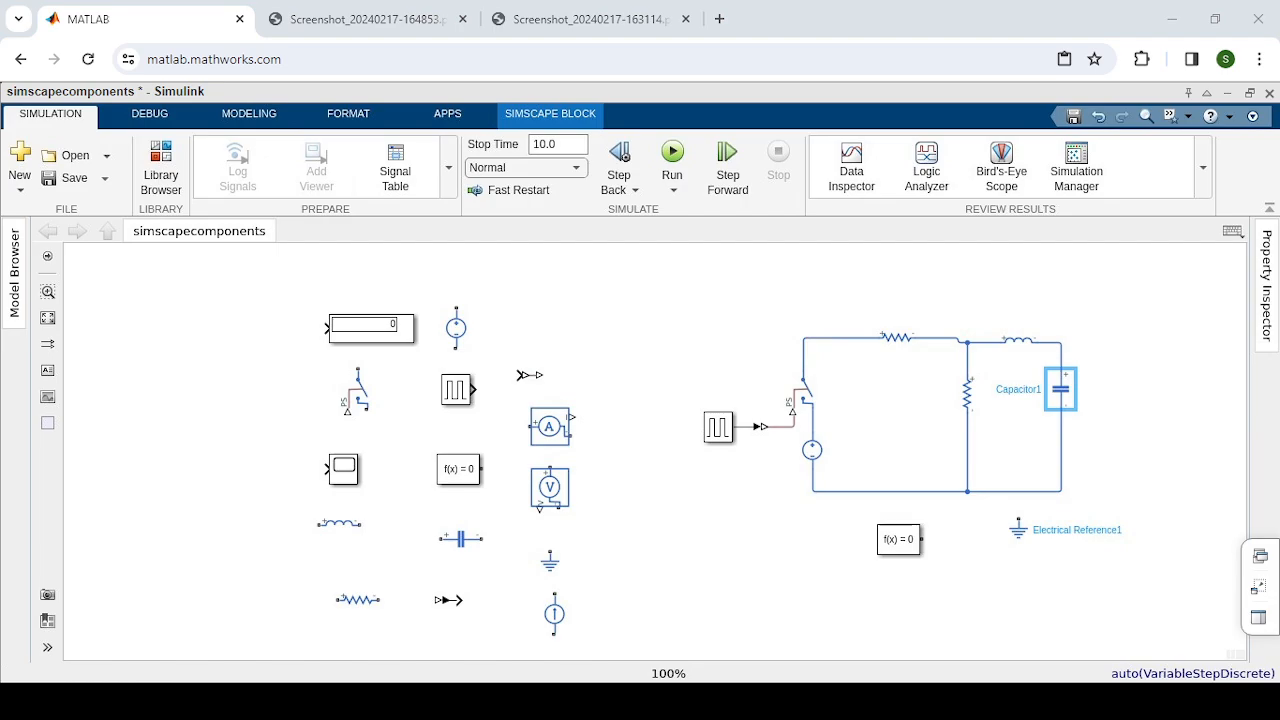
double_click(1061, 389)
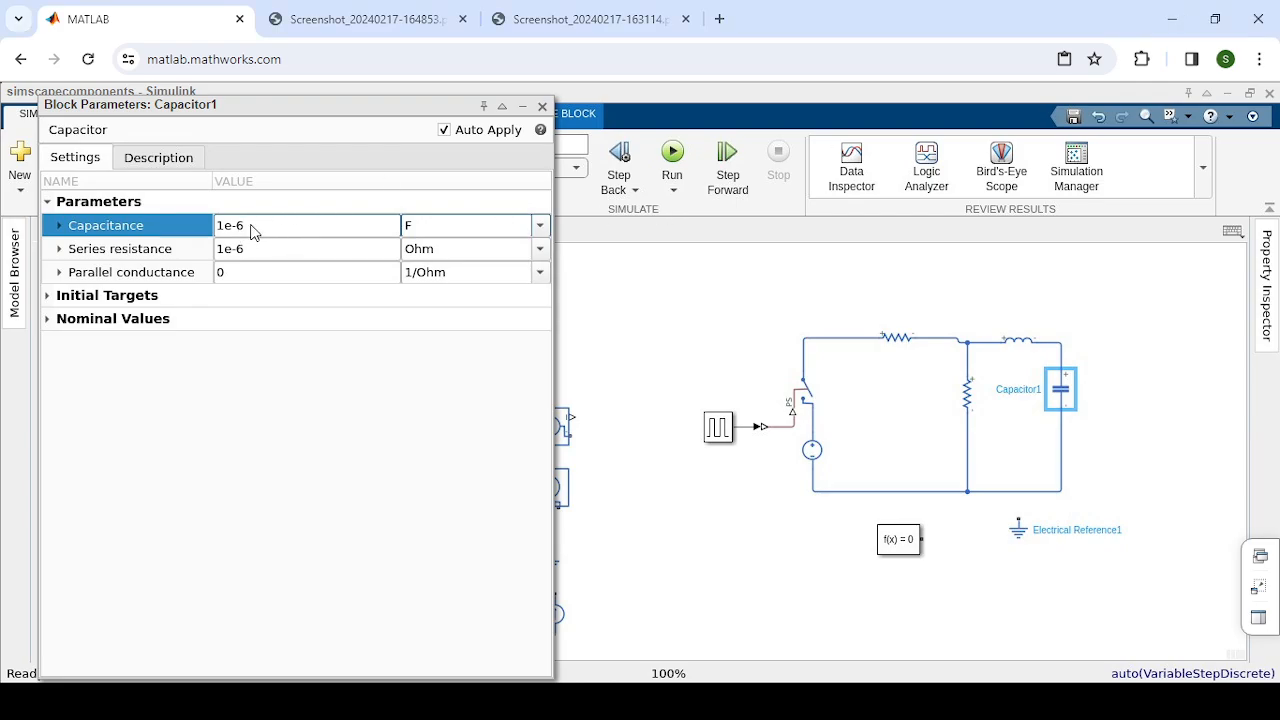
click(252, 225)
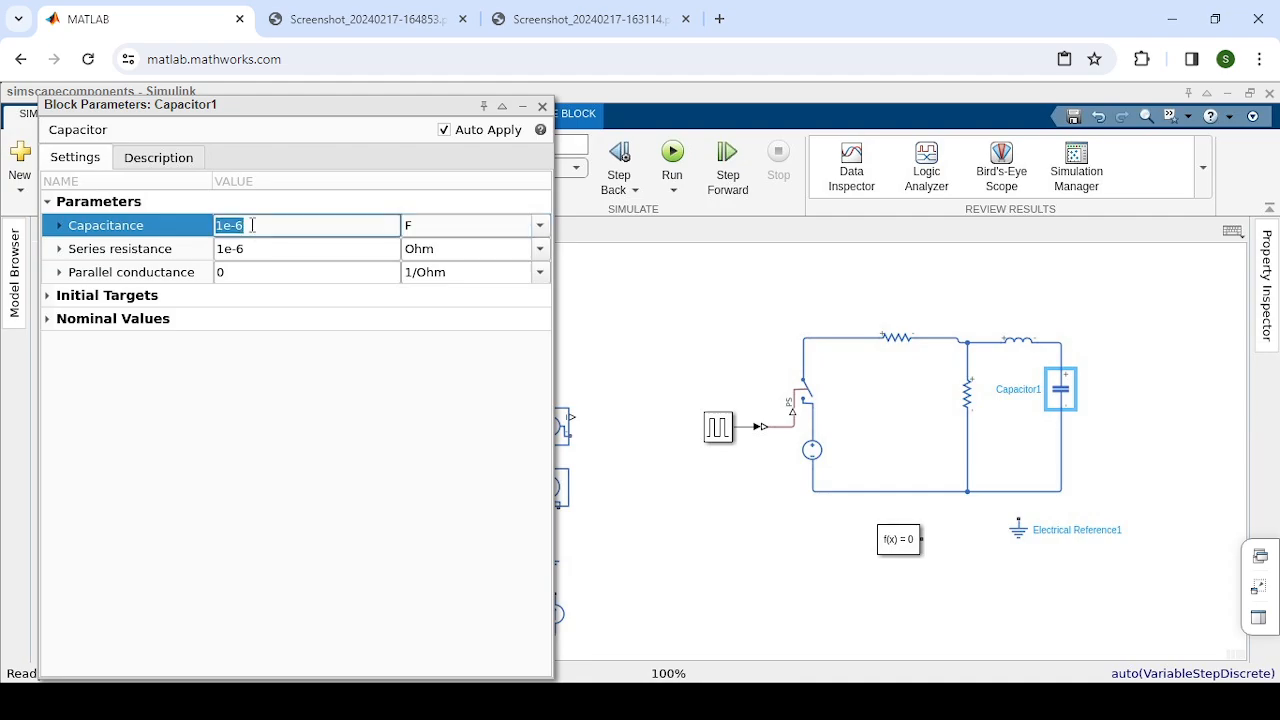
key(BackSpace)
text(1/27)
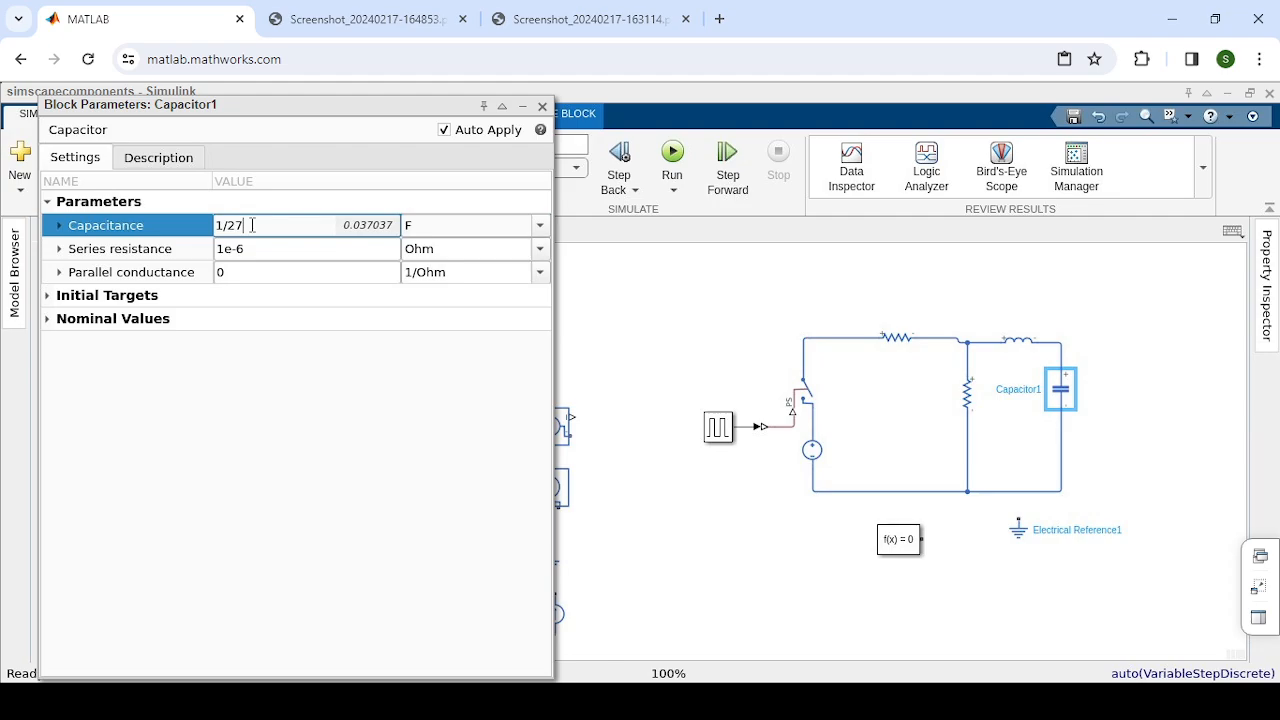
key(Tab)
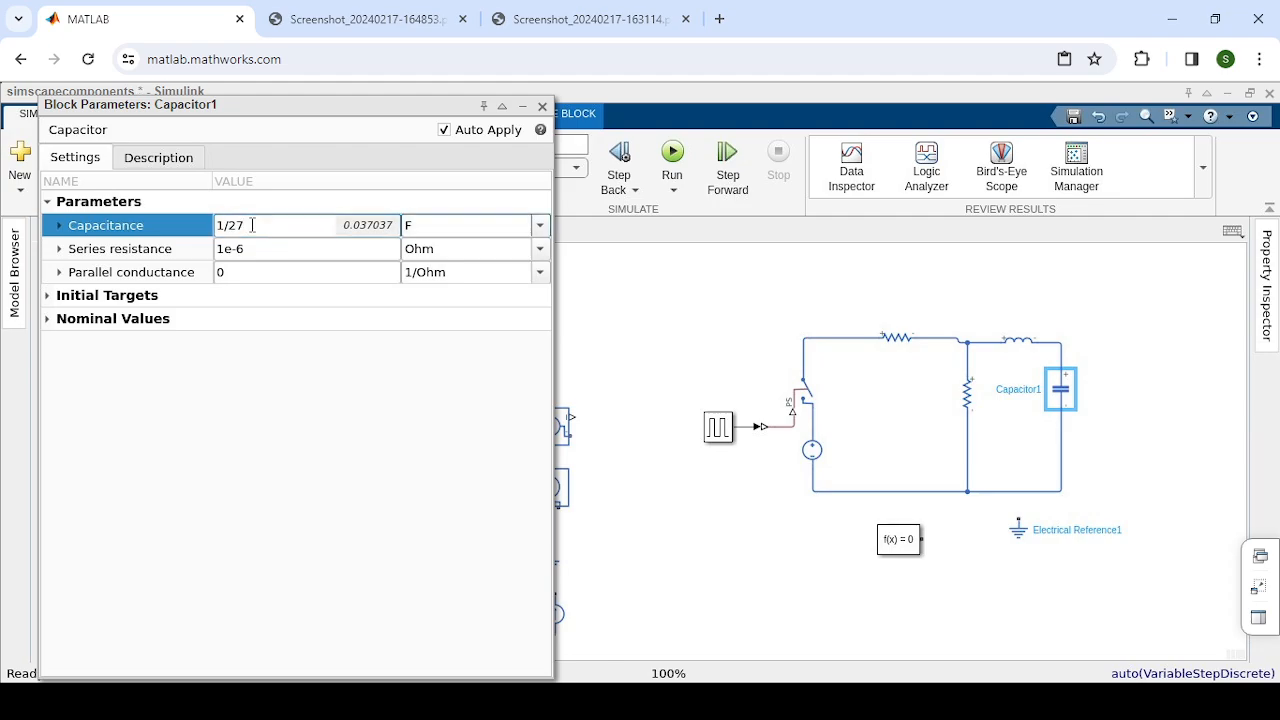
click(543, 106)
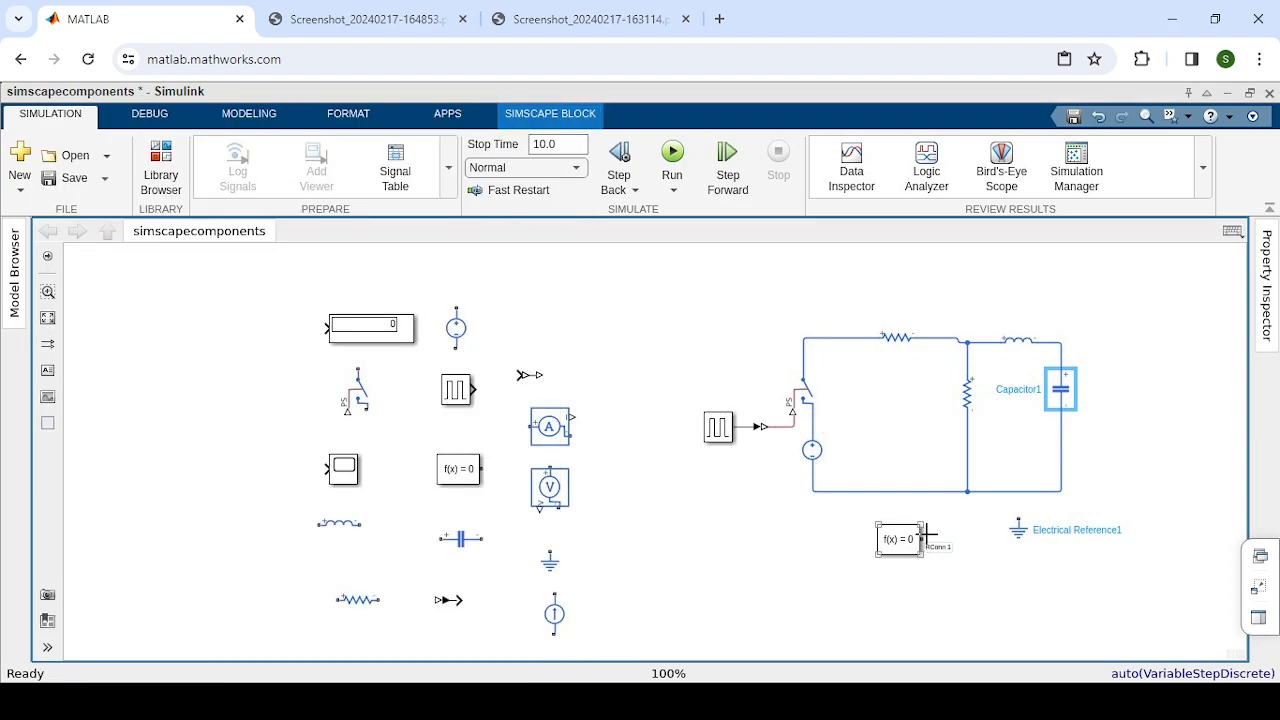
Connect the solver configuration block and the electrical reference below the new circuit to its return wire
drag(928, 520, 931, 491)
click(1037, 523)
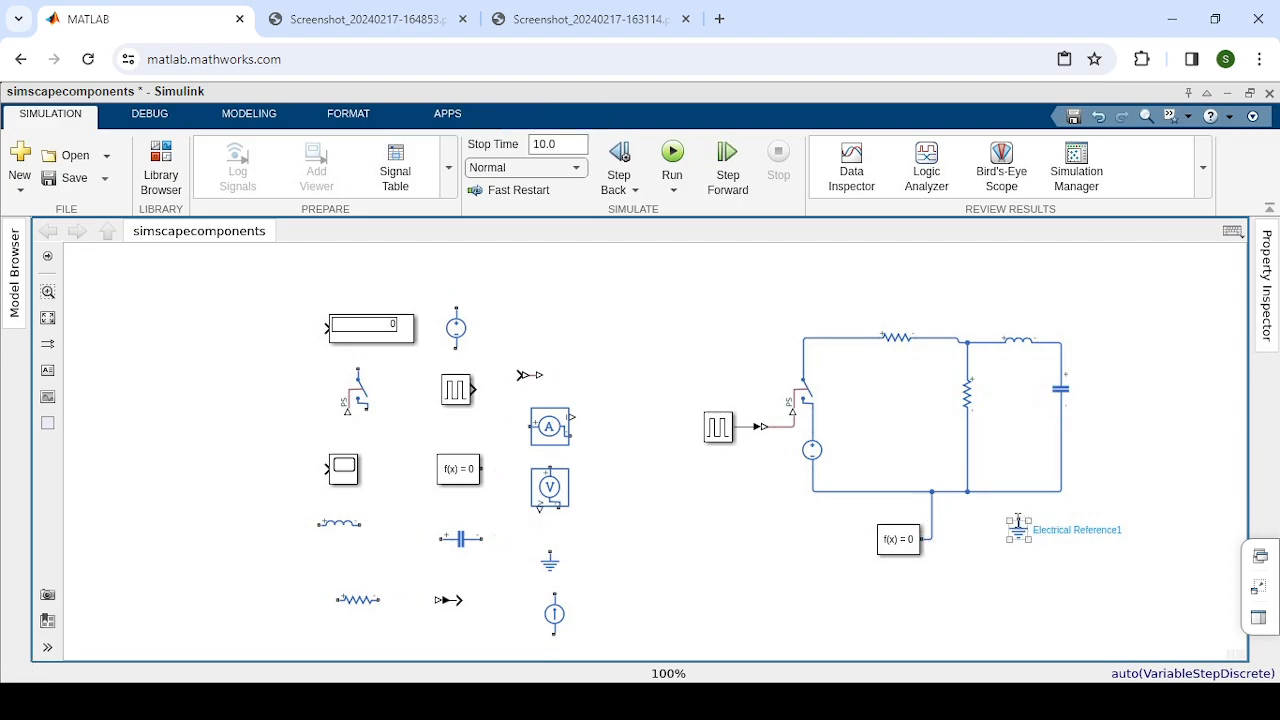
drag(1018, 502, 1018, 491)
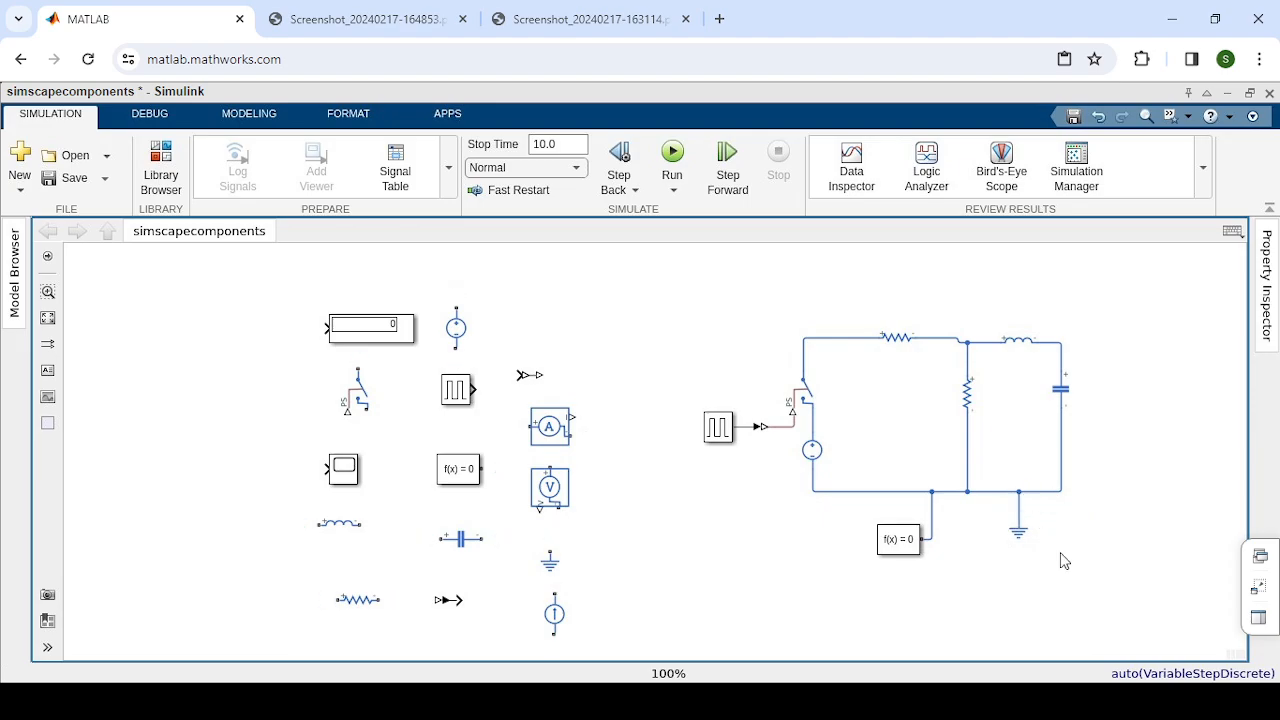
Check where the output voltage is taken in the Example 8.12 figure and place a voltage sensor copy beside the capacitor
click(1065, 384)
click(364, 24)
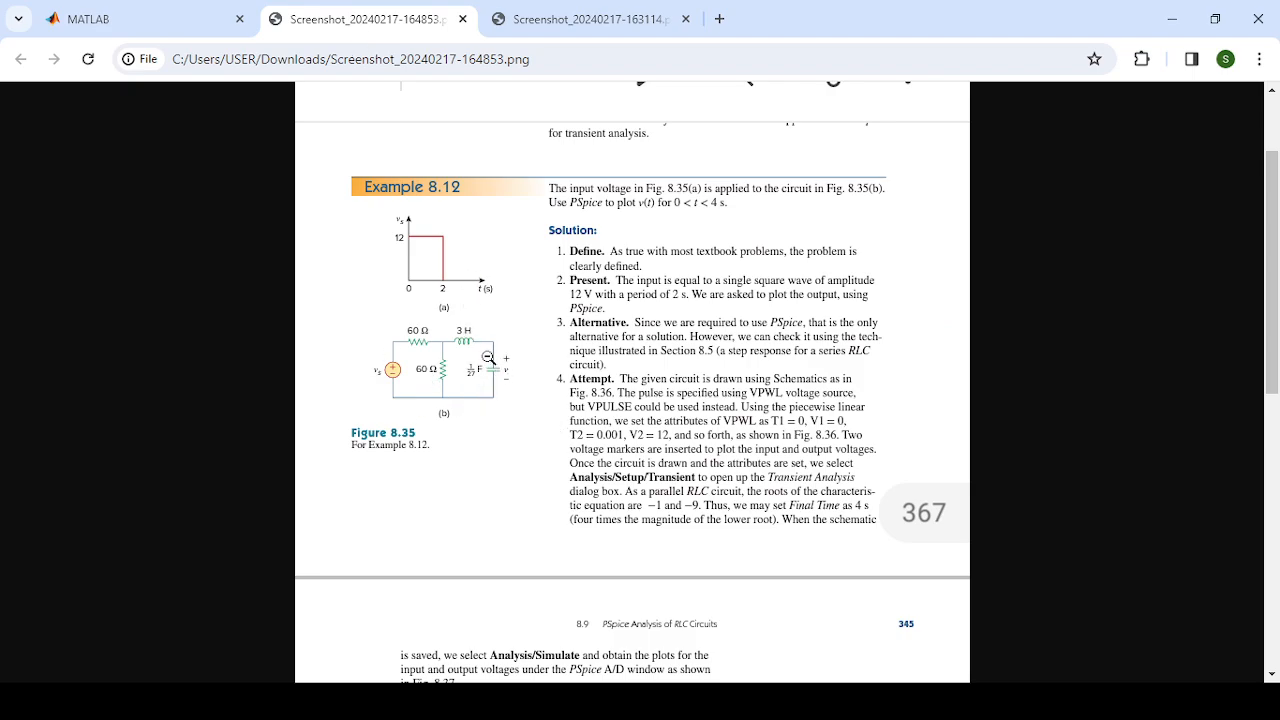
click(174, 9)
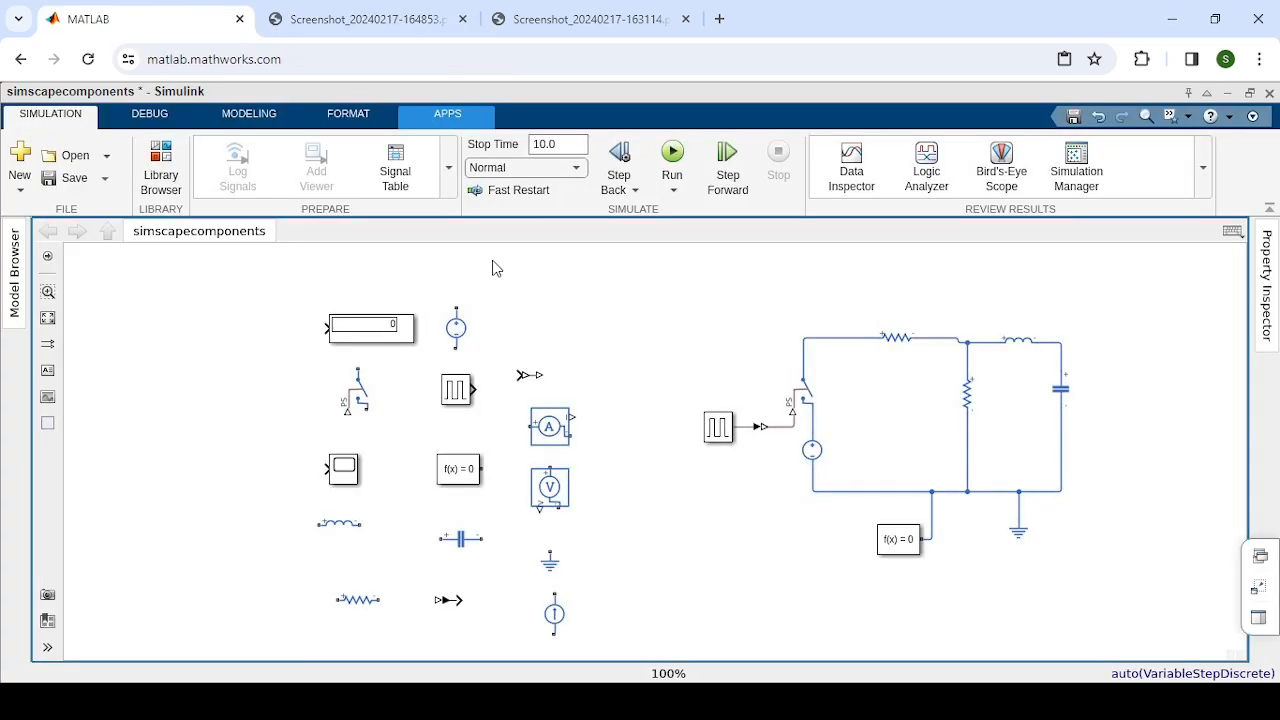
click(548, 498)
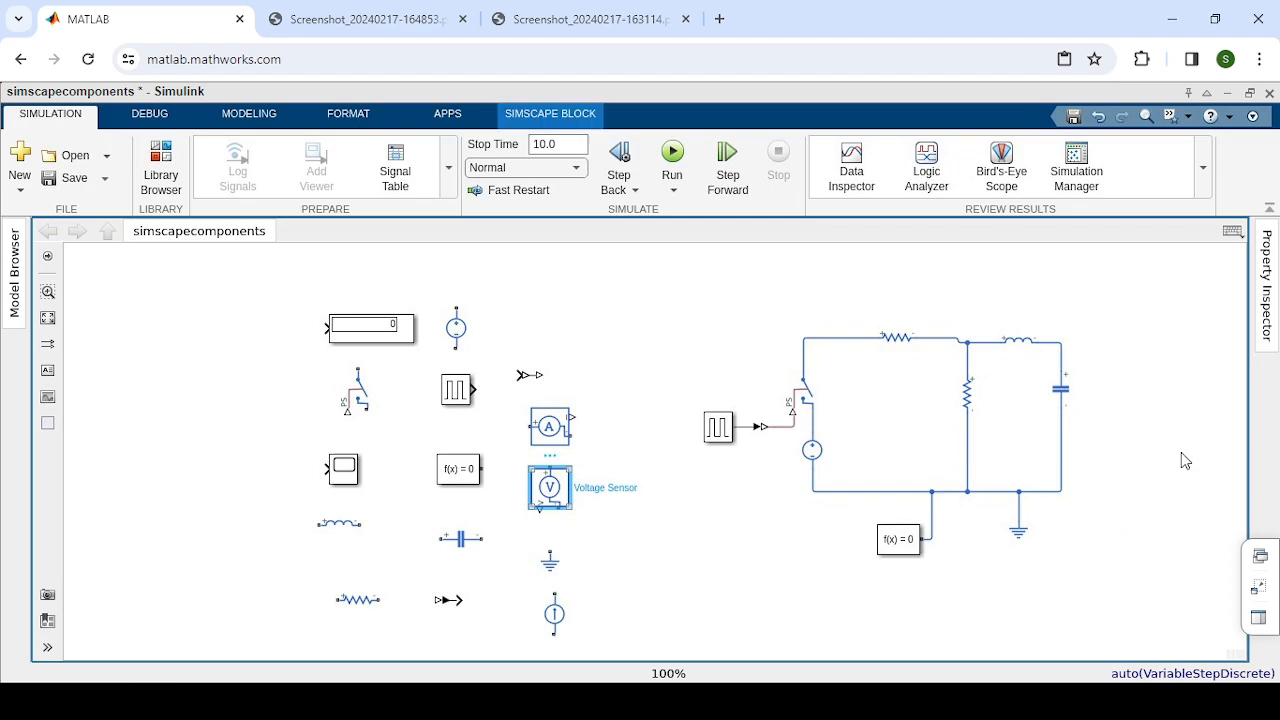
click(1088, 435)
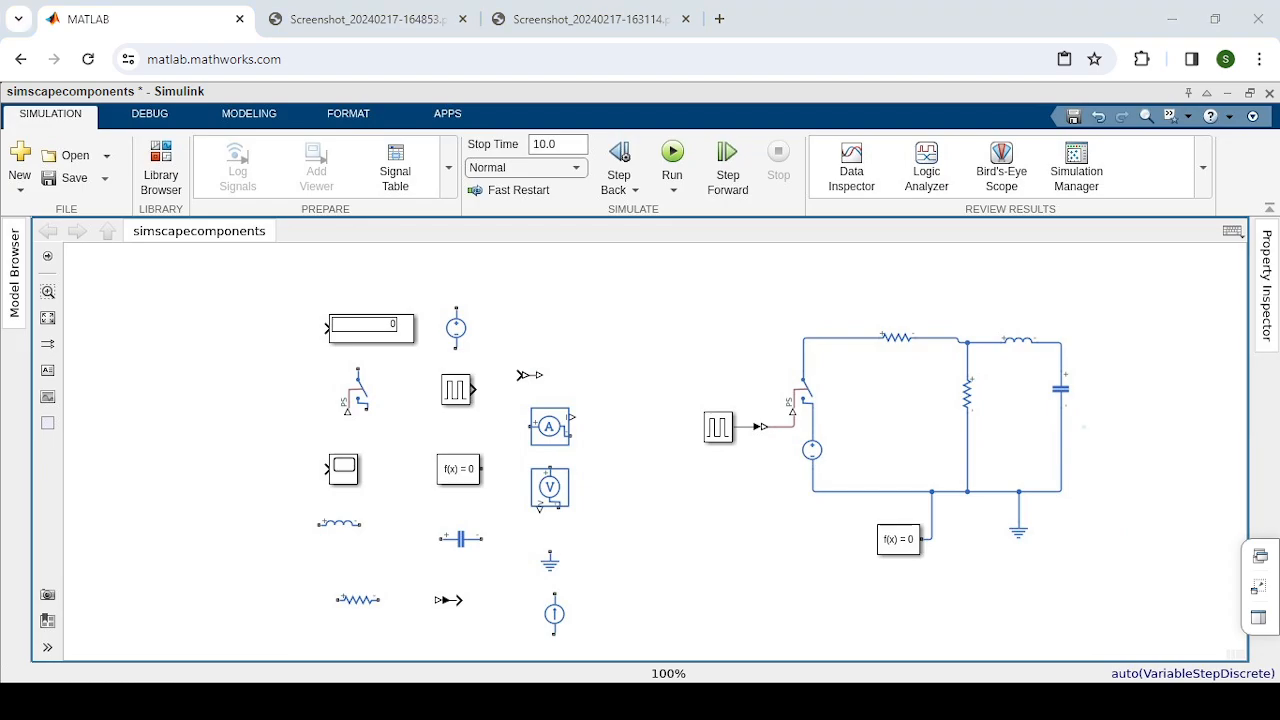
key(ctrl+v)
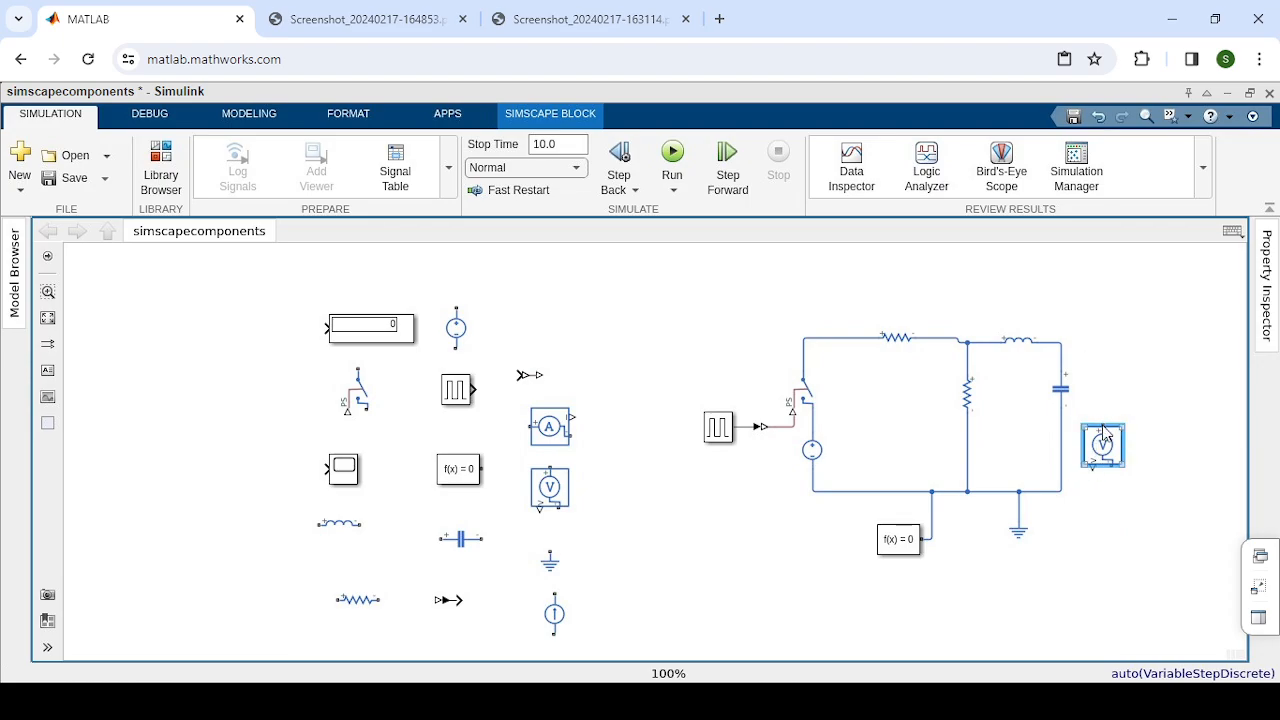
Connect the new voltage sensor across the capacitor, its positive terminal to the upper end and its negative terminal to the lower end
drag(1102, 426, 1110, 468)
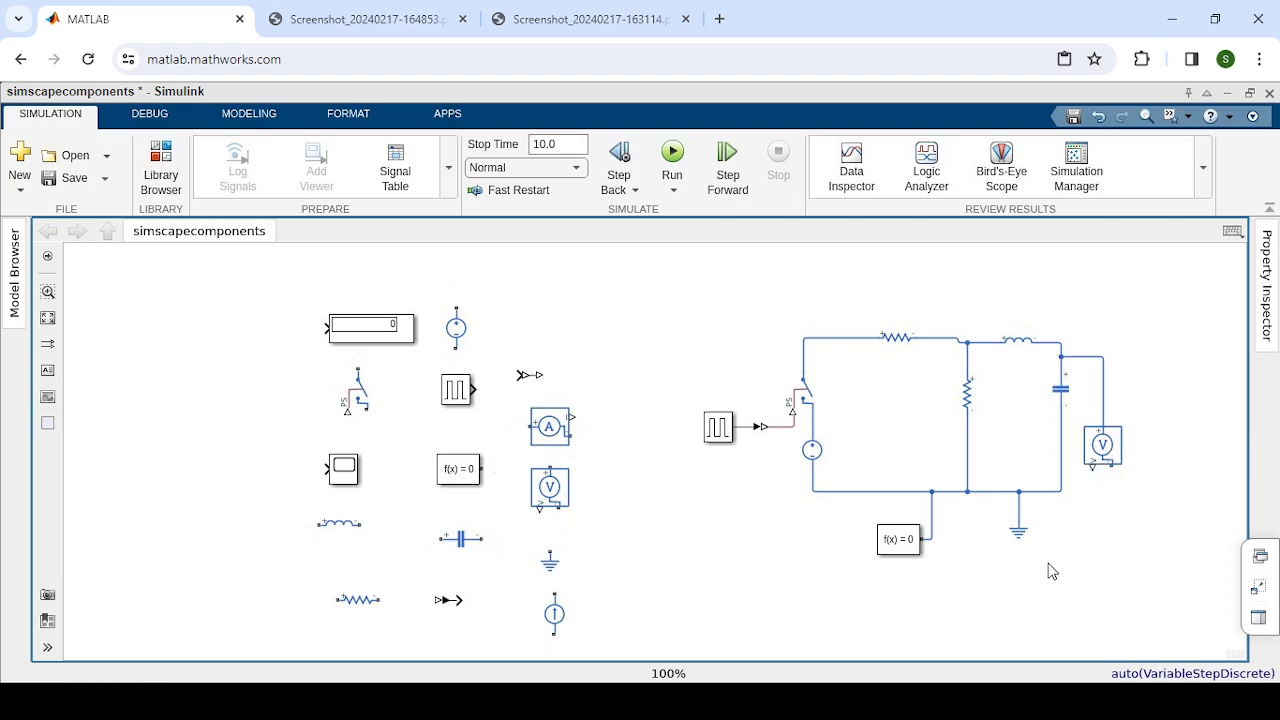
click(1107, 466)
drag(1108, 468, 1060, 466)
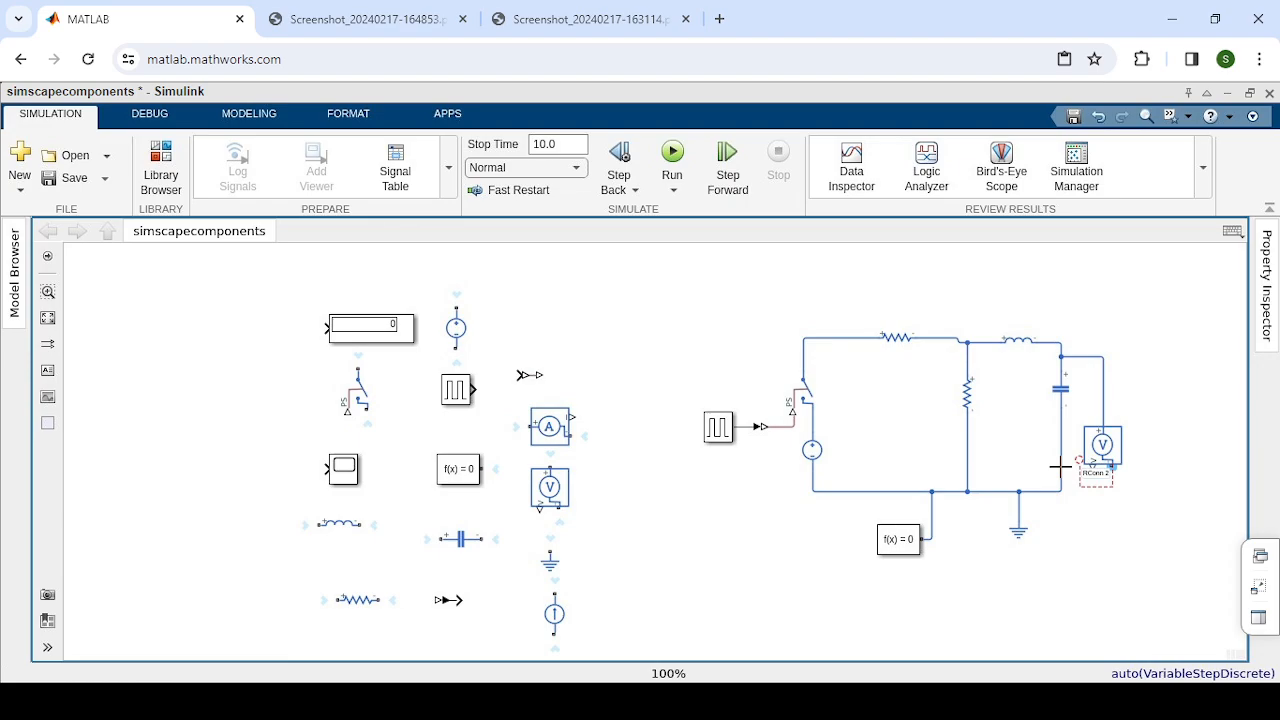
drag(1060, 466, 1060, 466)
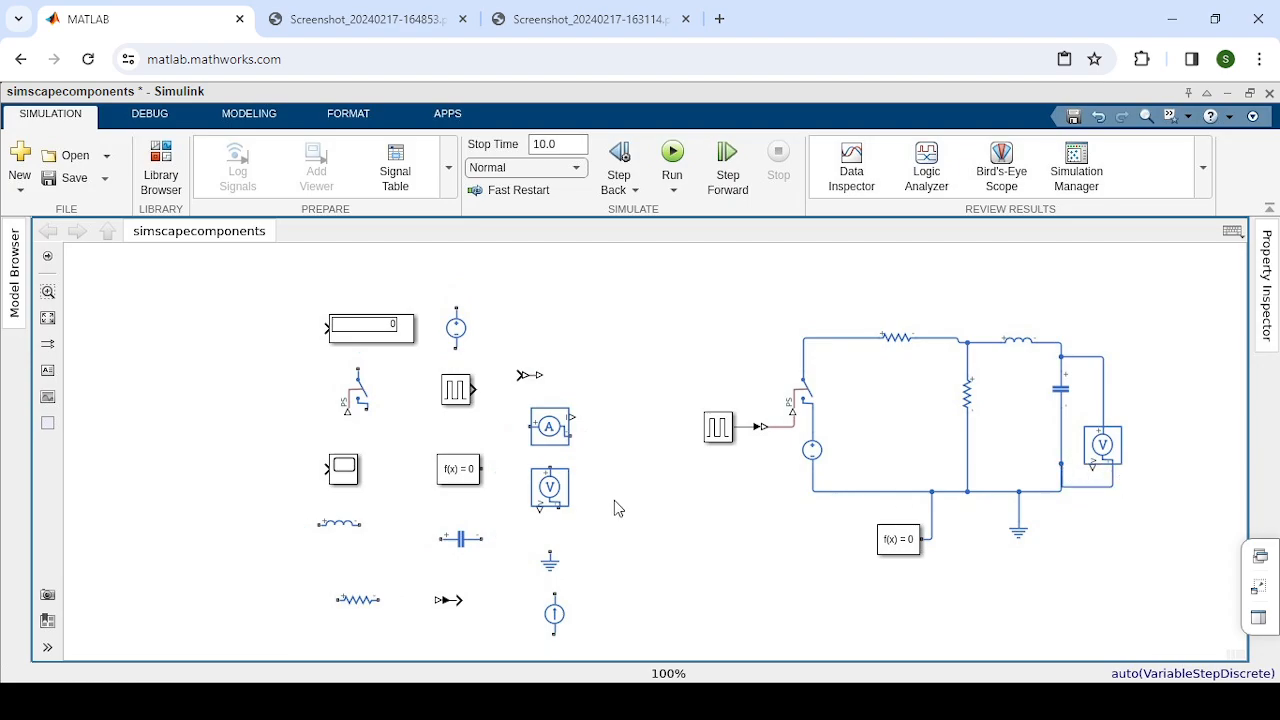
Place a copy of the Scope block beside the new voltage sensor, clear of the circuit
click(340, 479)
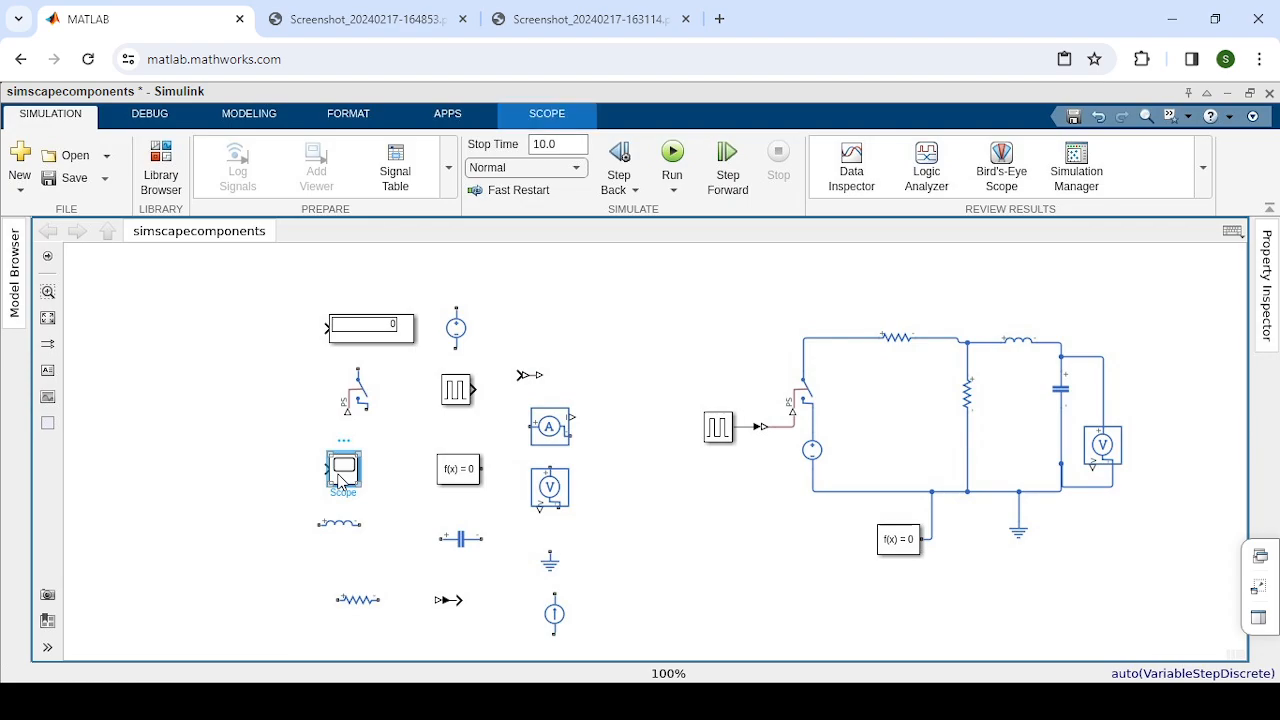
click(1131, 381)
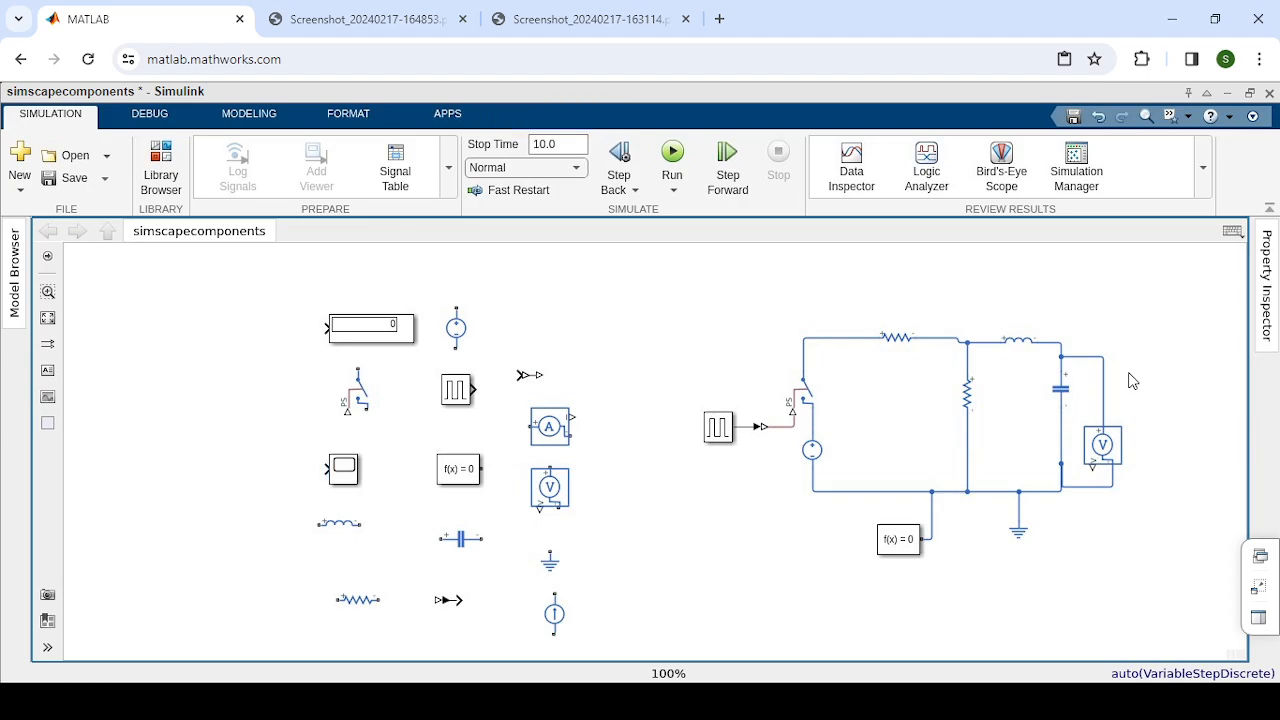
click(1131, 381)
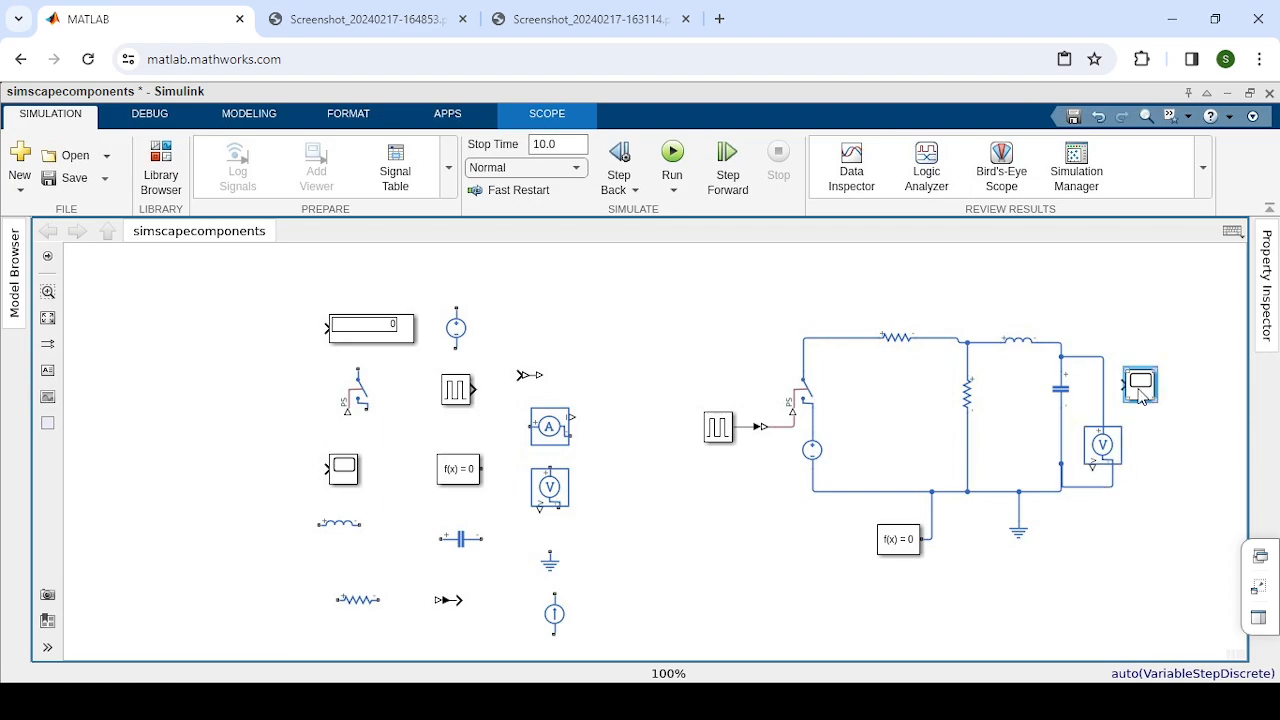
drag(1140, 395, 1202, 434)
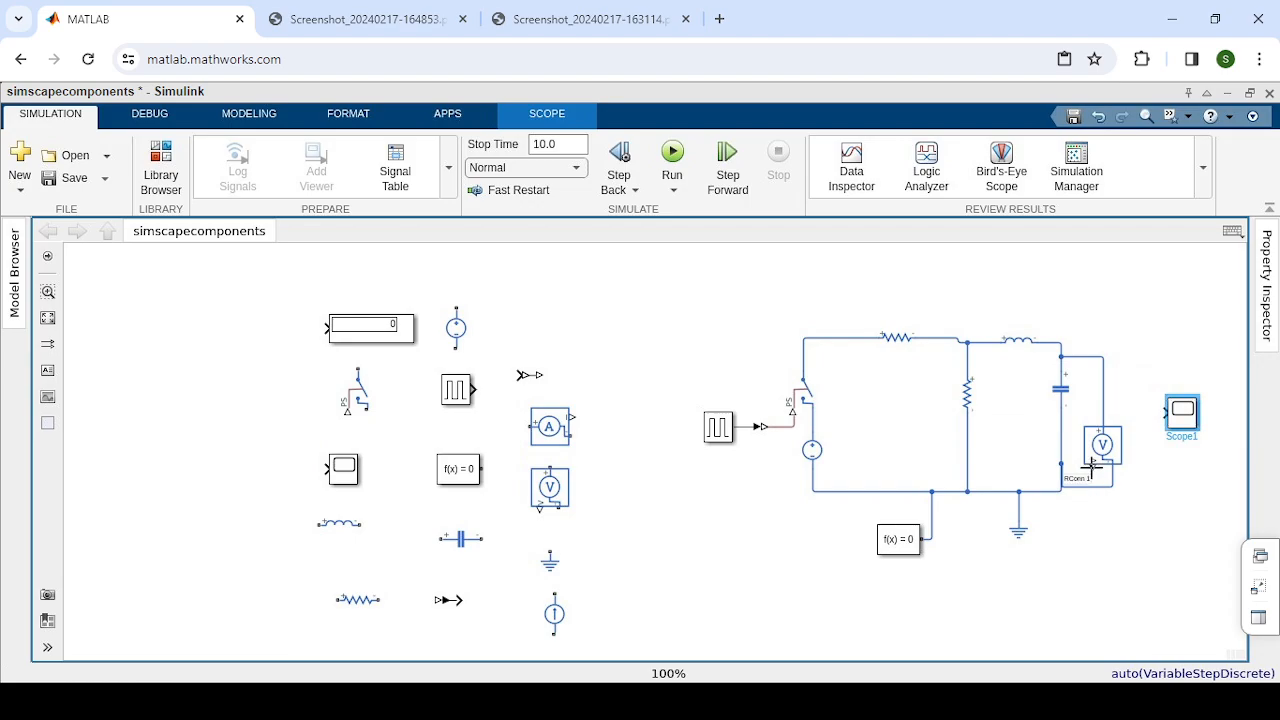
drag(1090, 466, 1092, 468)
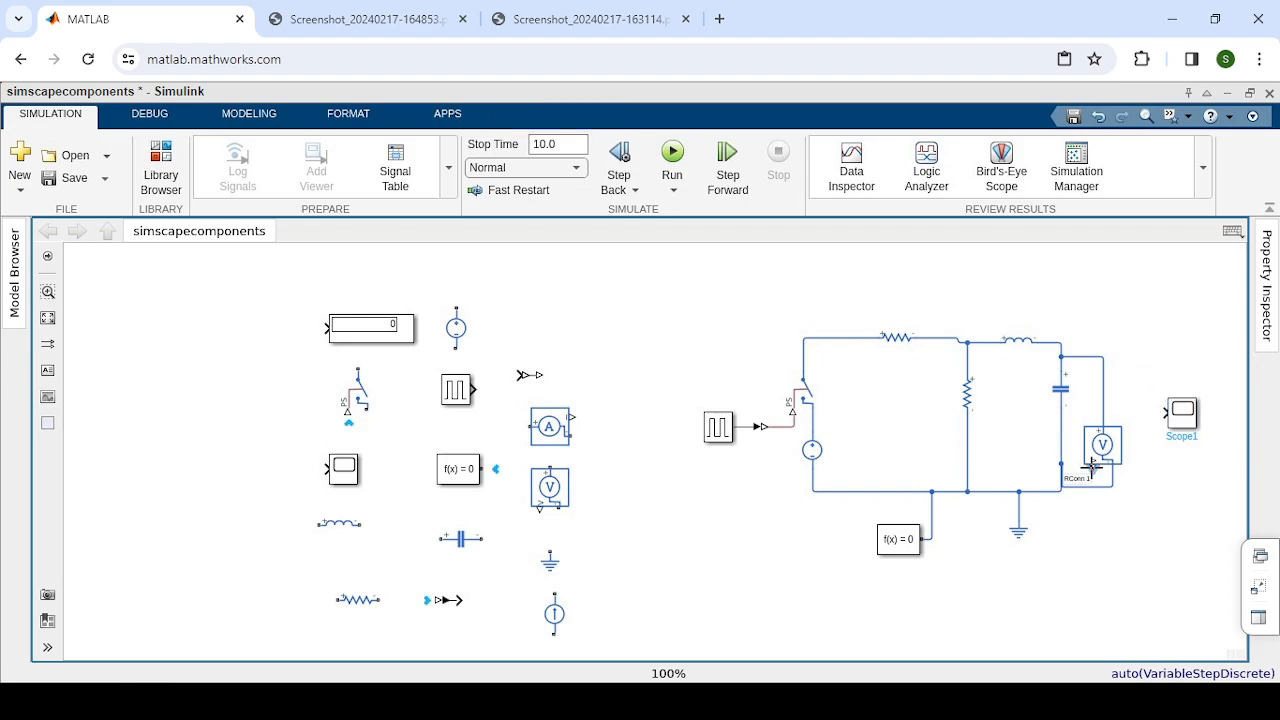
drag(1092, 466, 1152, 410)
click(1090, 464)
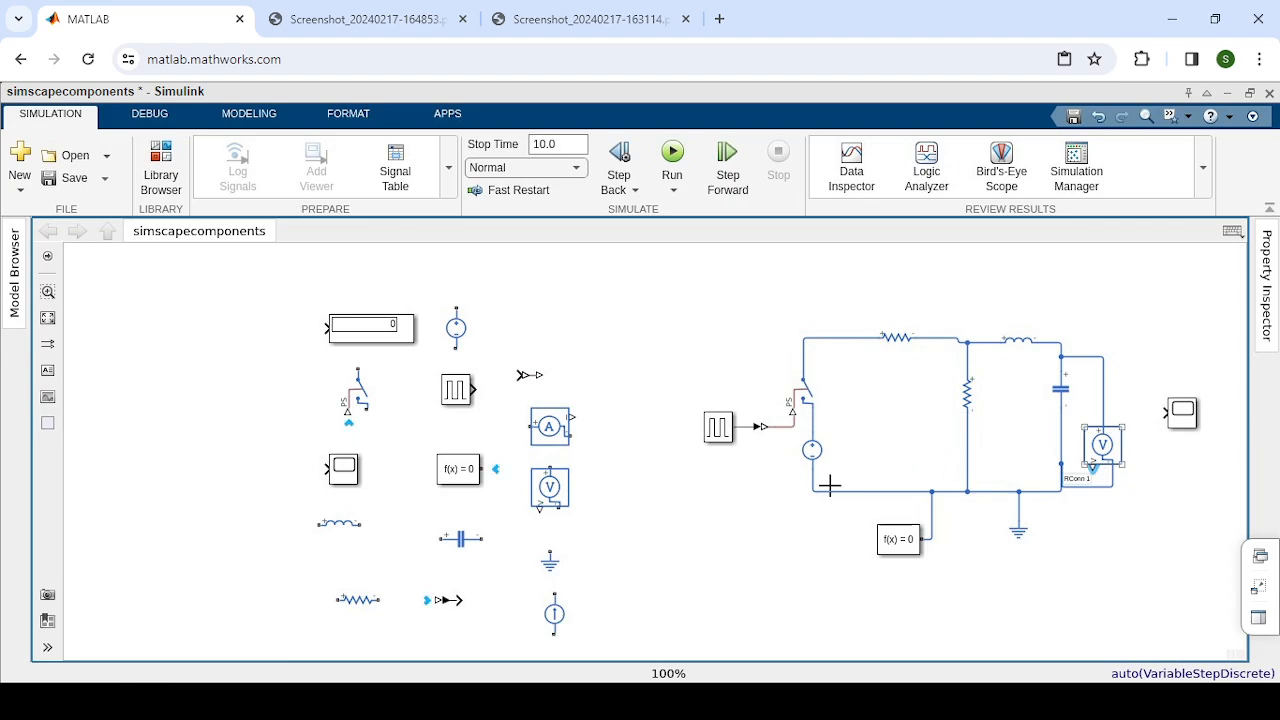
click(668, 544)
click(480, 474)
click(497, 470)
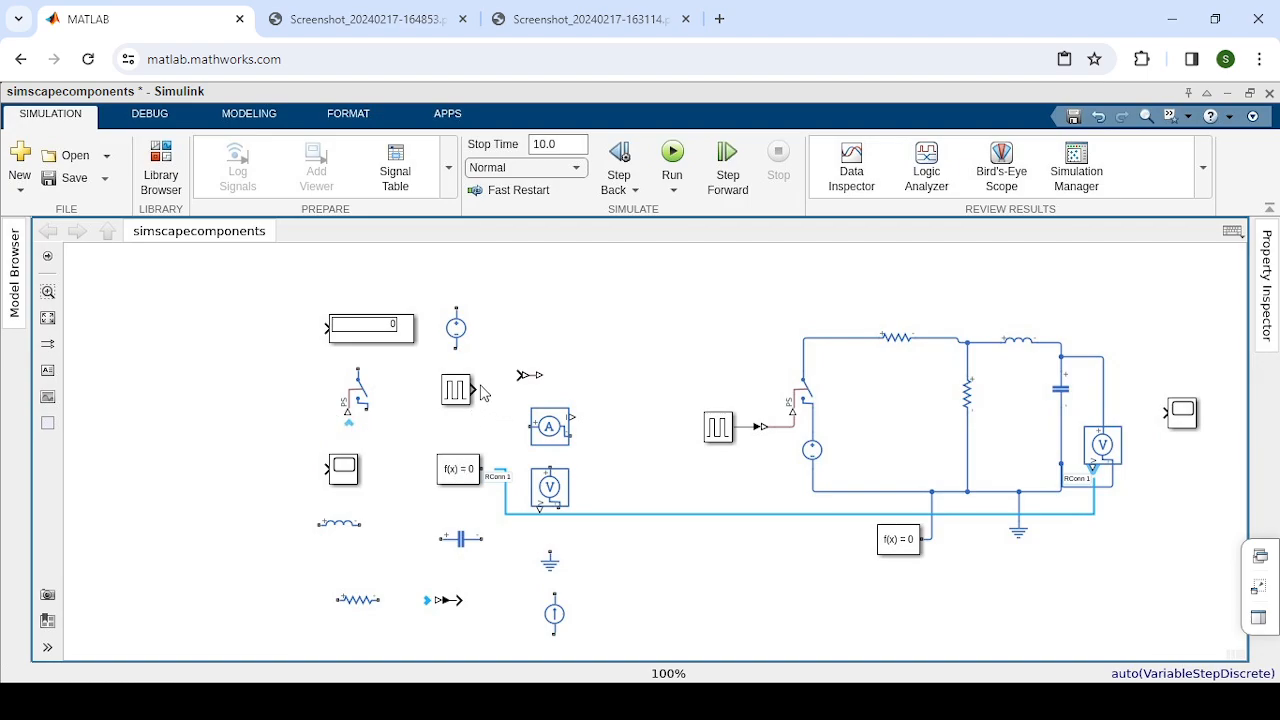
key(Delete)
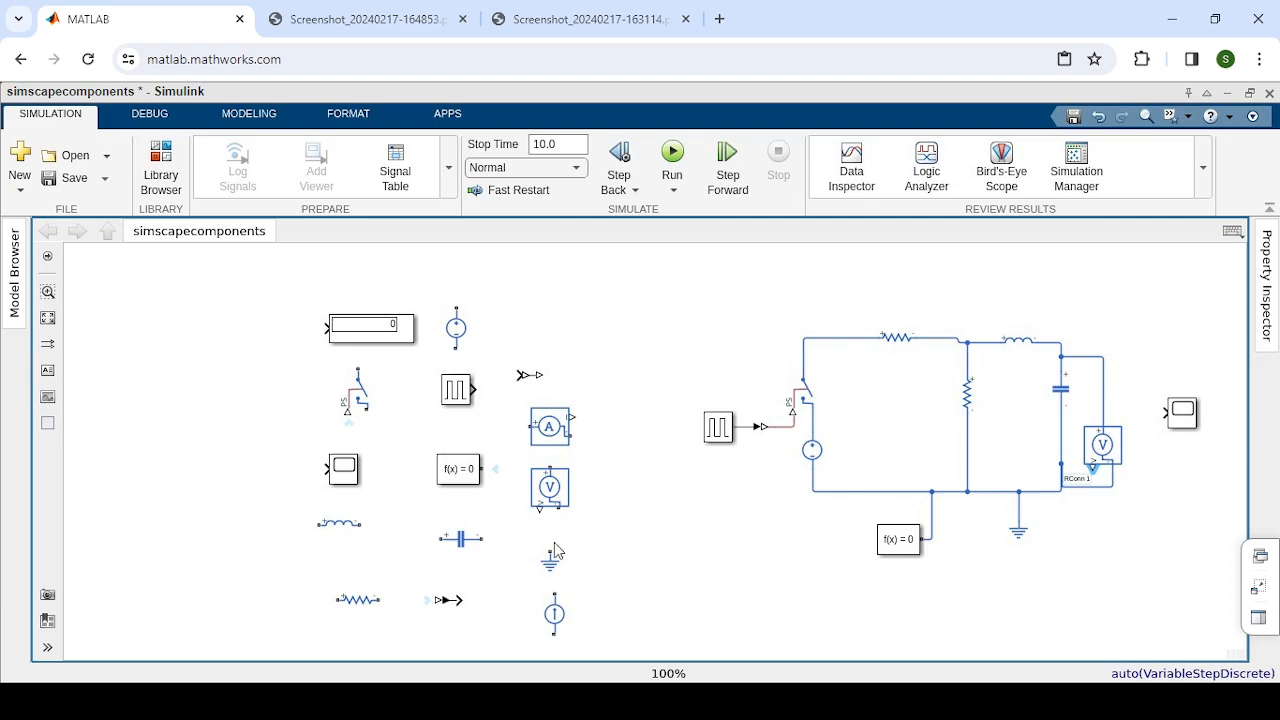
Place a copy of the PS-Simulink Converter block below the new circuit's voltage sensor
click(451, 603)
click(451, 603)
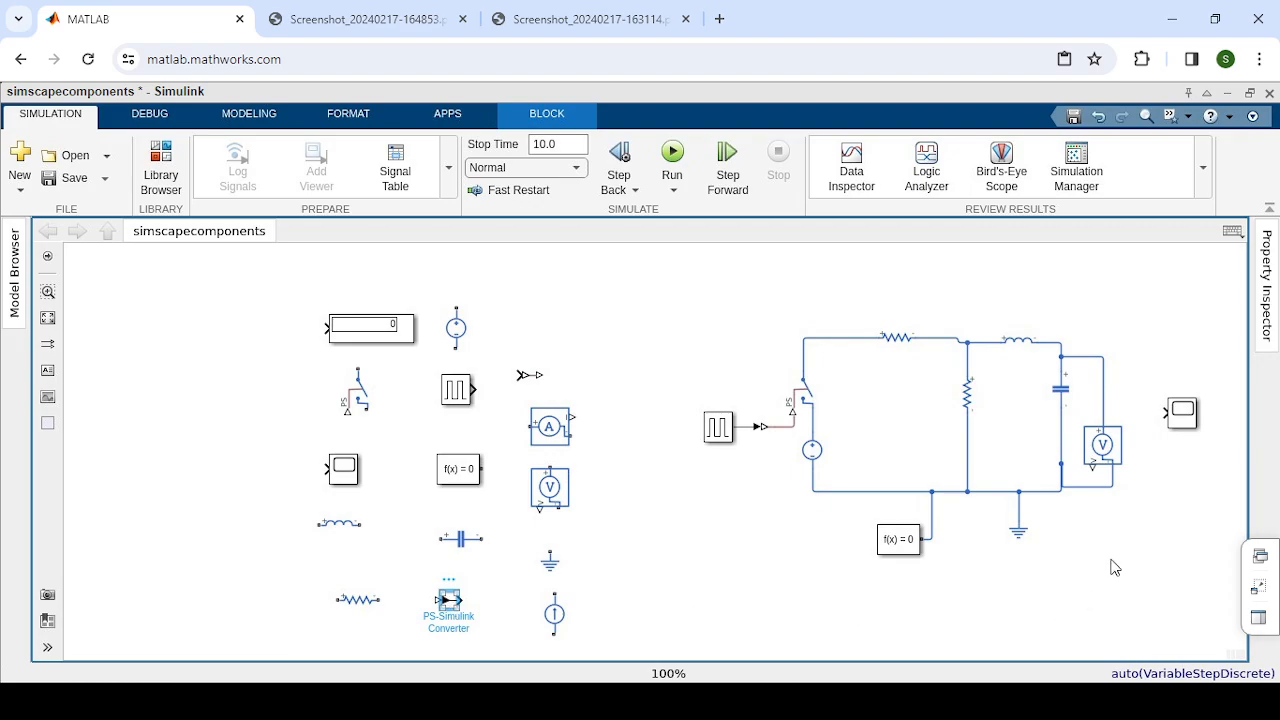
click(1144, 506)
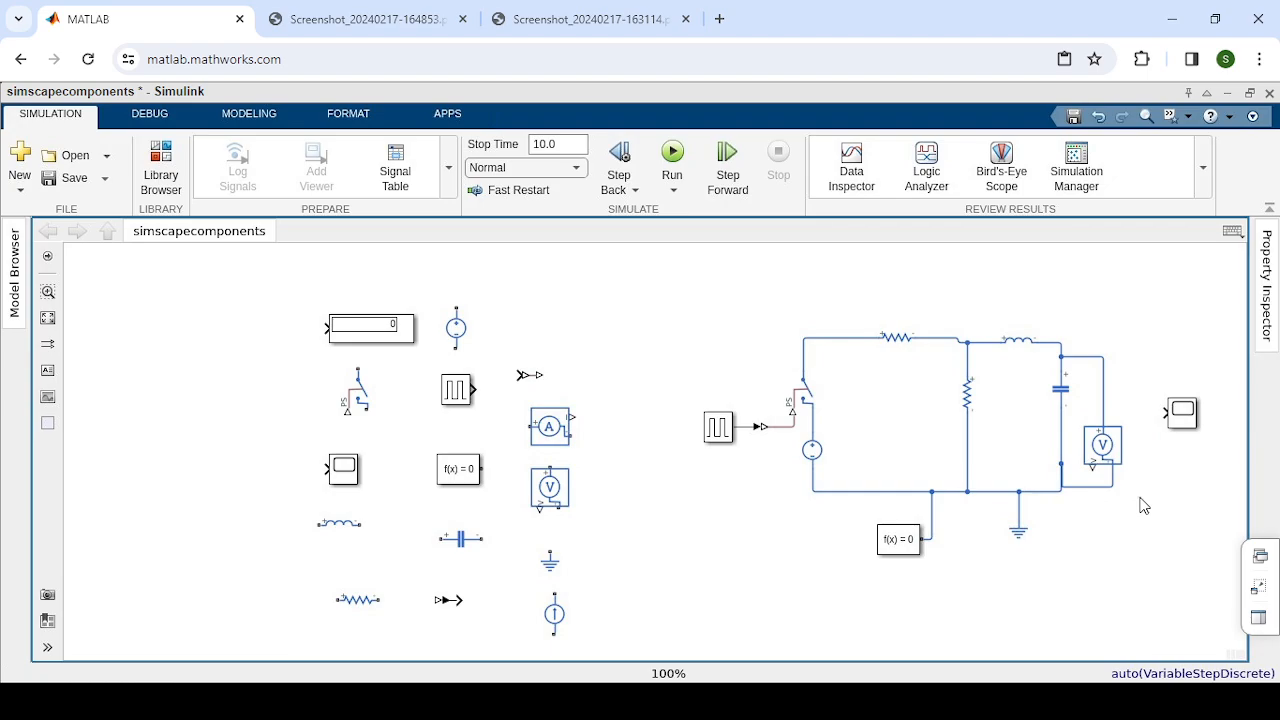
key(ctrl+v)
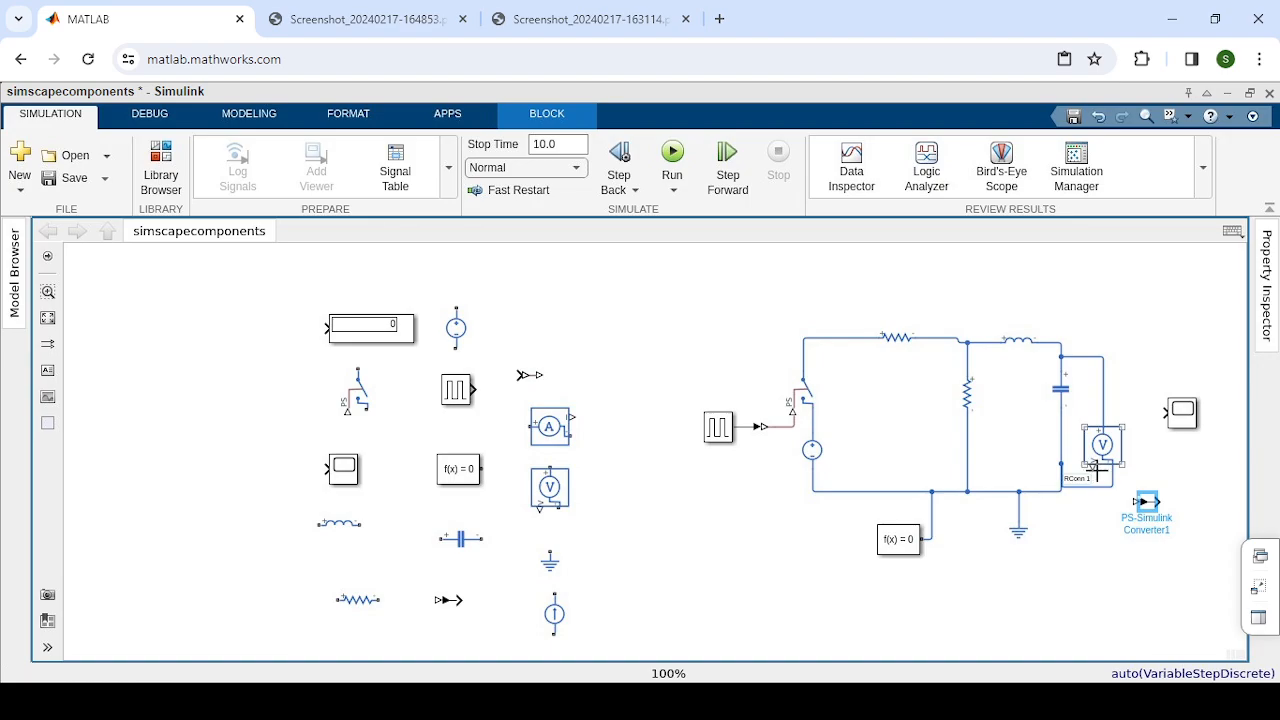
Wire the new voltage sensor's measurement output through the PS-Simulink Converter copy to the scope's input
mouse_move(1092, 465)
mouse_down()
mouse_move(1137, 547)
mouse_move(1125, 502)
mouse_up()
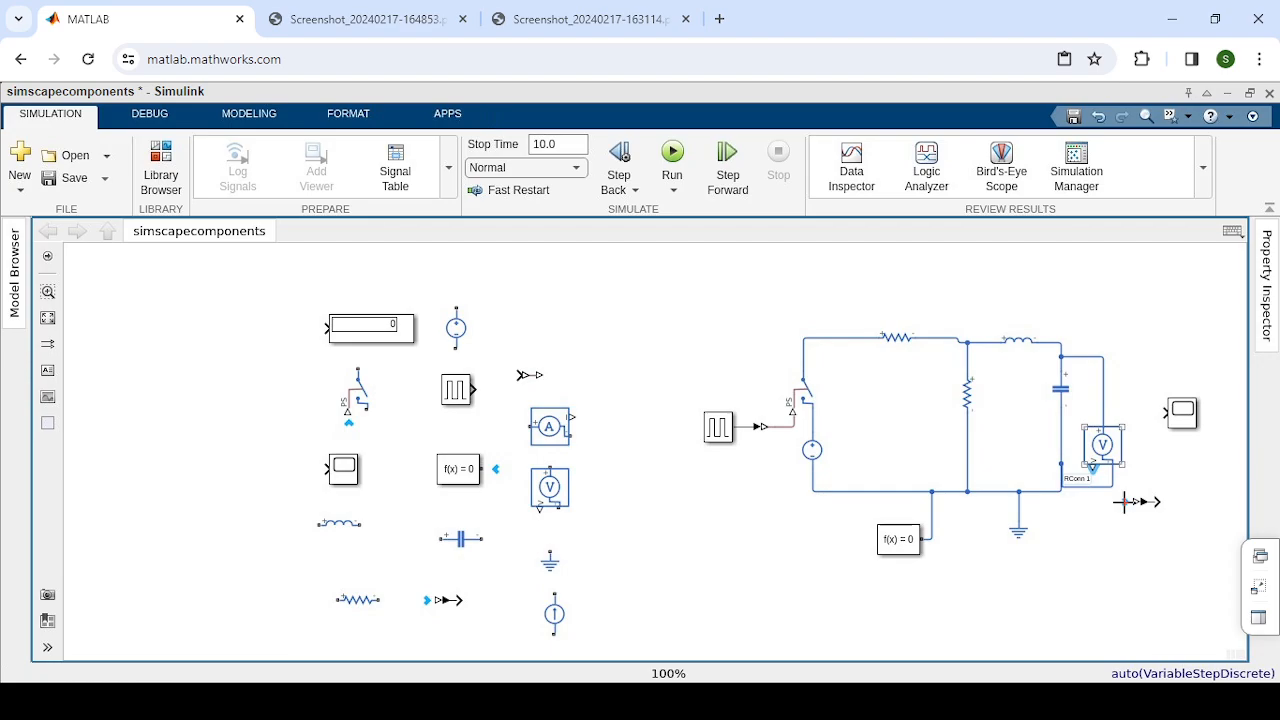
drag(1124, 502, 1095, 467)
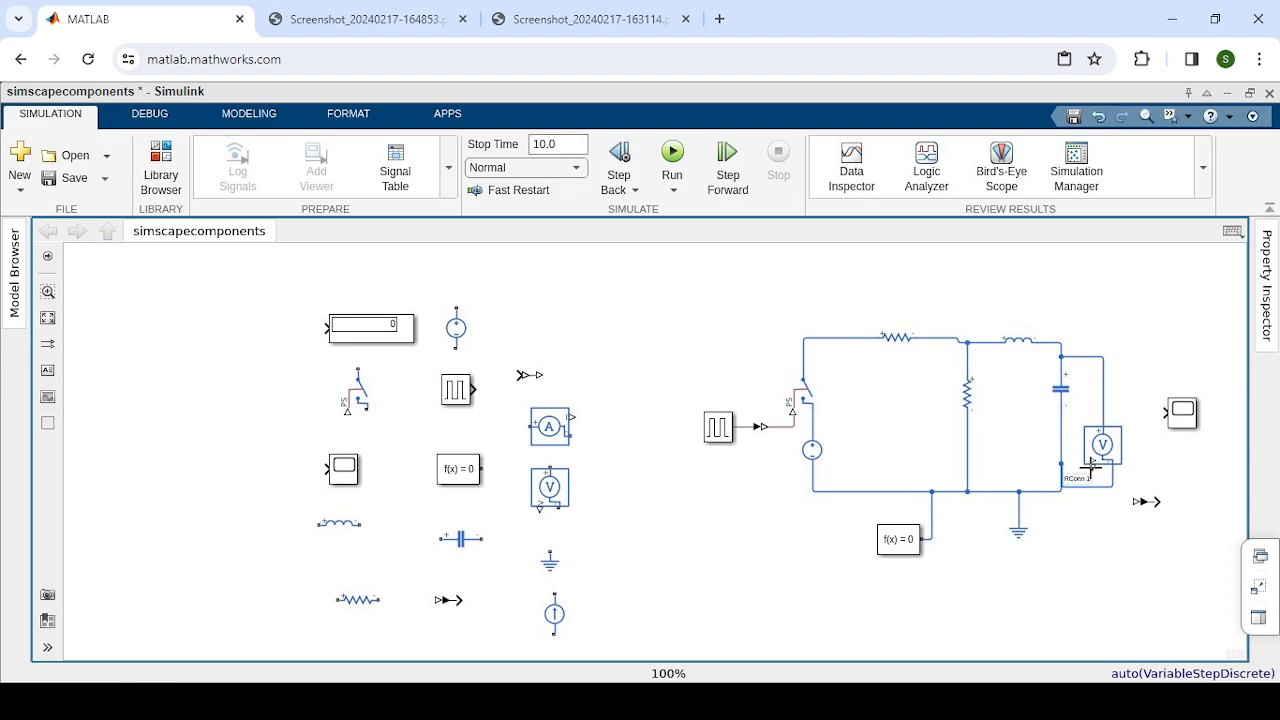
click(1090, 467)
click(1096, 474)
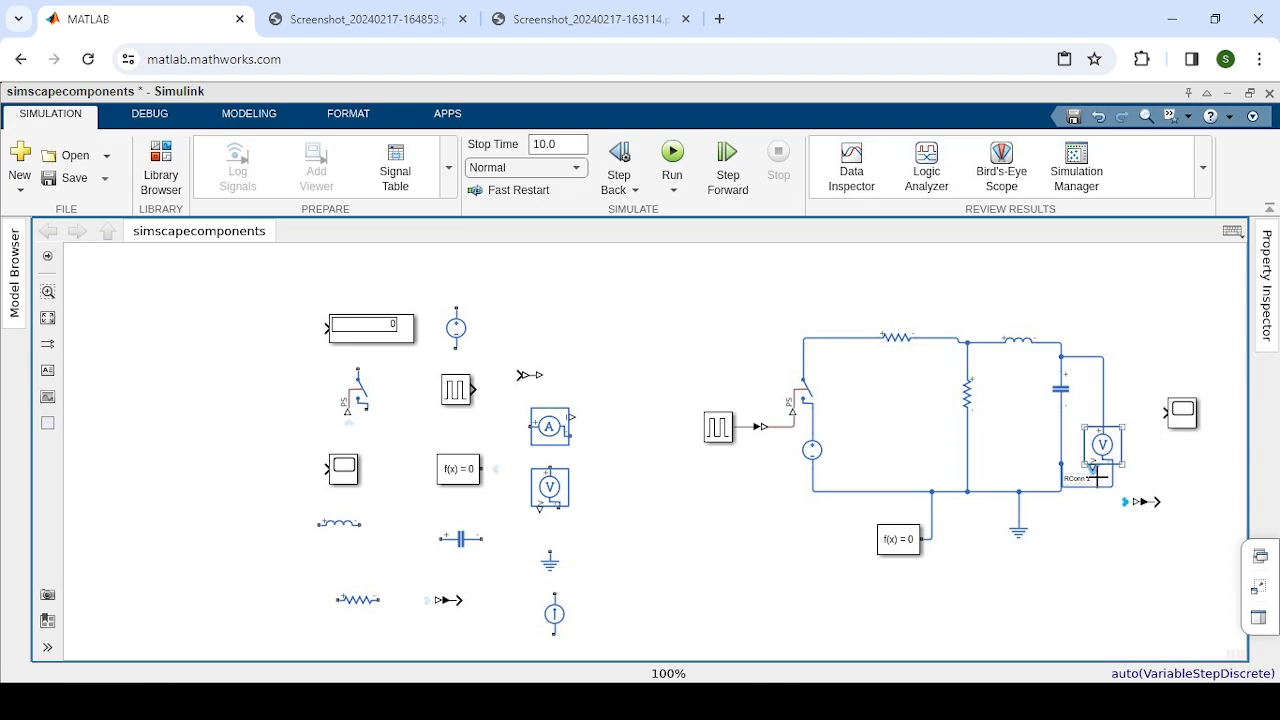
drag(1096, 478, 1130, 534)
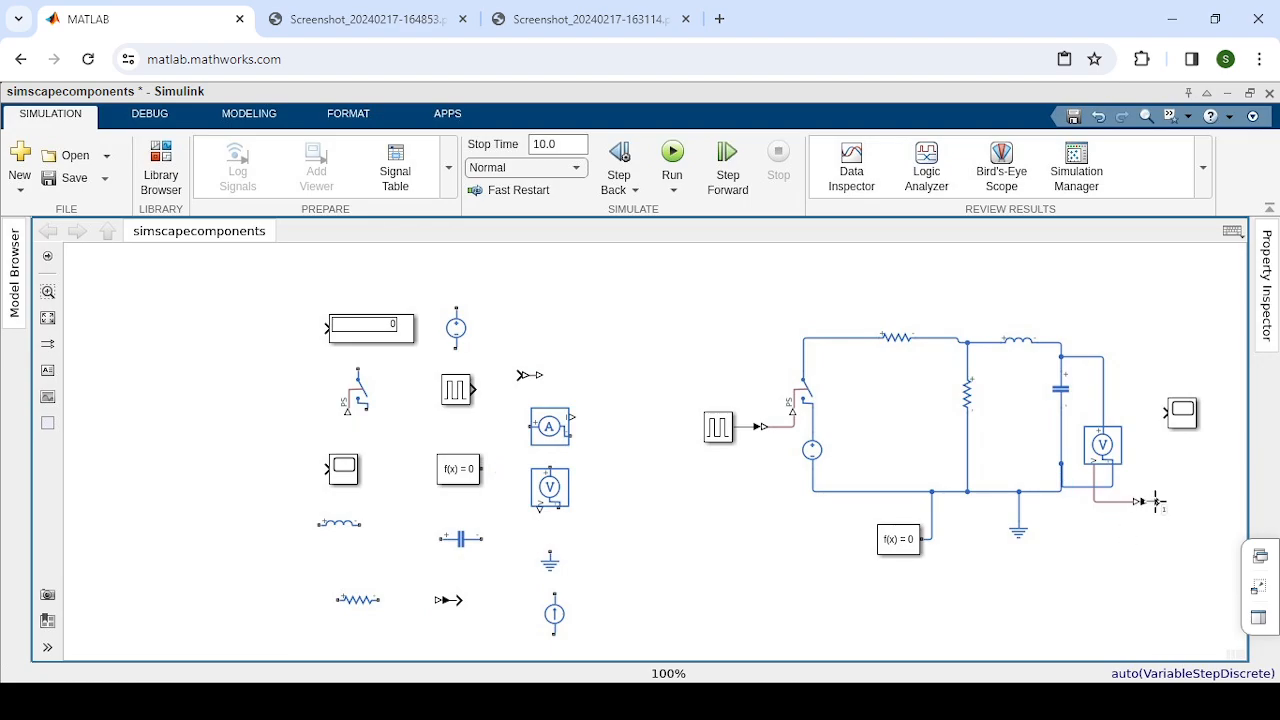
drag(1157, 502, 1160, 419)
Set the new circuit's DC voltage source to 12 V and save the model
click(812, 466)
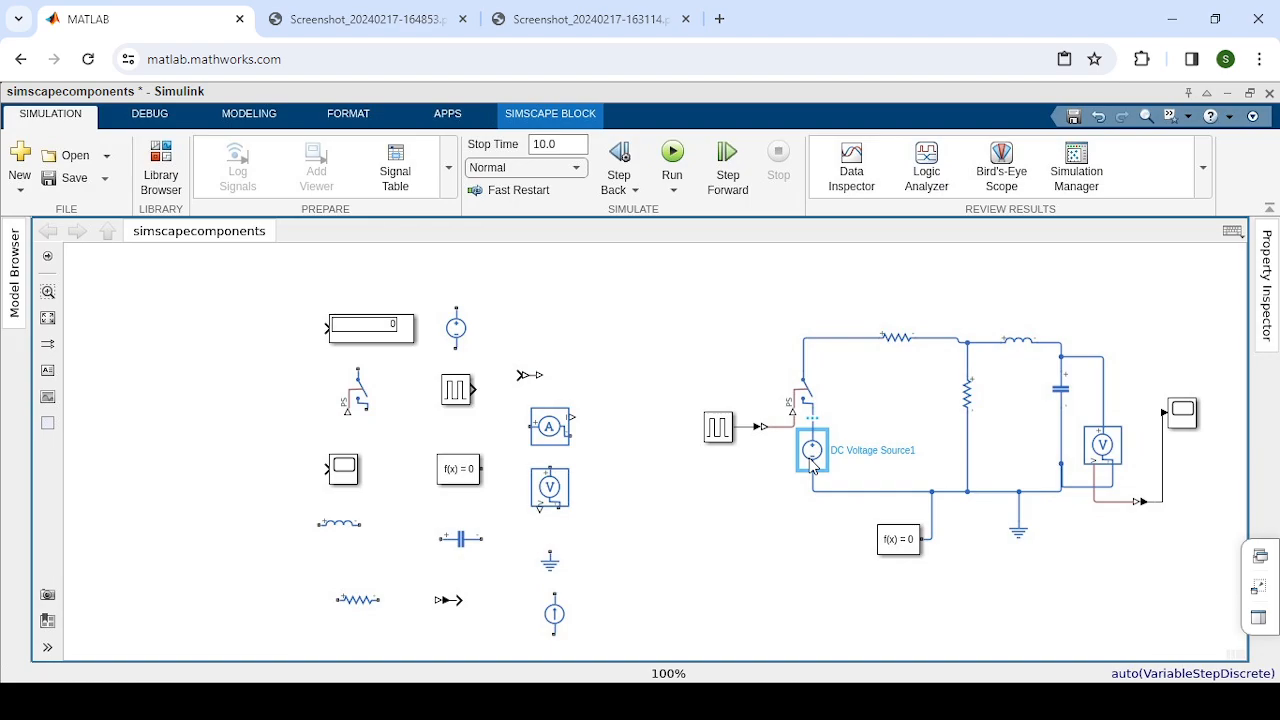
double_click(812, 450)
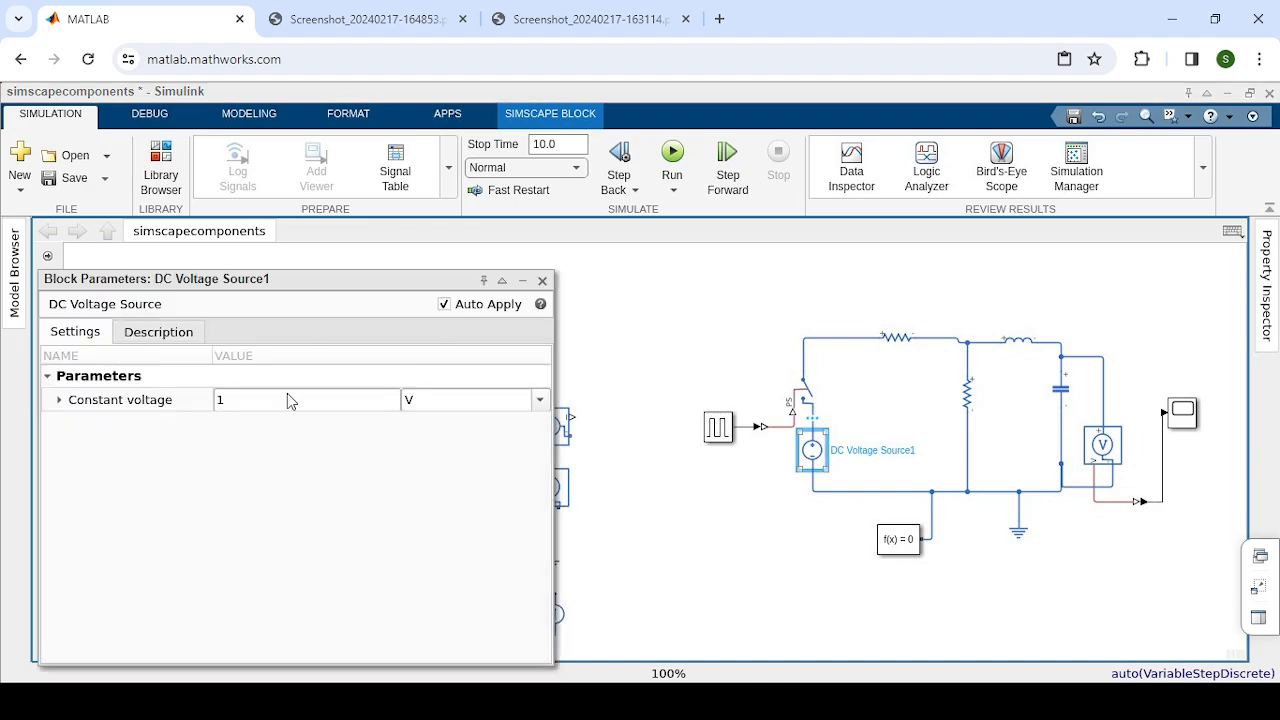
click(228, 400)
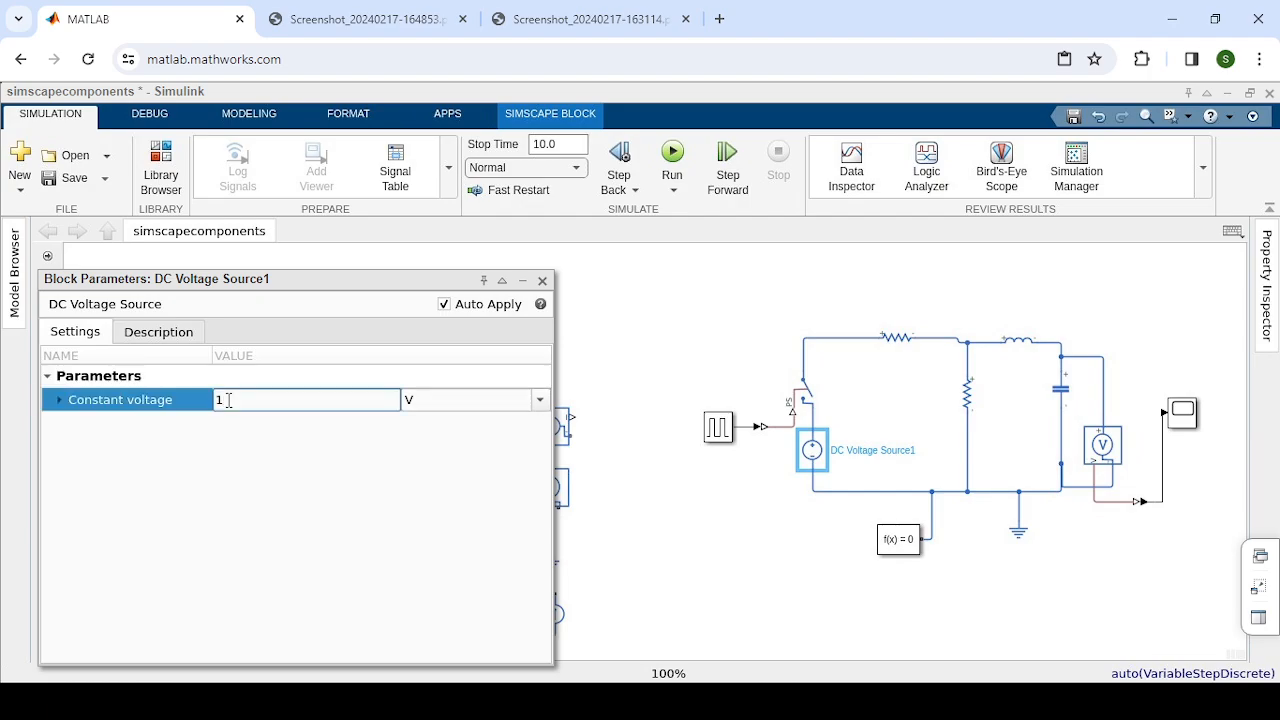
double_click(228, 400)
key(BackSpace)
text(12)
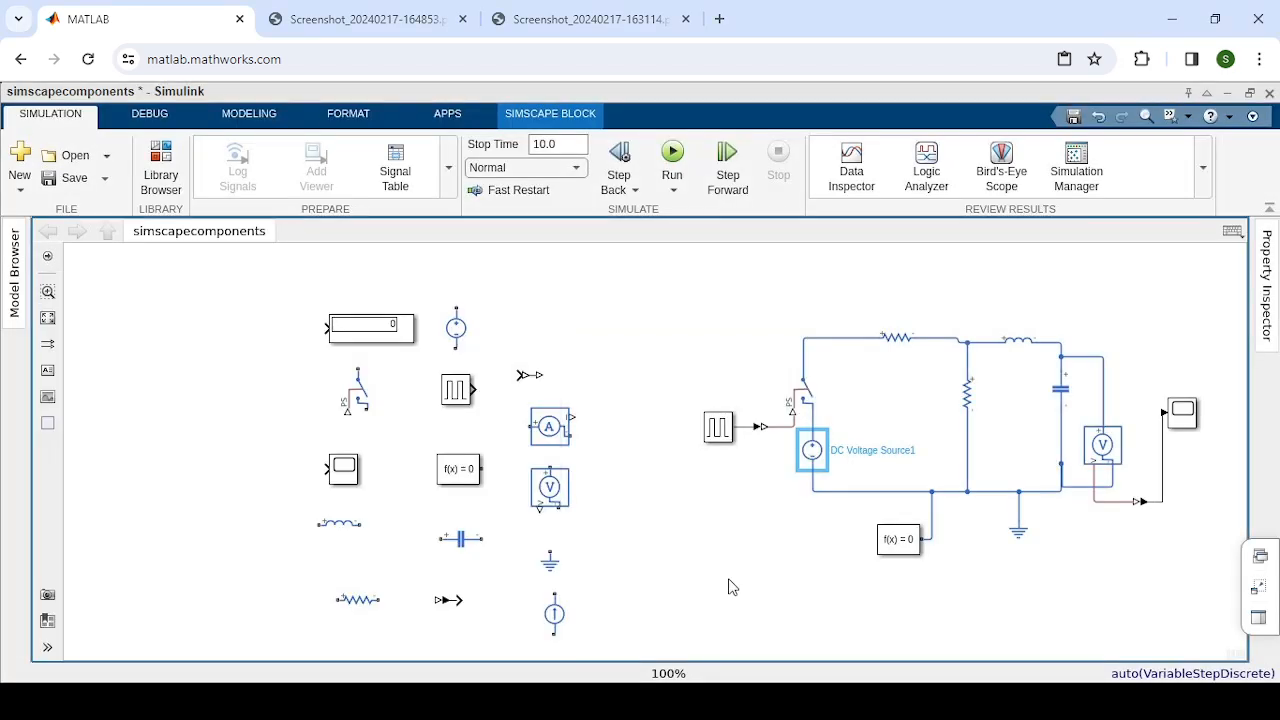
click(728, 587)
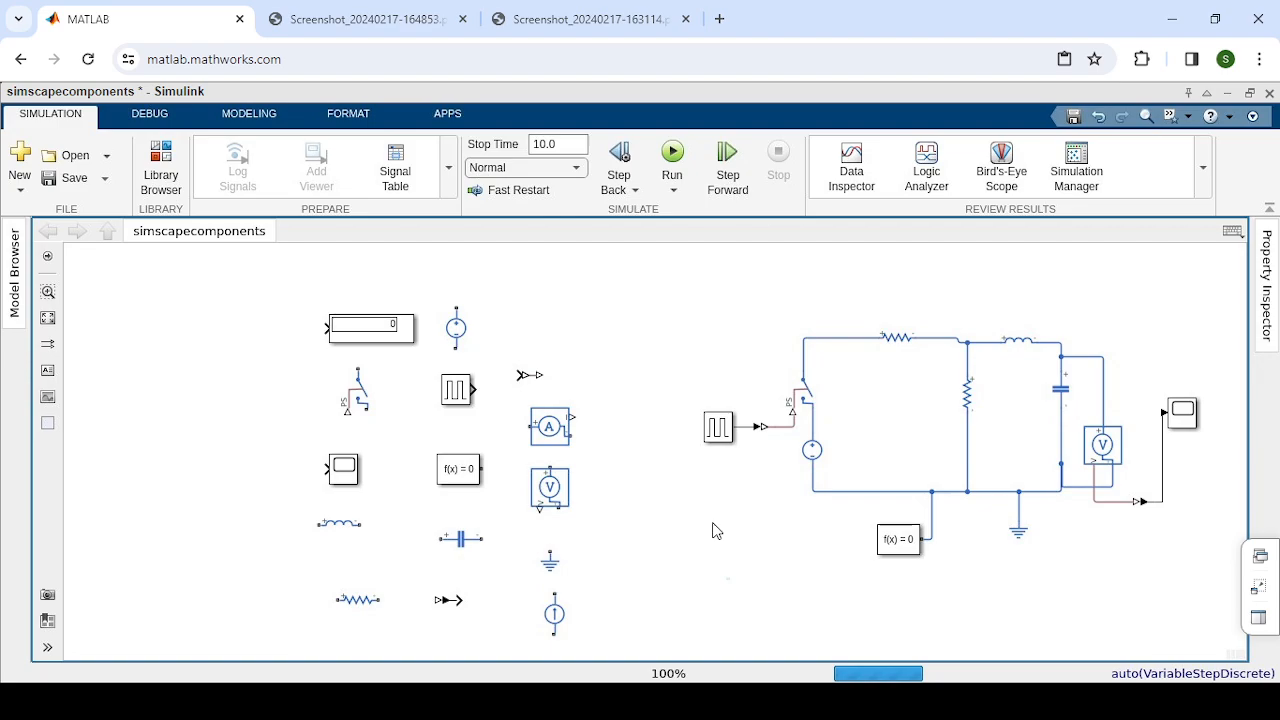
key(ctrl+s)
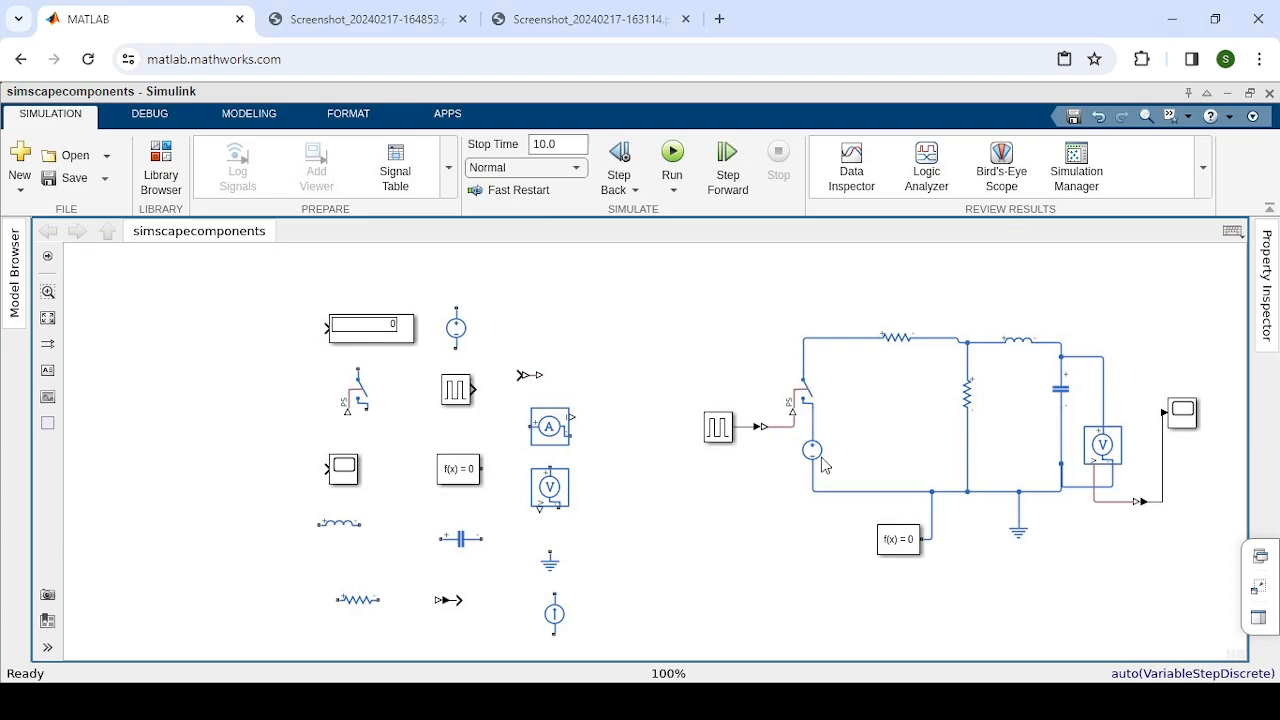
click(720, 438)
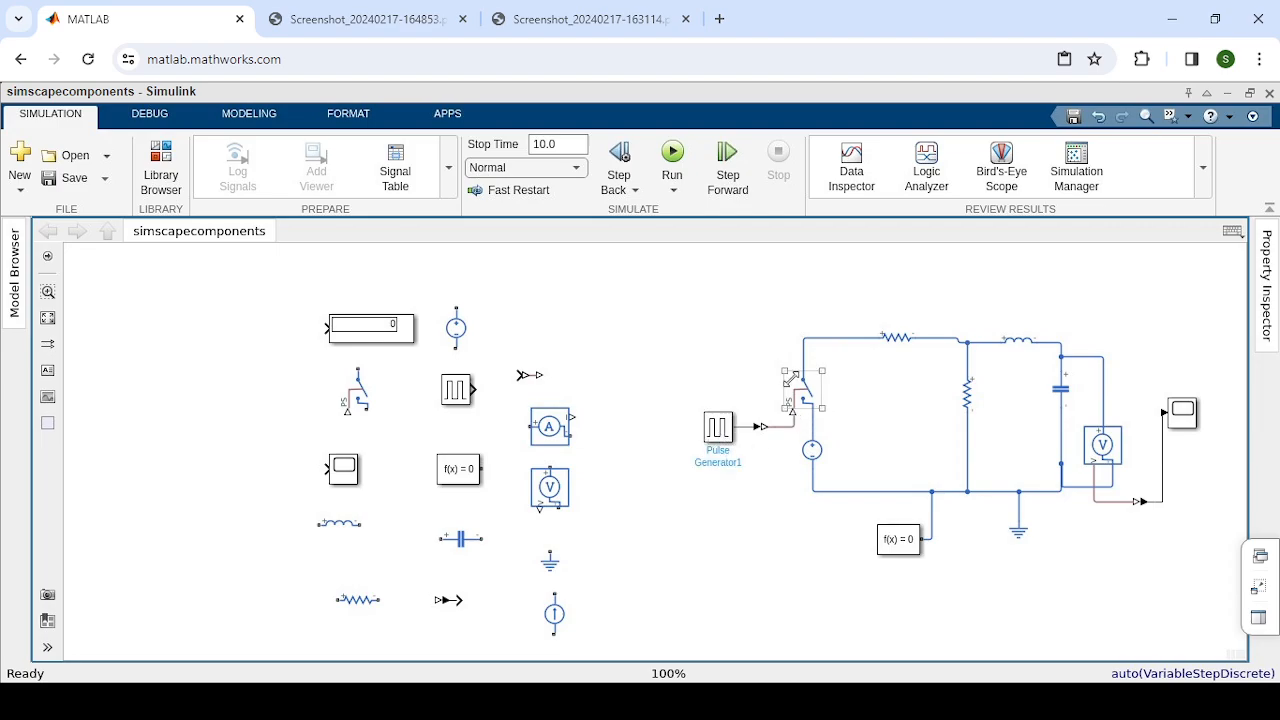
click(791, 408)
click(1020, 435)
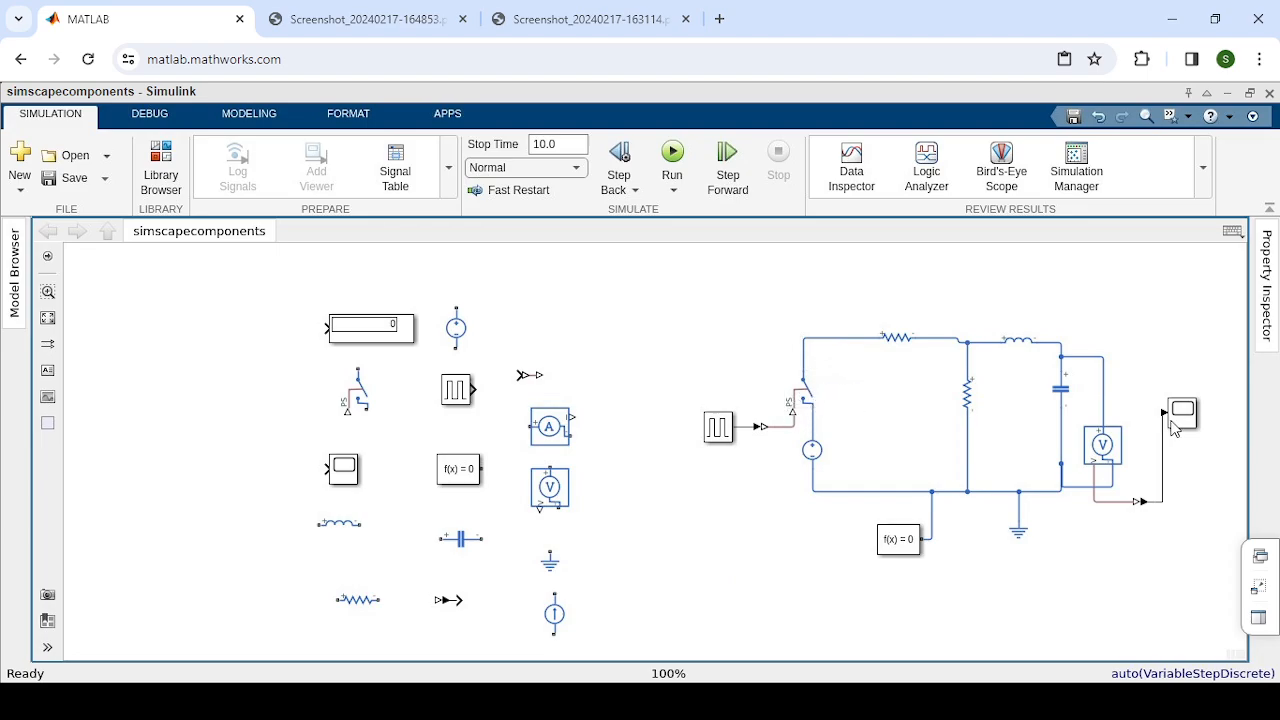
Place a copy of the scope above the new circuit's pulse generator and connect its input to the generator's output line
click(1178, 425)
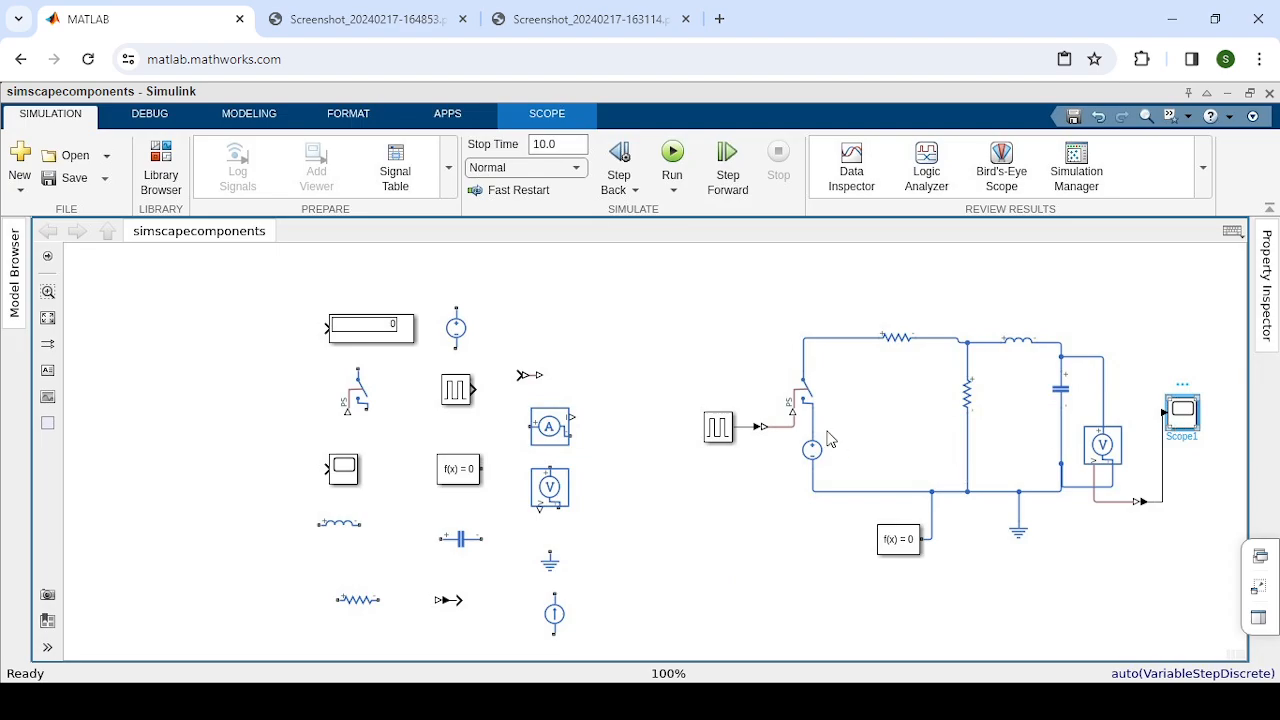
click(741, 388)
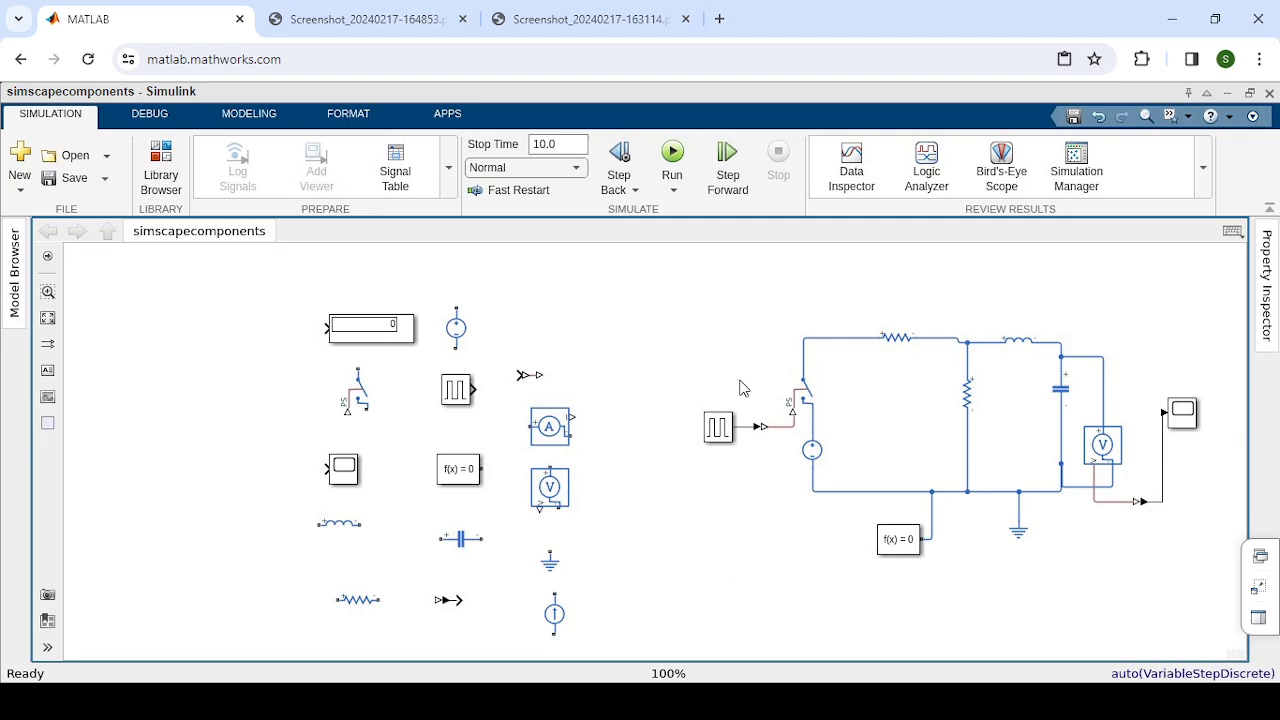
double_click(810, 422)
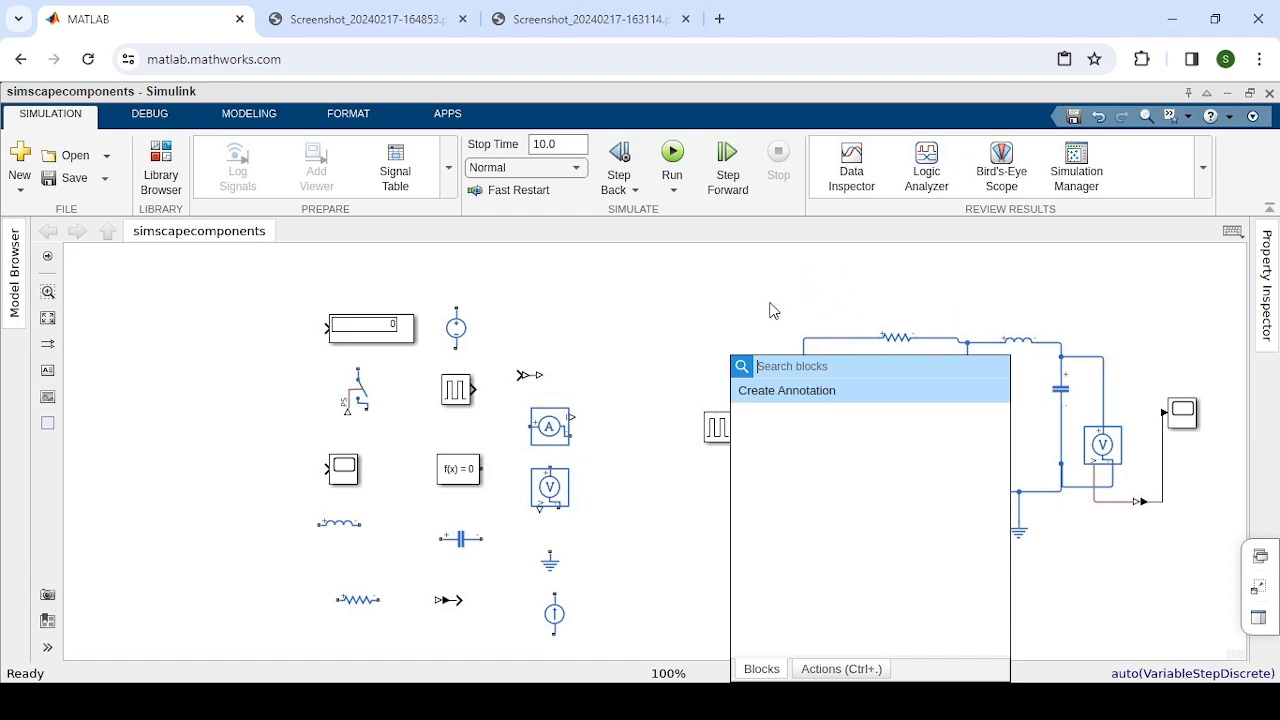
click(690, 423)
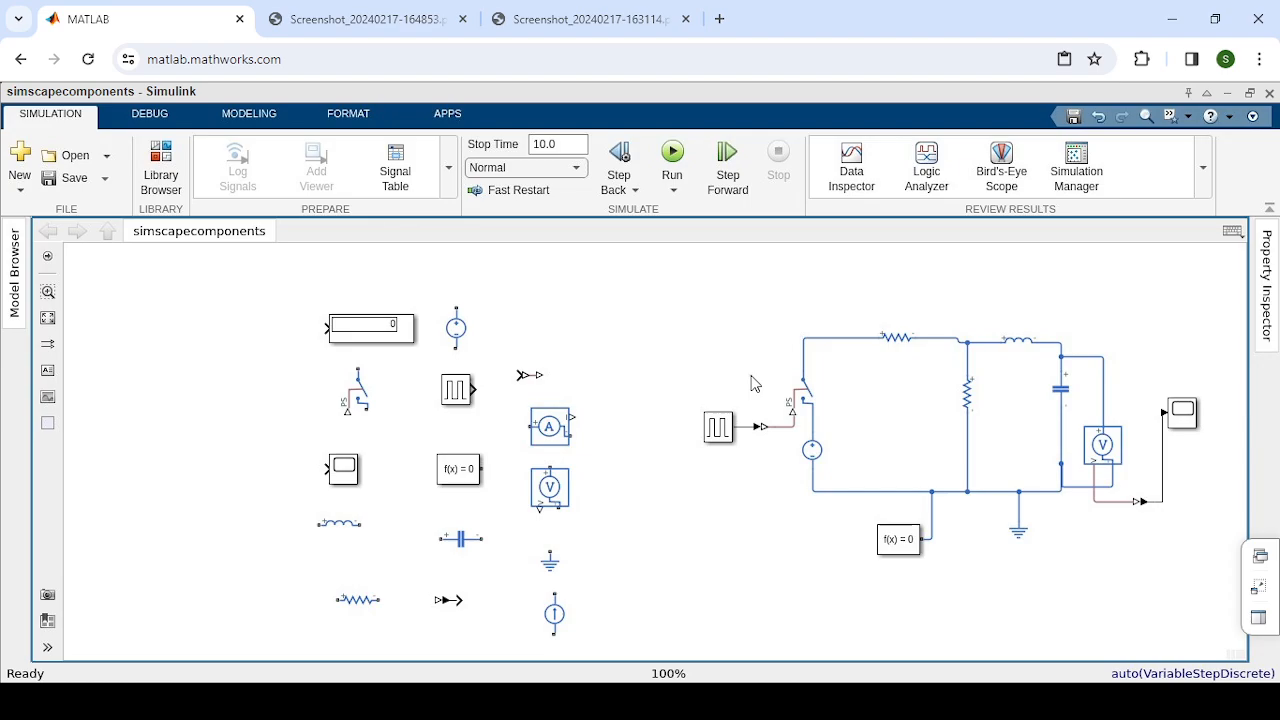
key(ctrl+v)
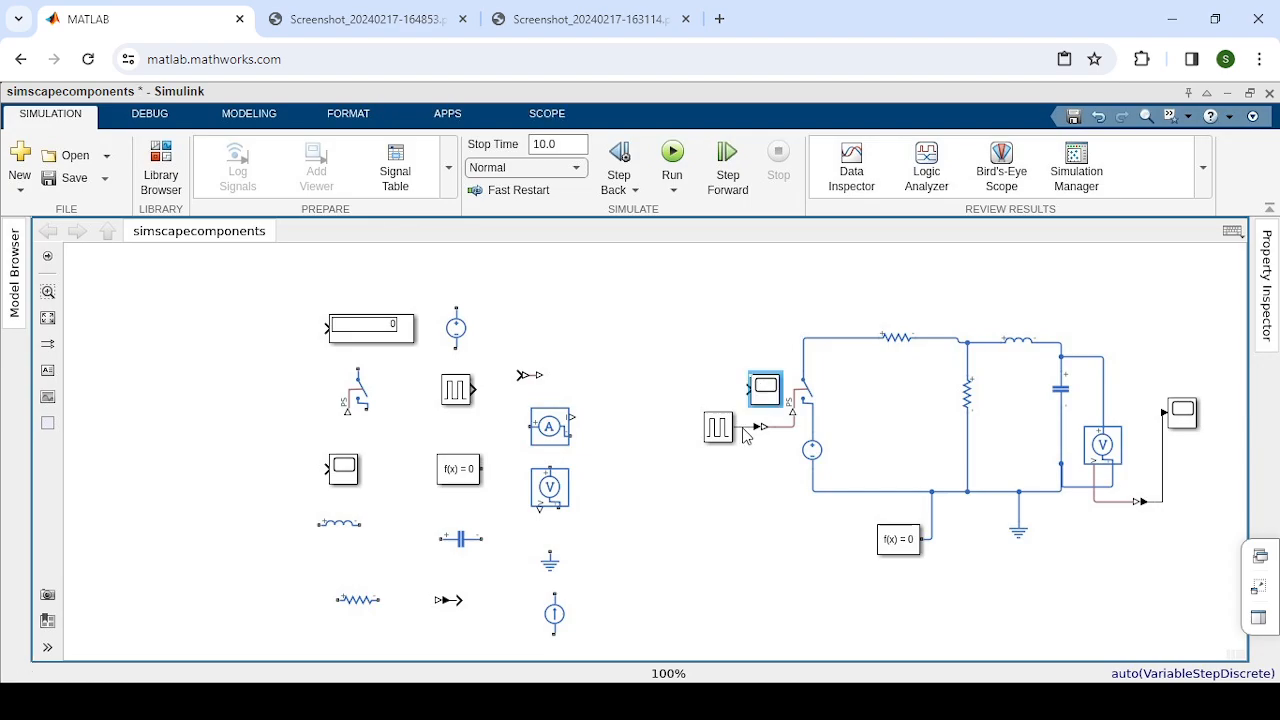
click(766, 397)
drag(766, 397, 759, 338)
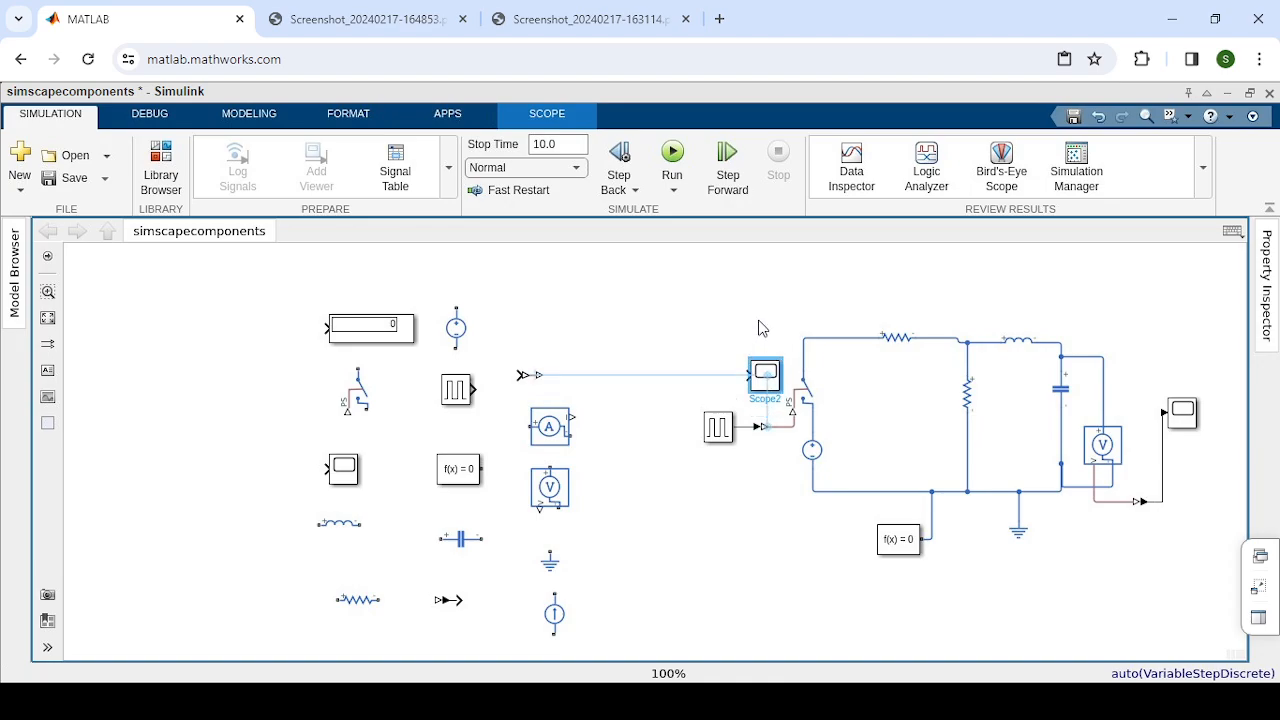
drag(759, 328, 760, 328)
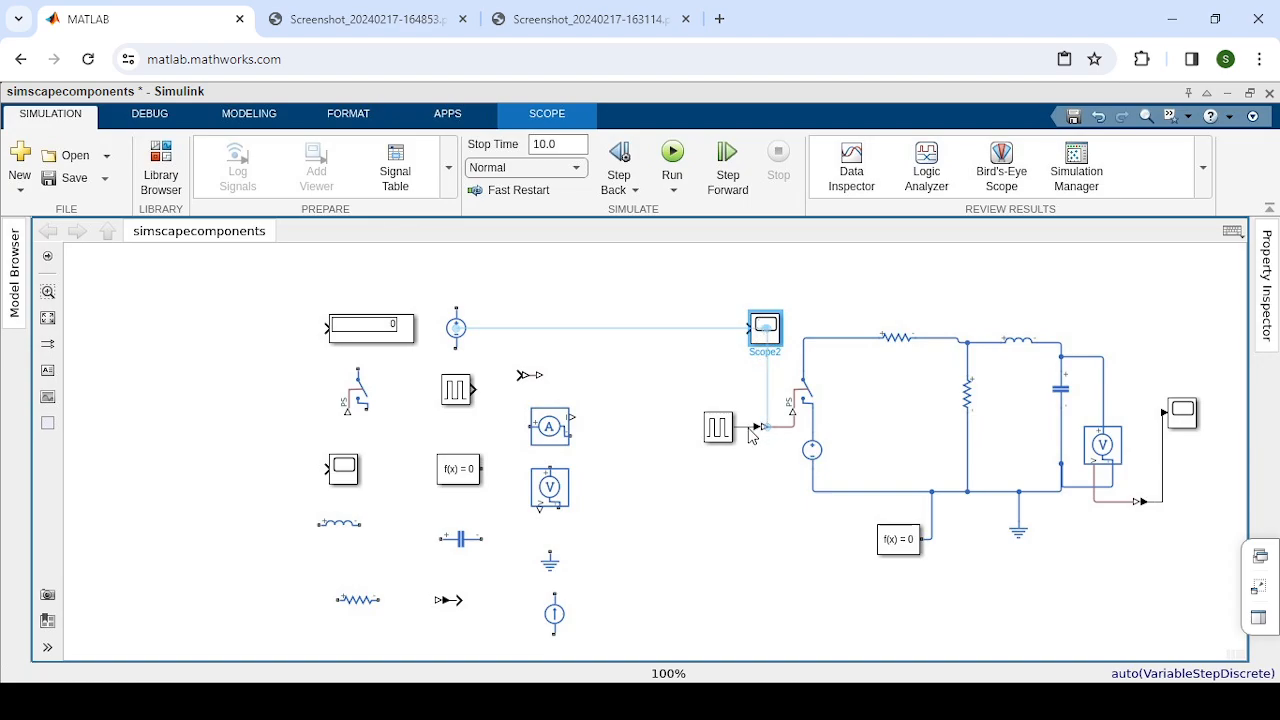
key(Up)
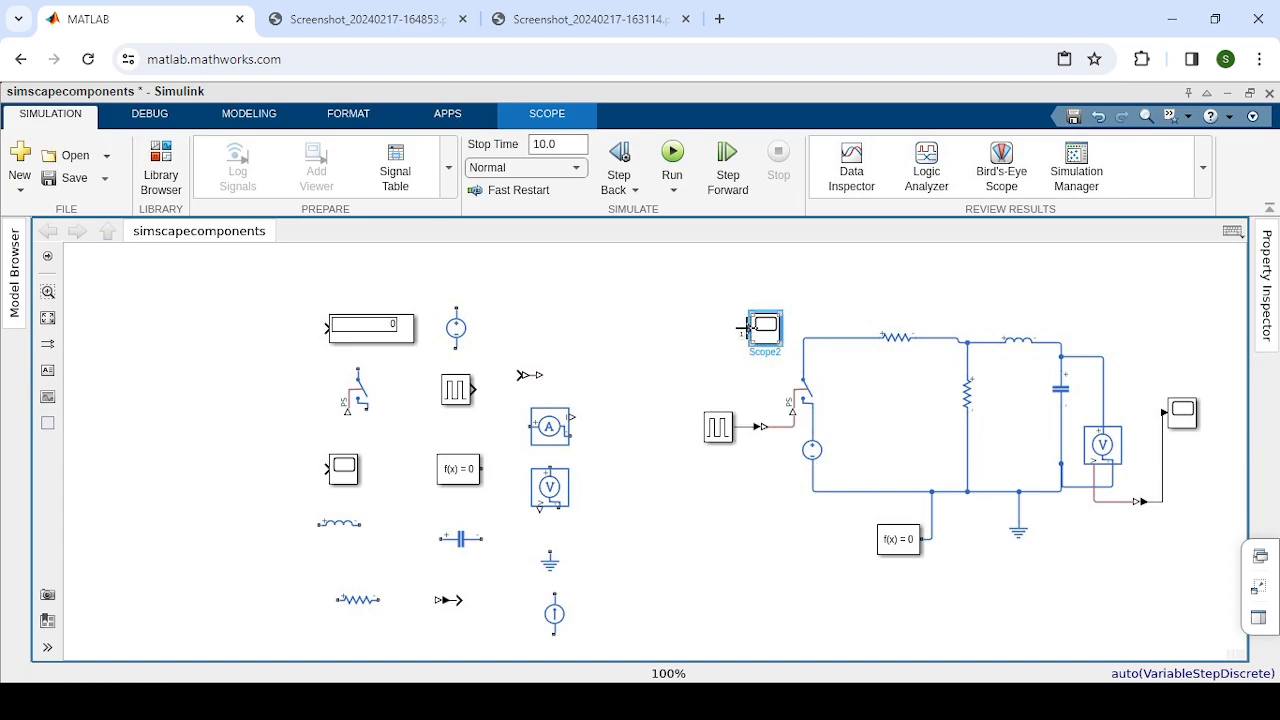
drag(744, 331, 745, 428)
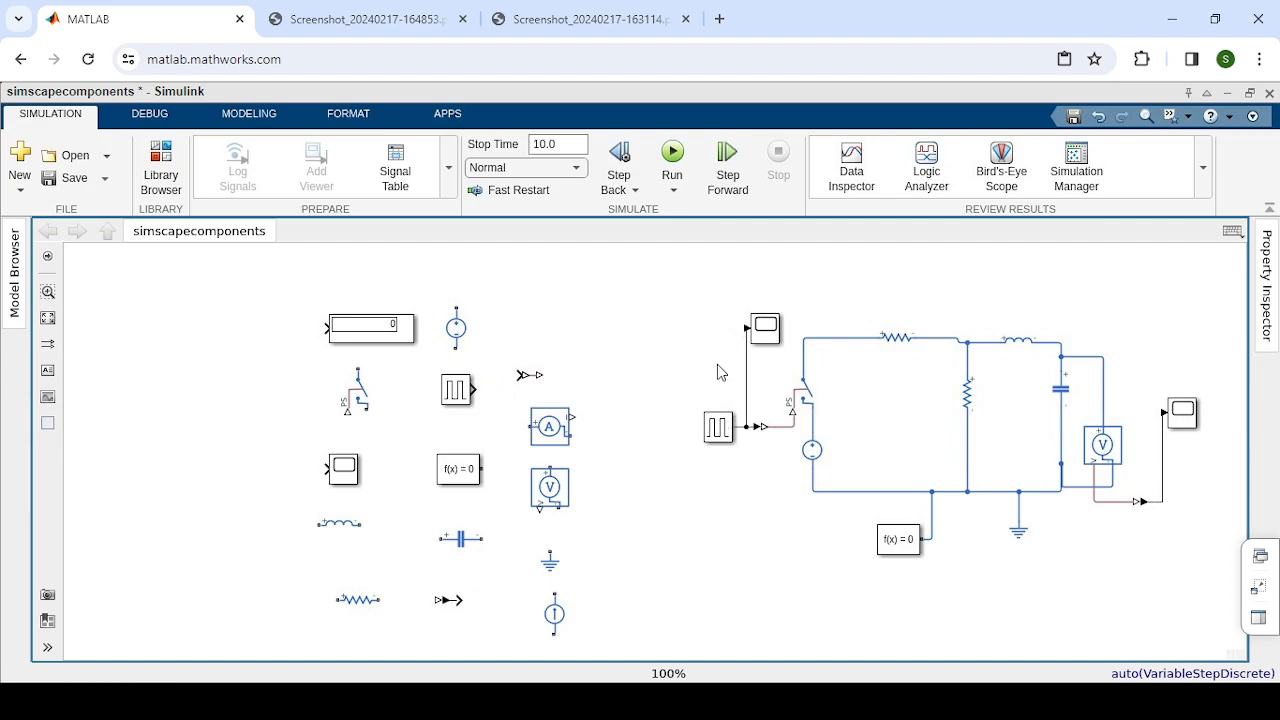
click(718, 430)
click(767, 331)
click(805, 393)
click(782, 437)
click(727, 438)
click(790, 432)
click(763, 430)
click(1172, 556)
click(1140, 500)
click(956, 495)
click(756, 332)
click(759, 458)
Check the input pulse in the Example 8.12 figure and enter a period of 2 s for the new circuit's pulse generator
click(723, 431)
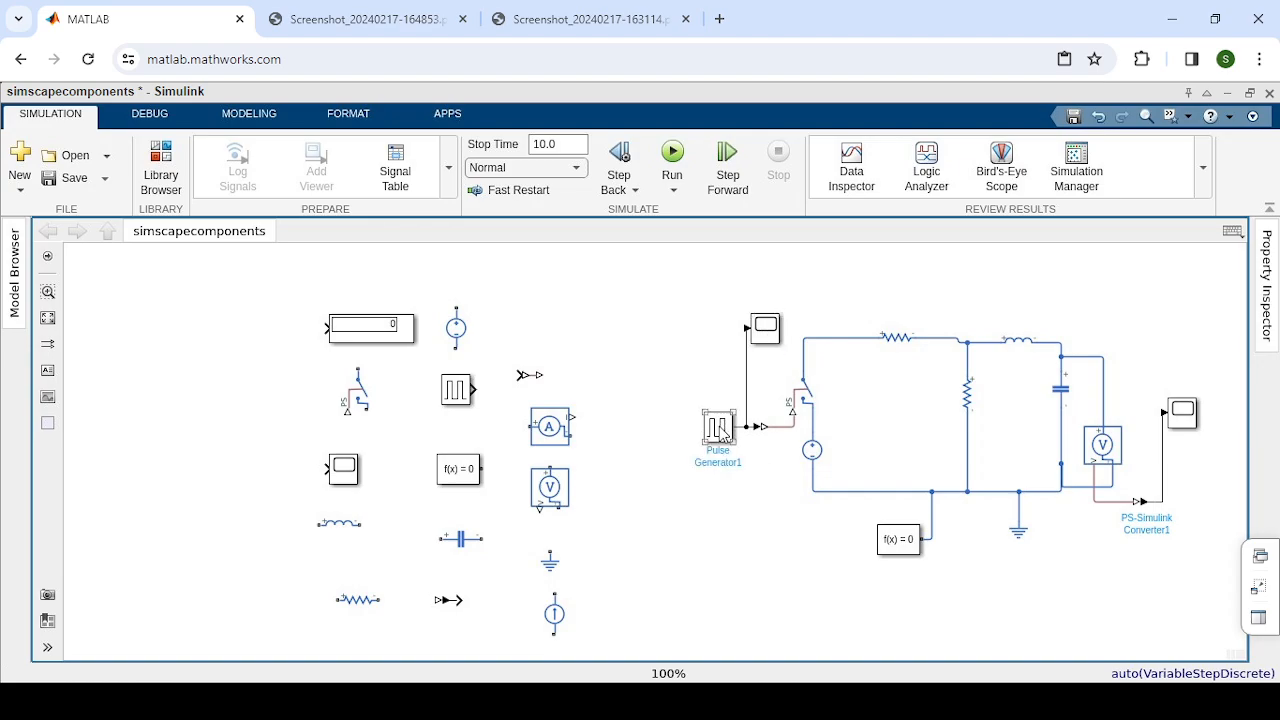
click(723, 433)
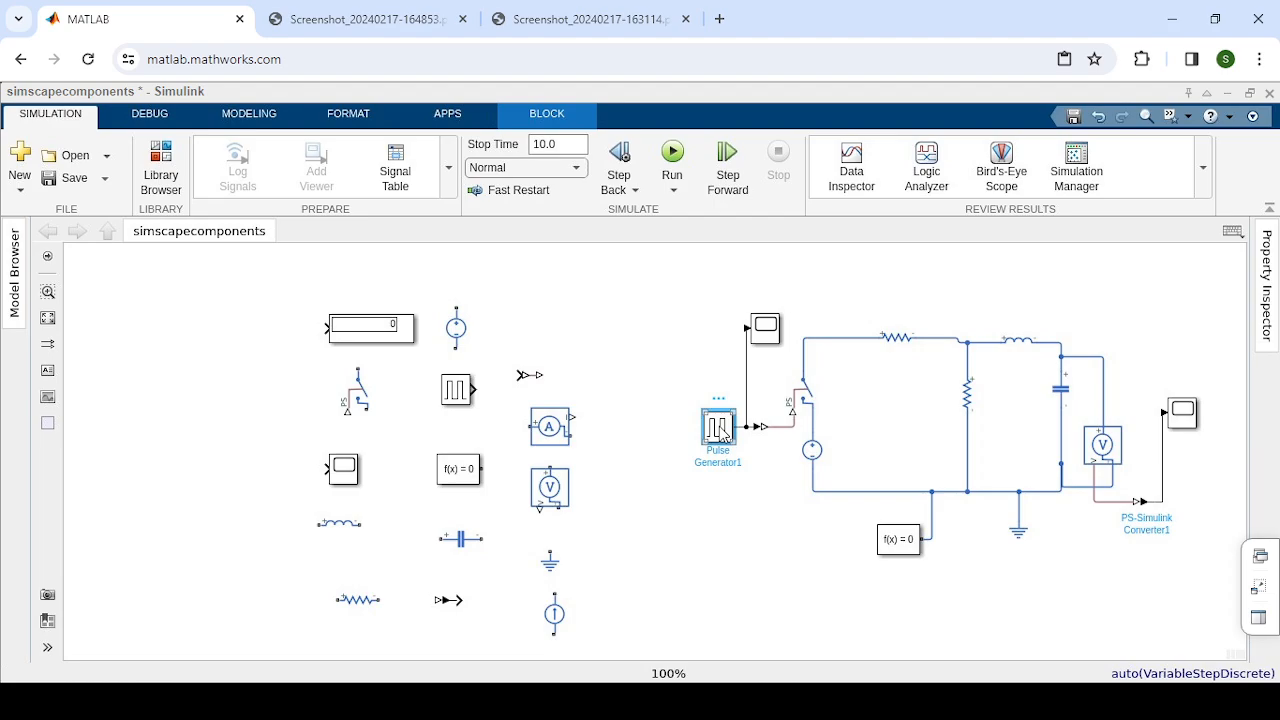
double_click(723, 433)
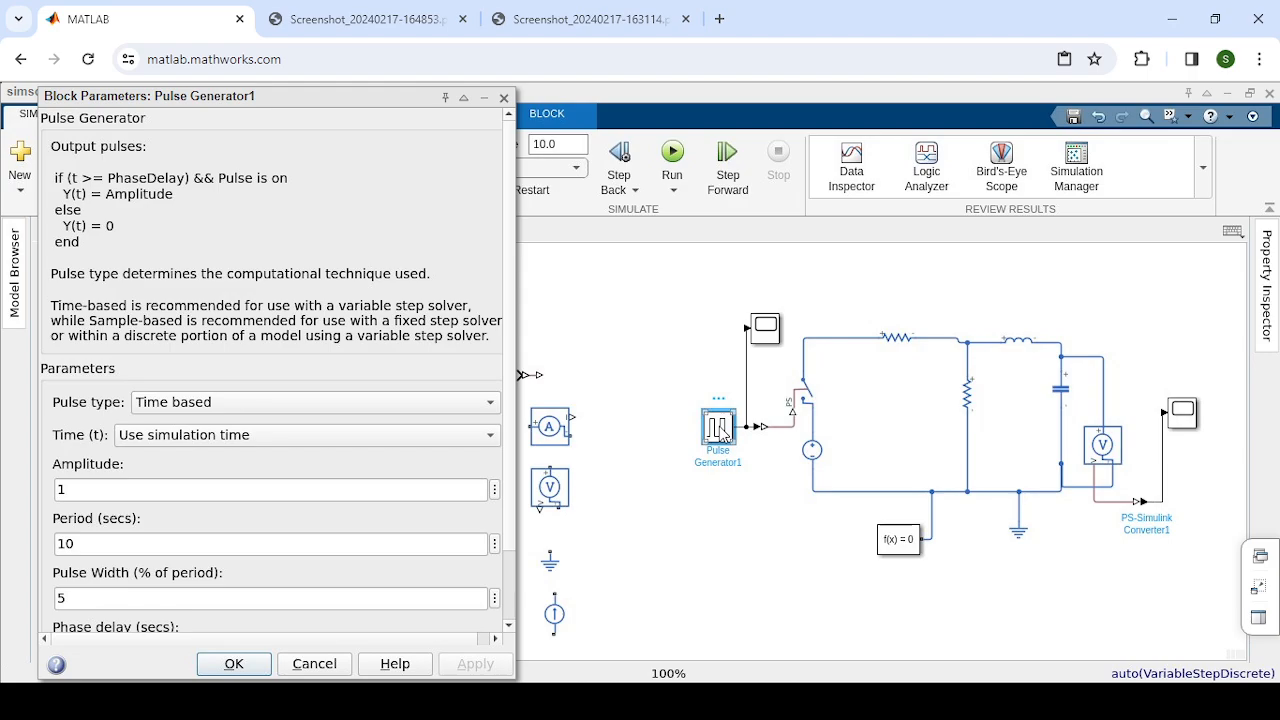
click(416, 20)
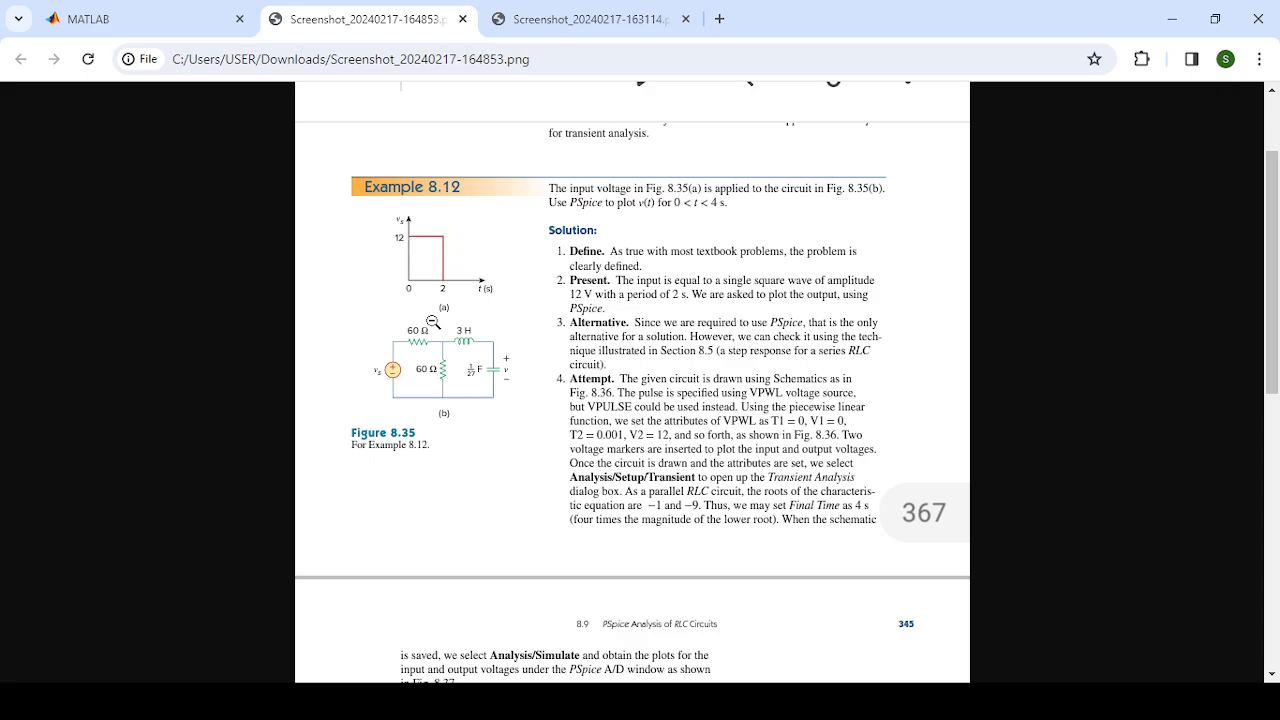
click(192, 37)
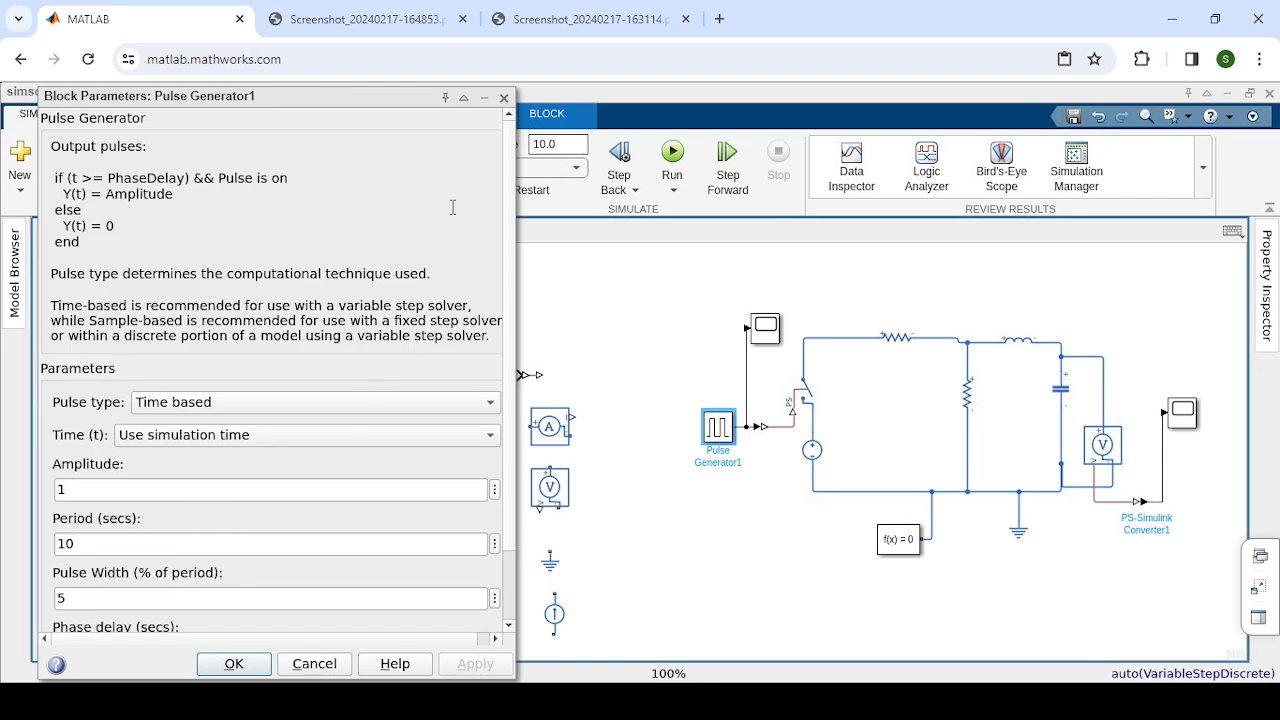
double_click(77, 542)
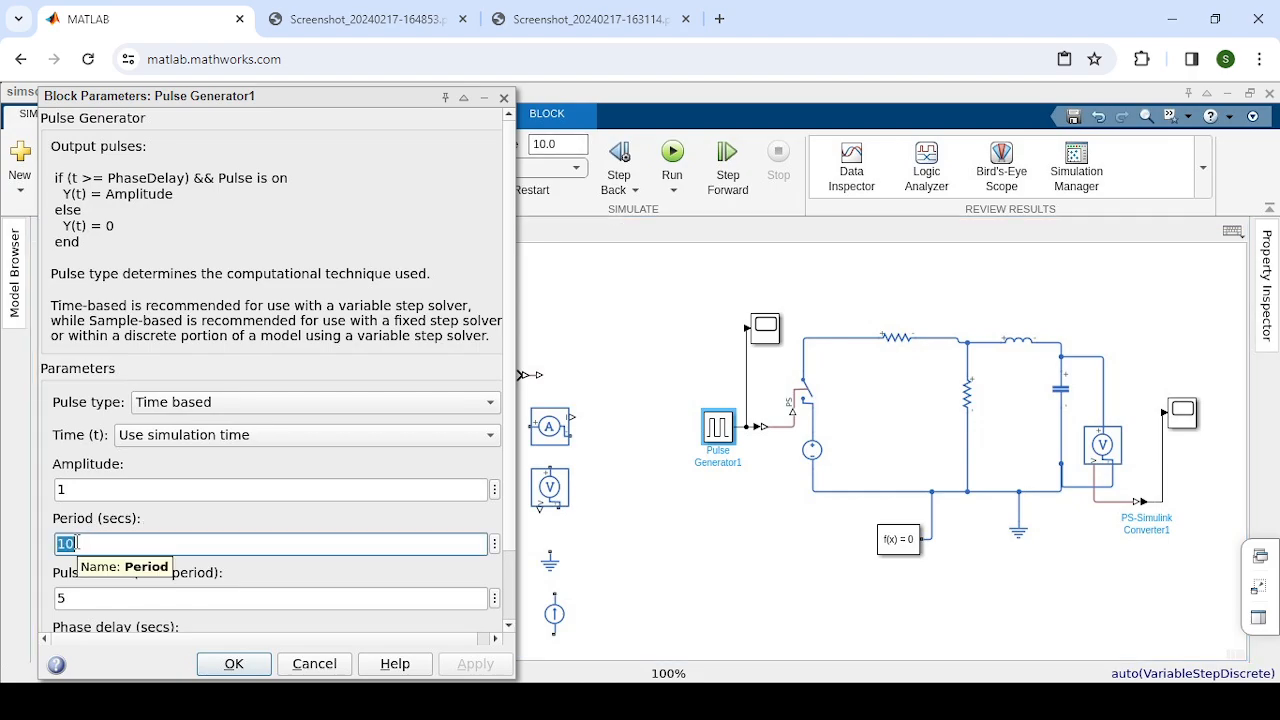
key(BackSpace)
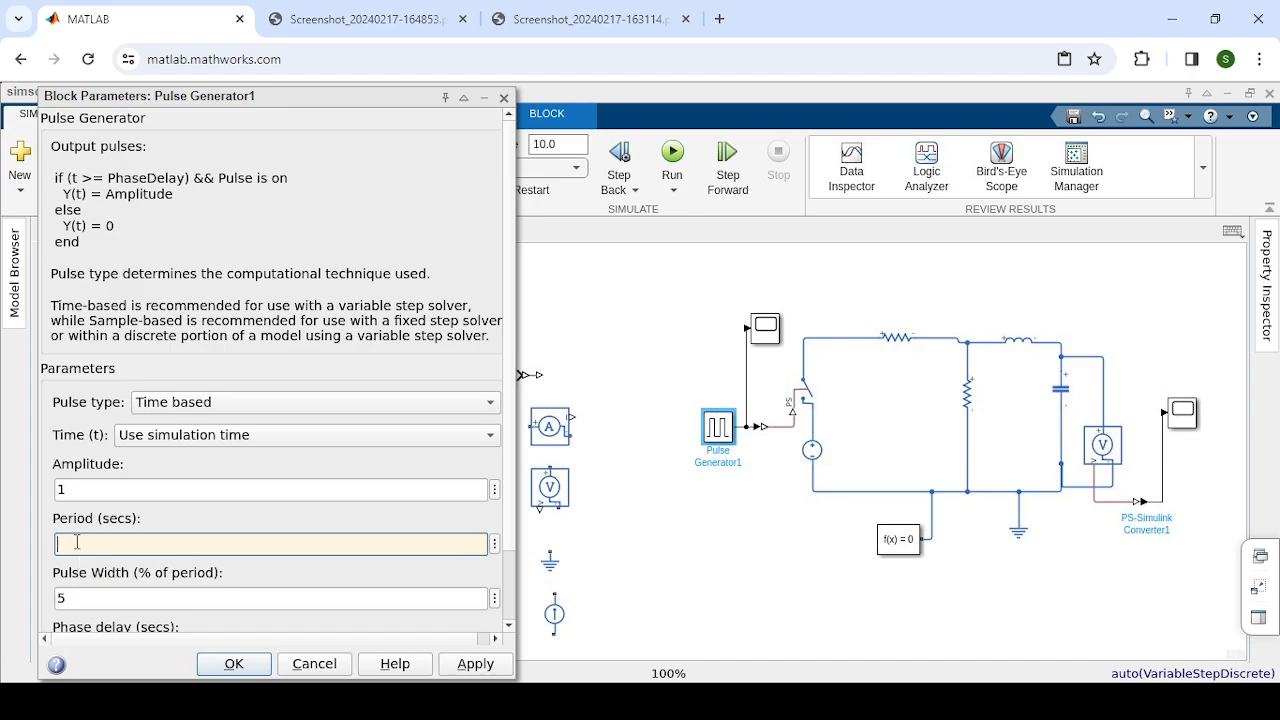
text(2)
Try to apply a pulse width of 100% with the 2 s period to the new circuit's pulse generator
double_click(62, 599)
key(BackSpace)
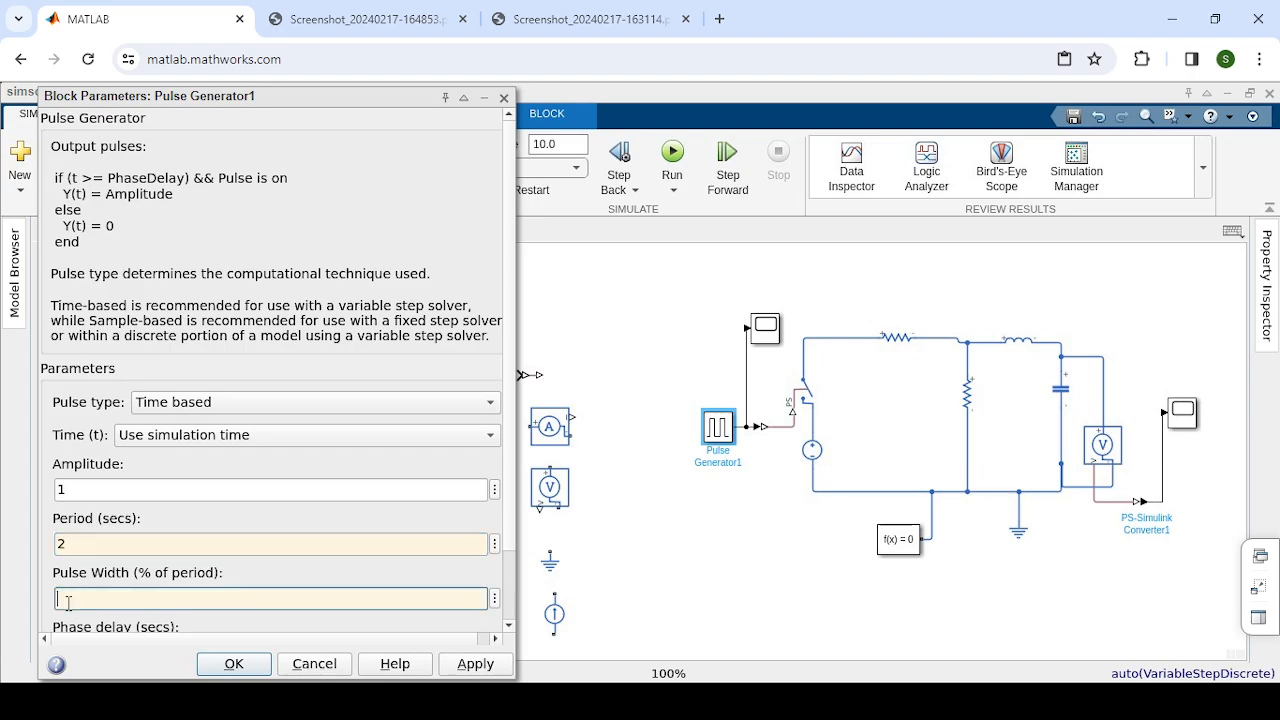
text(100)
double_click(66, 542)
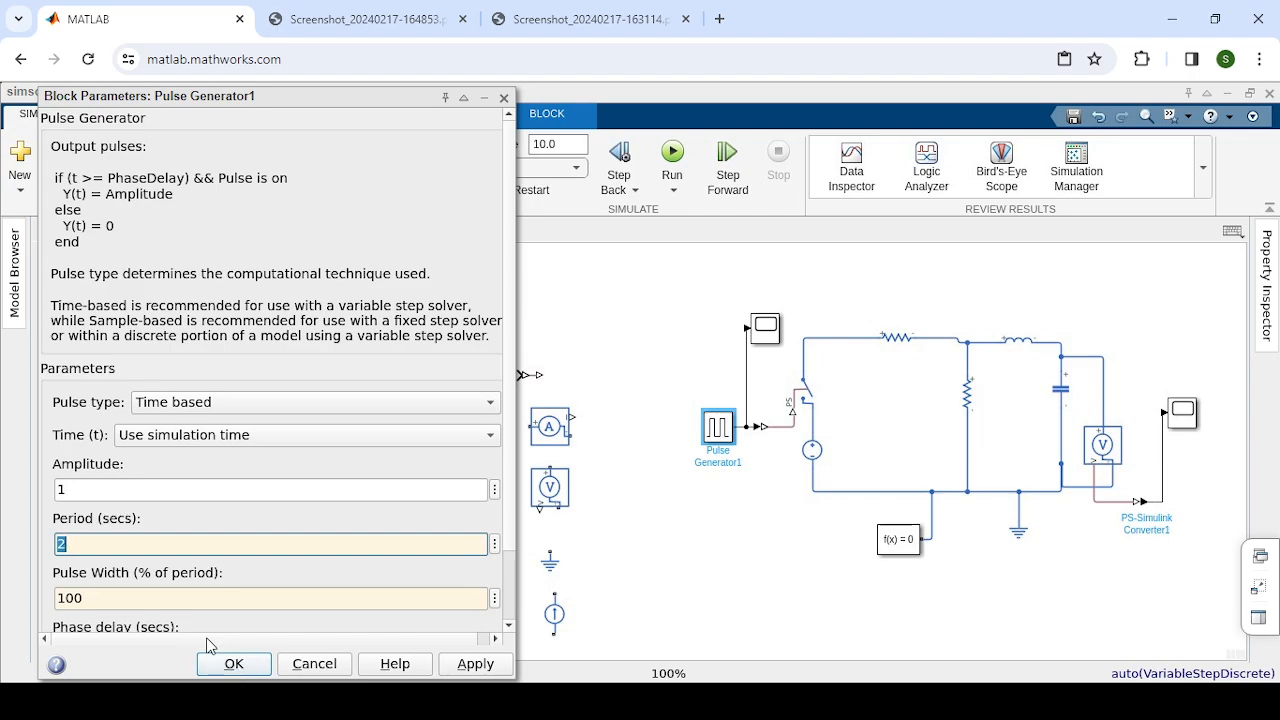
click(238, 671)
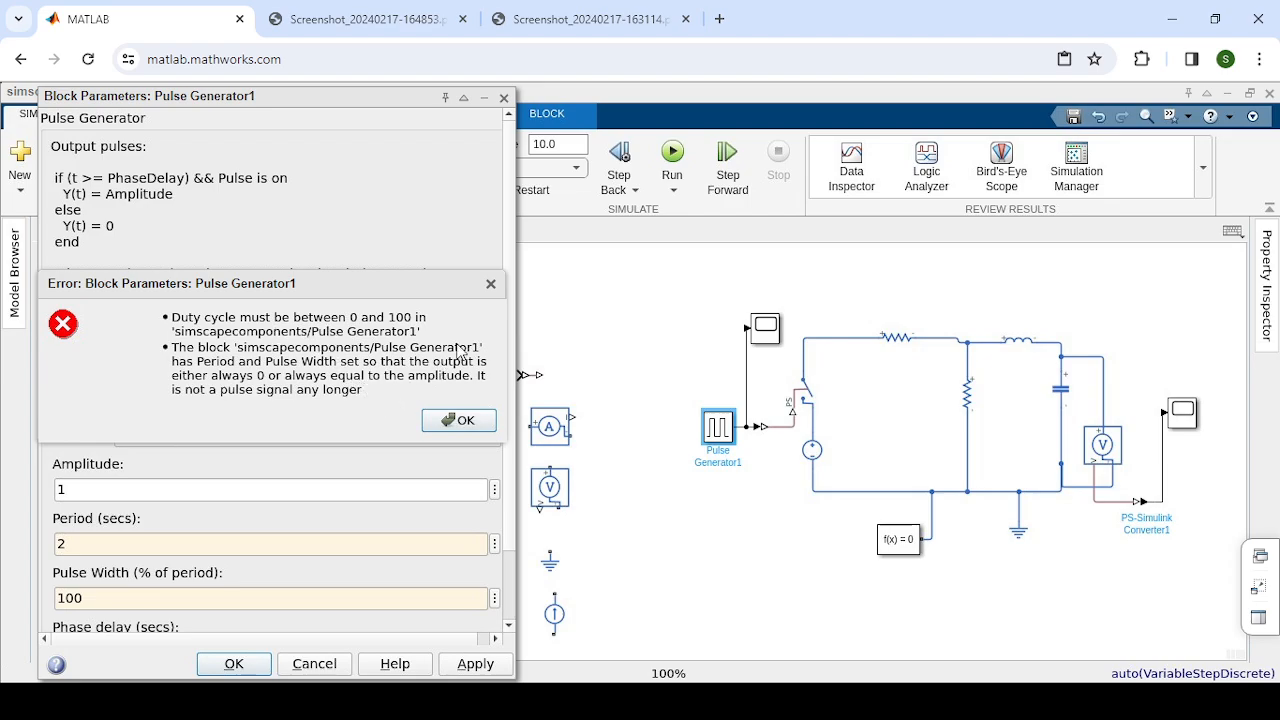
click(491, 286)
Set the new circuit's pulse generator to a period of 10 s and a pulse width of 50%, keeping simulation time
click(74, 542)
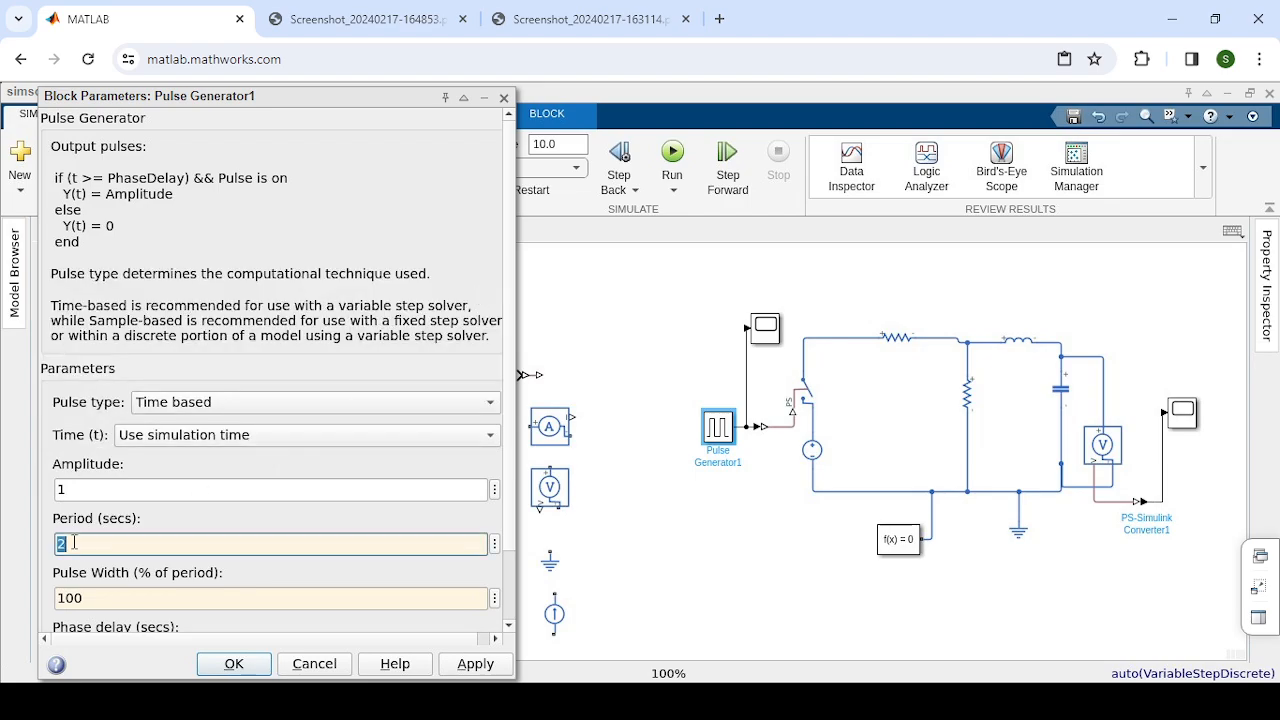
key(BackSpace)
text(10)
double_click(91, 597)
click(91, 597)
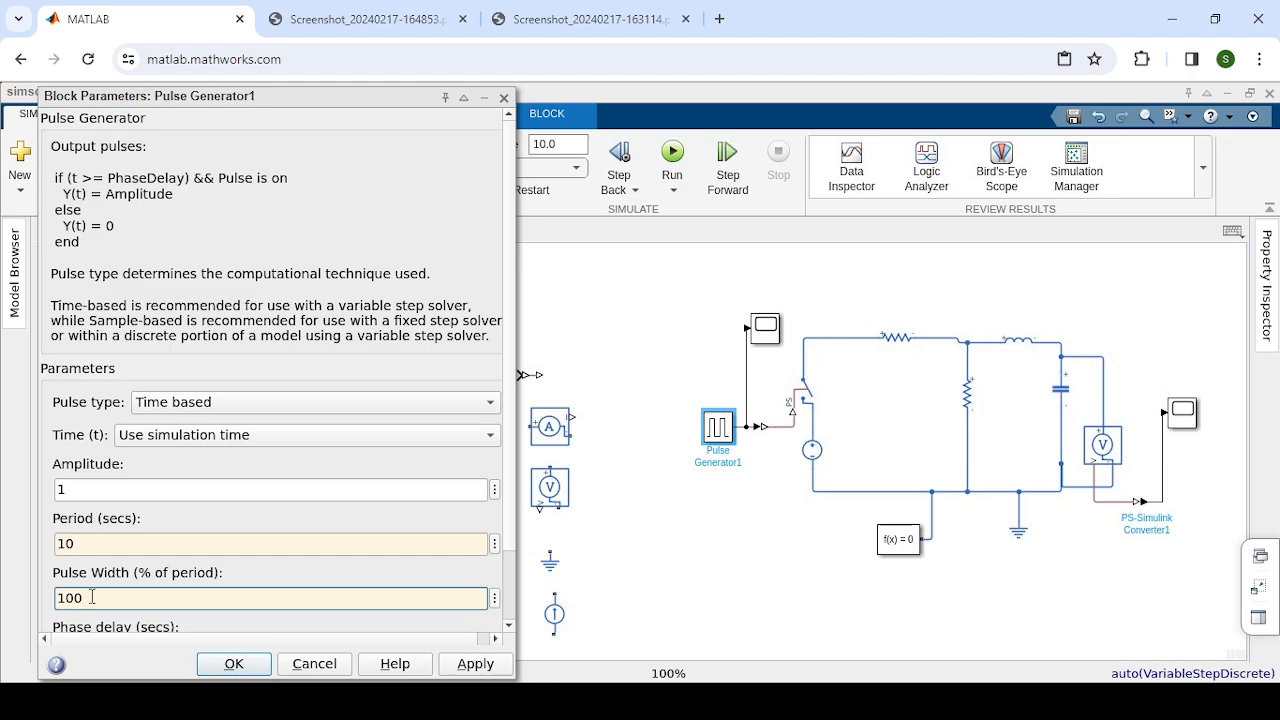
key(BackSpace)
key(BackSpace)
key(BackSpace)
click(214, 438)
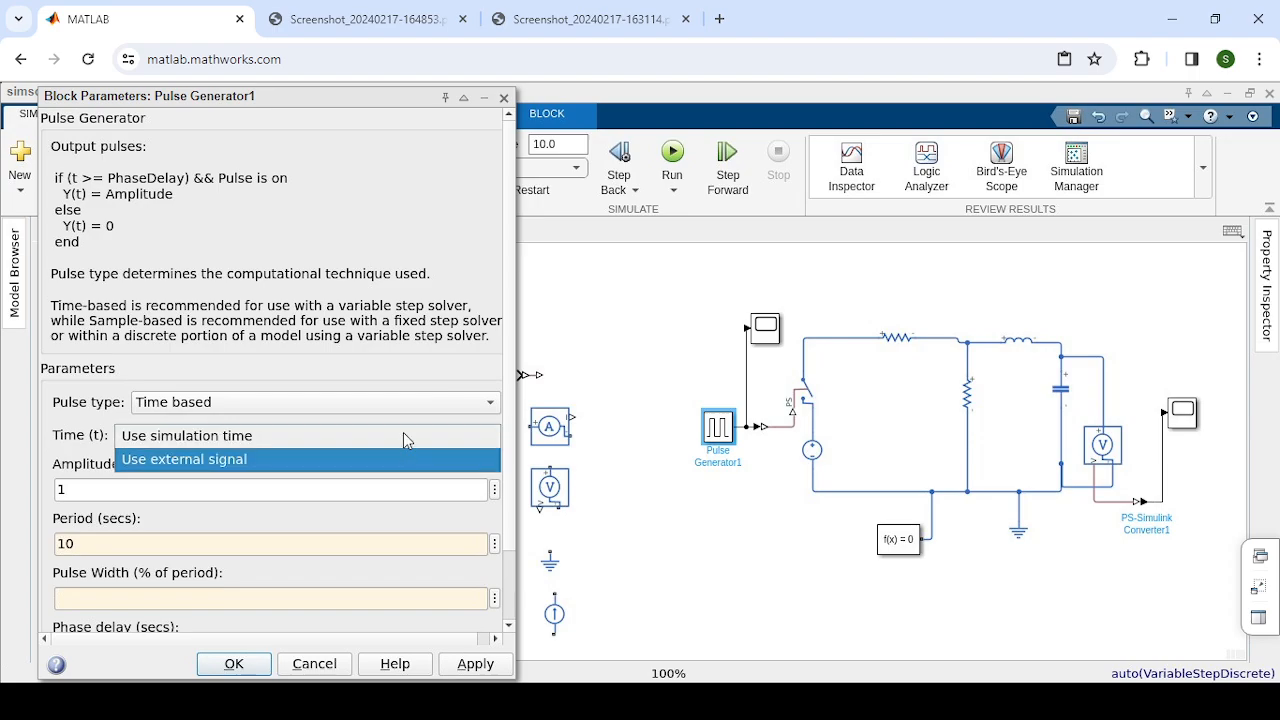
click(404, 435)
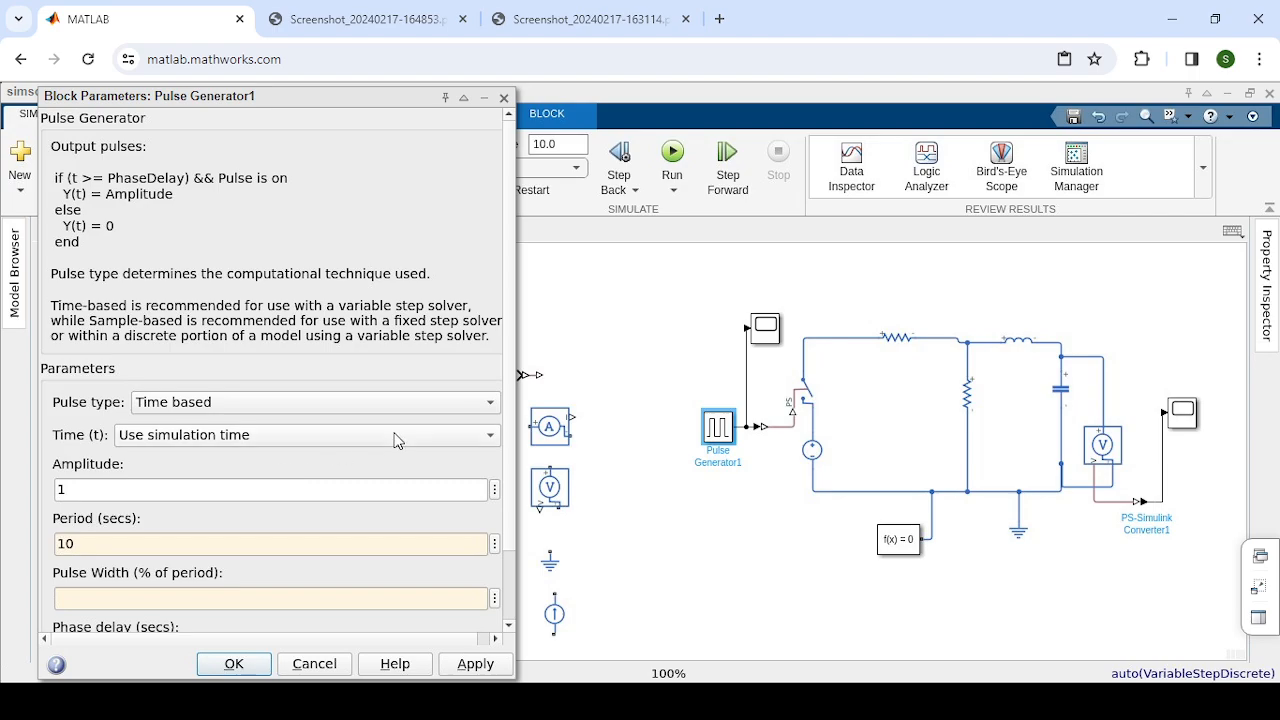
click(63, 597)
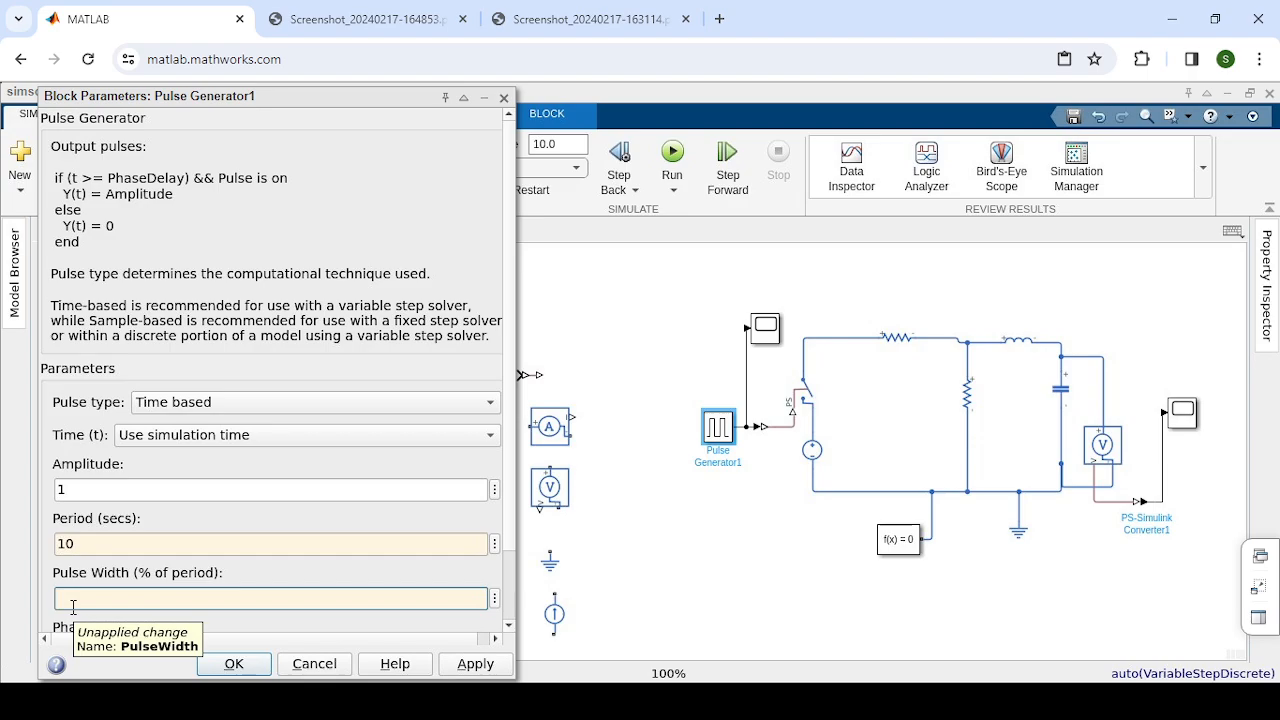
text(50)
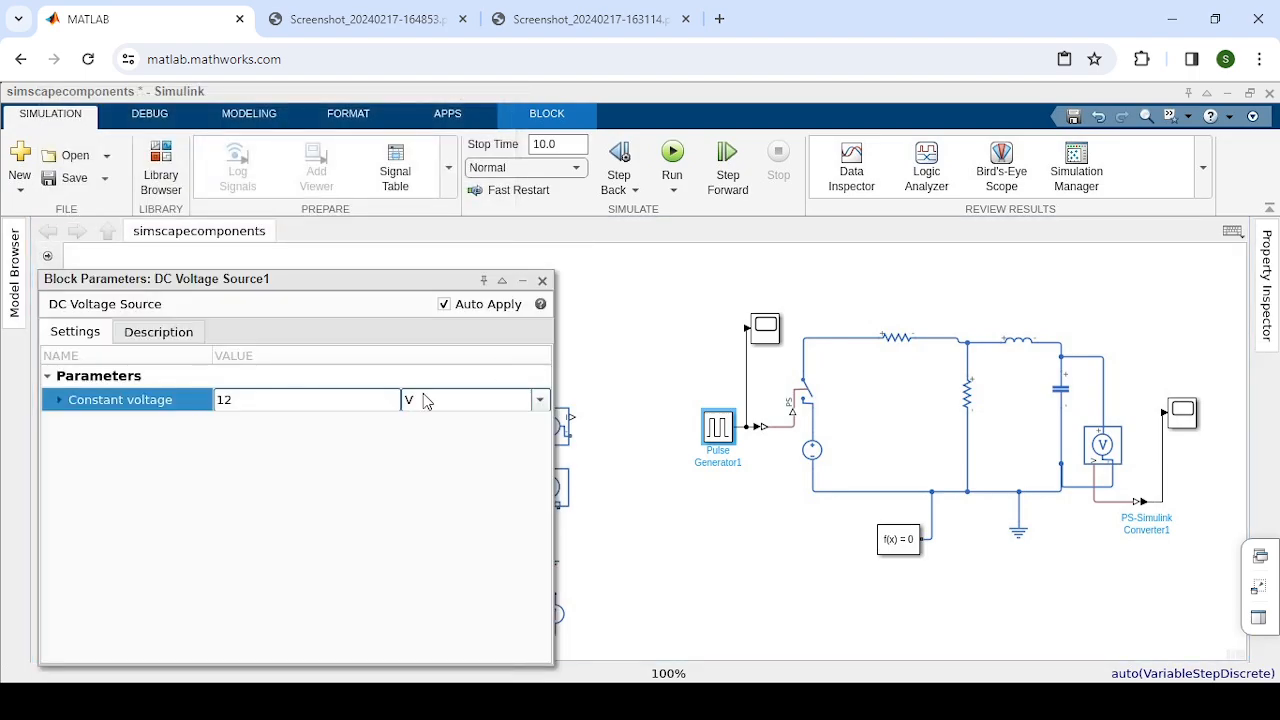
Close the DC voltage source's parameters, set the simulation stop time to 4, and save the model
click(542, 282)
double_click(547, 144)
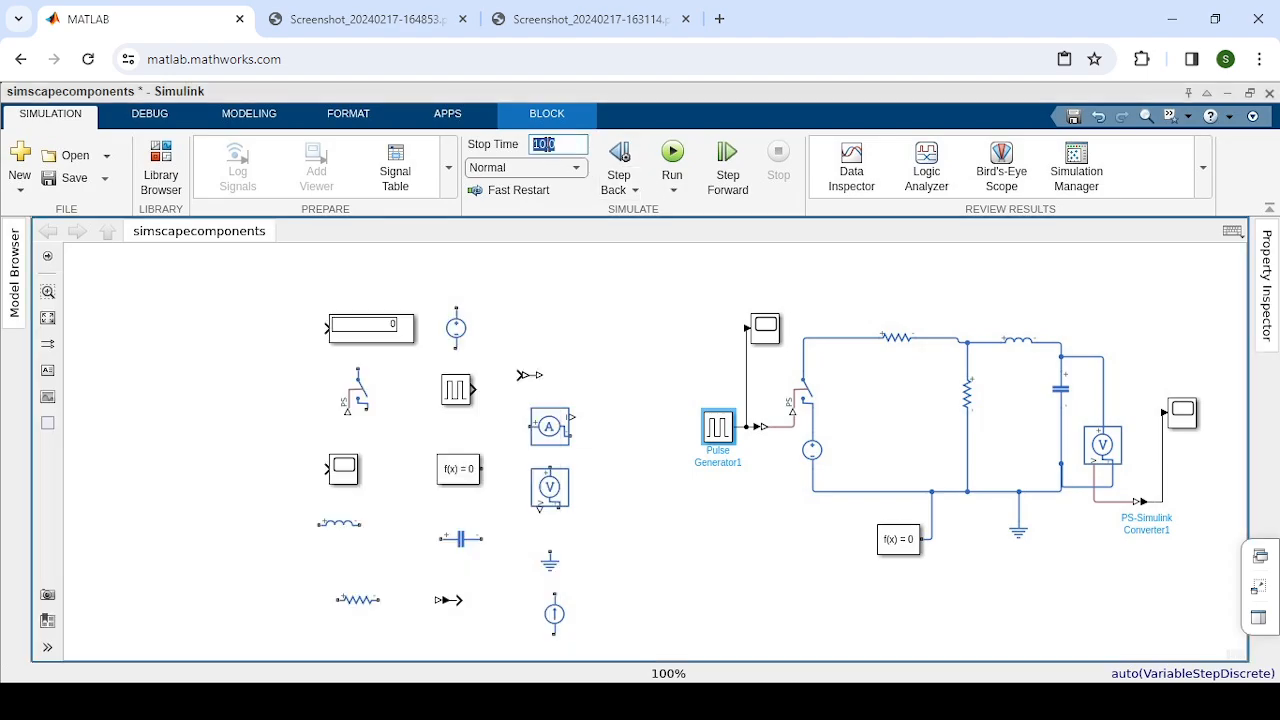
click(547, 144)
key(BackSpace)
key(BackSpace)
text(4)
click(661, 291)
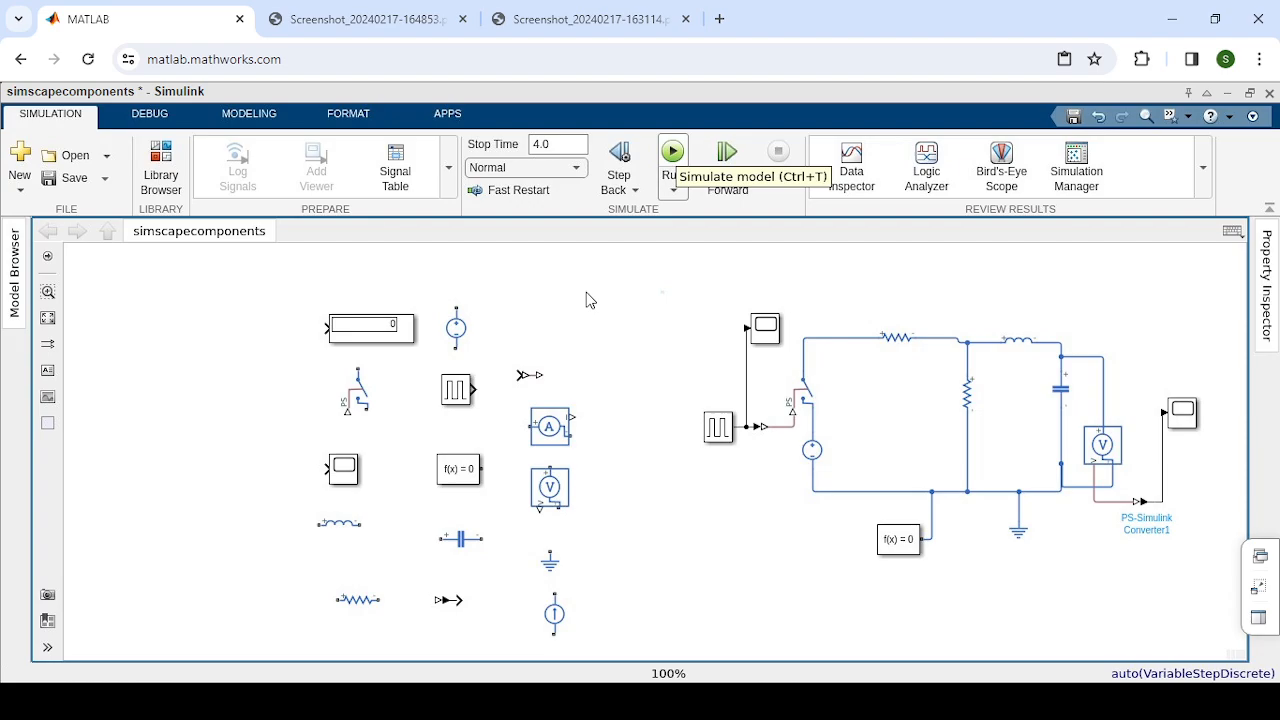
key(ctrl+s)
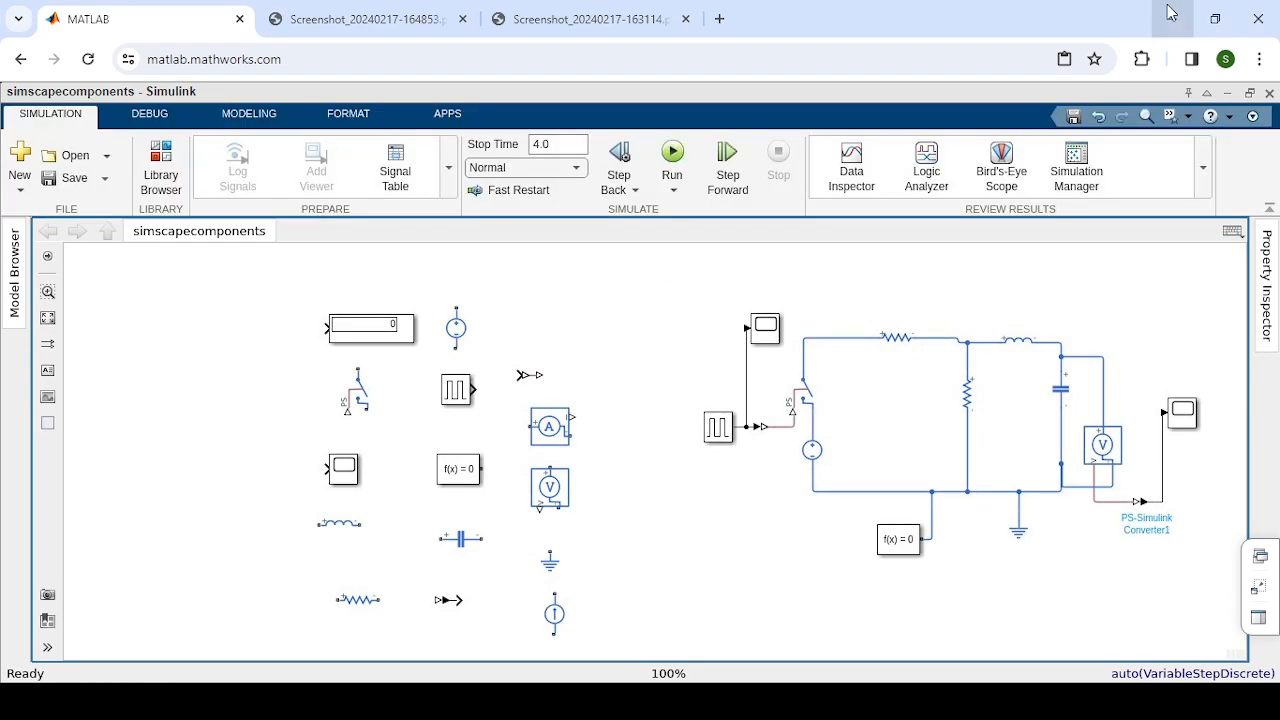
Run the simulation and inspect the pulse generator's output on its scope
click(672, 152)
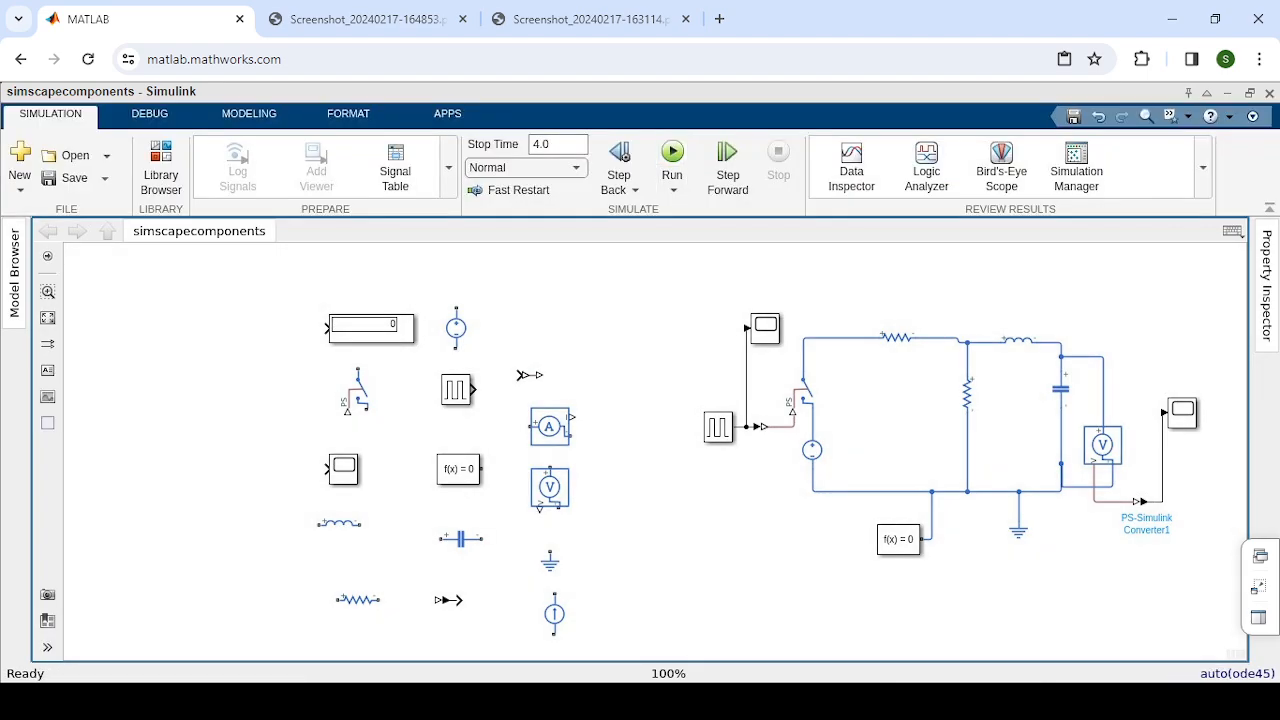
click(768, 337)
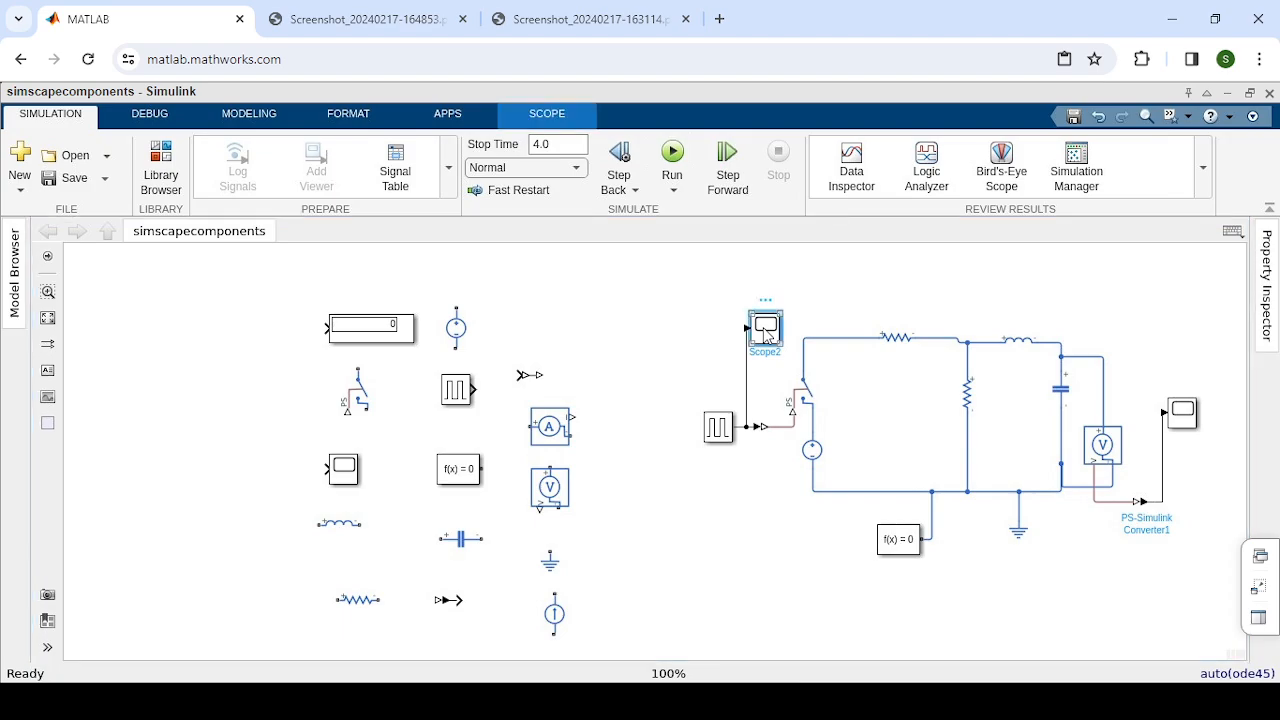
double_click(764, 328)
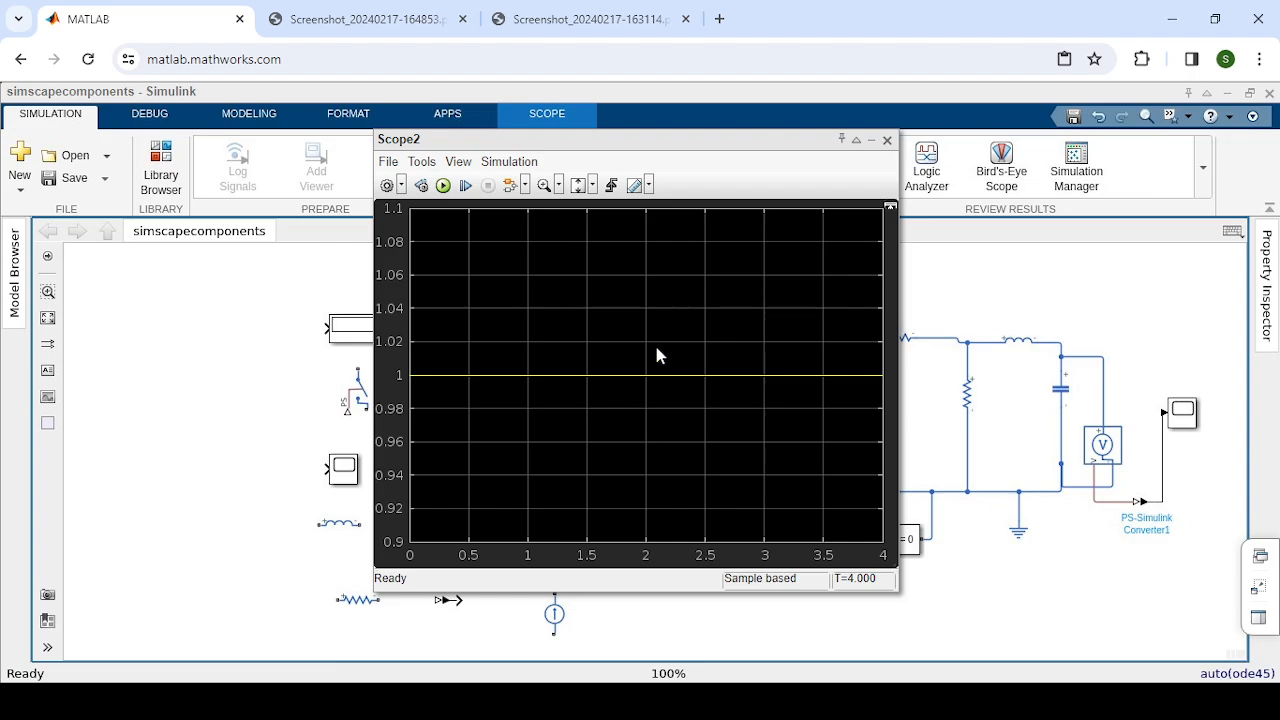
click(887, 142)
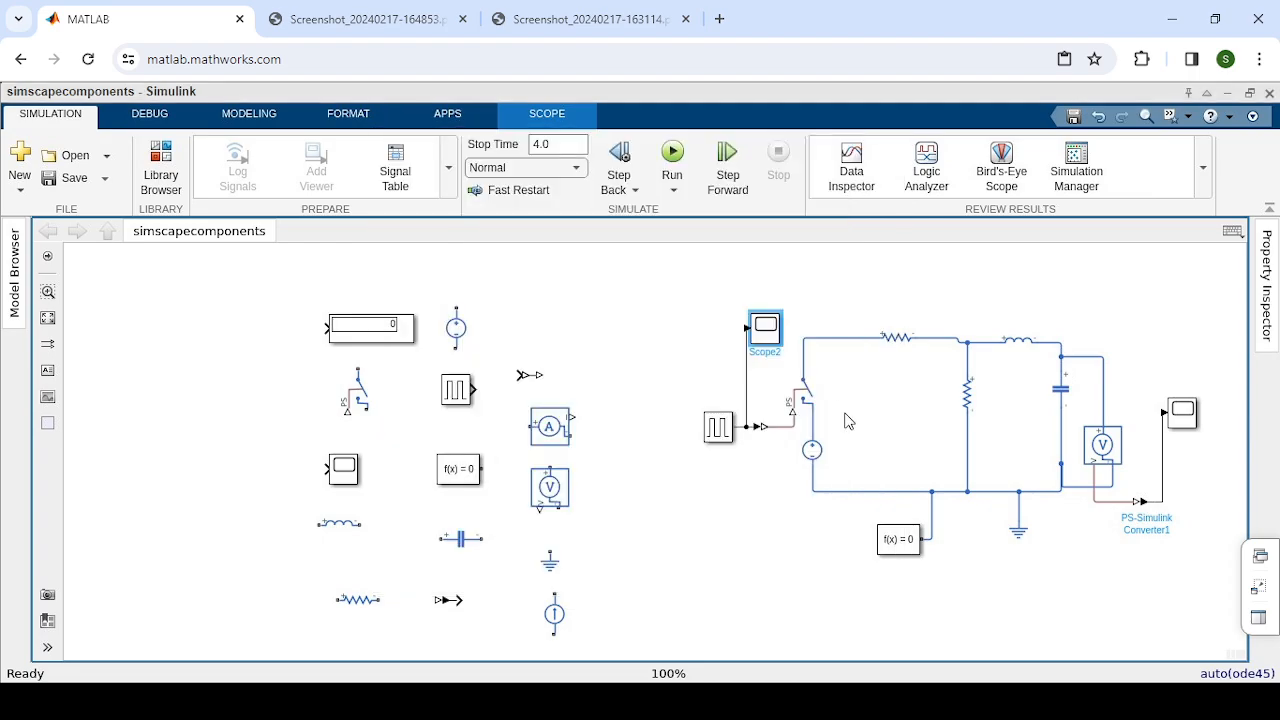
Set the new circuit's pulse generator period to 4 s and save the model
click(720, 432)
click(720, 432)
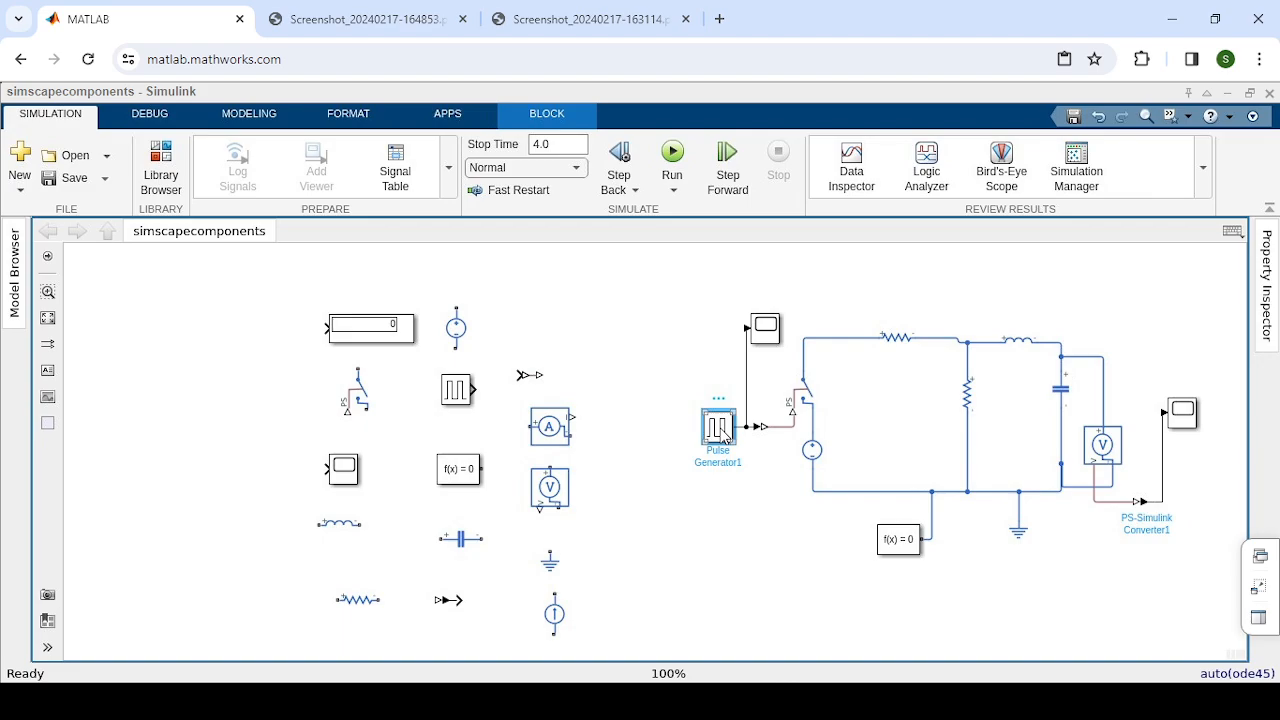
double_click(720, 428)
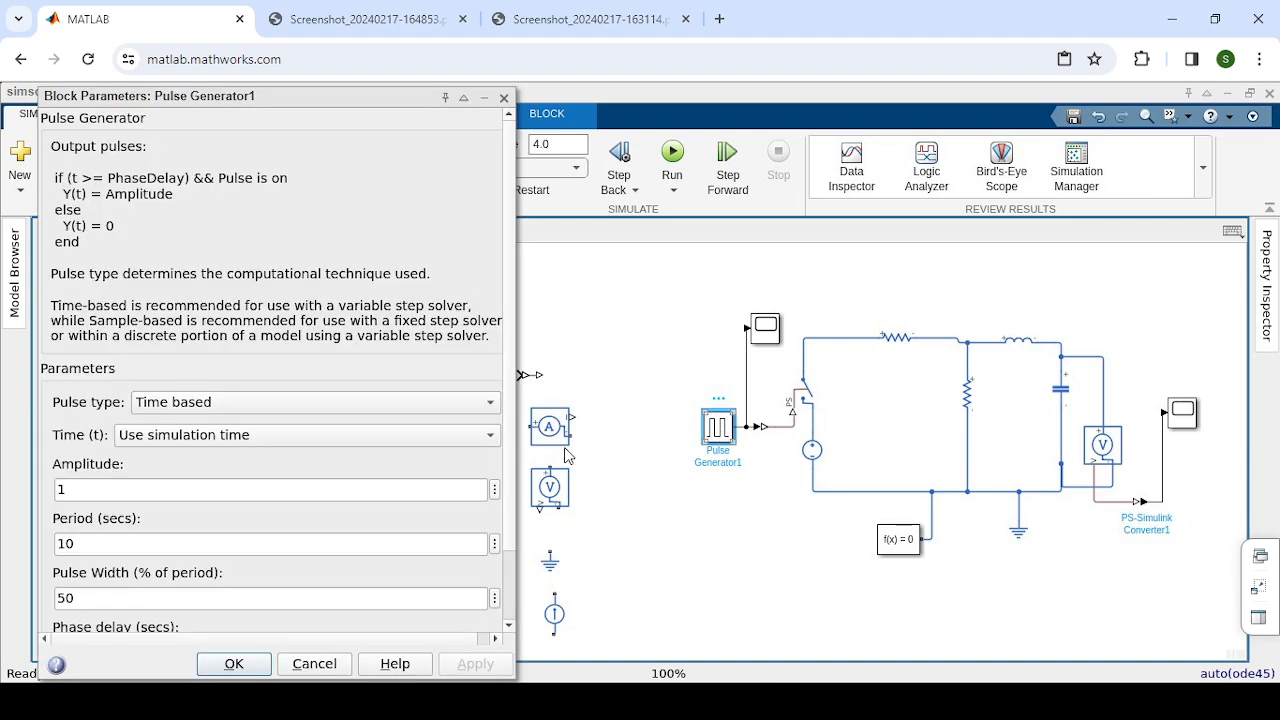
double_click(77, 544)
click(77, 544)
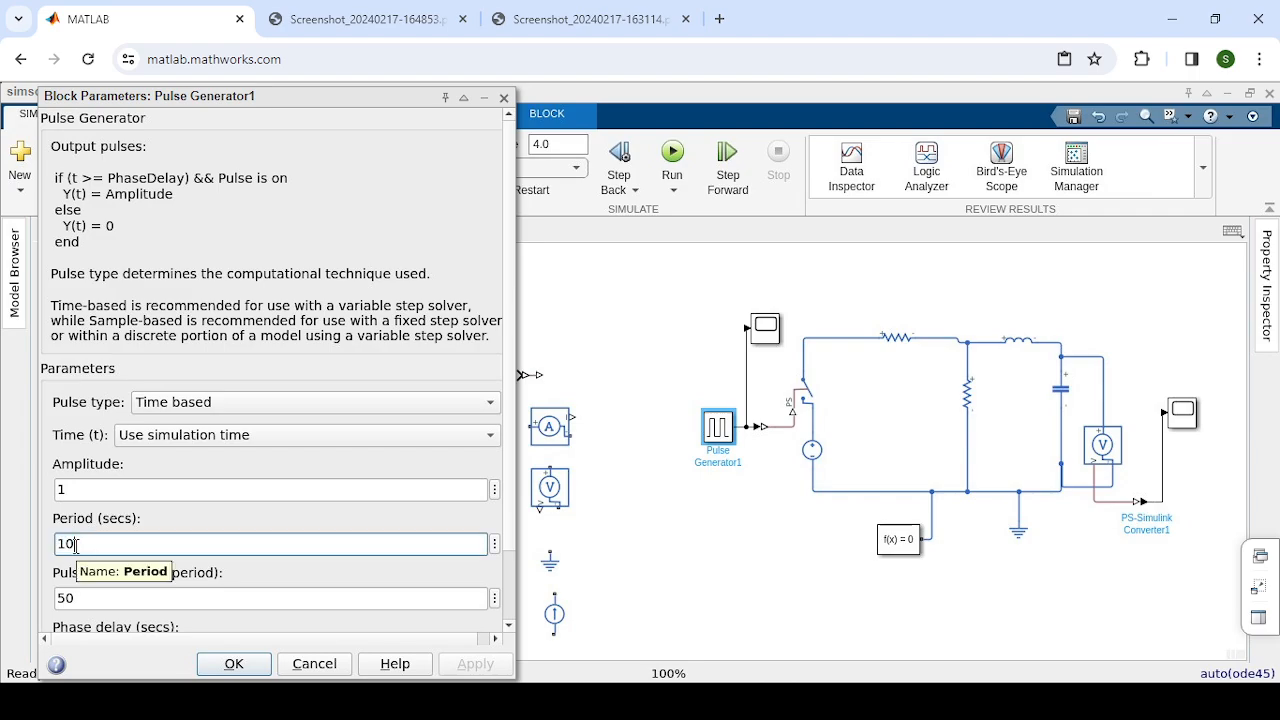
key(BackSpace)
key(BackSpace)
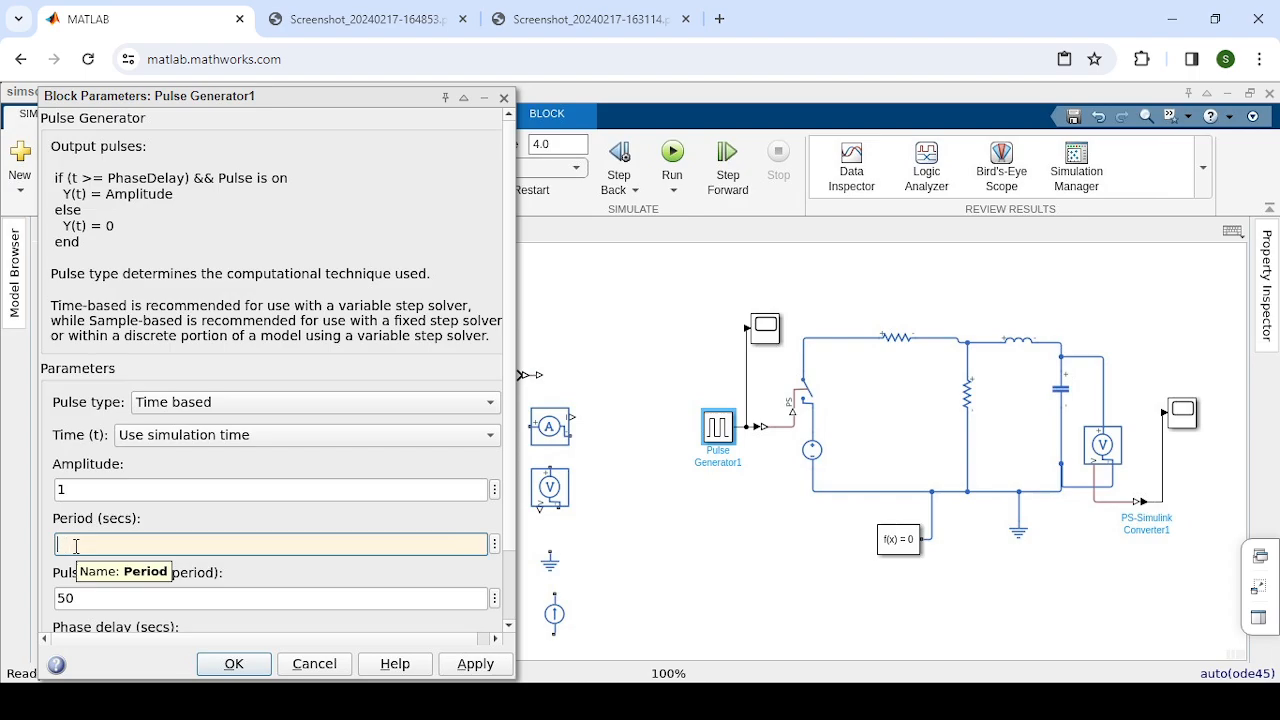
text(4)
double_click(80, 598)
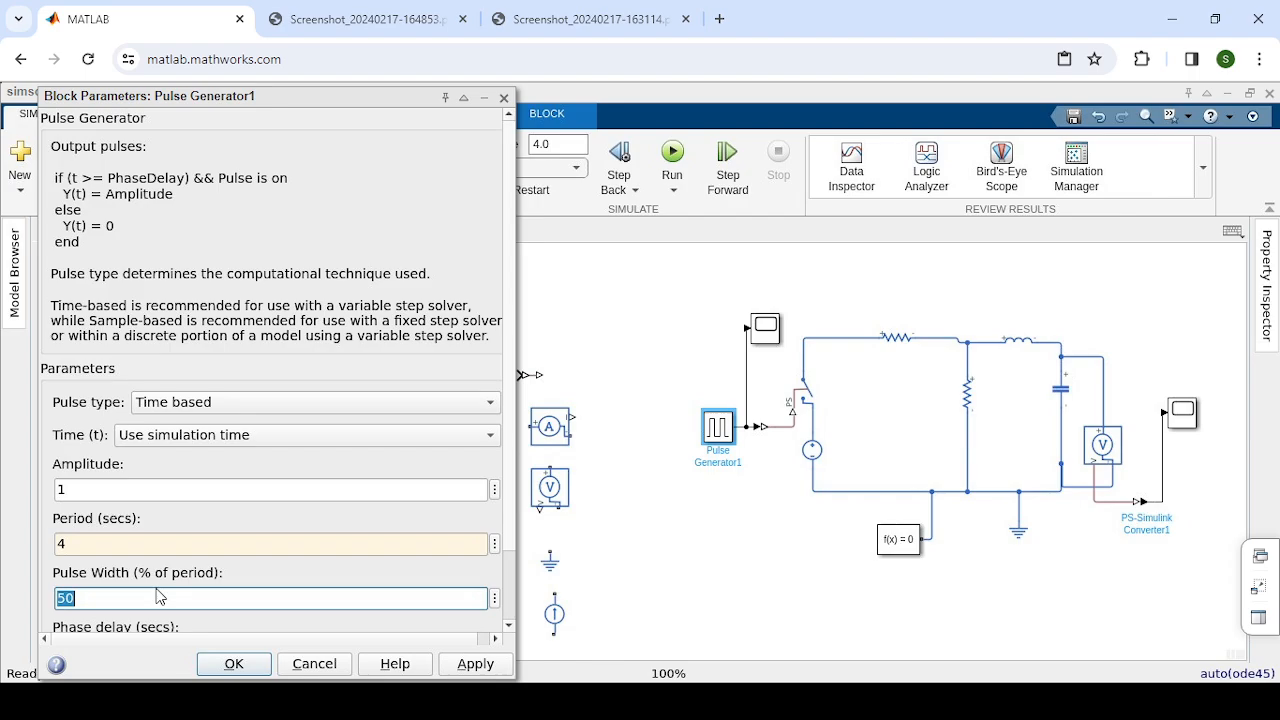
scroll(157, 597, down, 1)
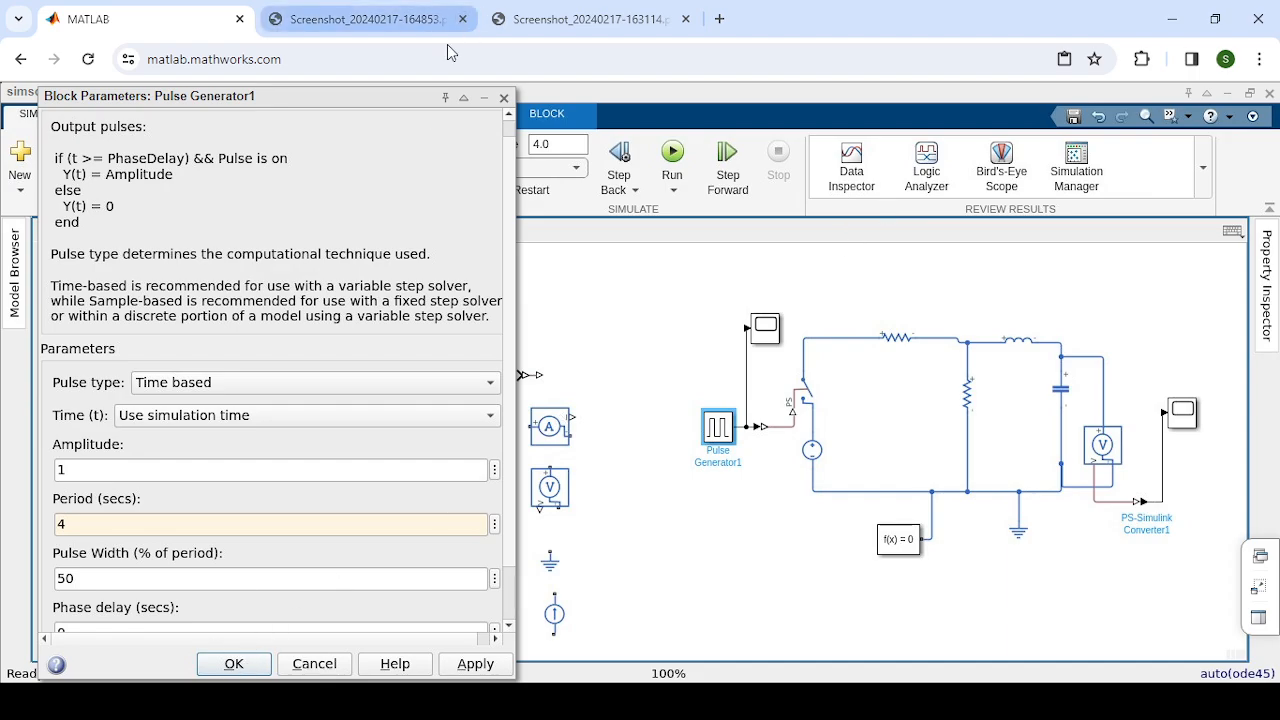
click(505, 103)
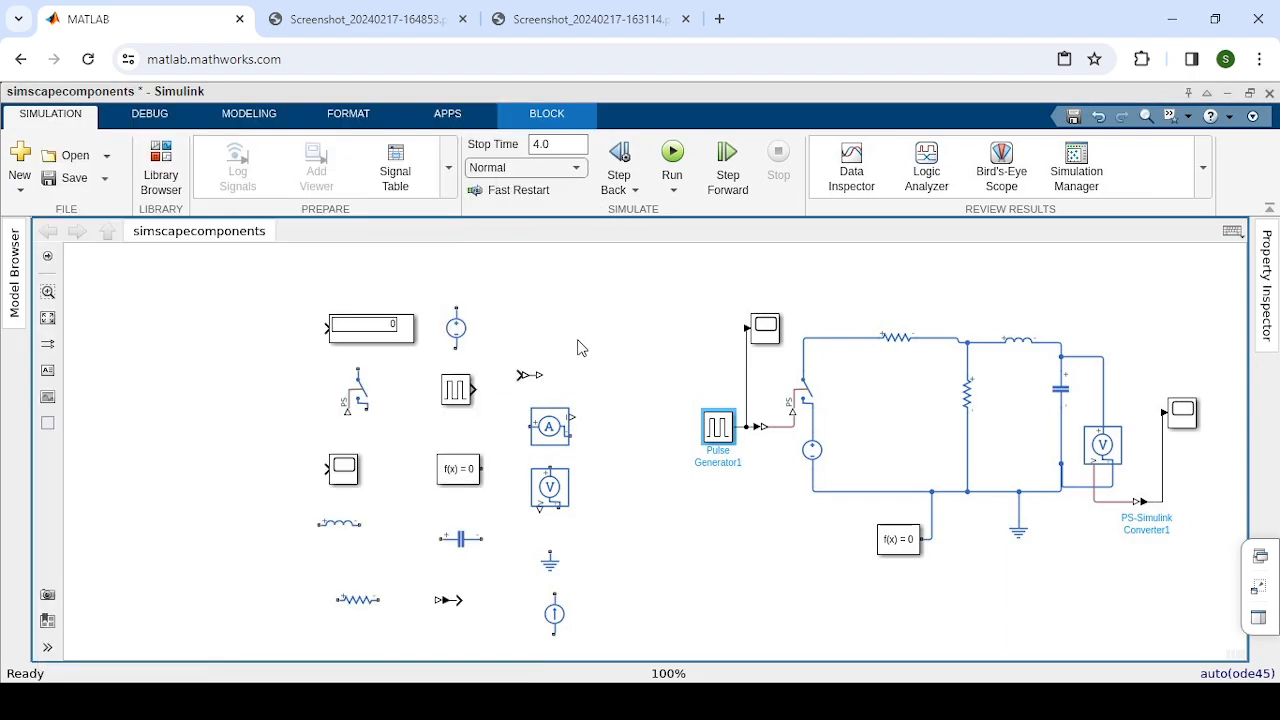
click(586, 355)
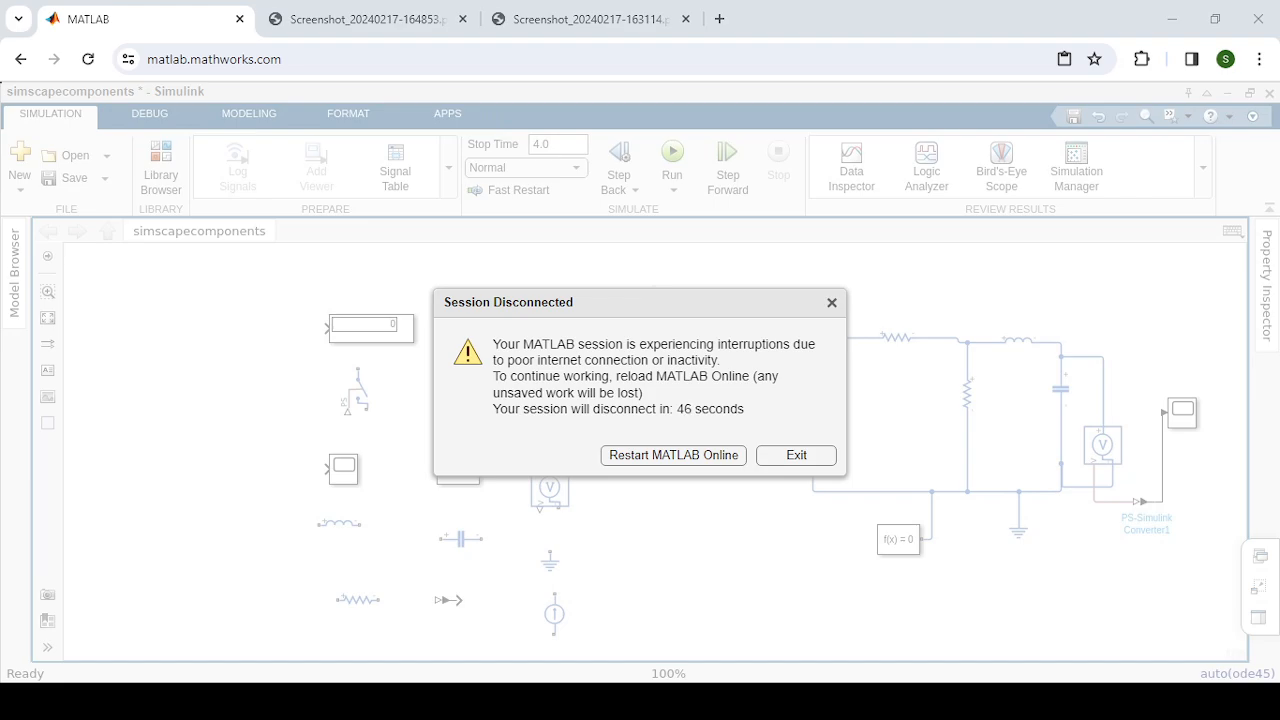
click(1153, 234)
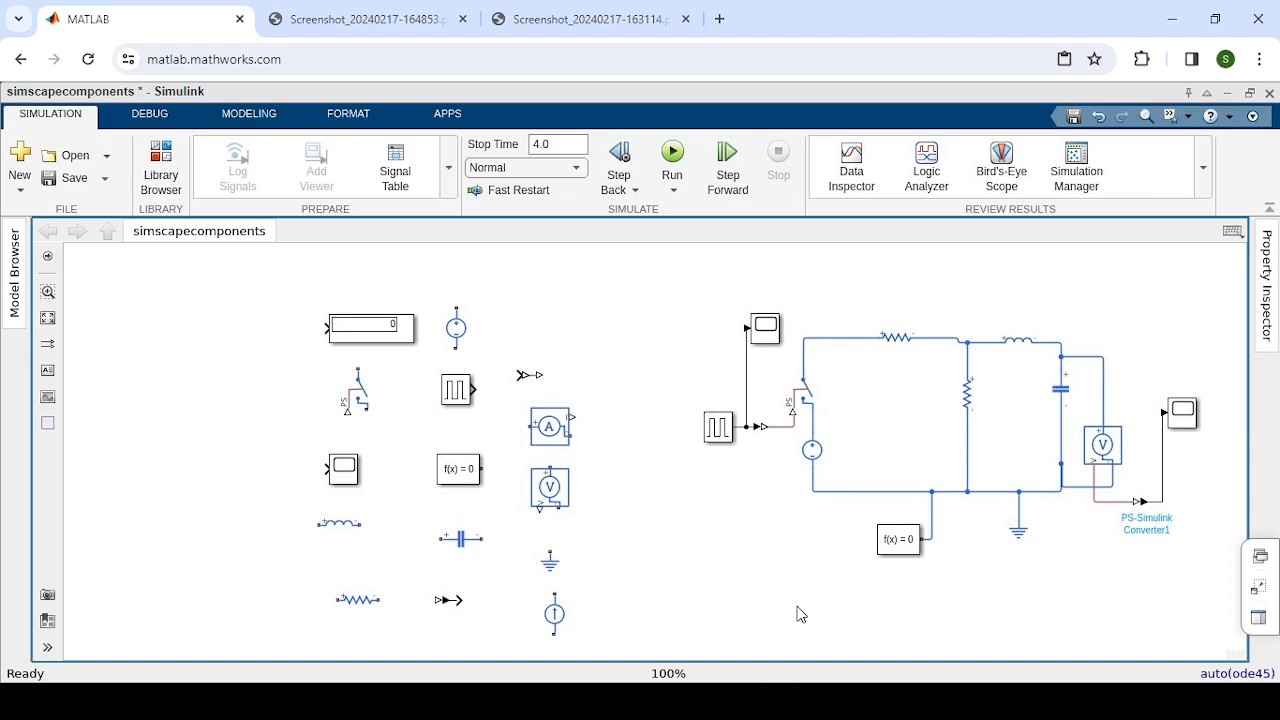
key(ctrl+s)
Recheck the Example 8.12 input pulse in the textbook screenshot, and open the pulse scope and the capacitor-voltage scope
click(397, 24)
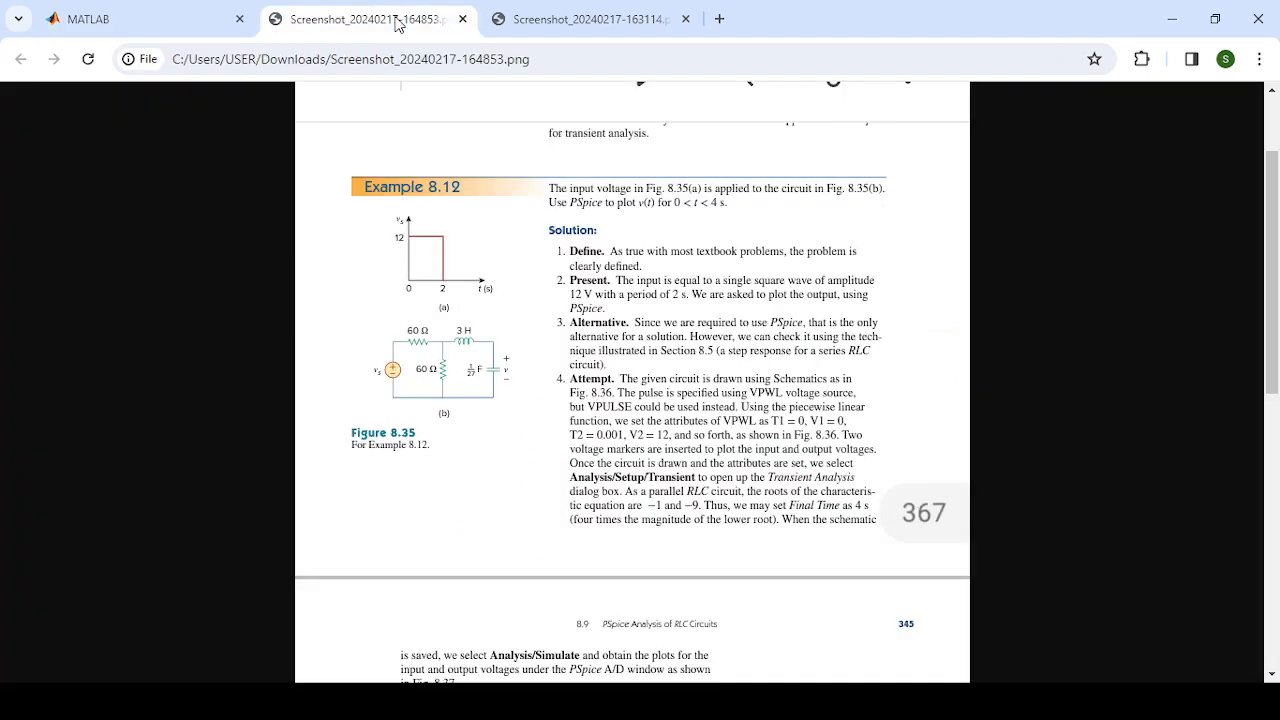
click(197, 31)
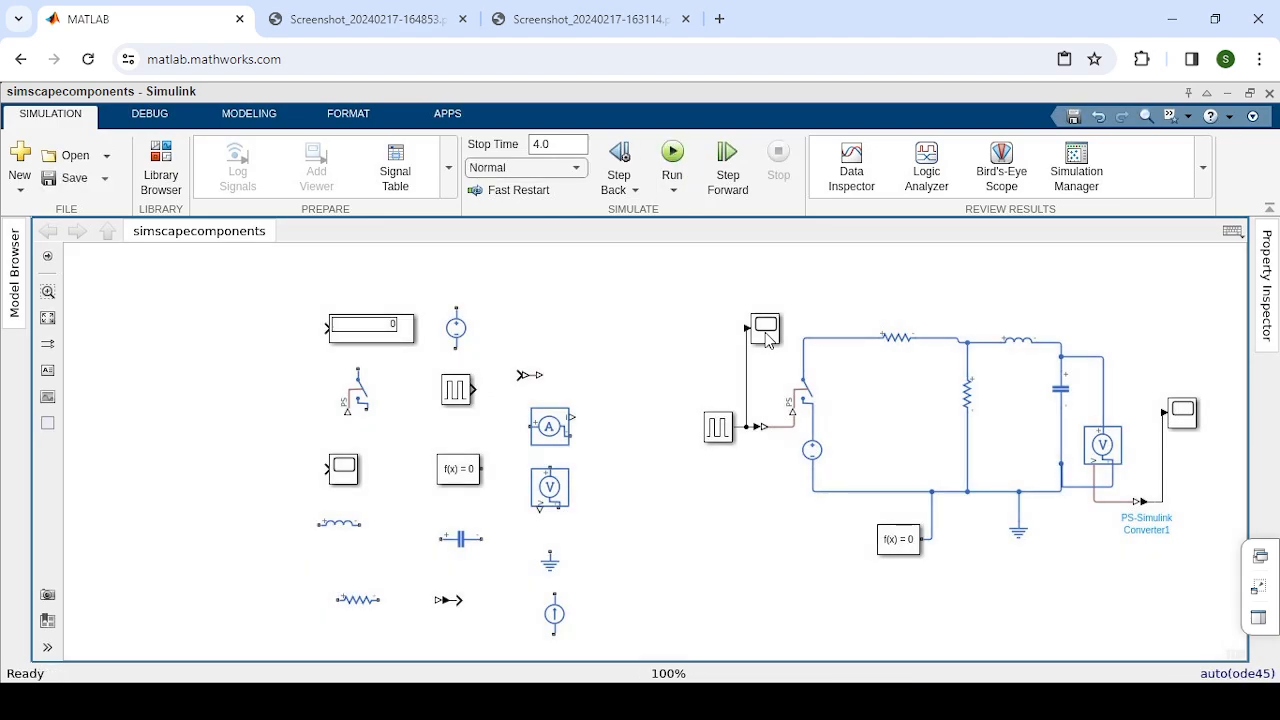
double_click(766, 330)
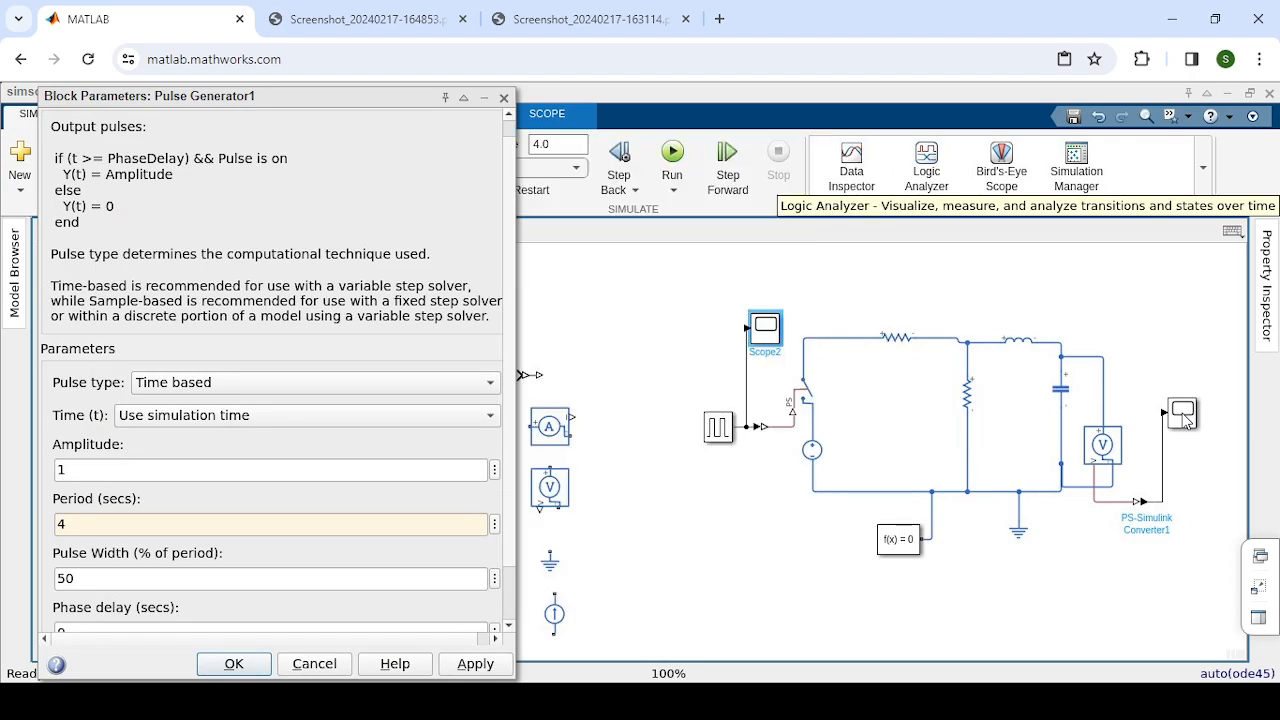
click(1183, 418)
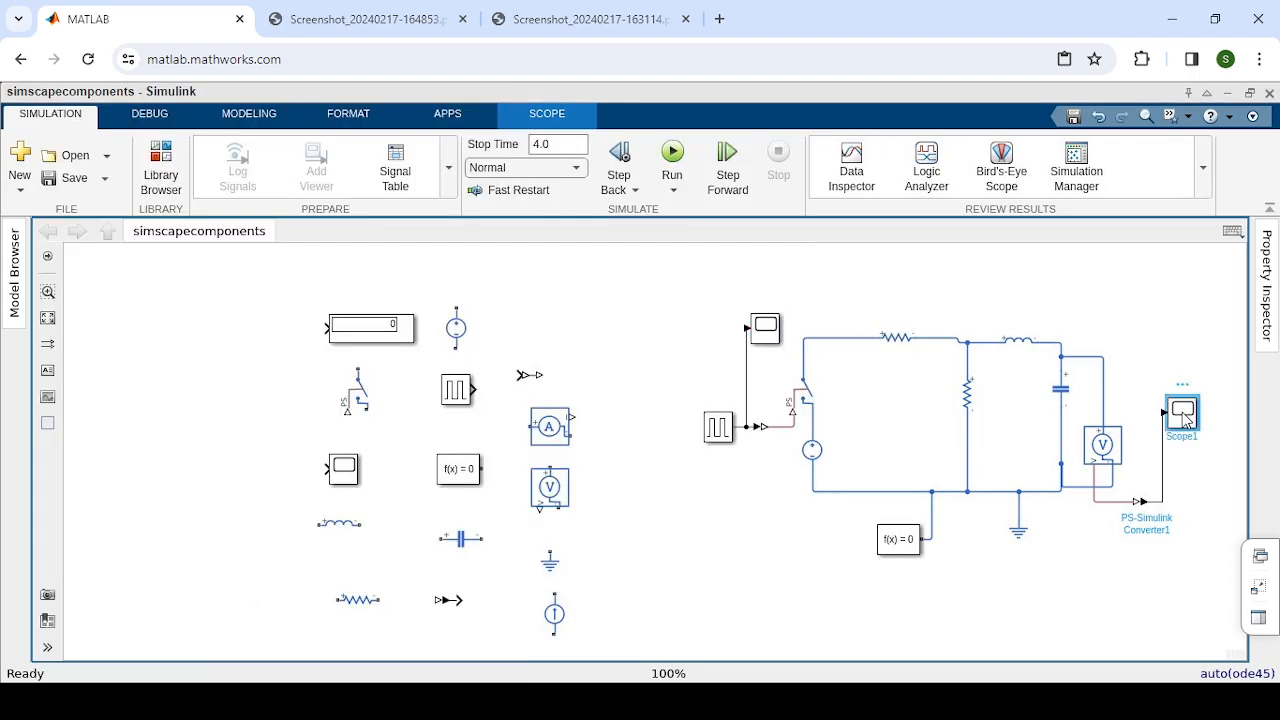
double_click(1183, 418)
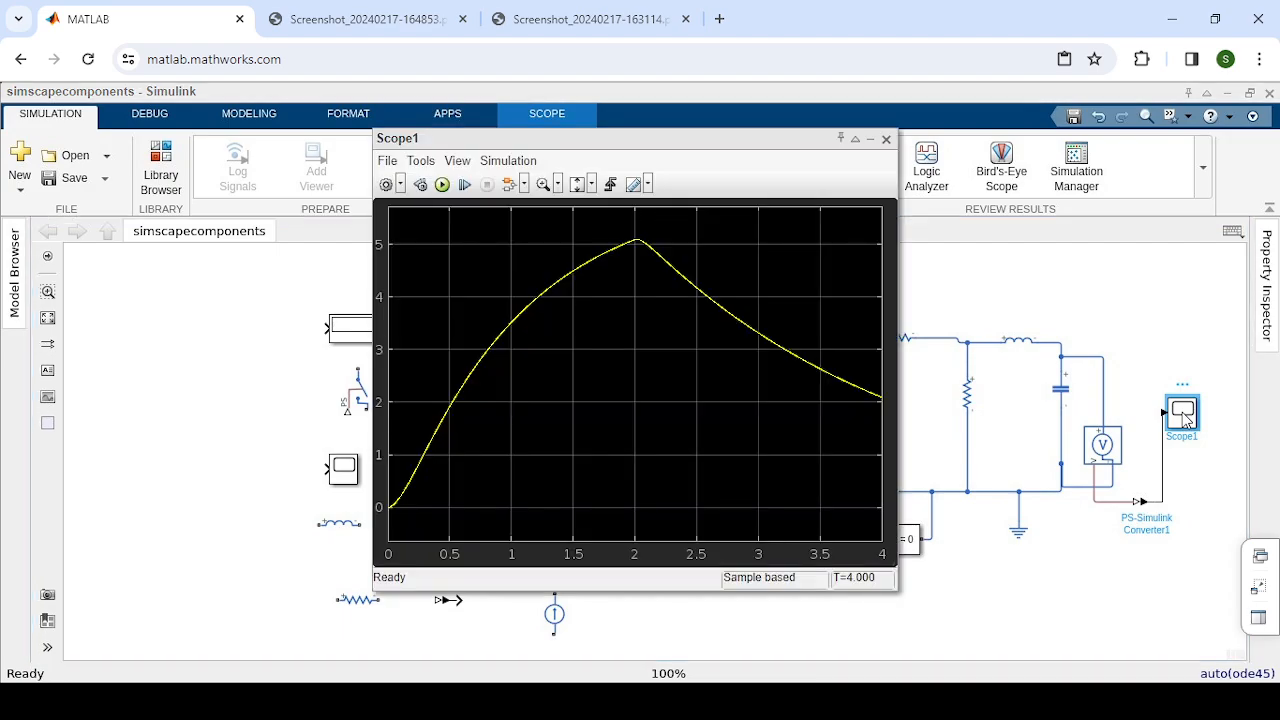
Compare the capacitor-voltage scope curve with the output plot in the textbook's Figure 8.37
click(377, 30)
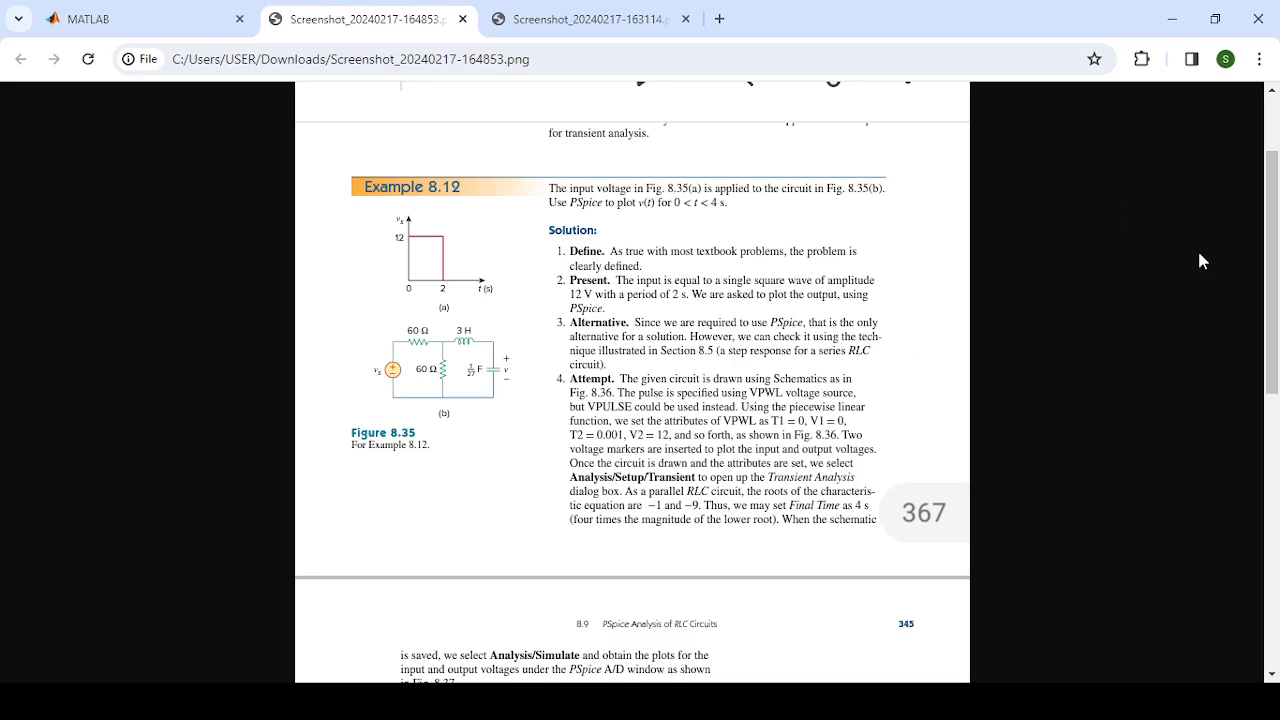
drag(1270, 252, 1265, 500)
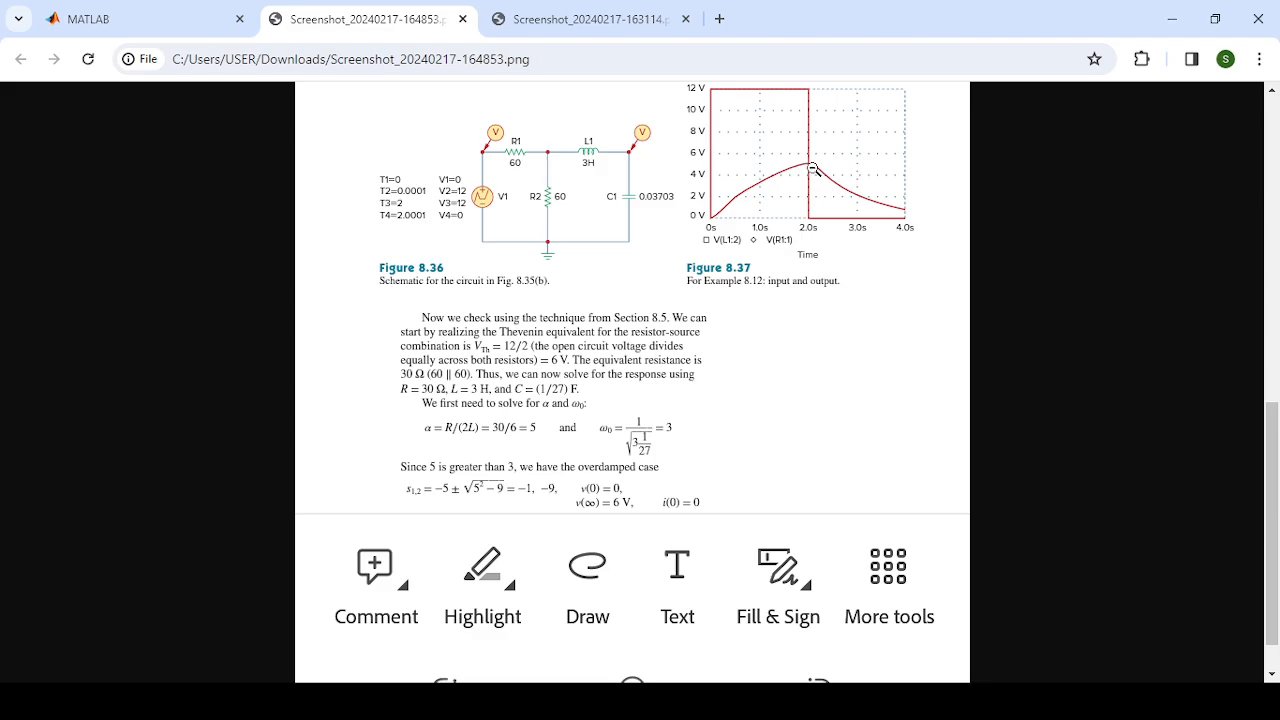
click(155, 24)
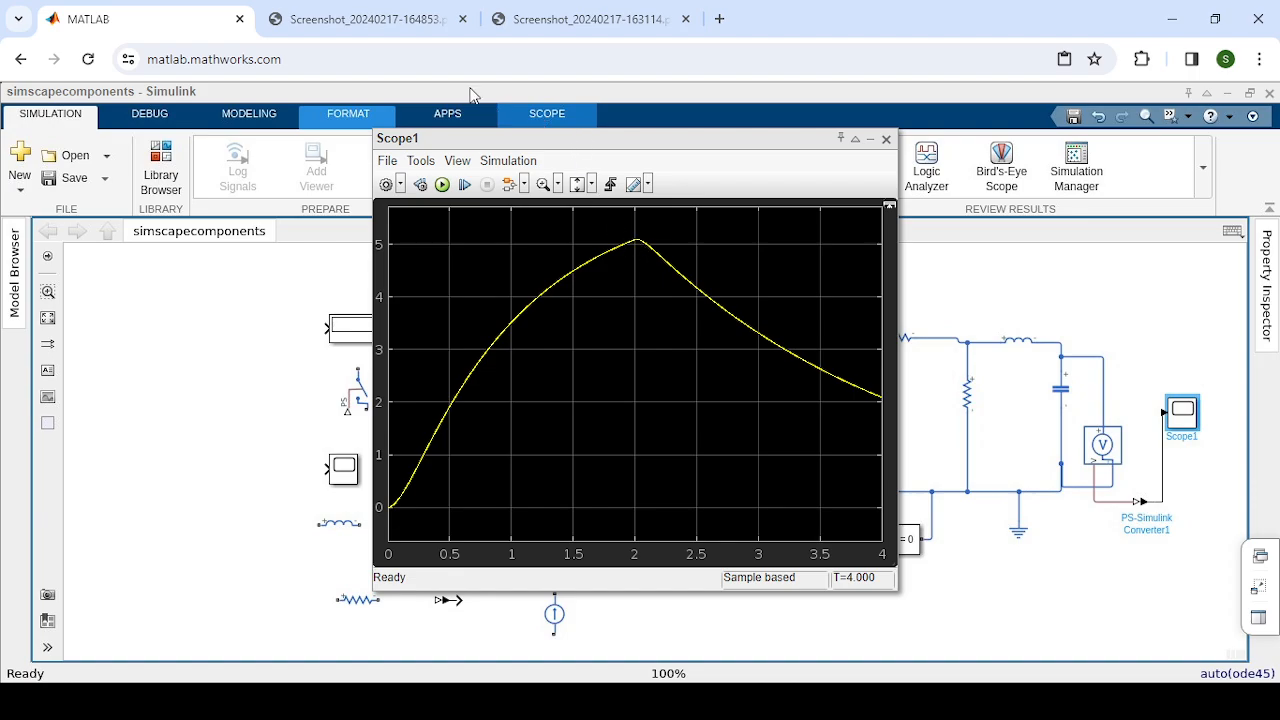
click(401, 25)
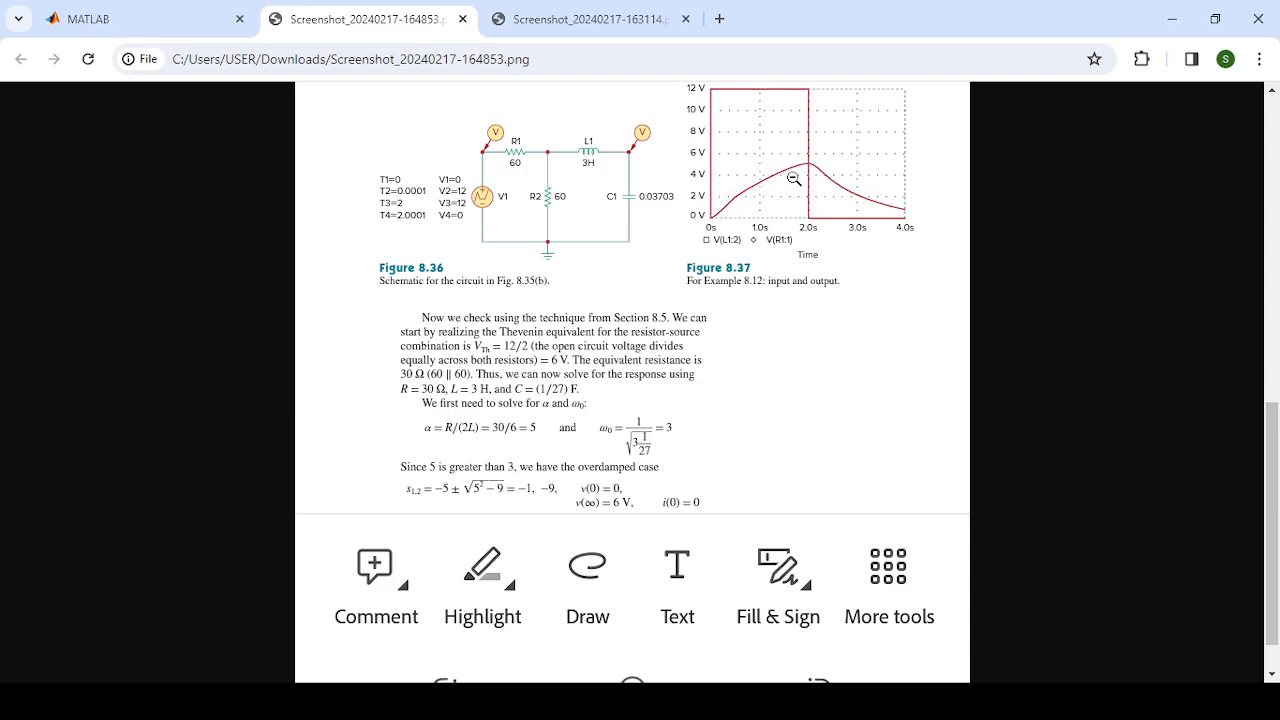
click(73, 12)
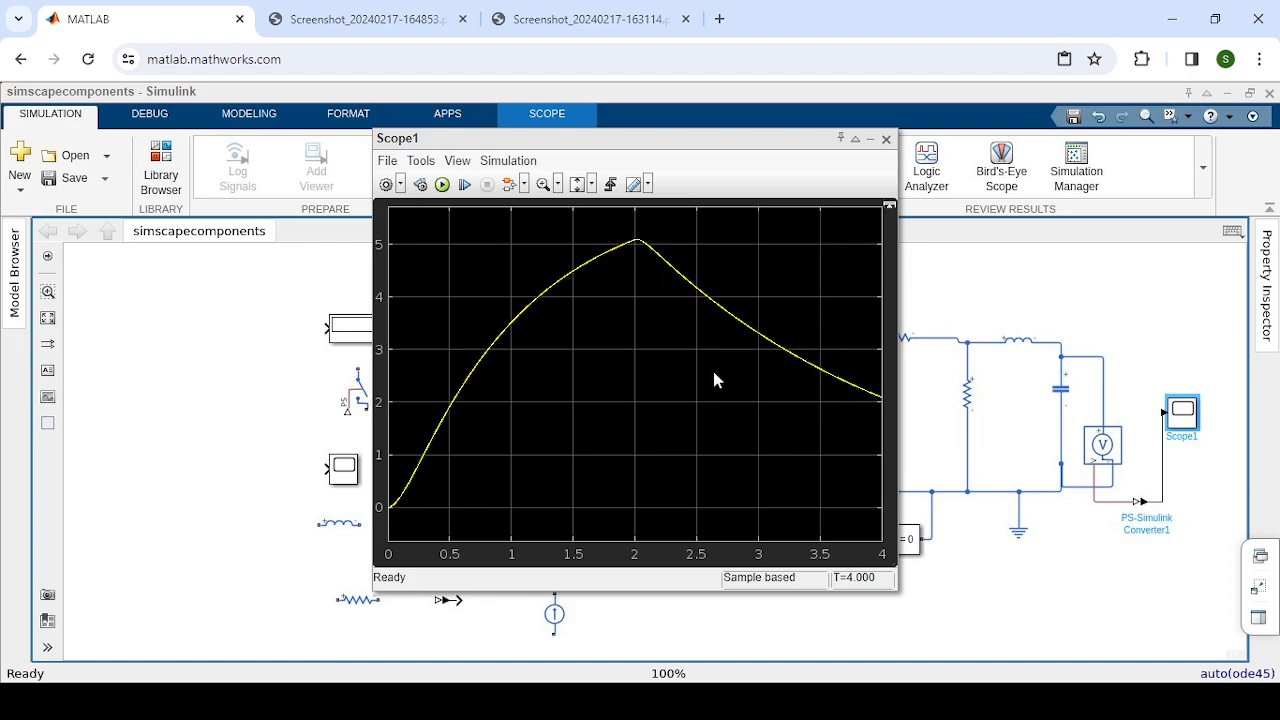
click(390, 30)
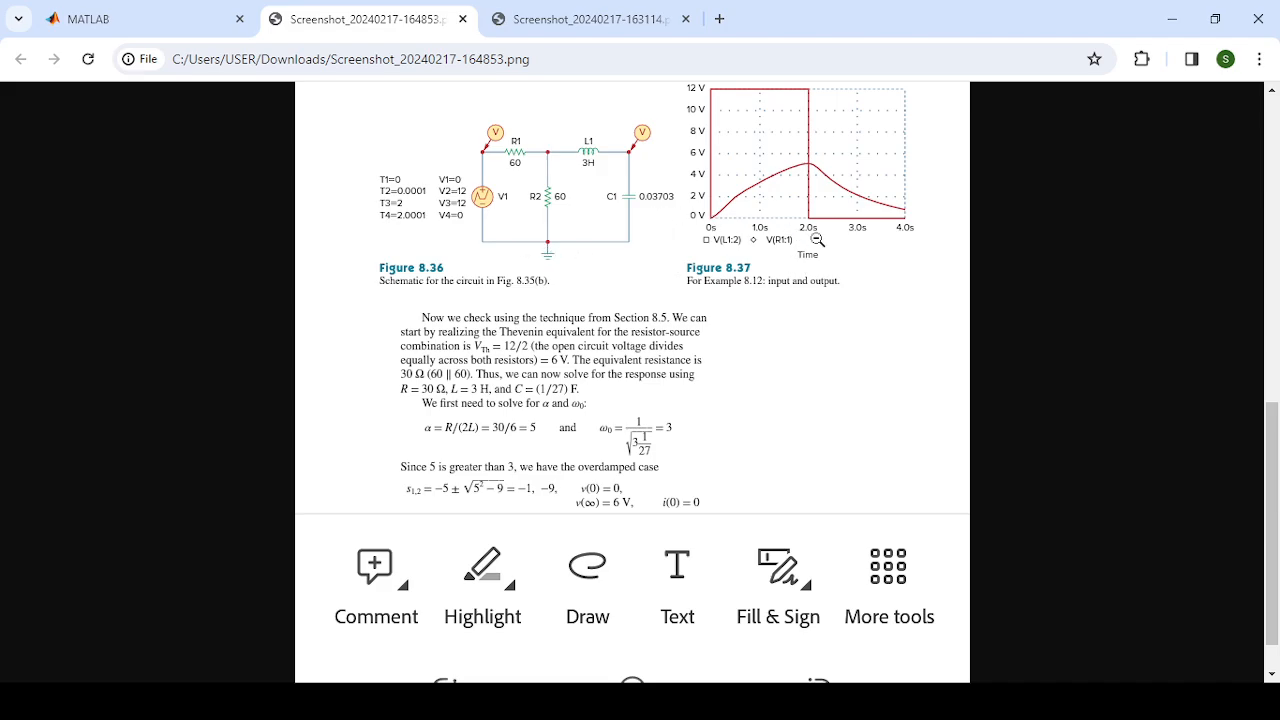
scroll(1275, 494, up, 1)
scroll(1275, 494, up, 3)
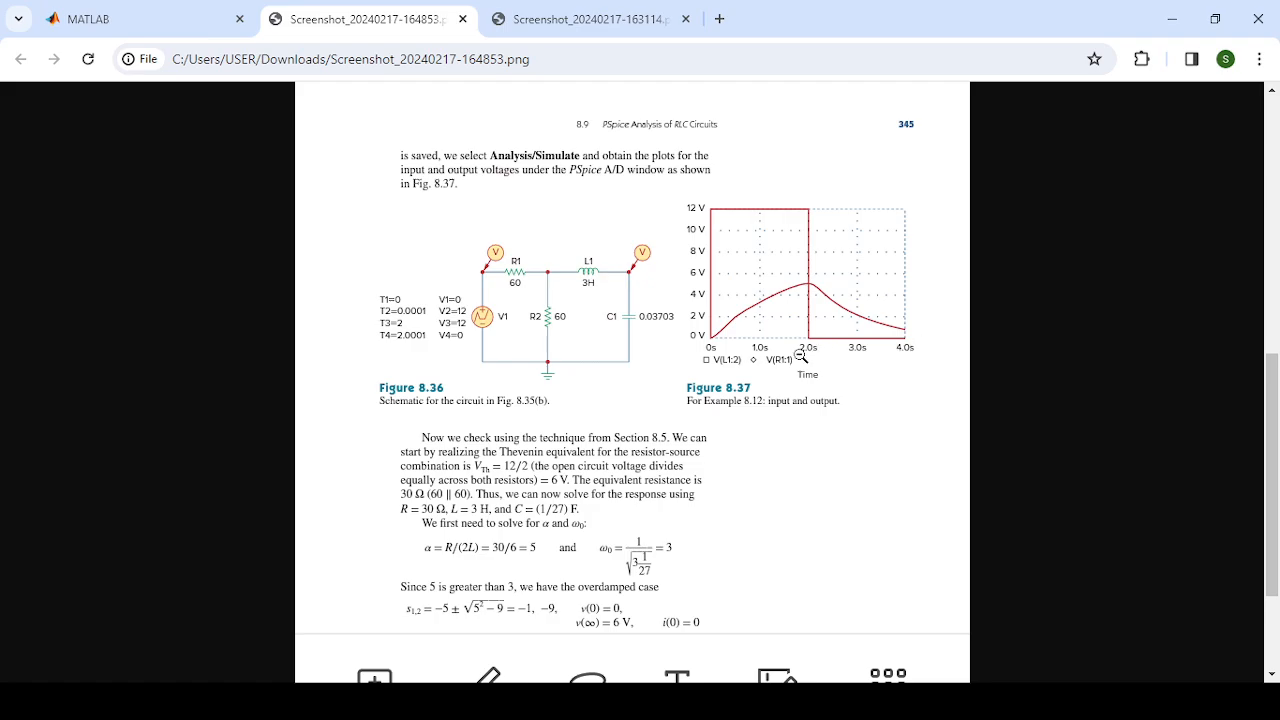
click(155, 12)
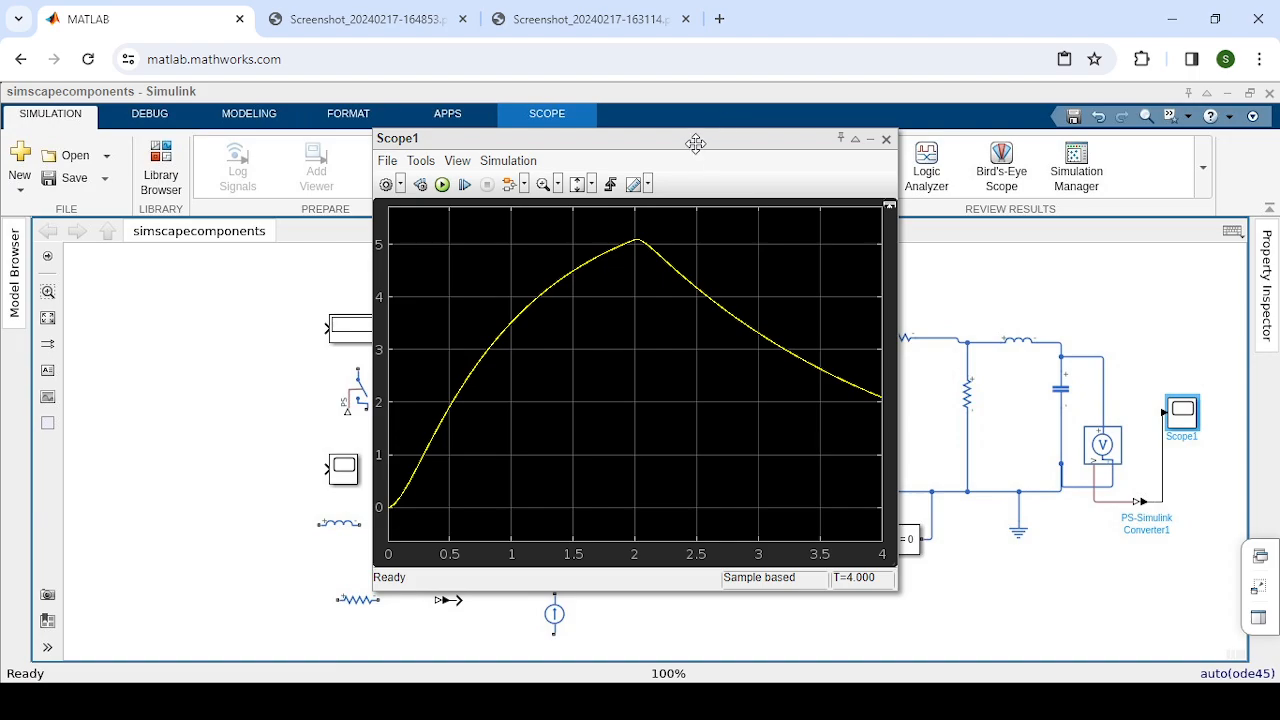
drag(695, 143, 802, 122)
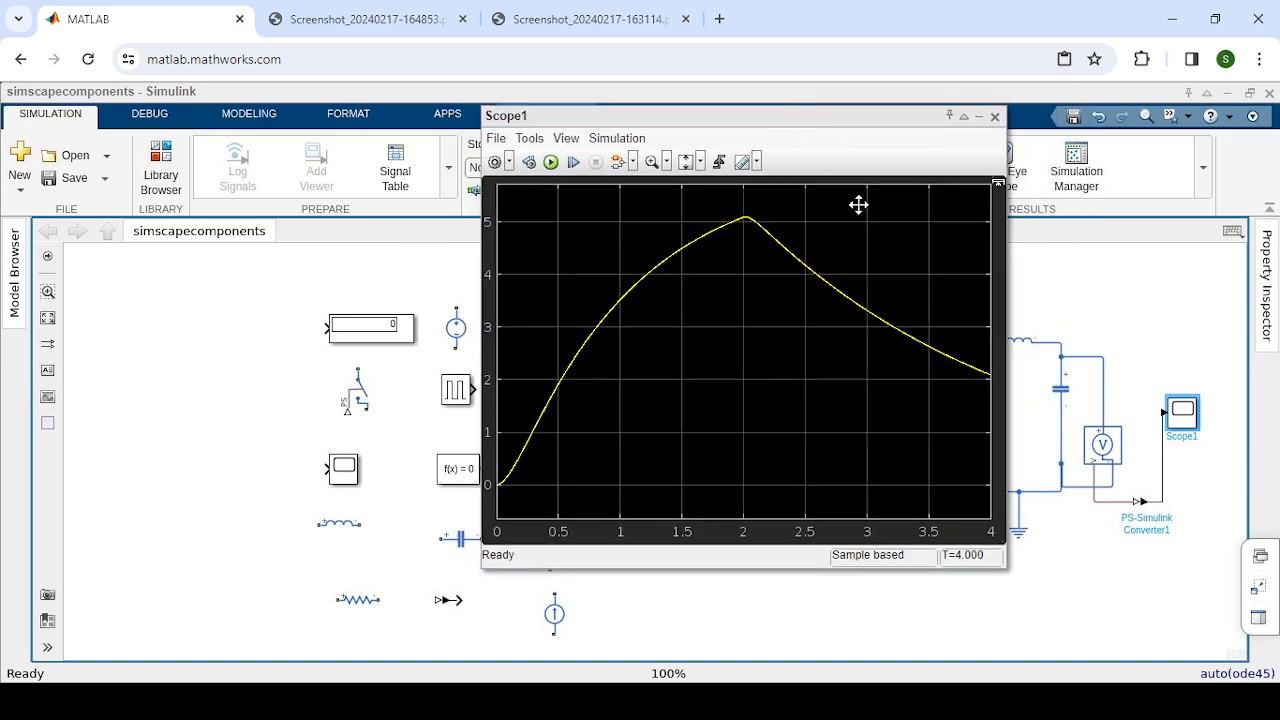